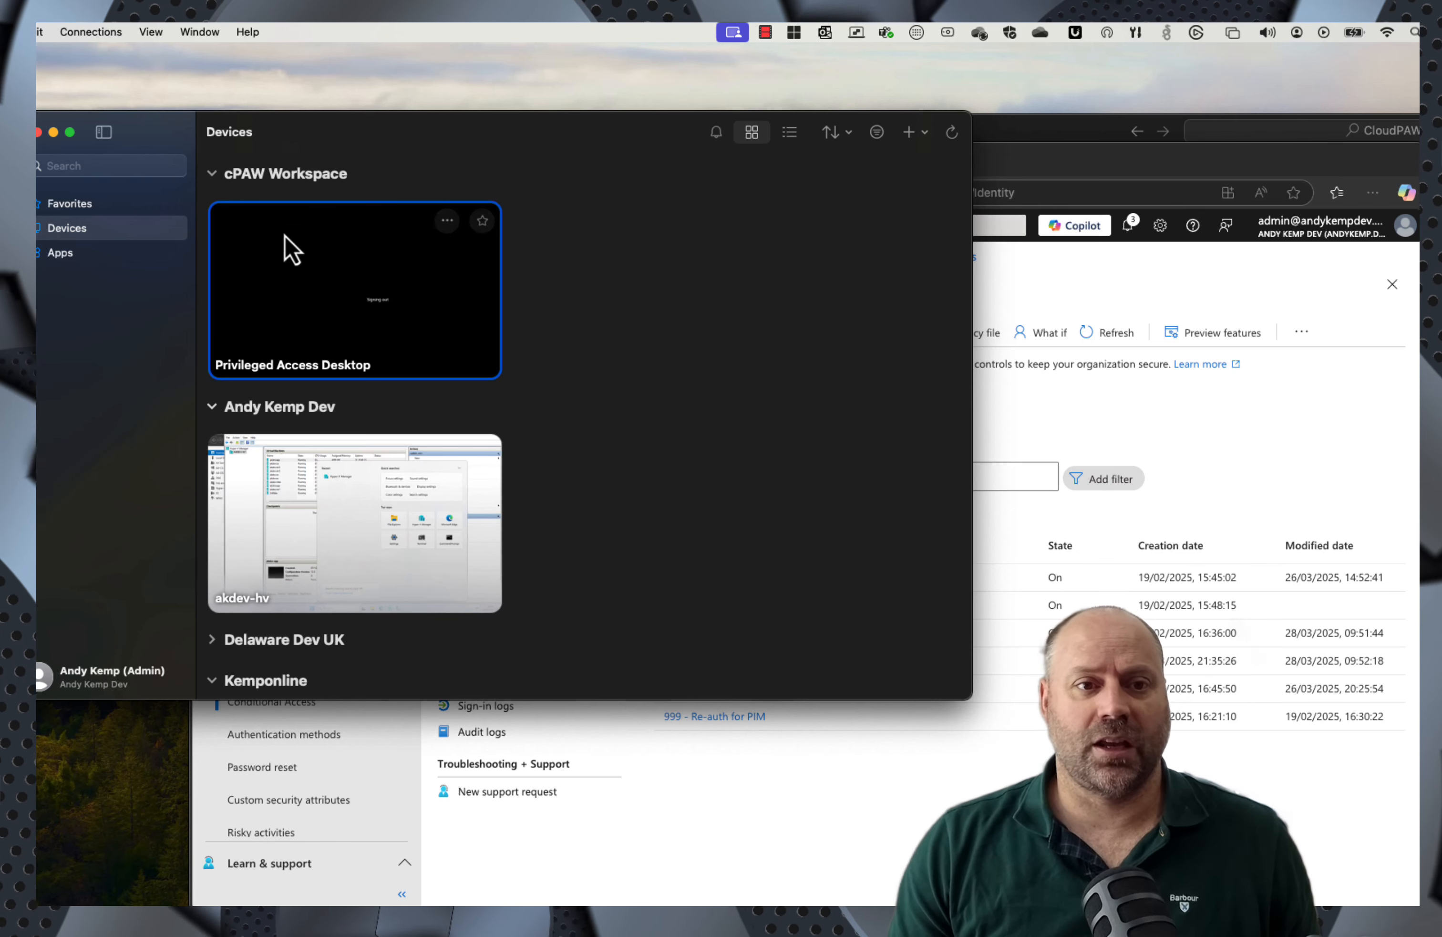
Step: Connect to the Privileged Access Desktop, then sign out of its remote Windows session from the Start menu
double_click(289, 281)
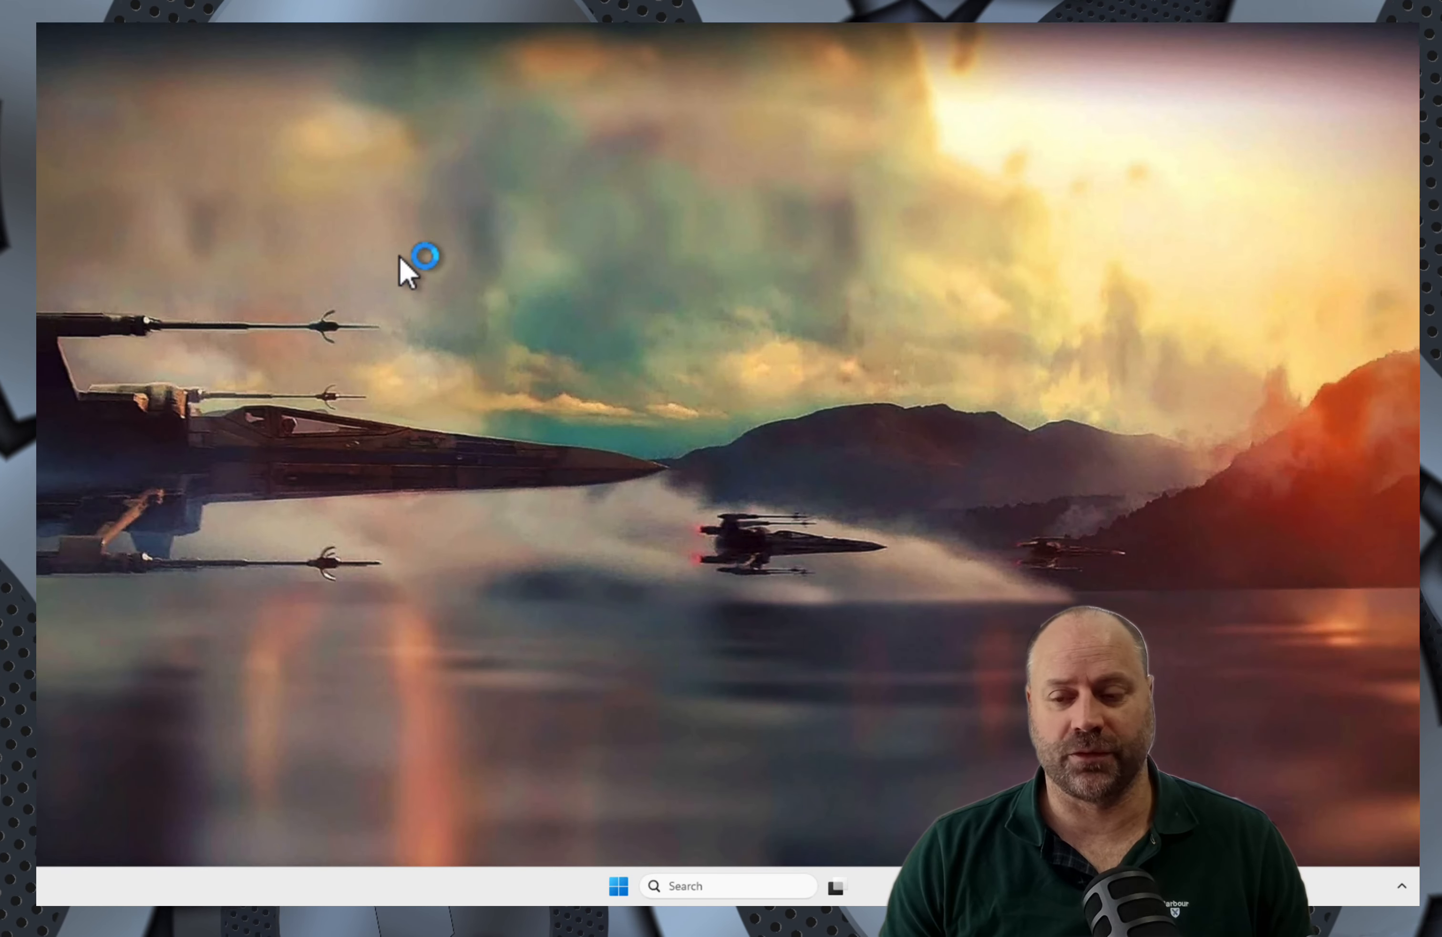
right_click(620, 892)
click(622, 890)
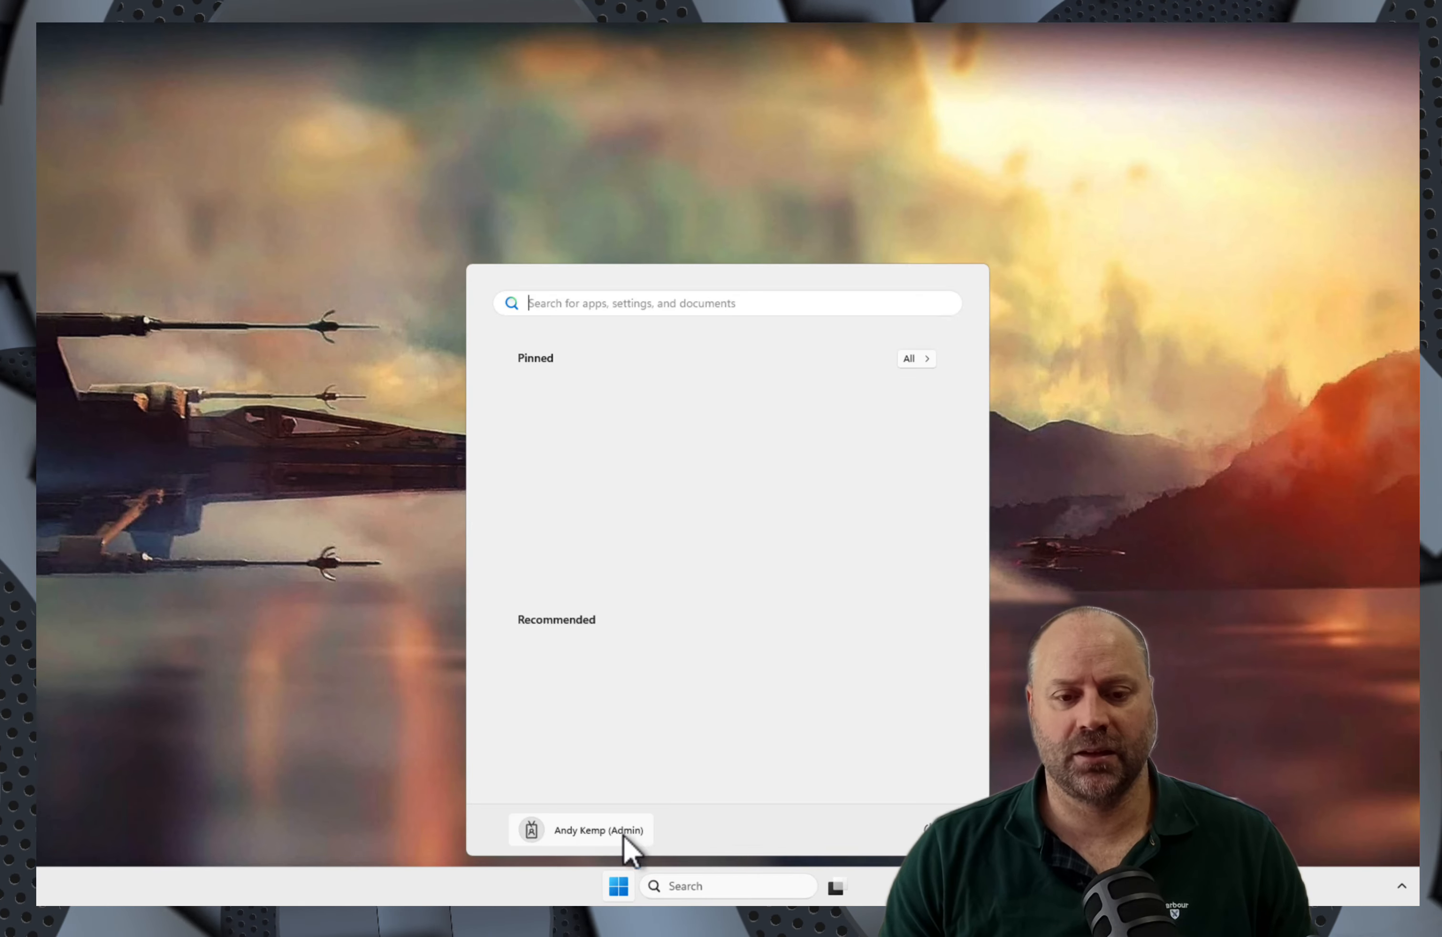
right_click(622, 890)
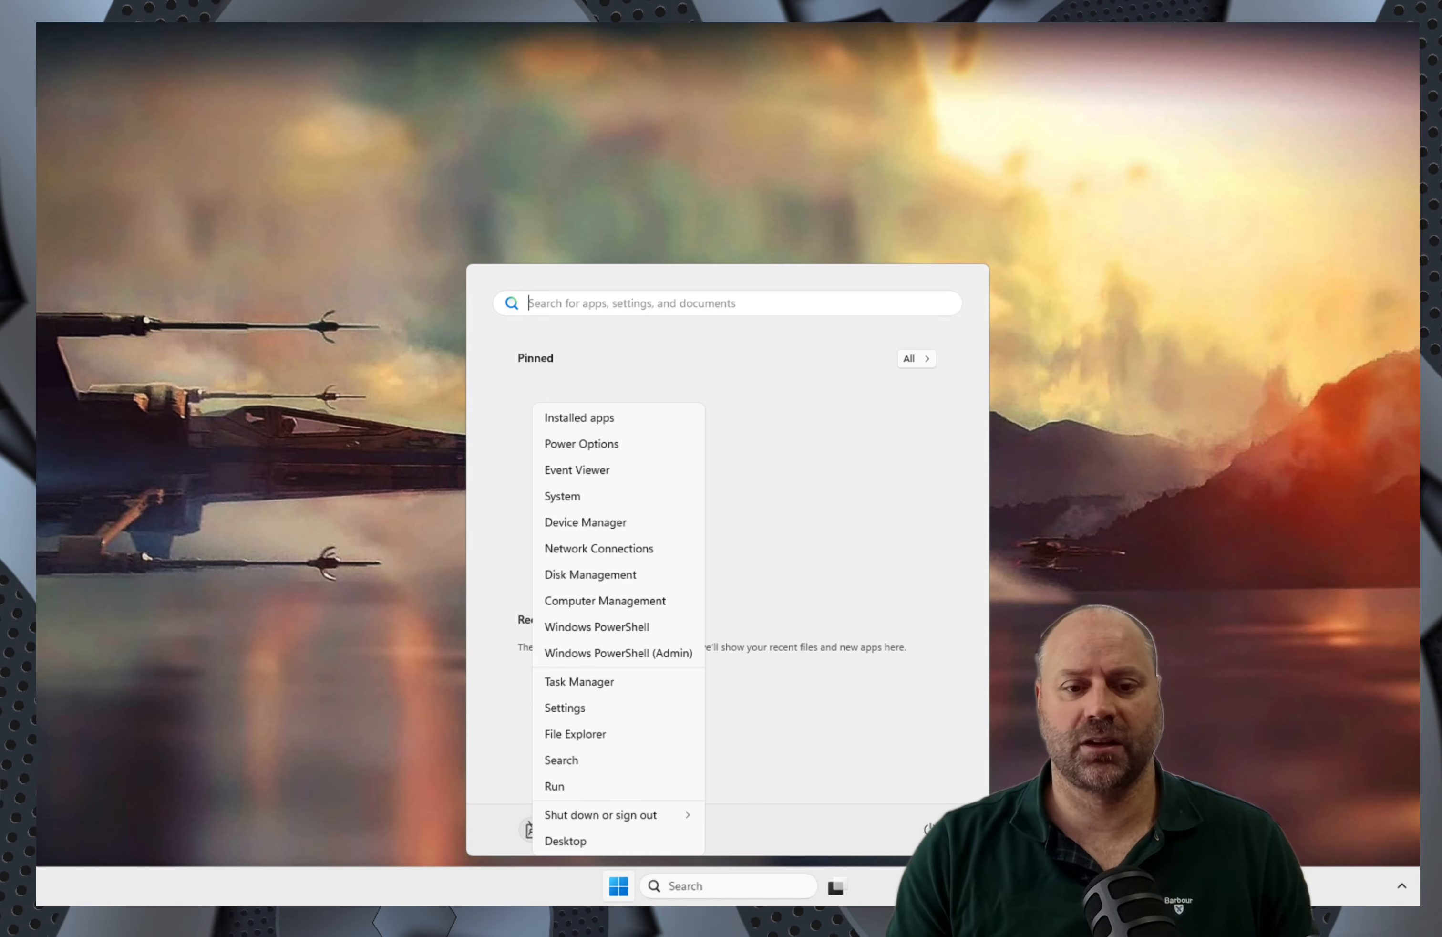
mouse_move(643, 815)
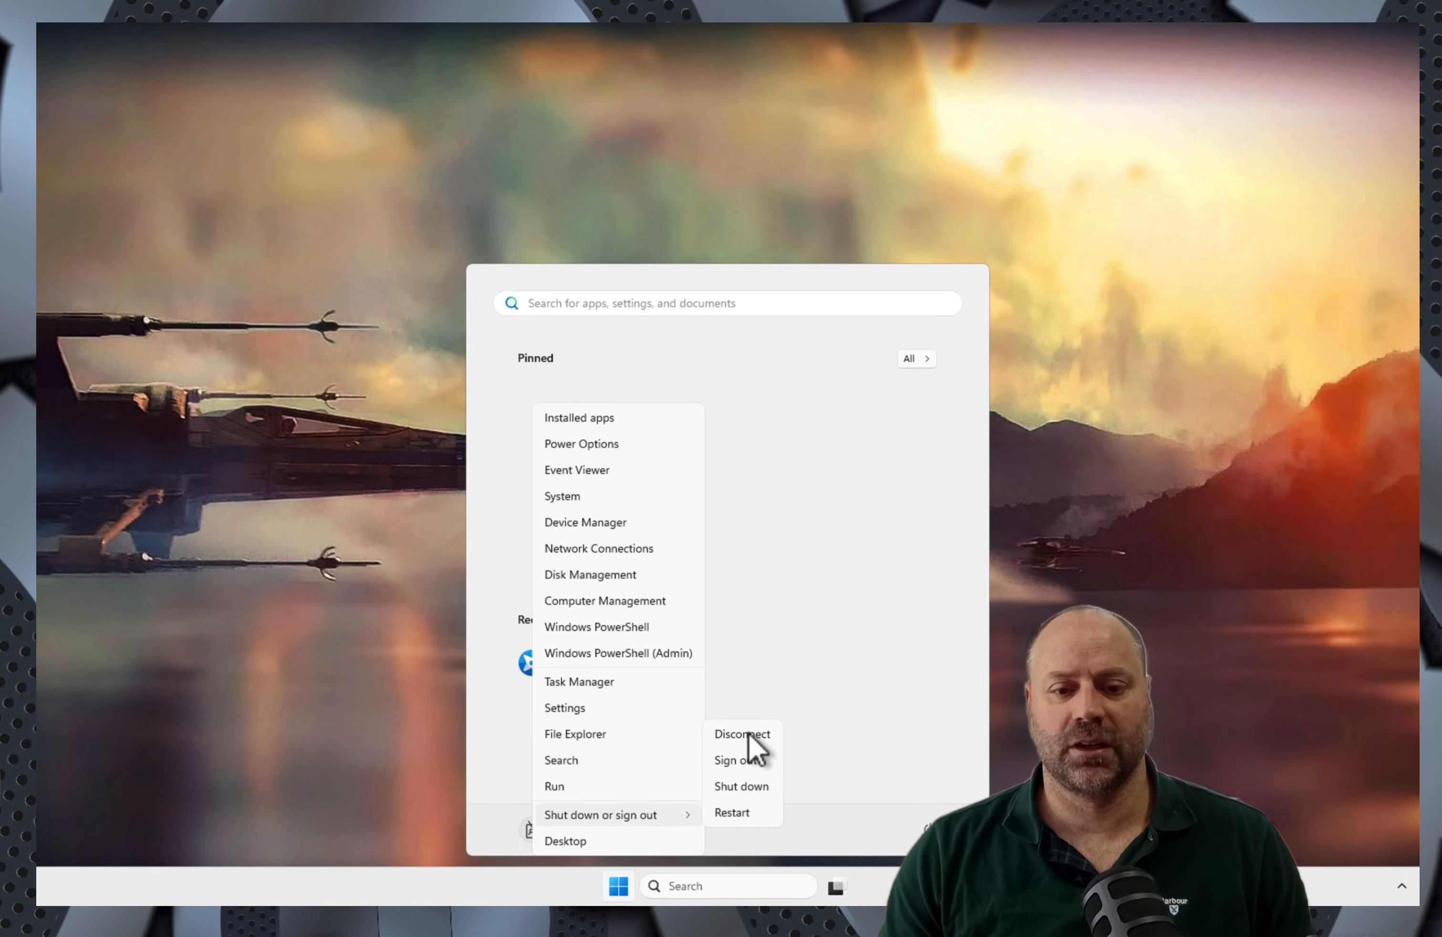
click(737, 762)
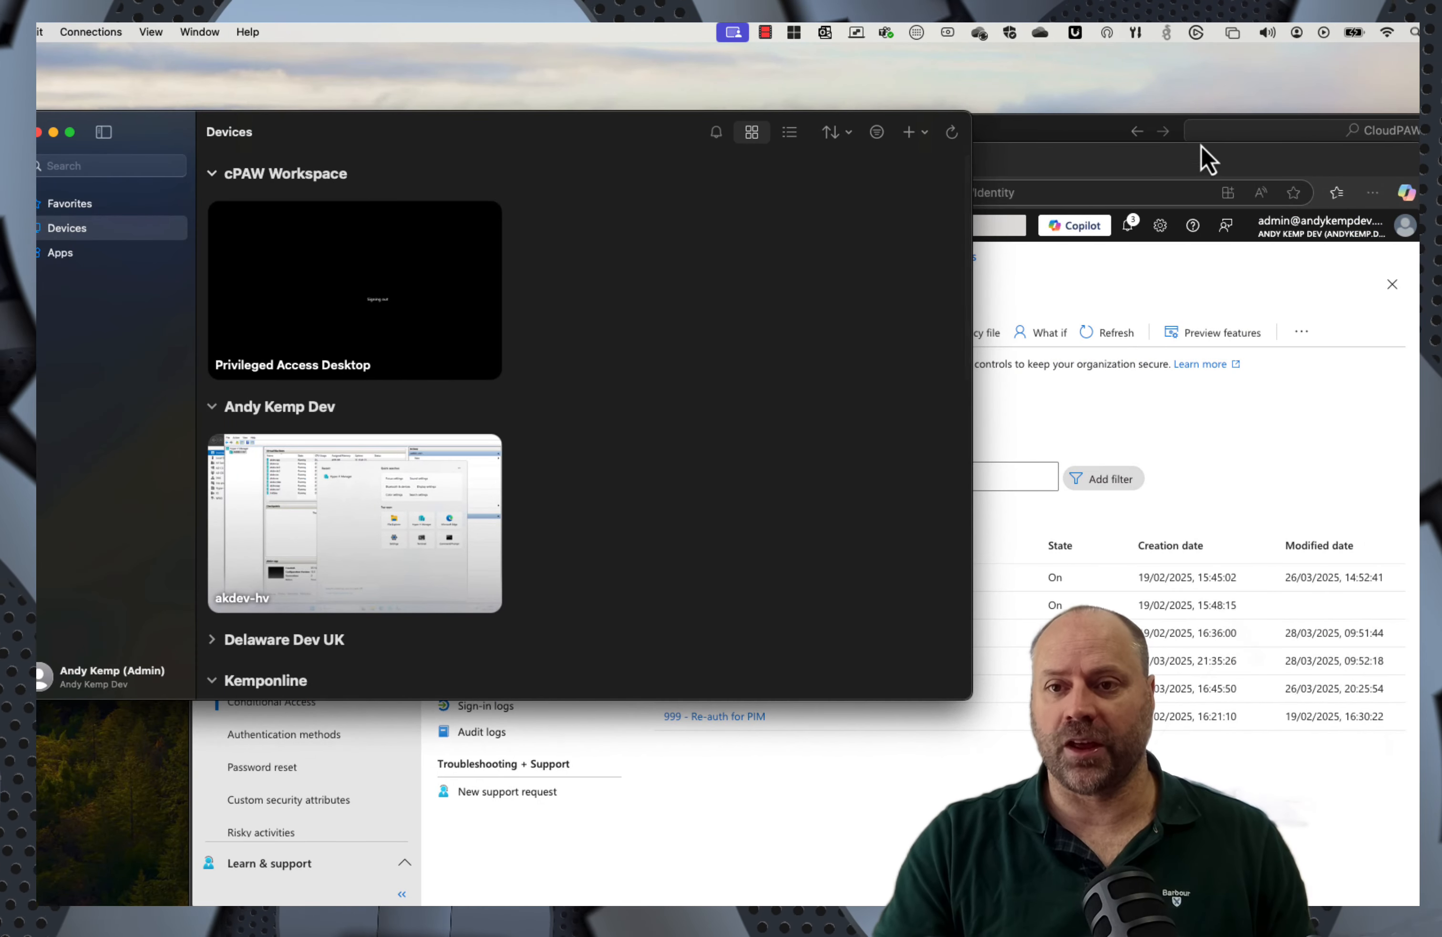
Step: Open a new InPrivate Edge window and go to the Entra admin site
click(1203, 163)
click(1374, 194)
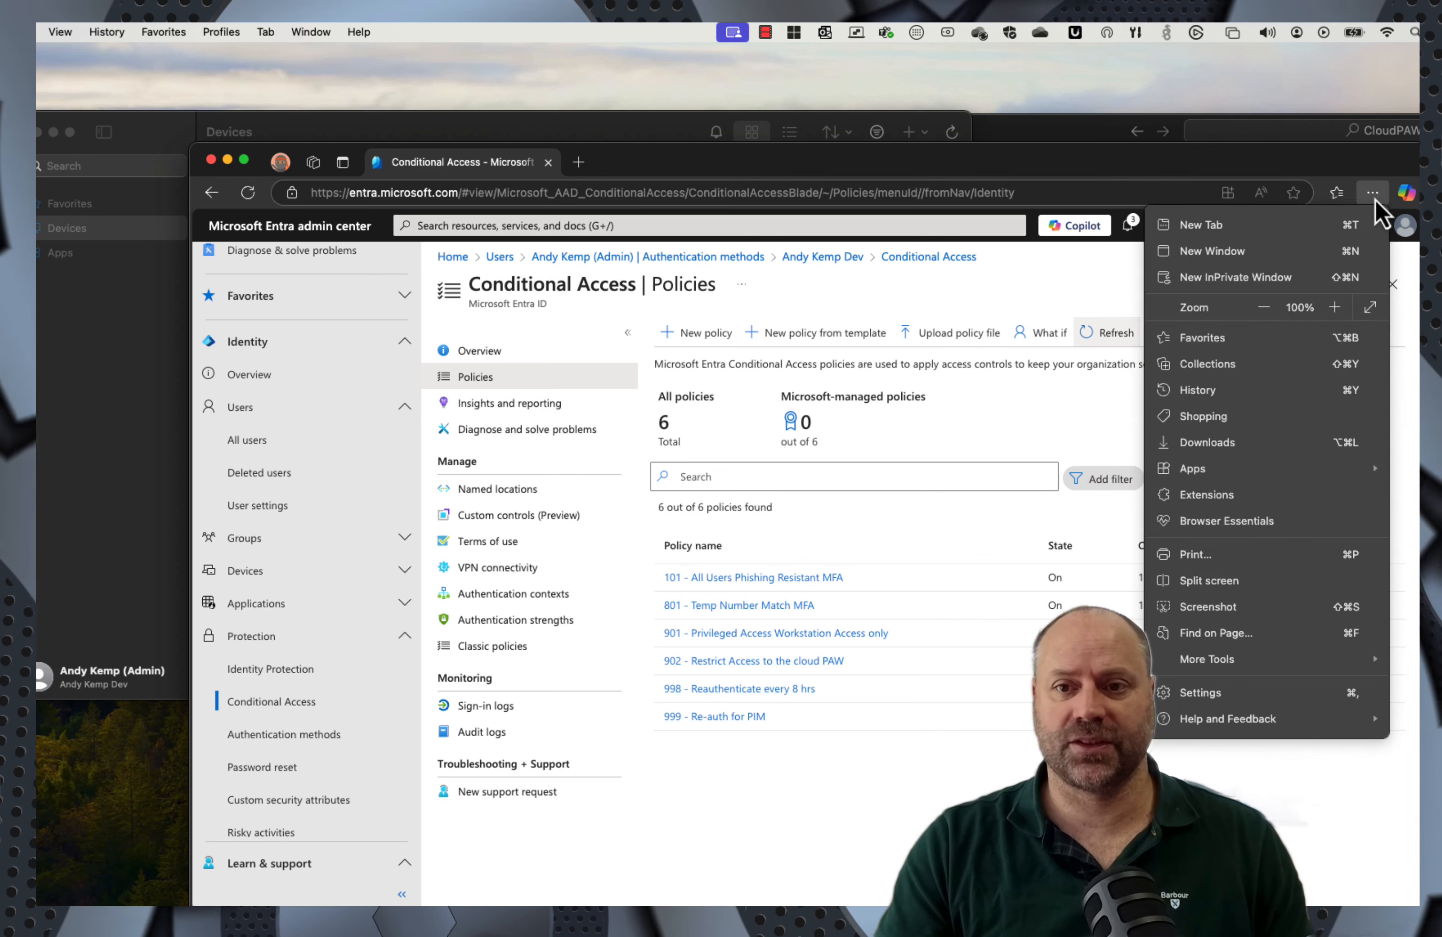
click(1214, 280)
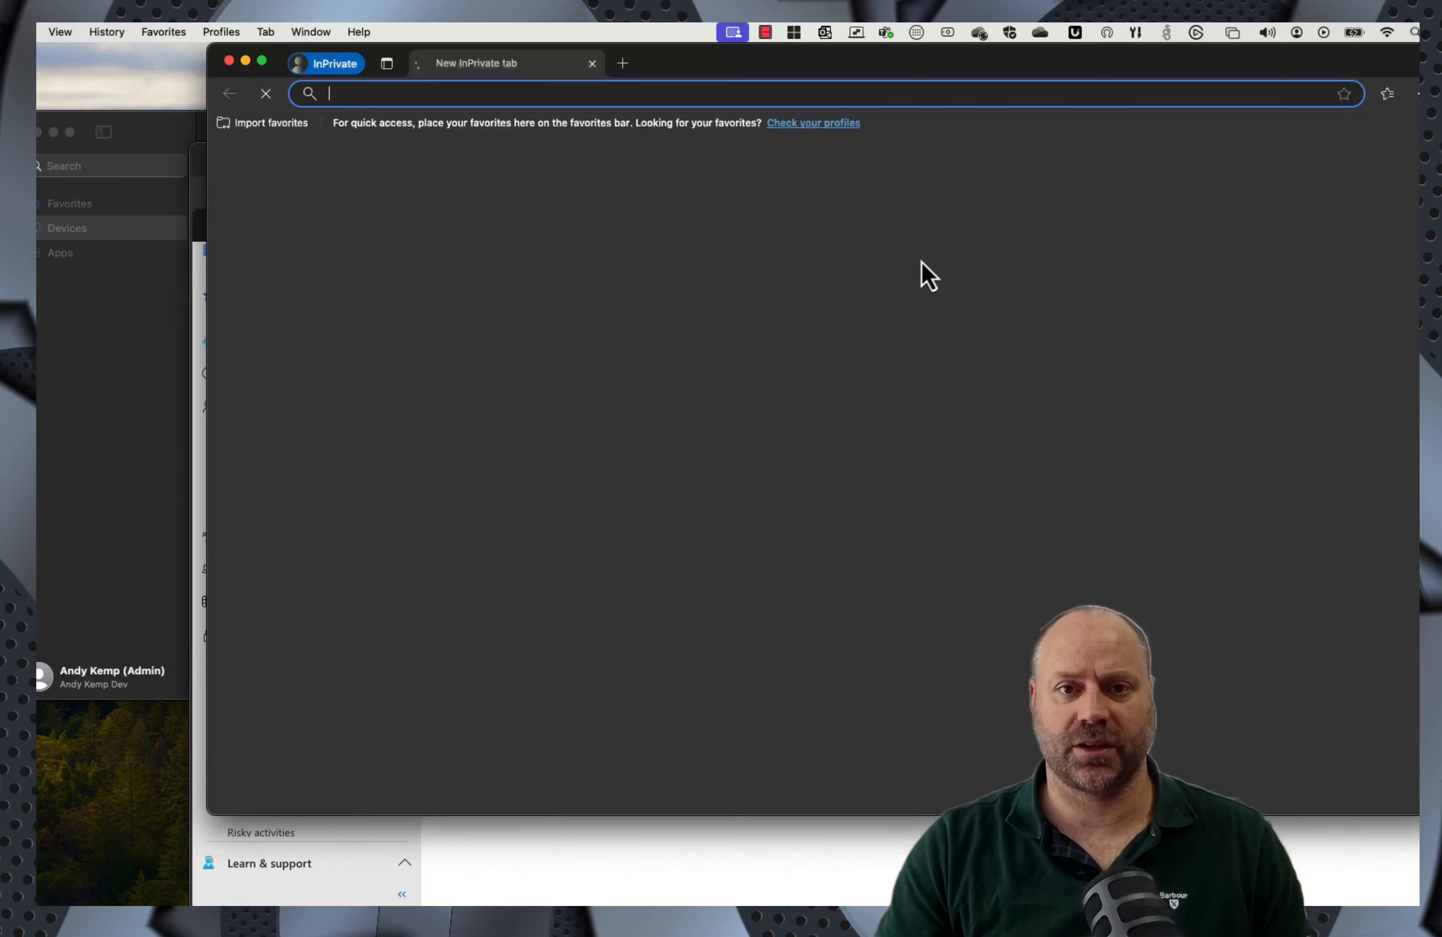
text(entra.microsoft.com)
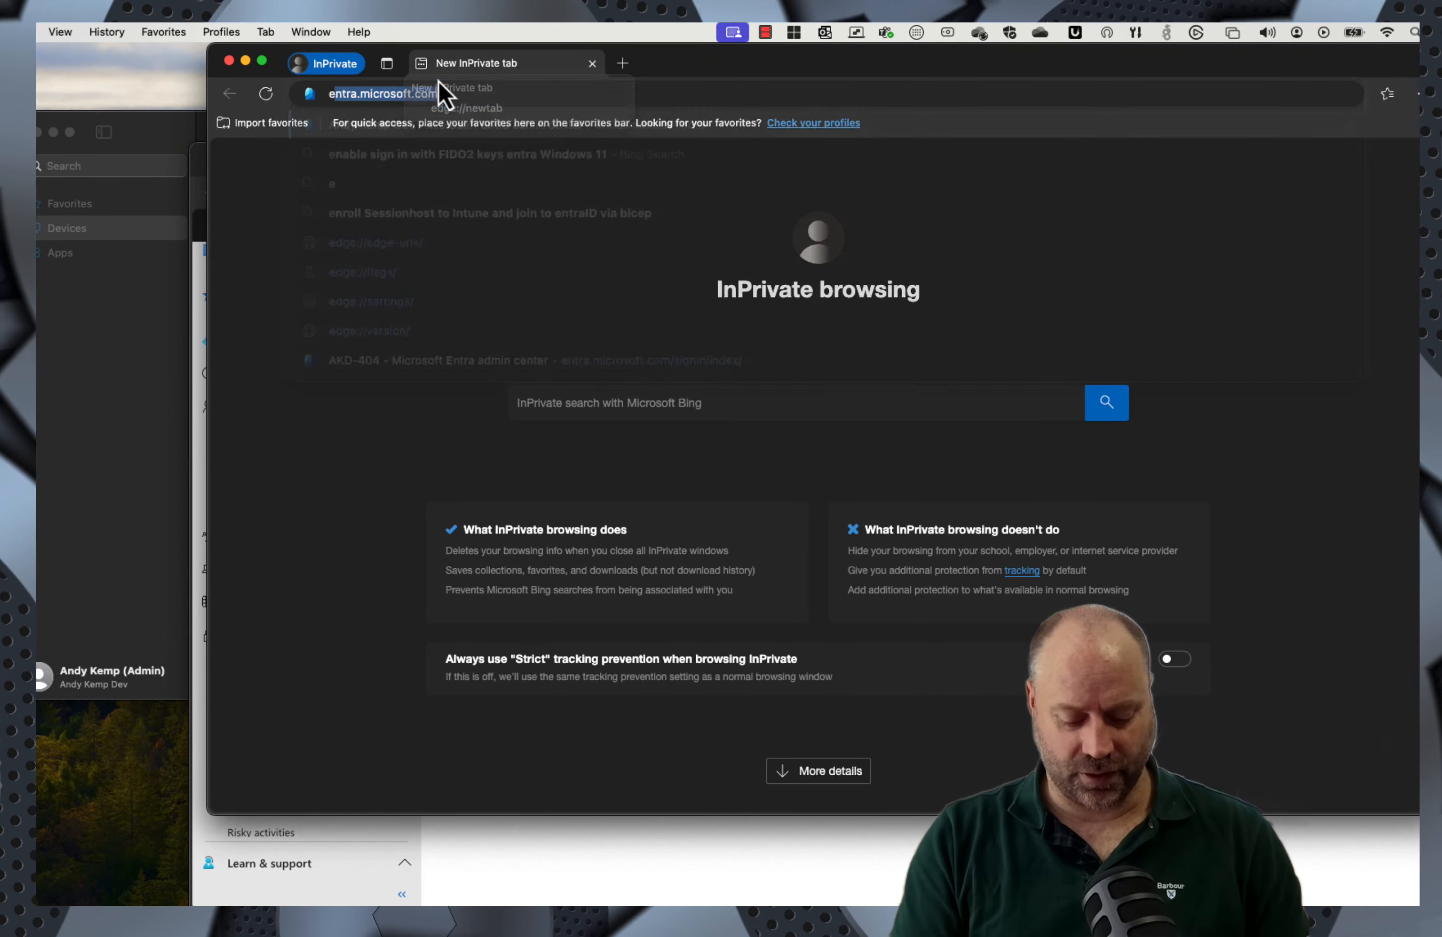
key(Return)
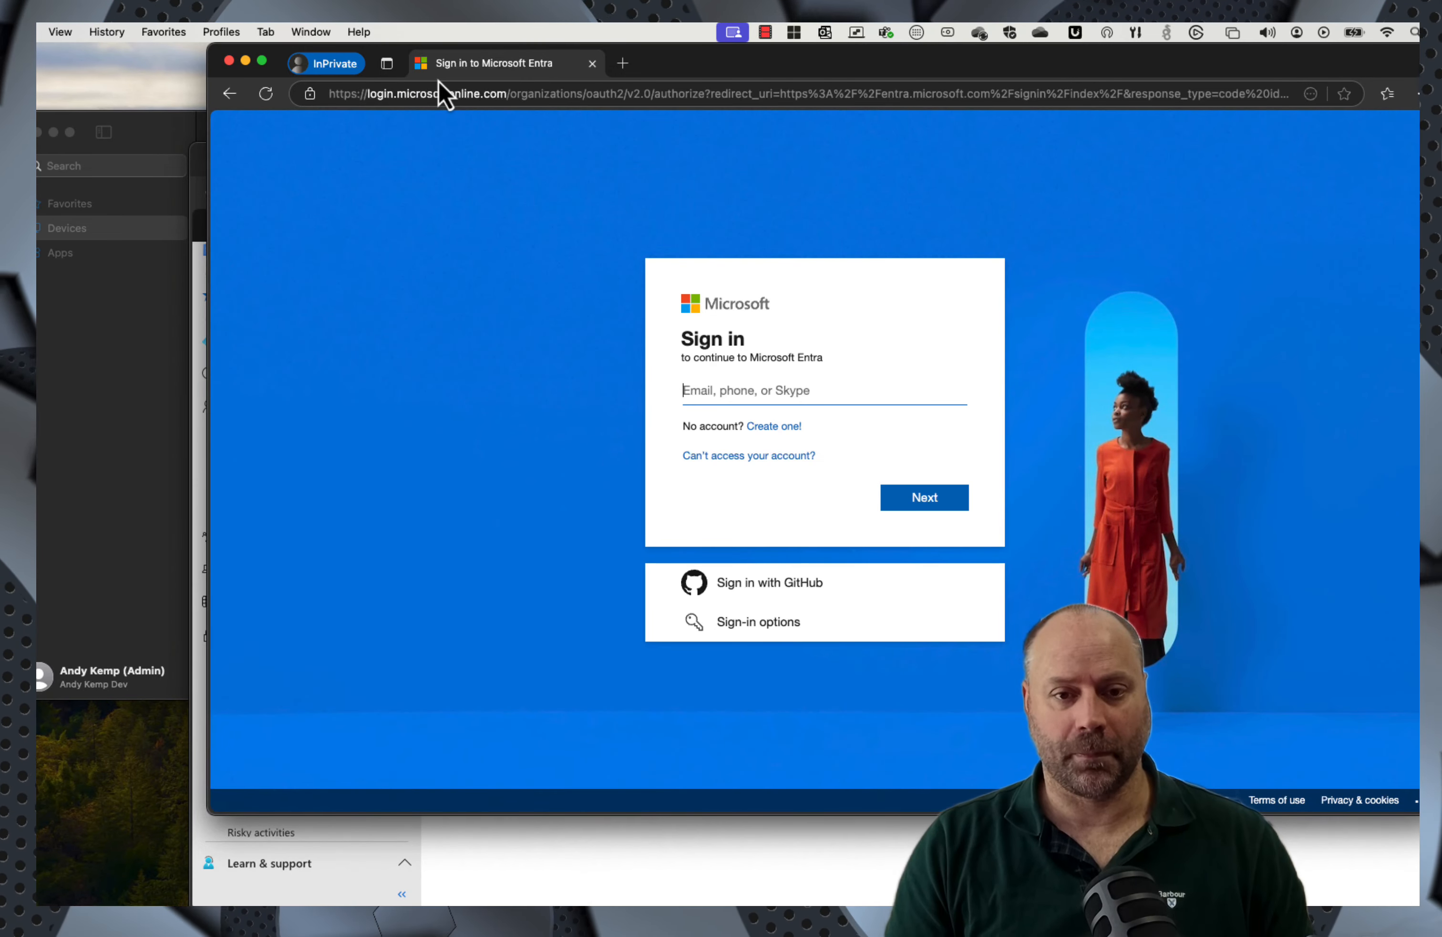
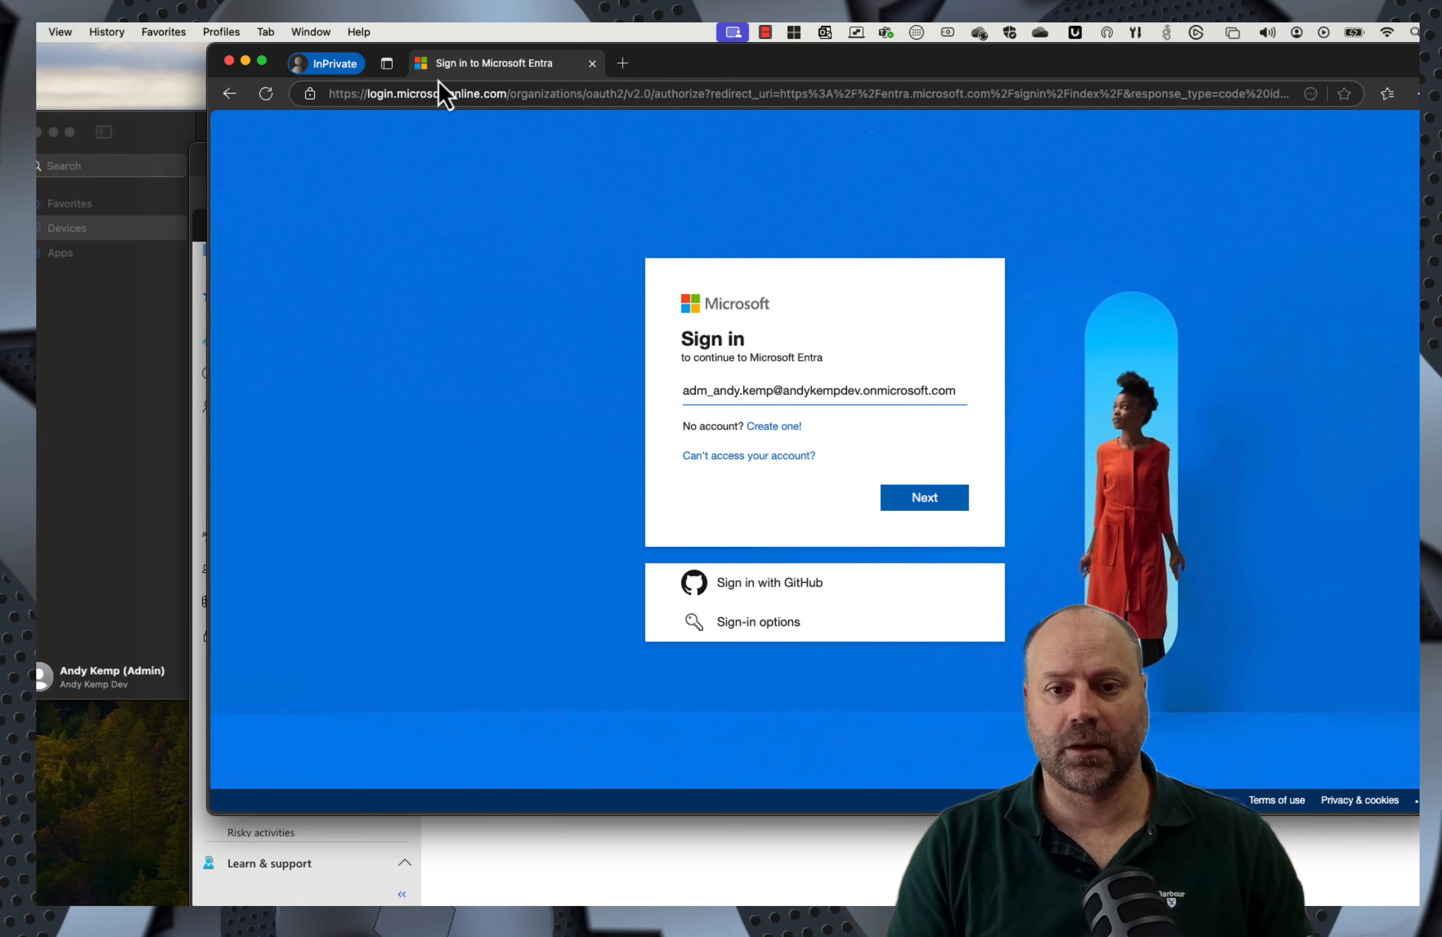
Step: Sign in with the admin account's e-mail and decline staying signed in
key(Return)
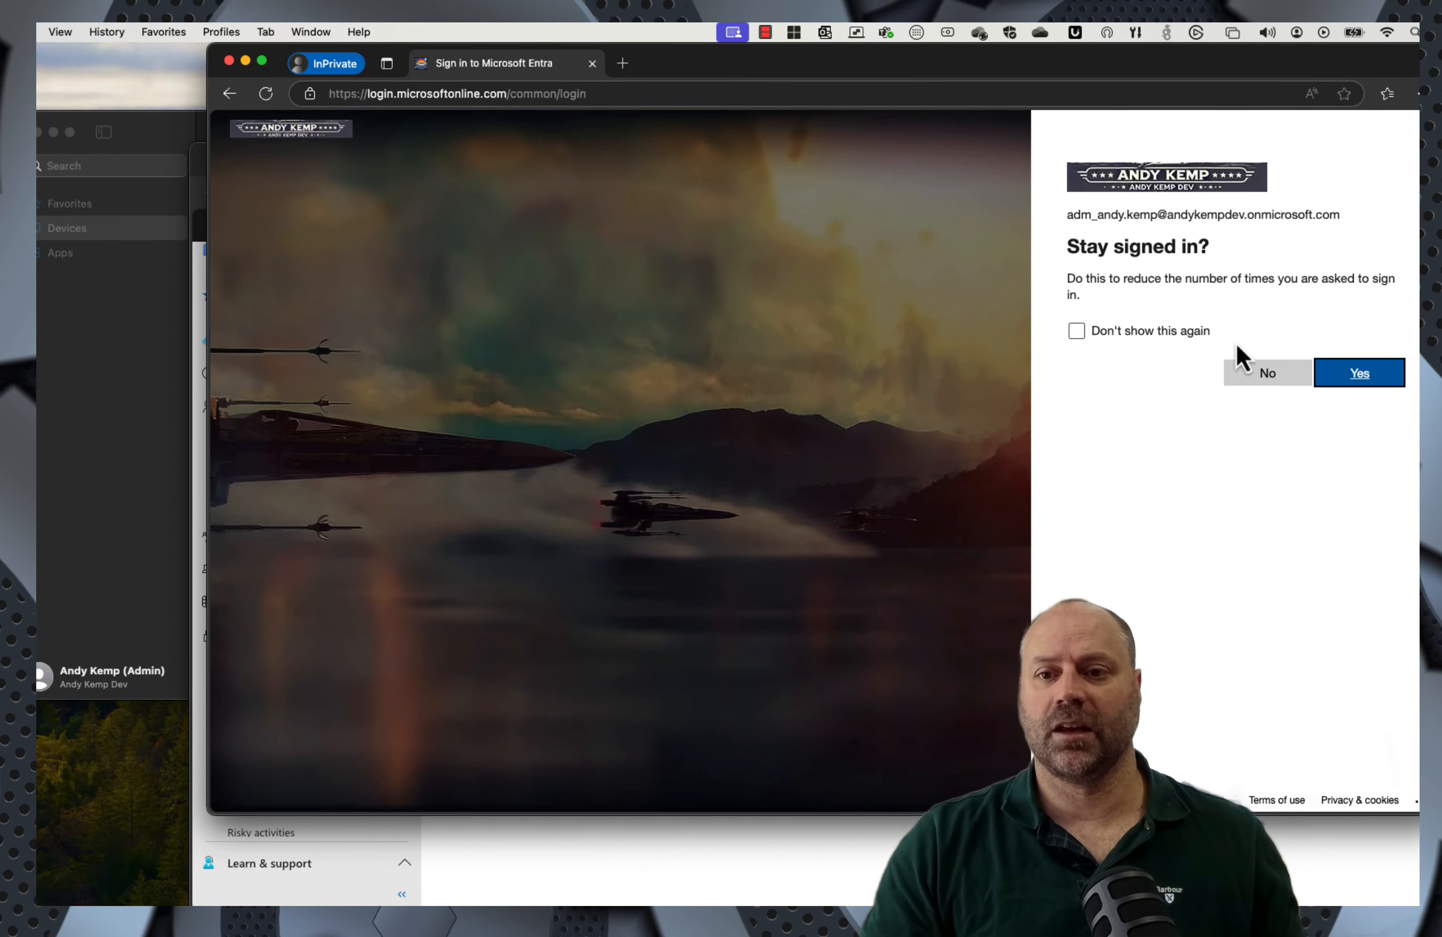
click(1279, 373)
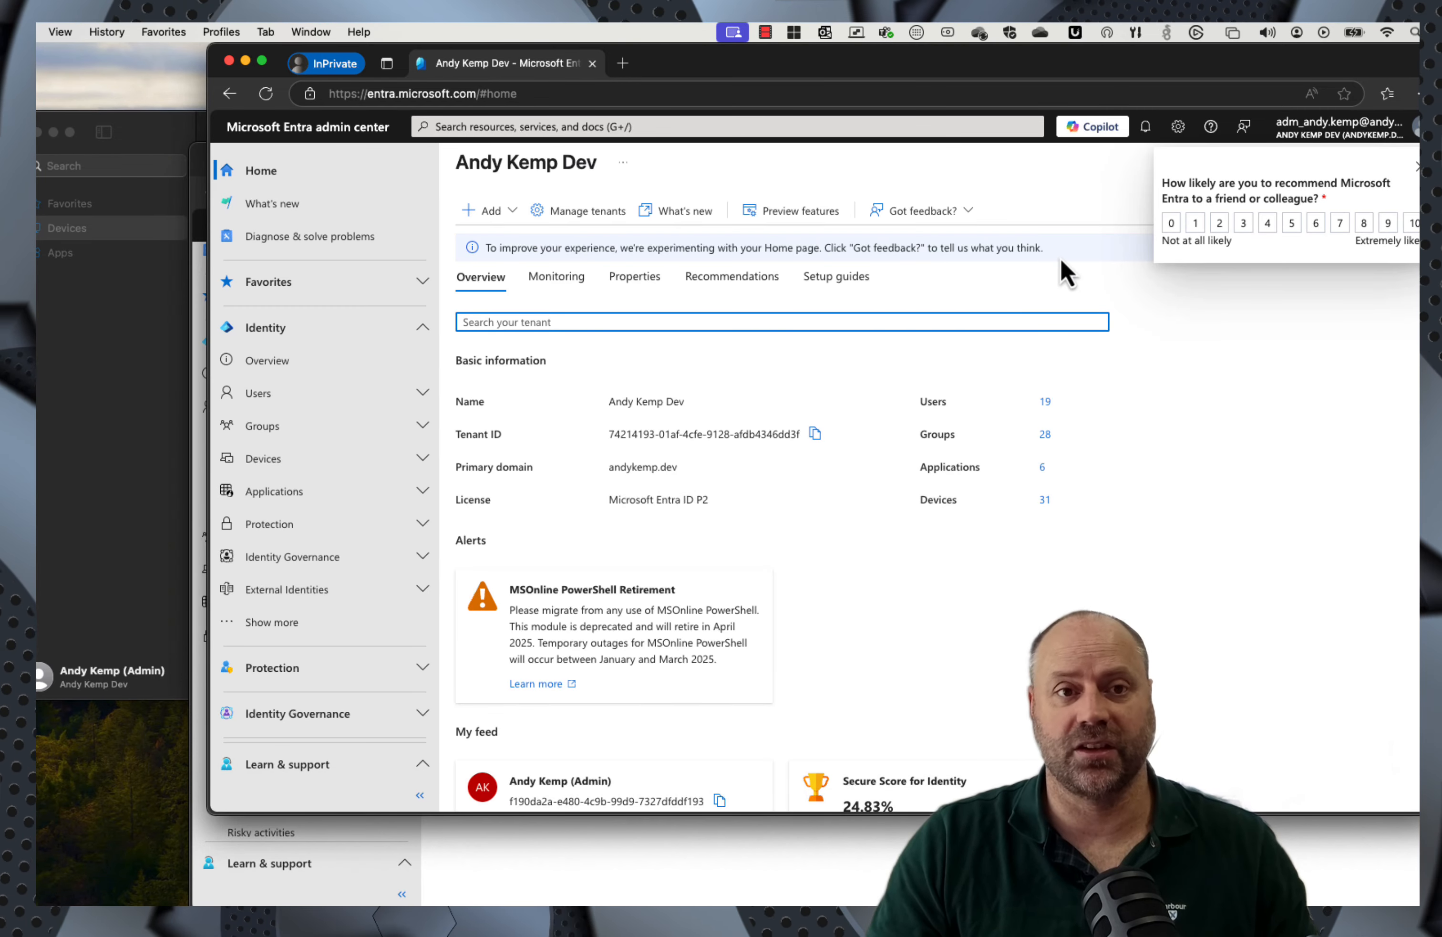
Step: Close the private window and review policy 901's user assignment, which excludes group CA-Temp Number Match MFA
click(229, 63)
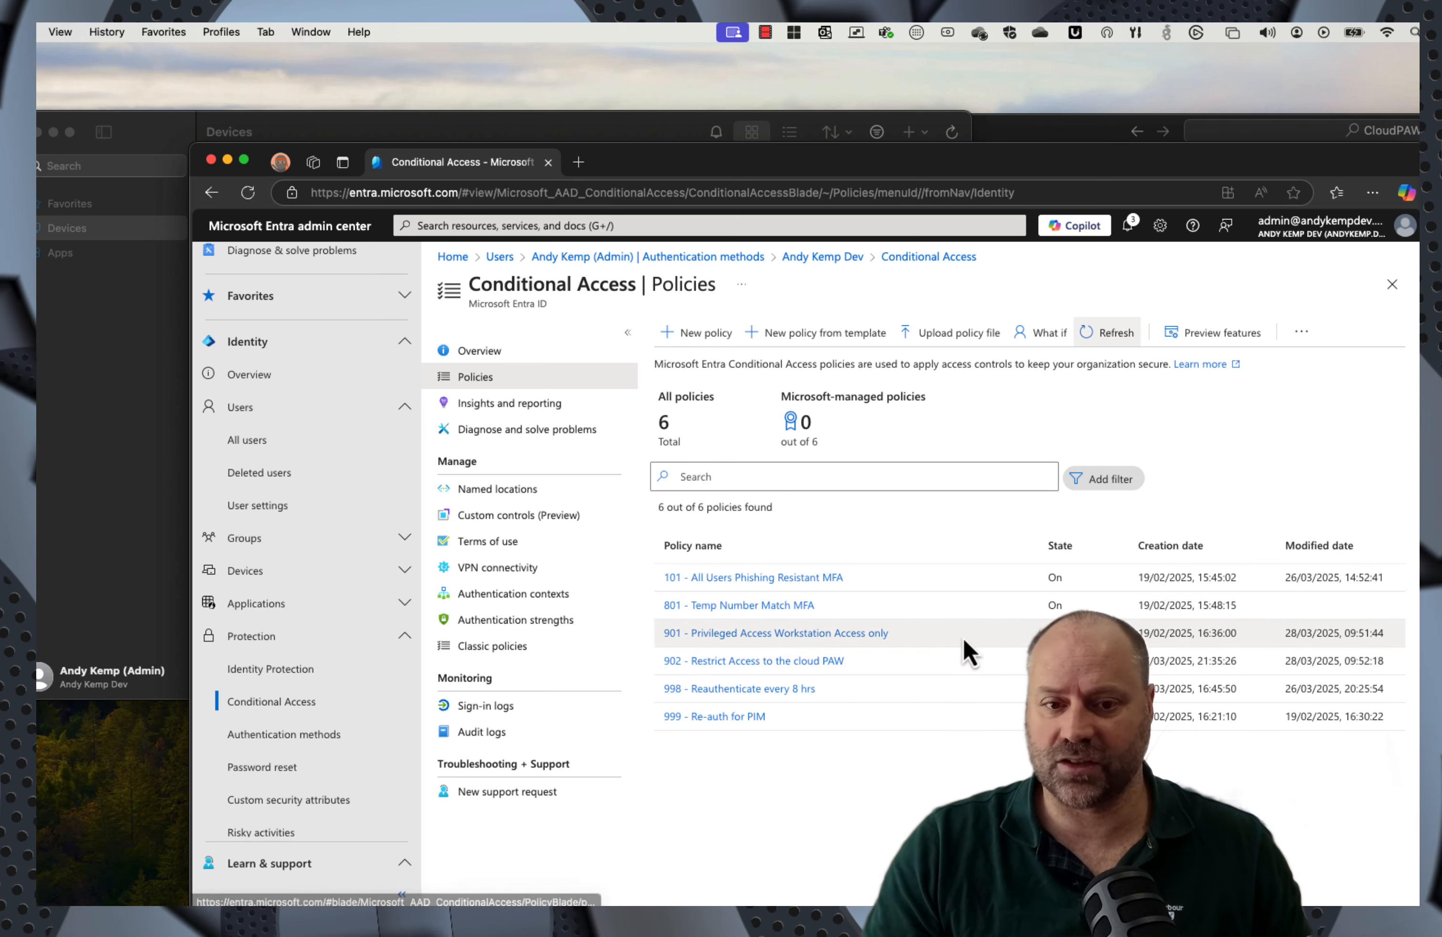
click(751, 645)
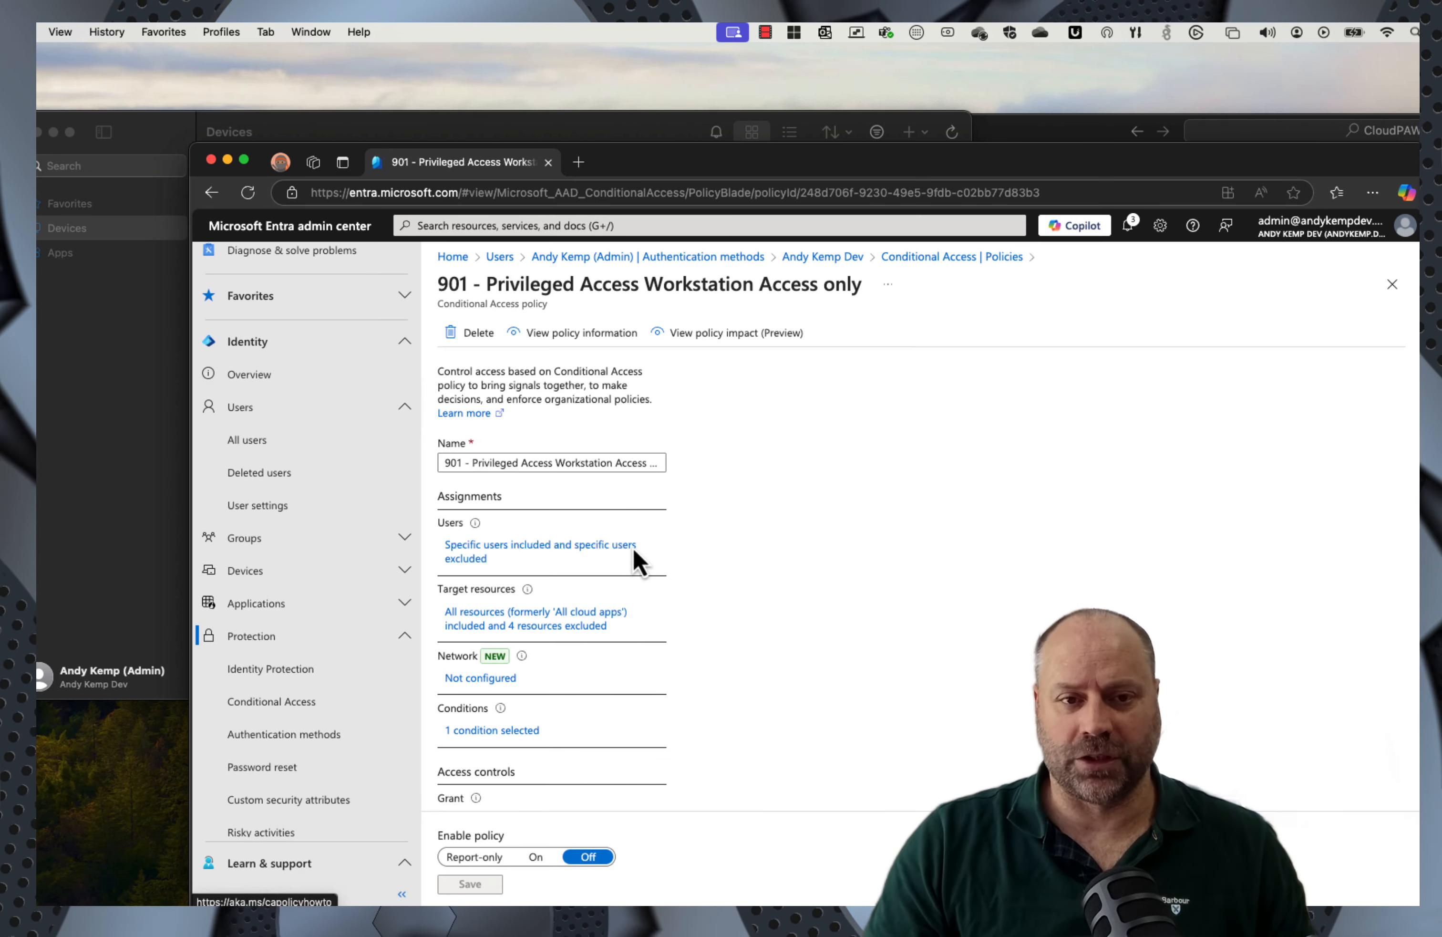
click(512, 549)
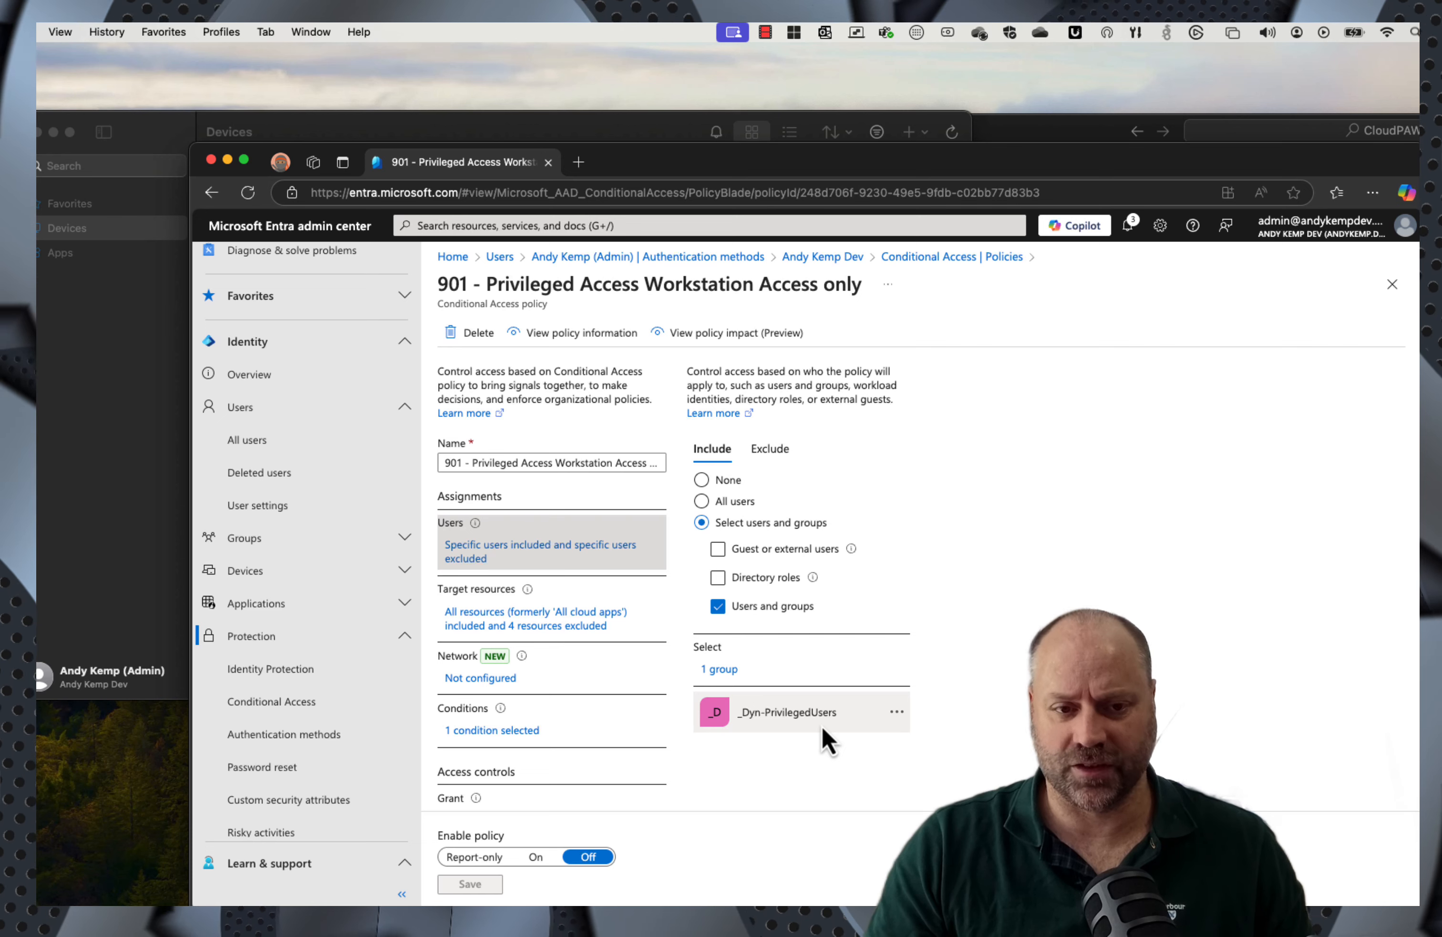
click(770, 451)
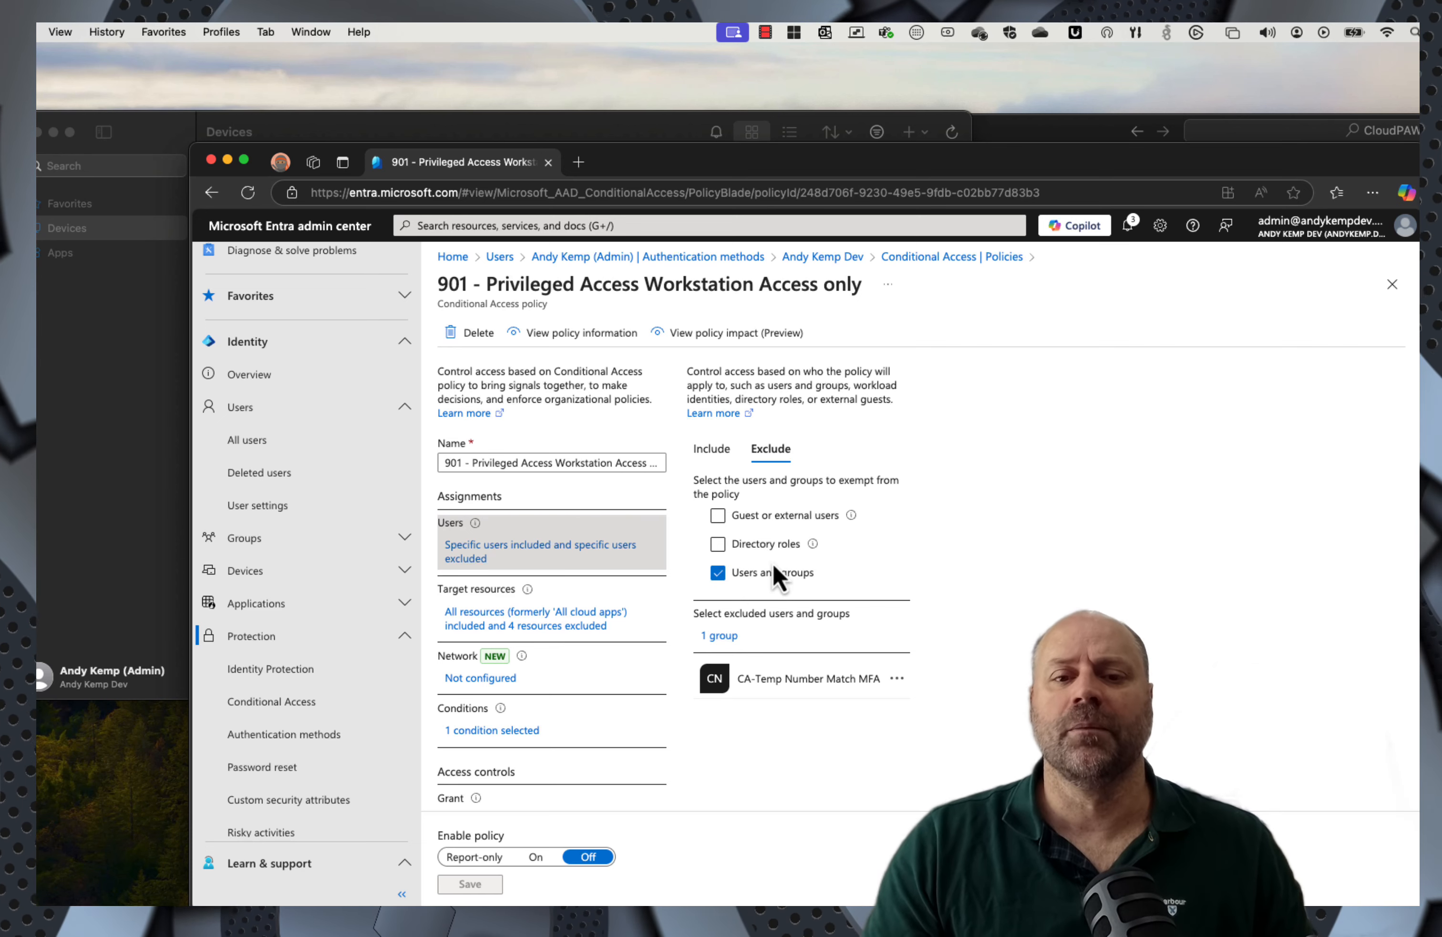
Step: Review the resources policy 901 excludes under Target resources
click(506, 622)
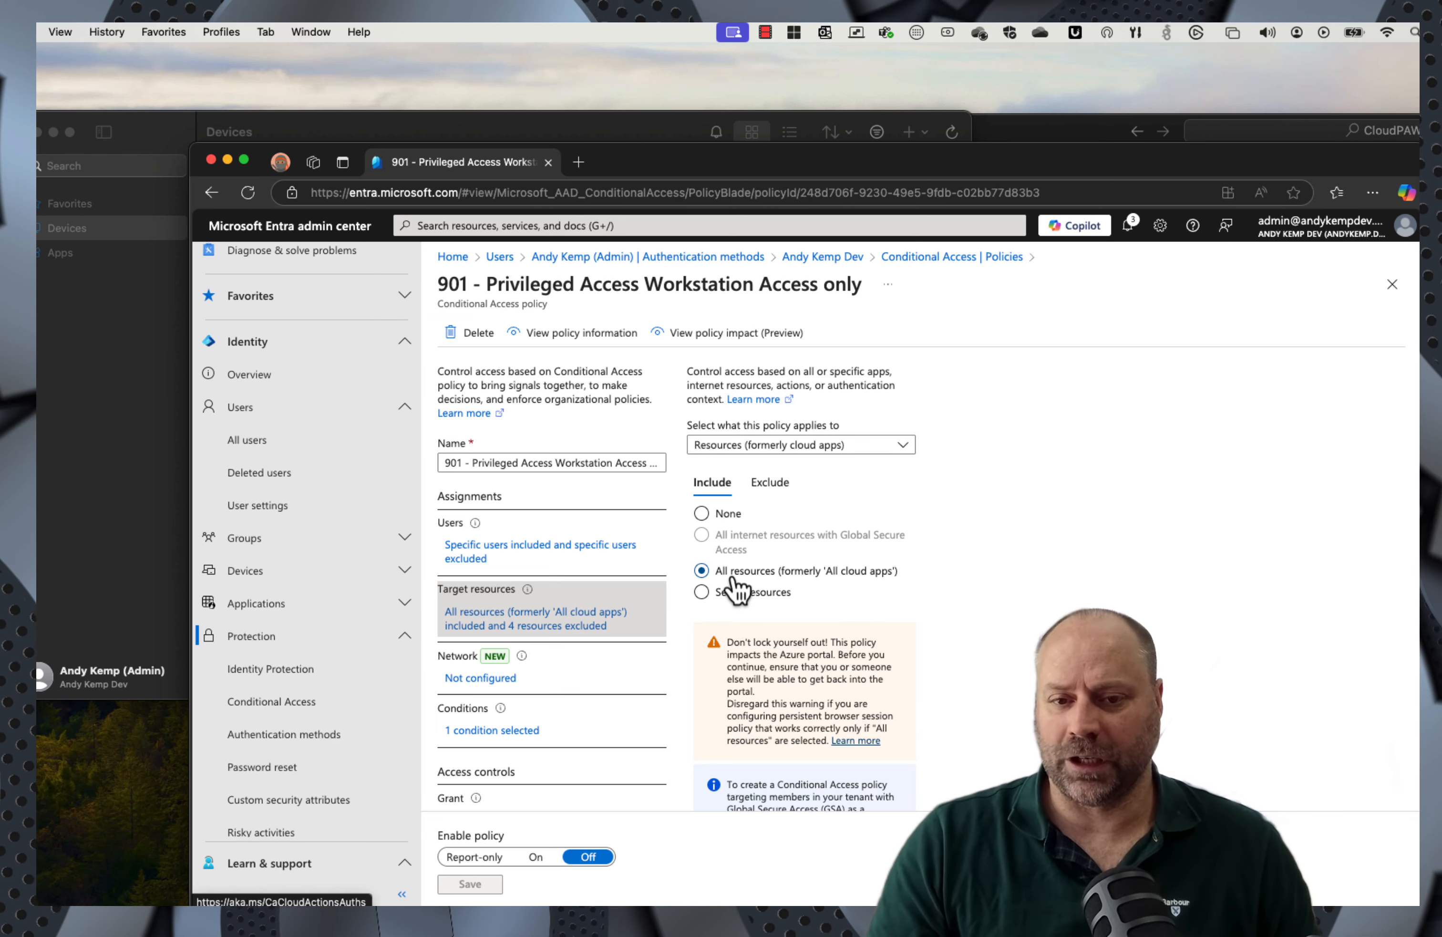
click(773, 484)
scroll(836, 633, down, 3)
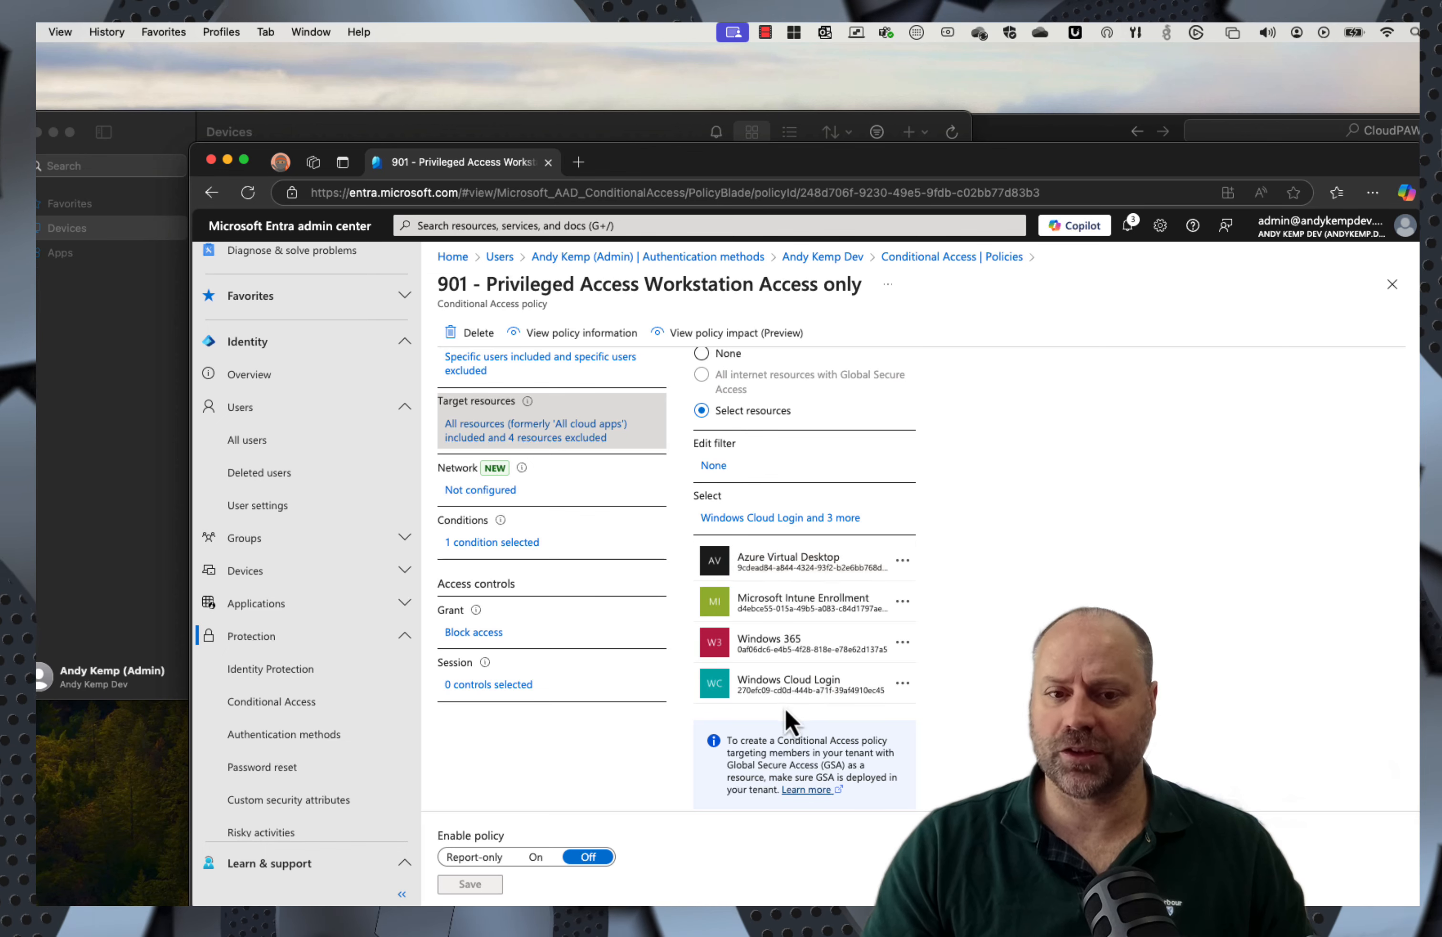
Step: Check the policy's Network setting and its Conditions down to Filter for devices
click(479, 490)
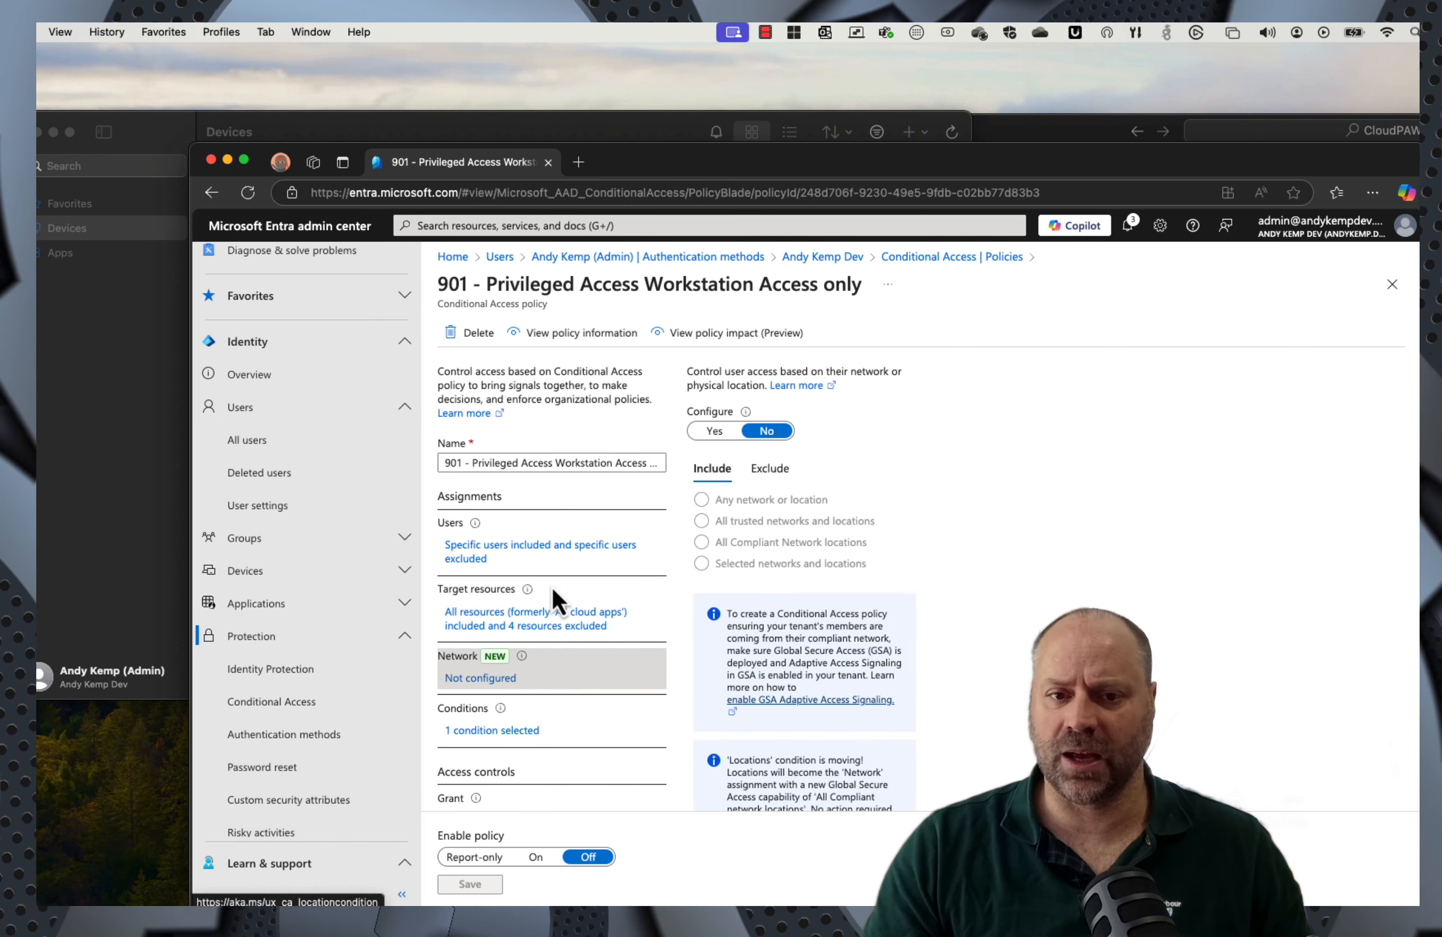
scroll(582, 597, down, 3)
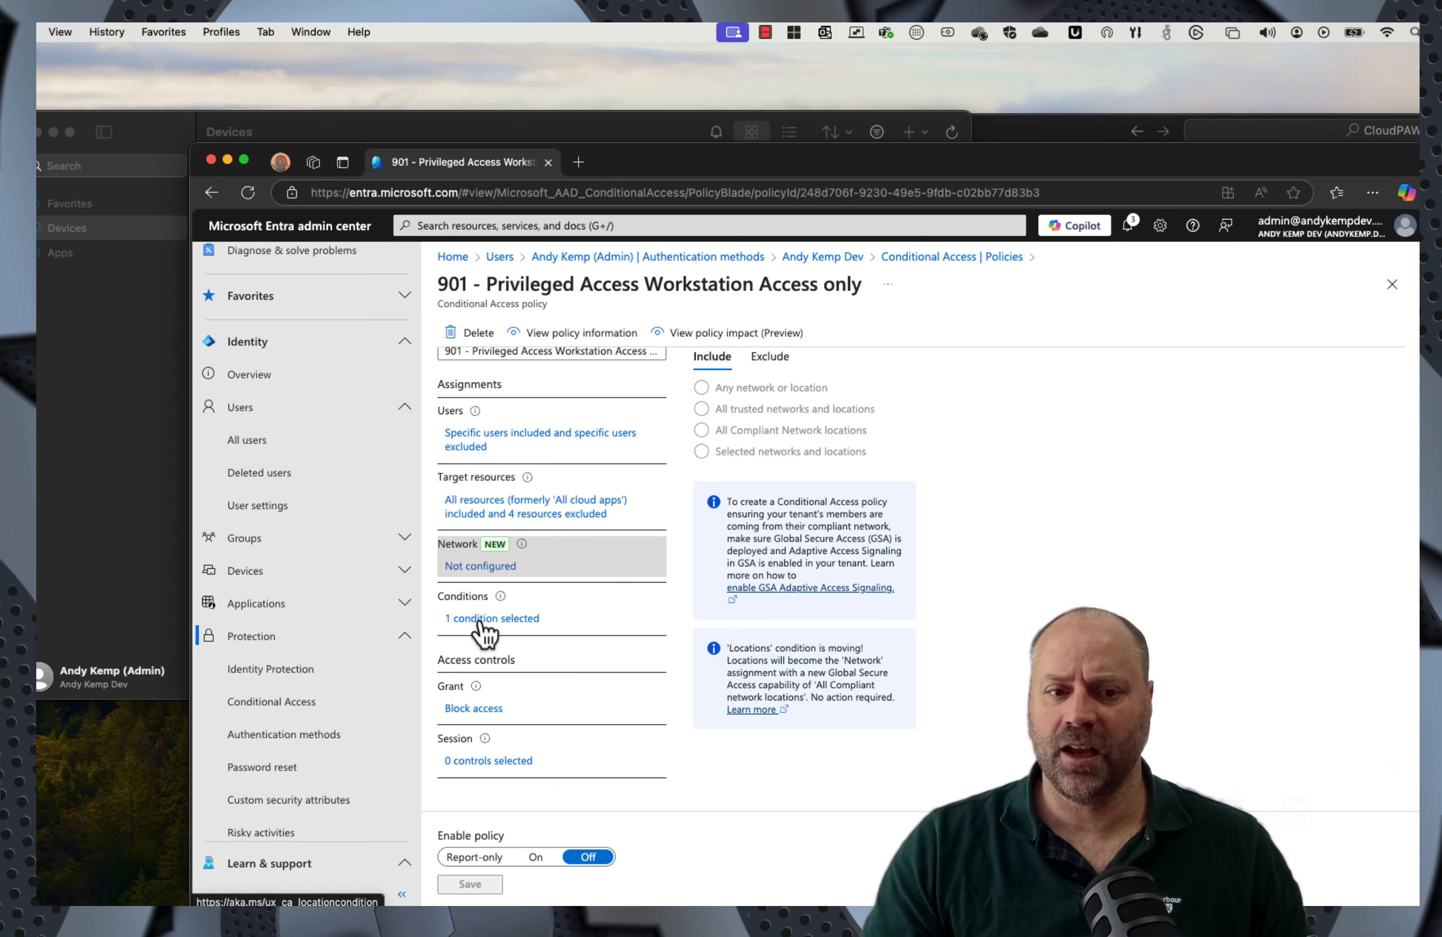
click(480, 619)
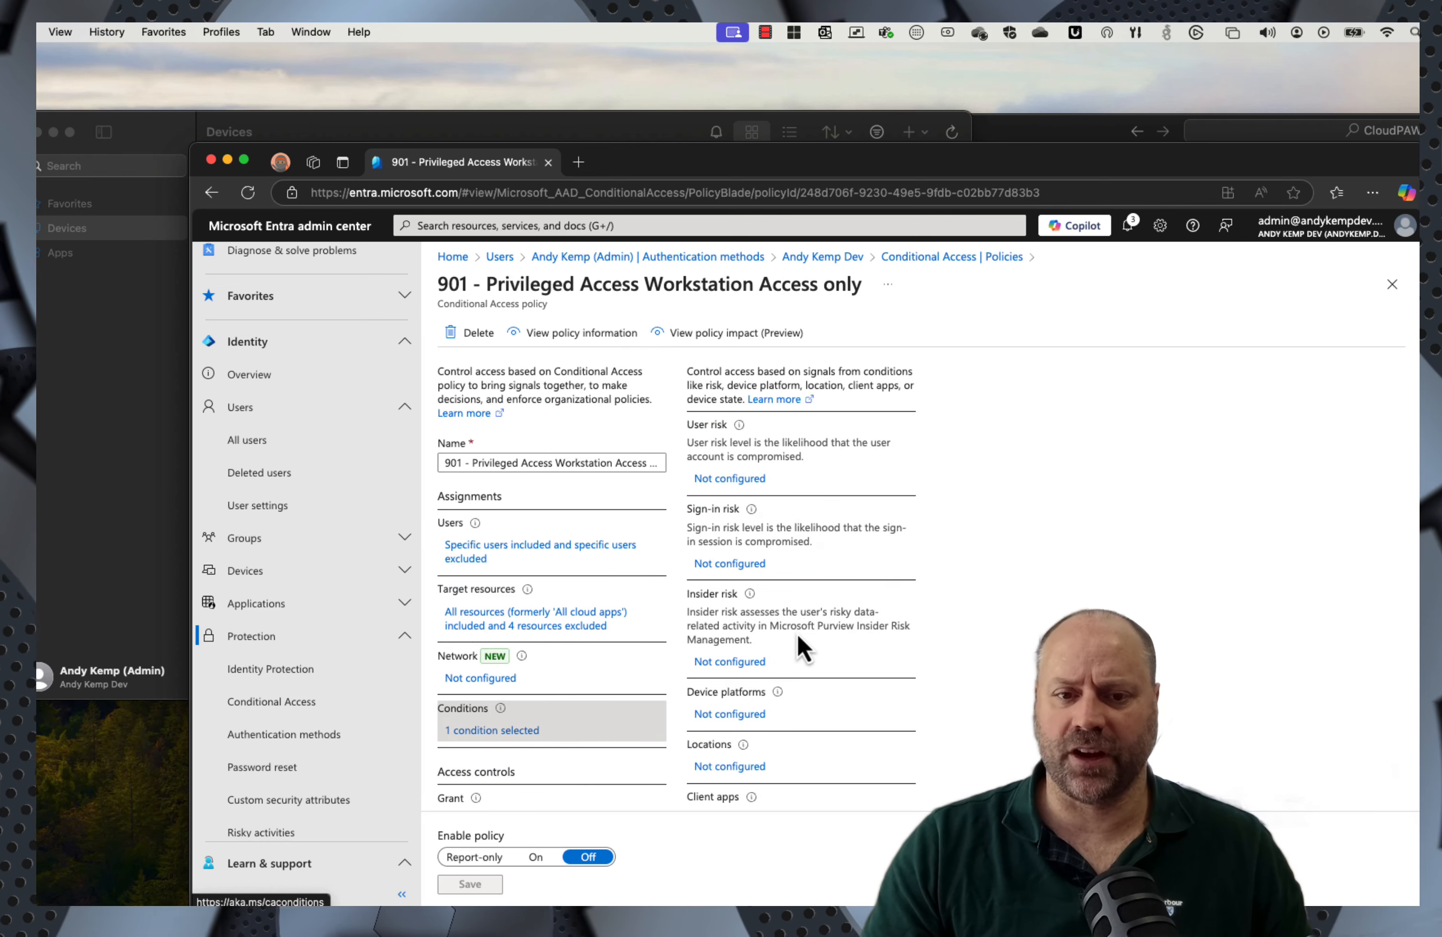
scroll(815, 633, down, 1)
scroll(837, 652, down, 2)
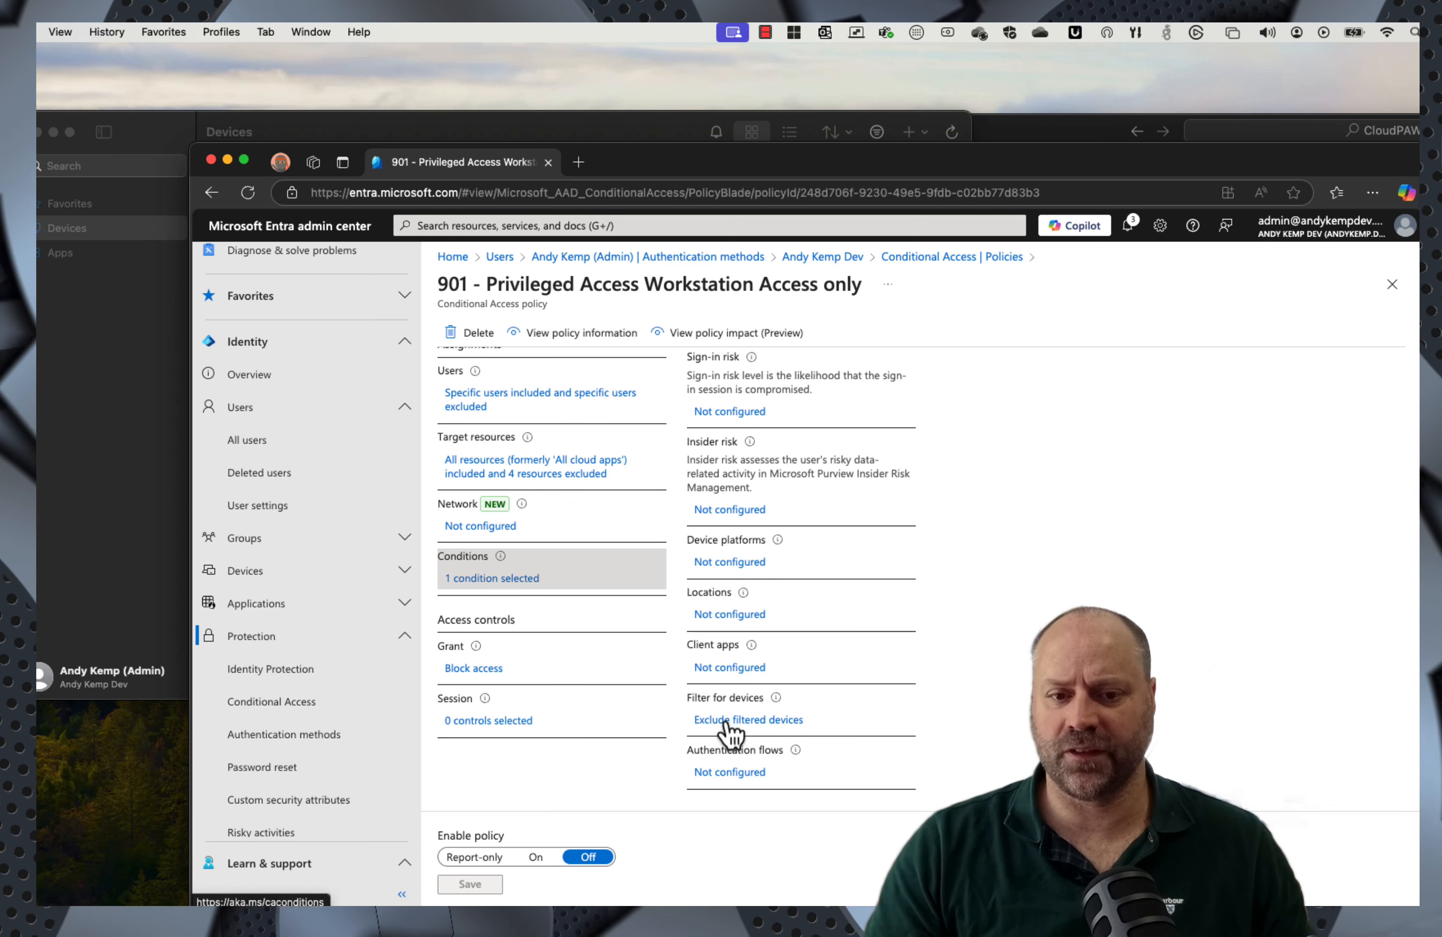
Step: Inspect the device filter rule excluding ExtensionAttribute1 equals 'cloud Privileged Access Workstation' unchanged, then open a new tab
click(727, 720)
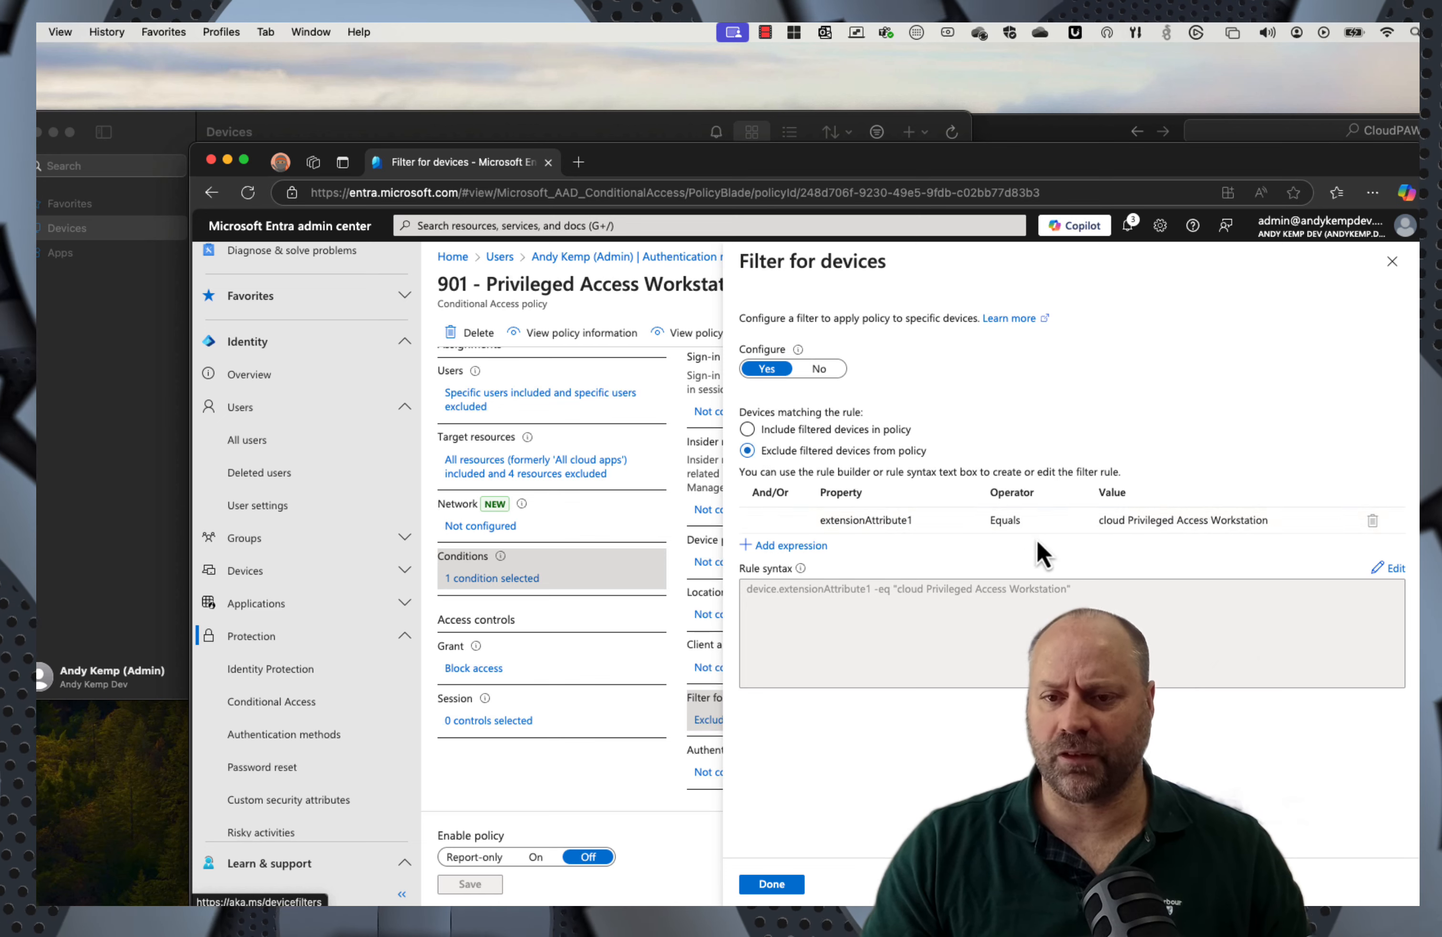
click(859, 524)
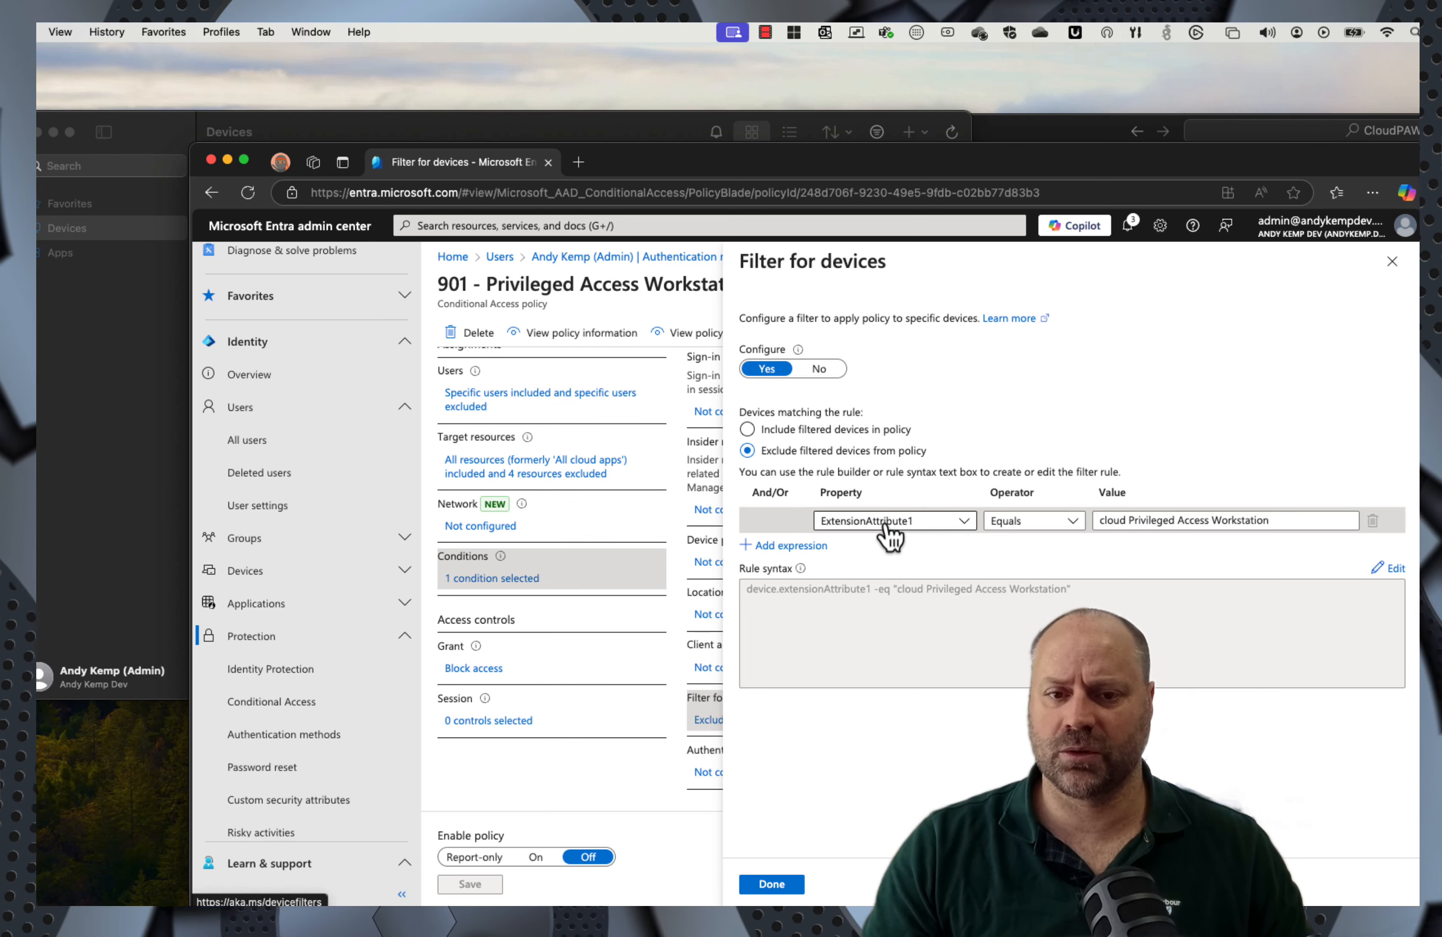
click(886, 523)
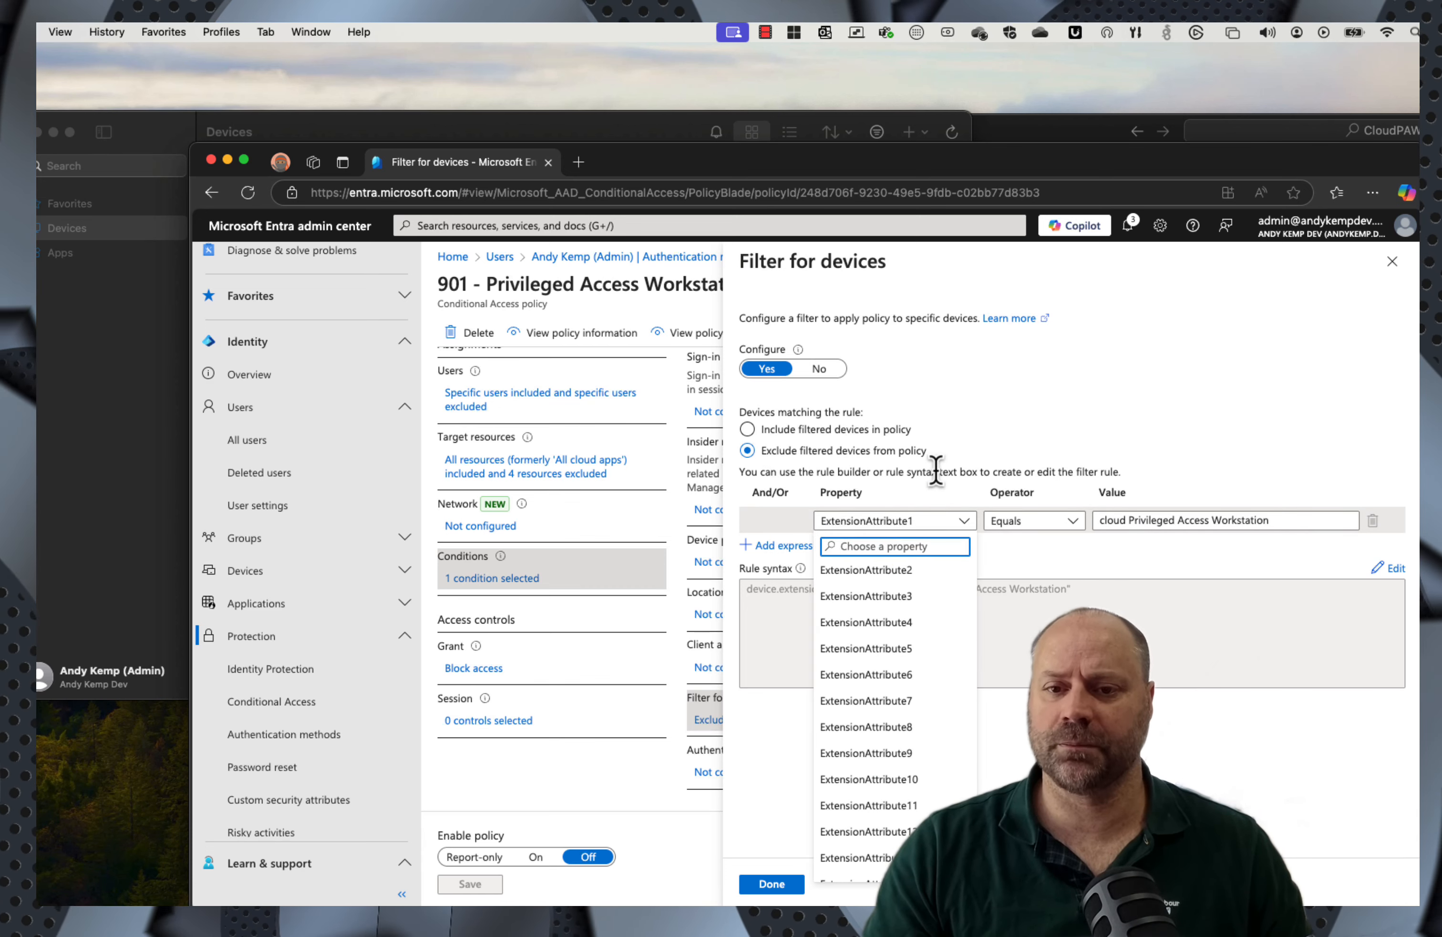
click(1163, 451)
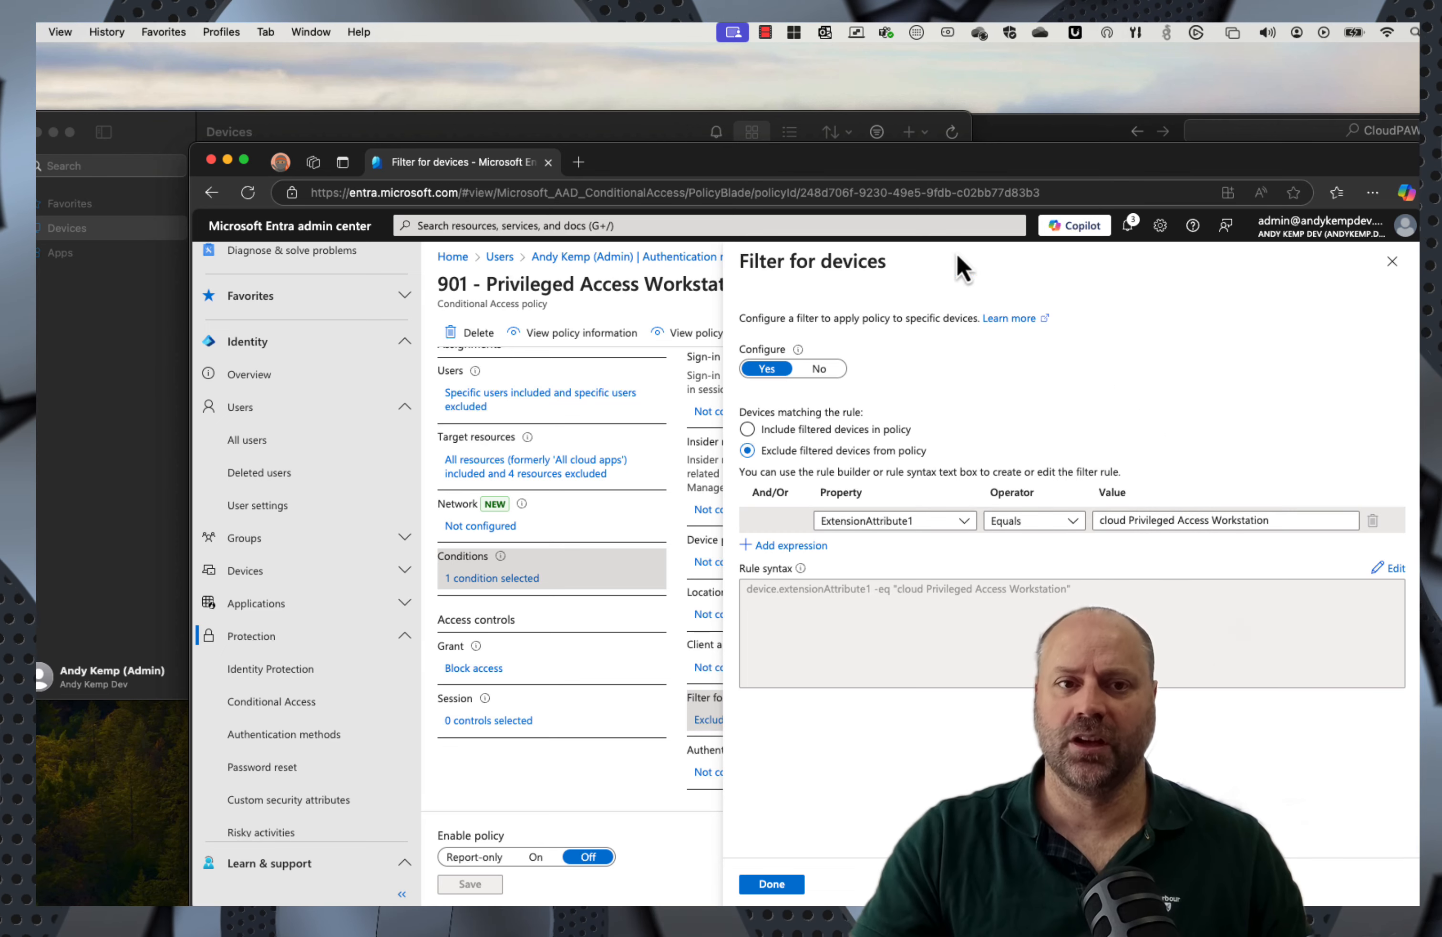
click(578, 162)
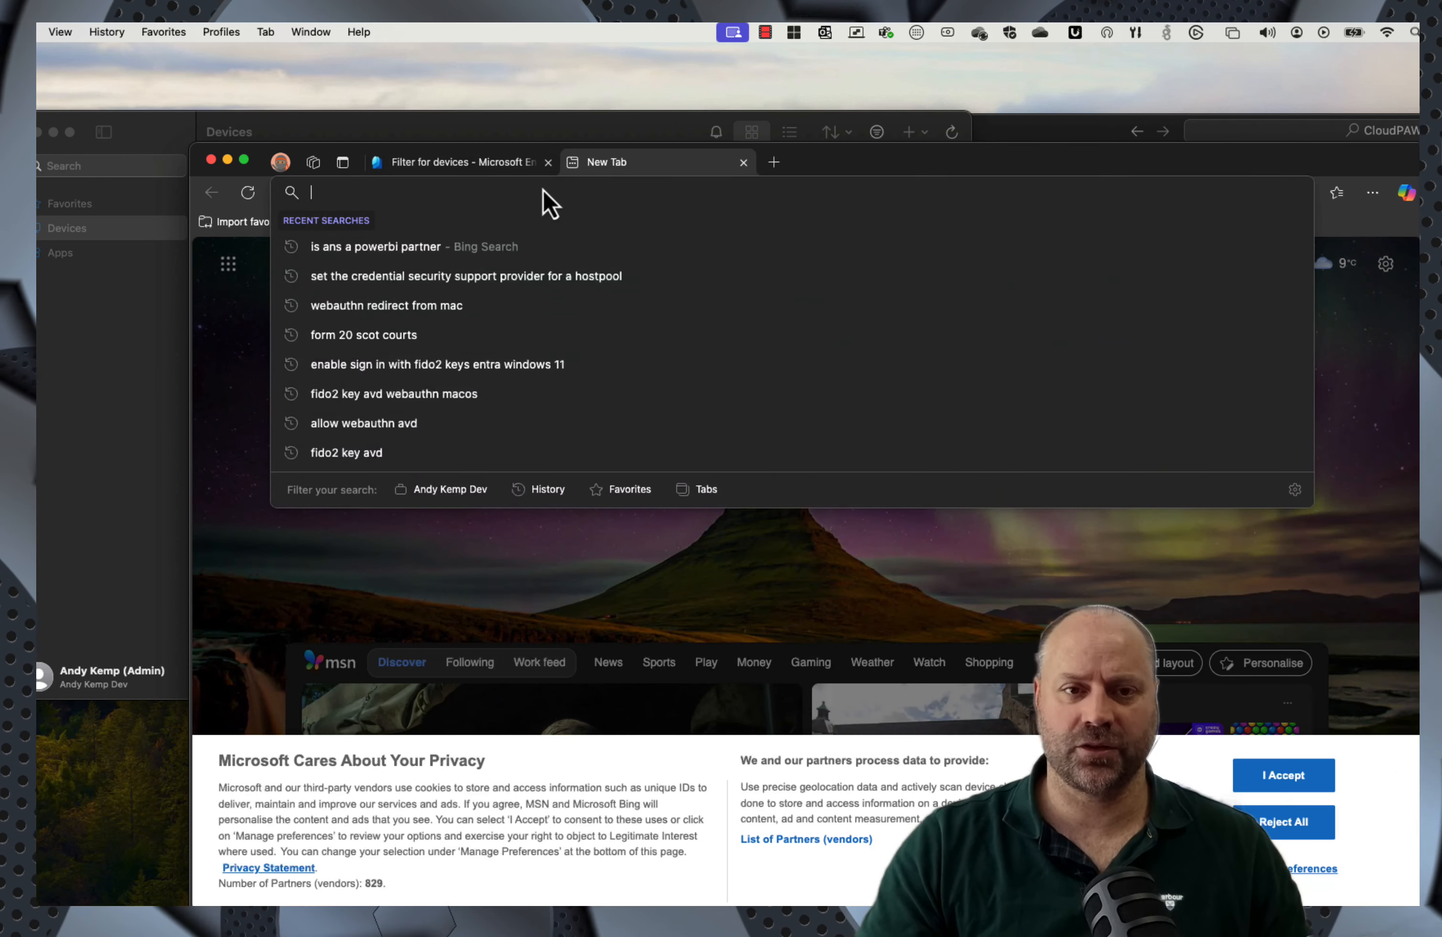
Step: In the new tab, open Entra's All devices list and search for 'cpaw'
text(entra.microsoft.com)
key(Return)
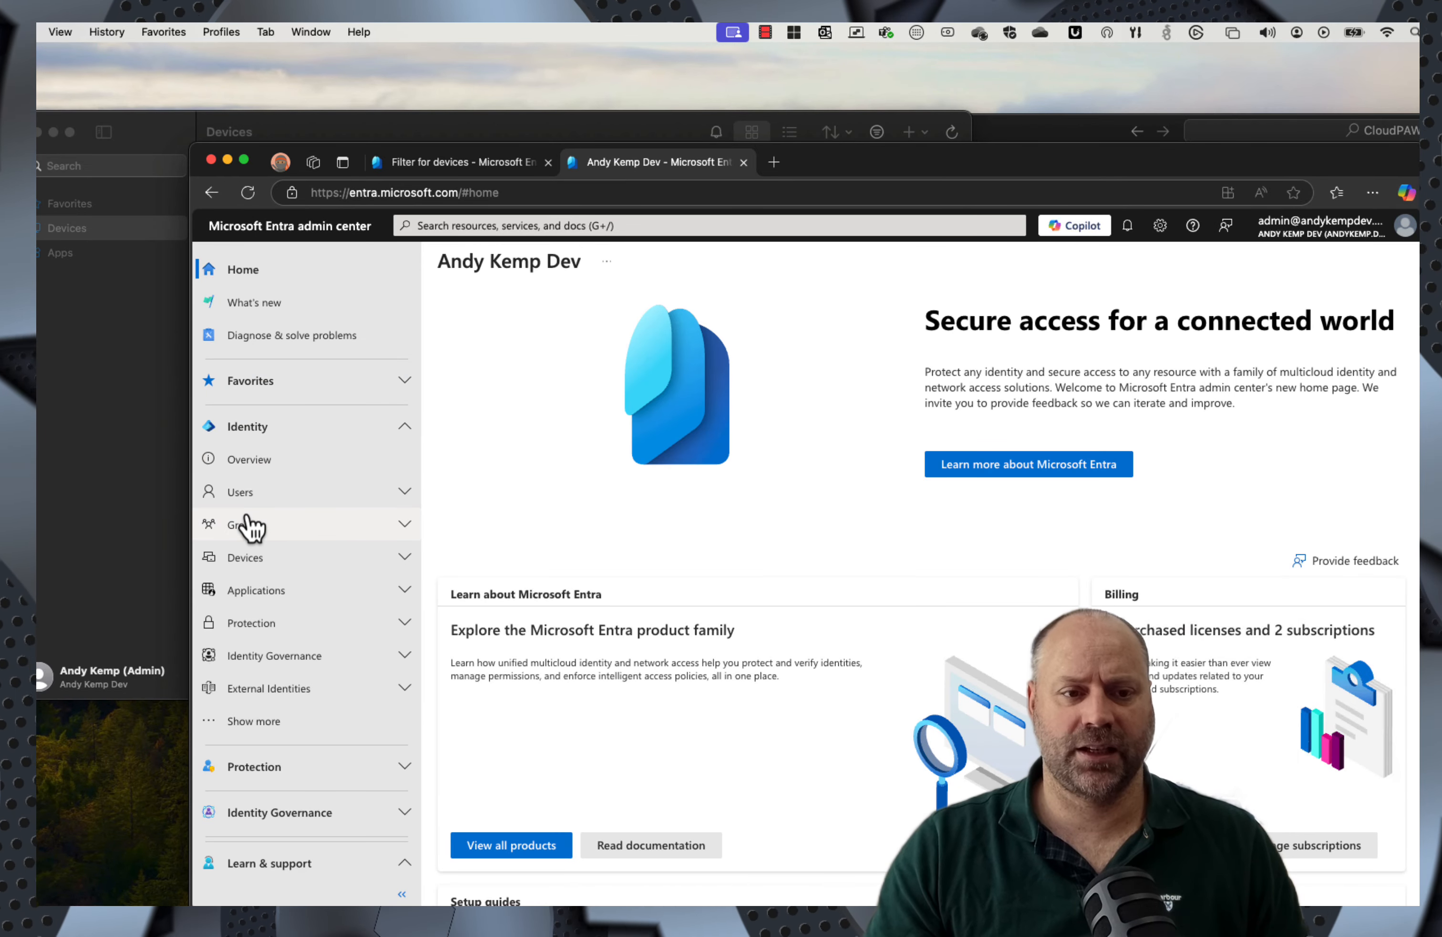
click(241, 566)
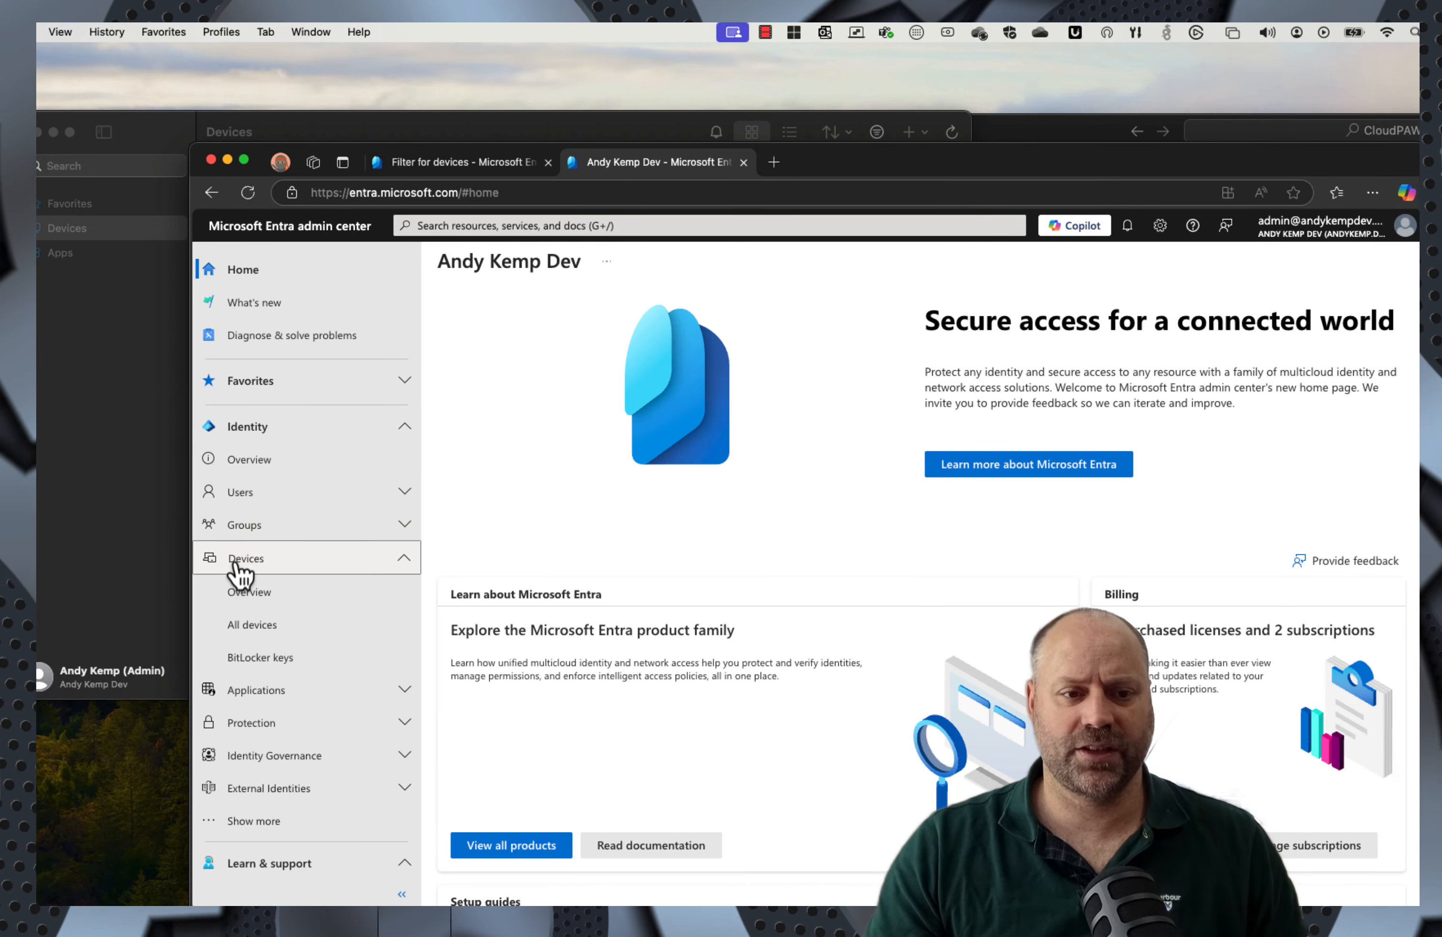
click(260, 633)
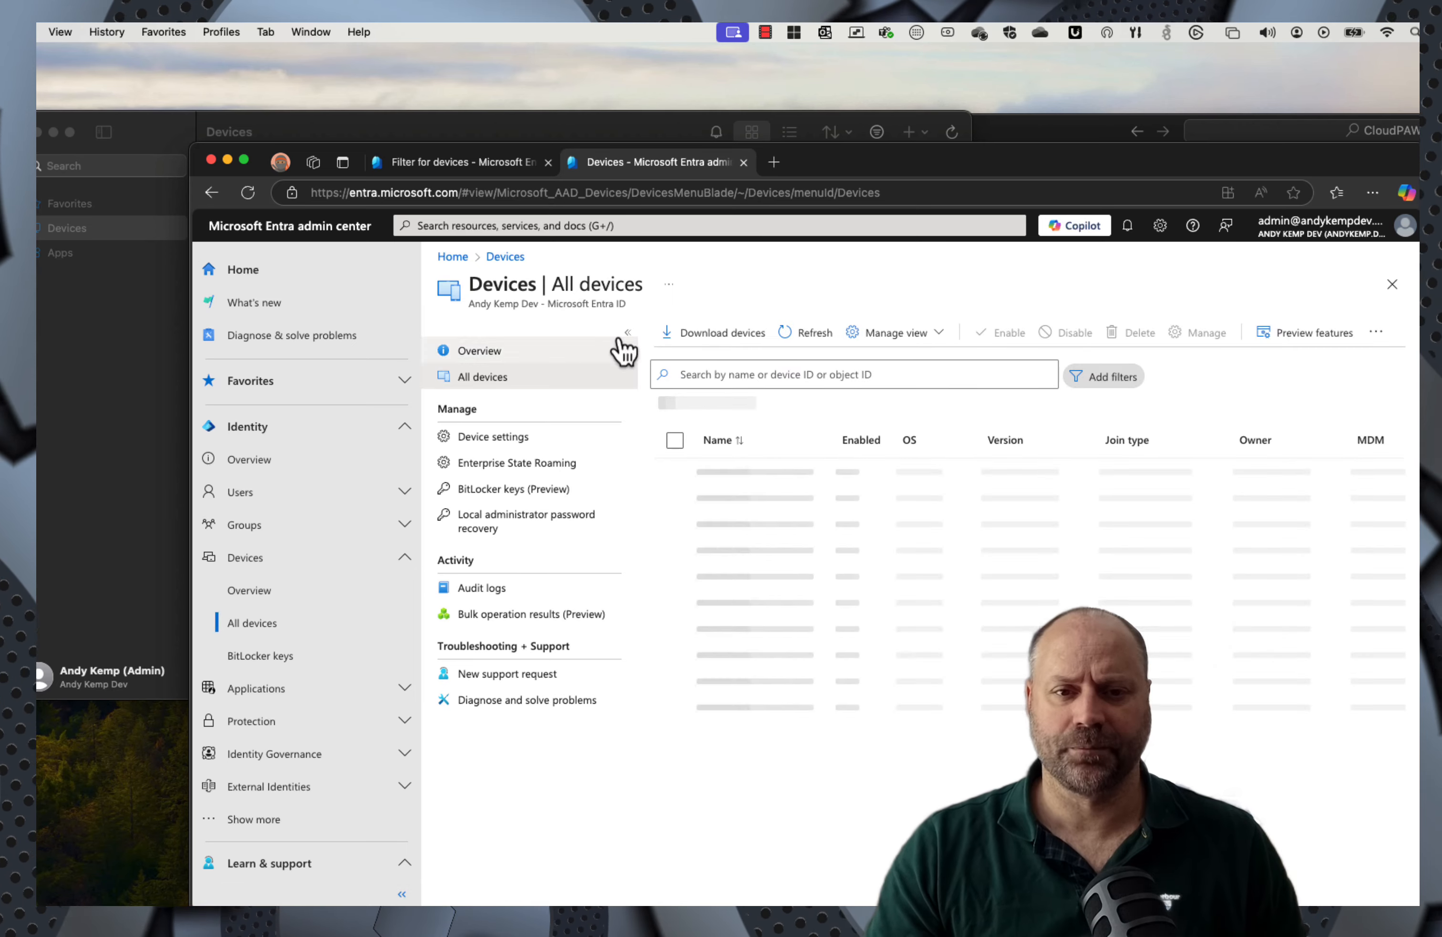
click(731, 369)
text(cpaw)
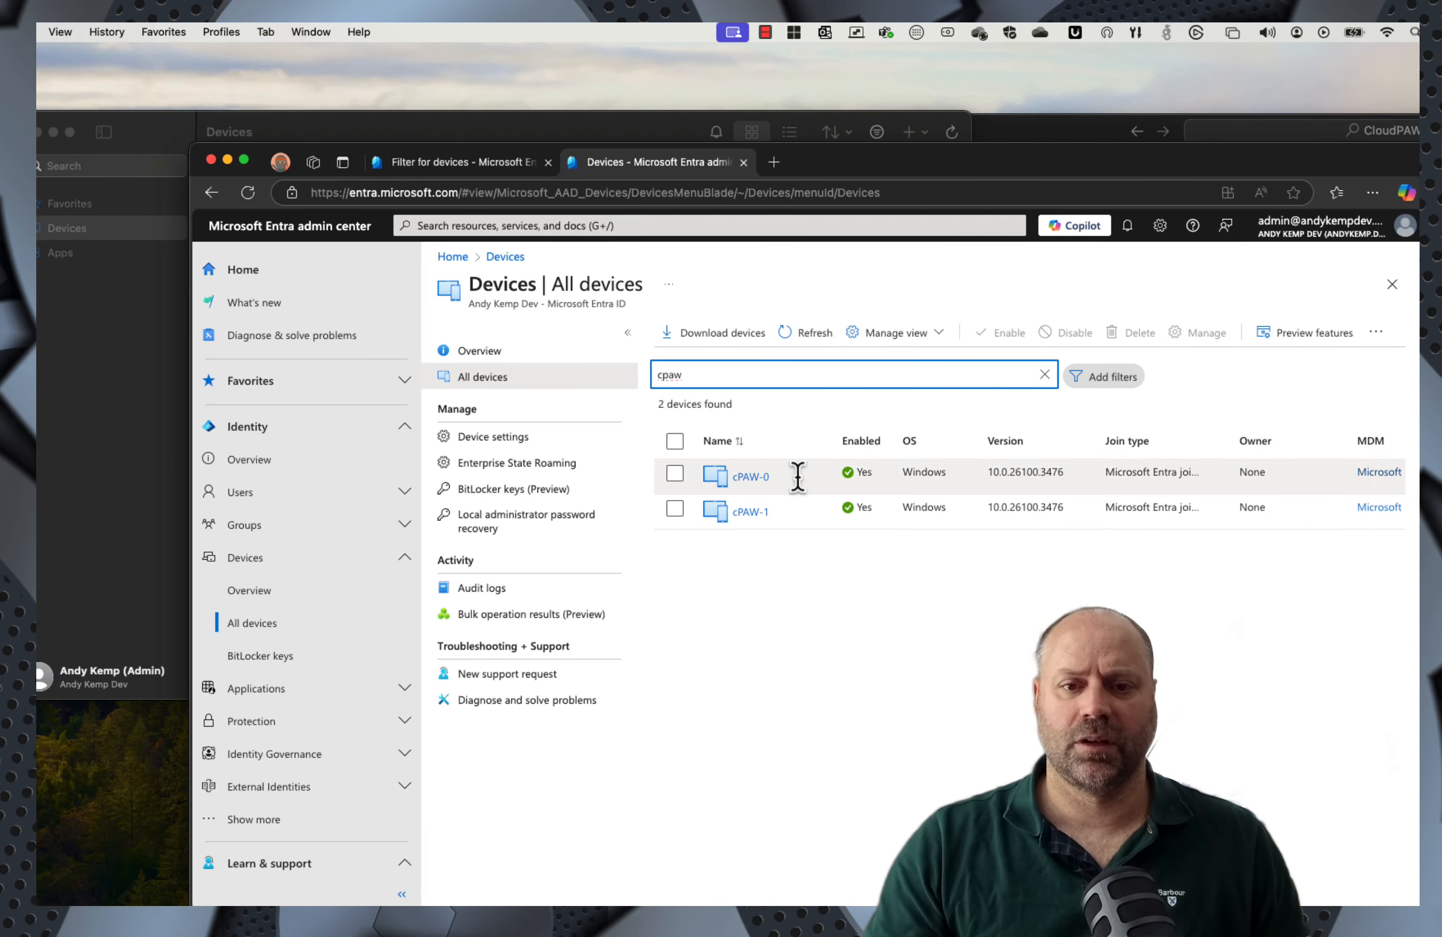
Step: Check the cPAW-0 and cPAW-1 device properties, then return to the Filter for devices tab
click(751, 476)
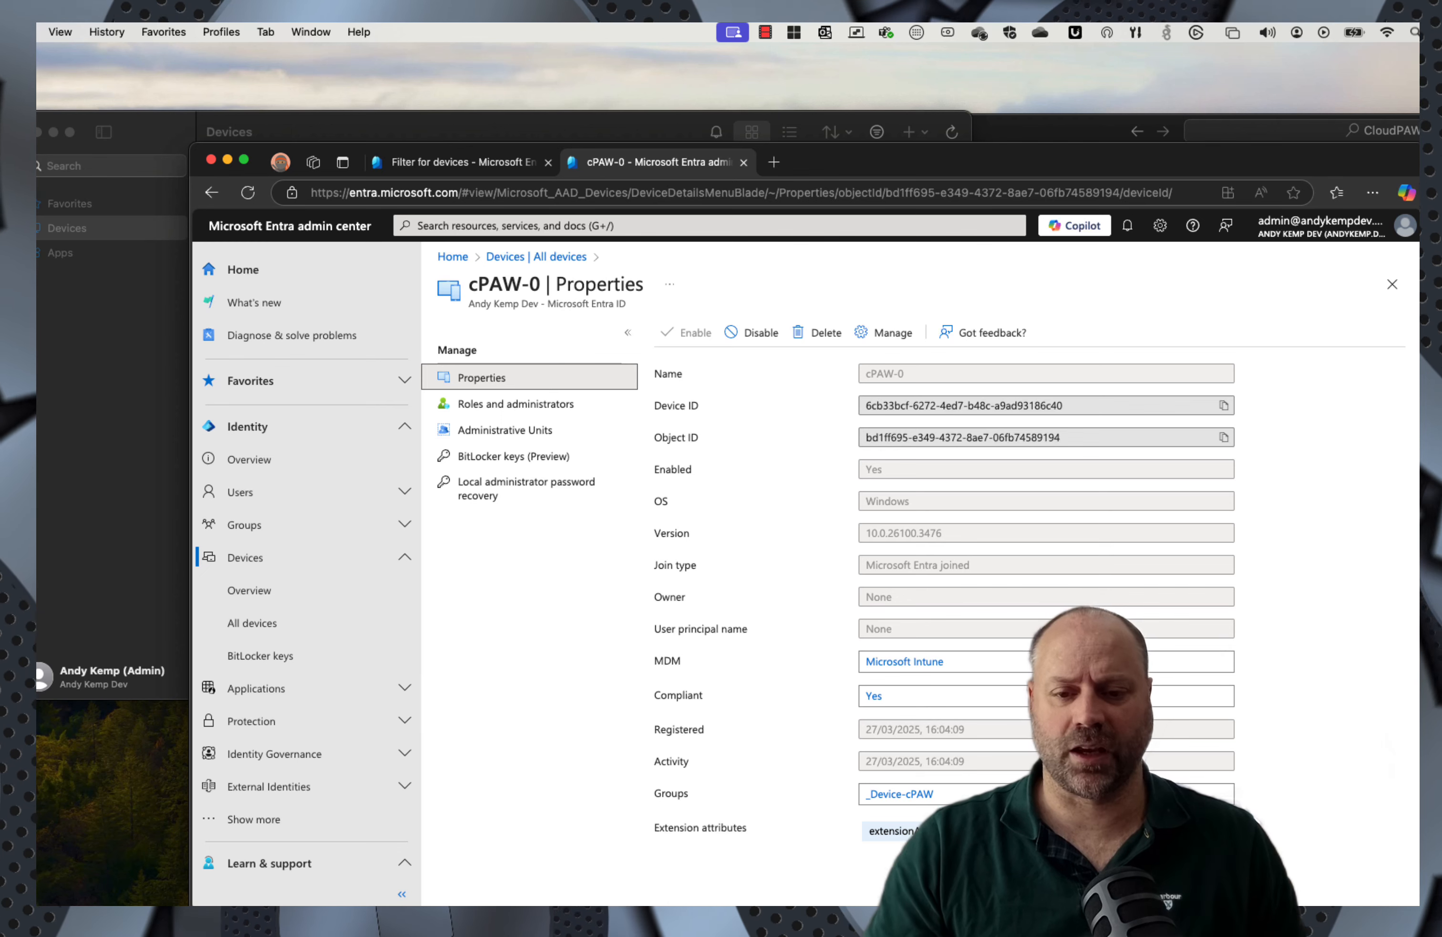
click(566, 257)
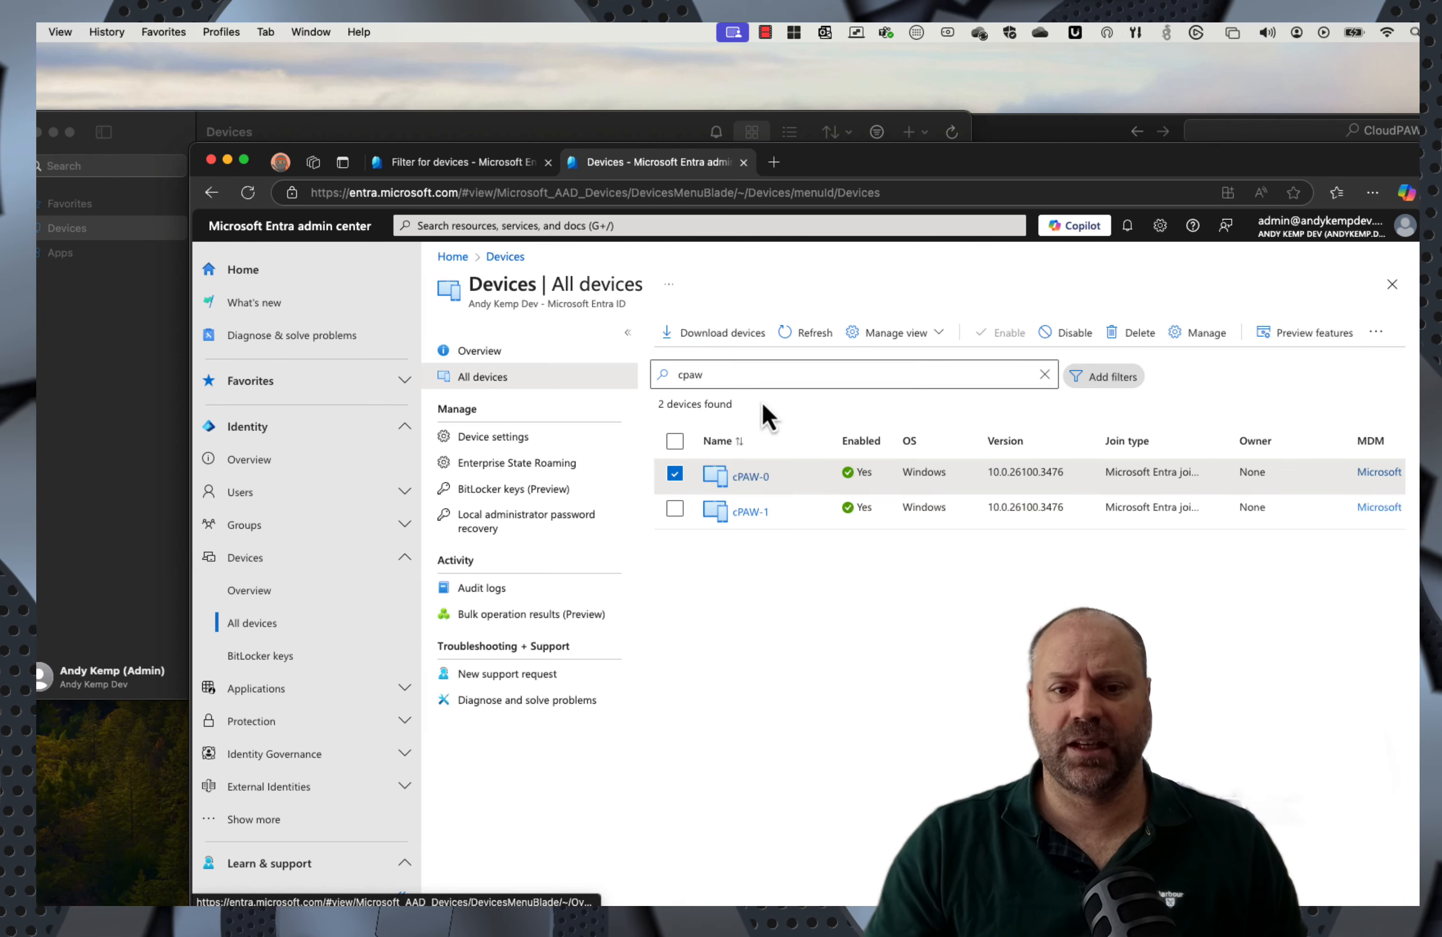
click(750, 512)
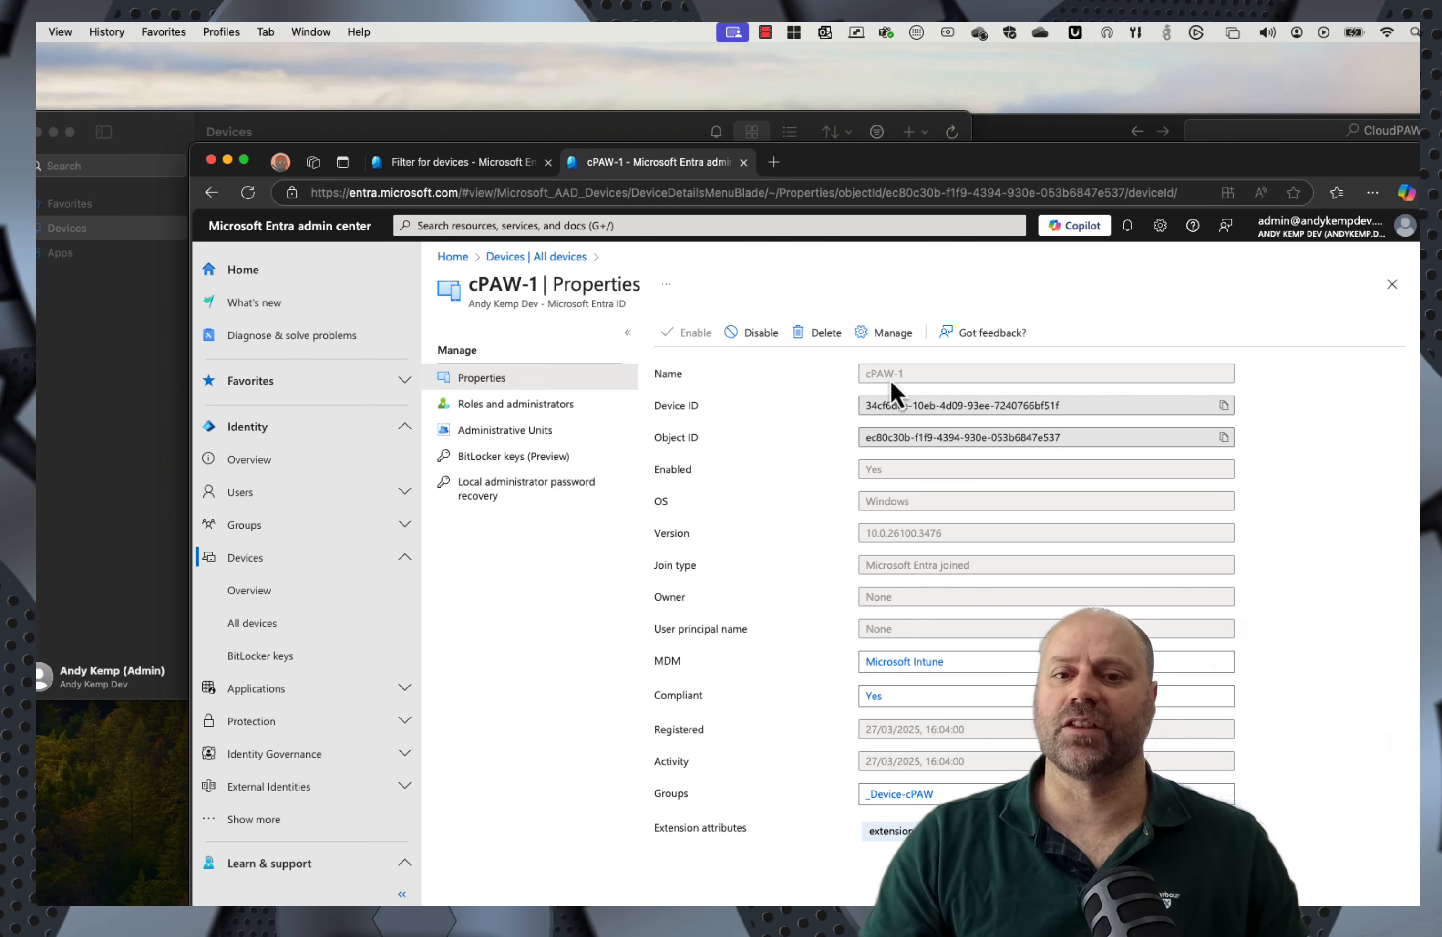
click(1392, 285)
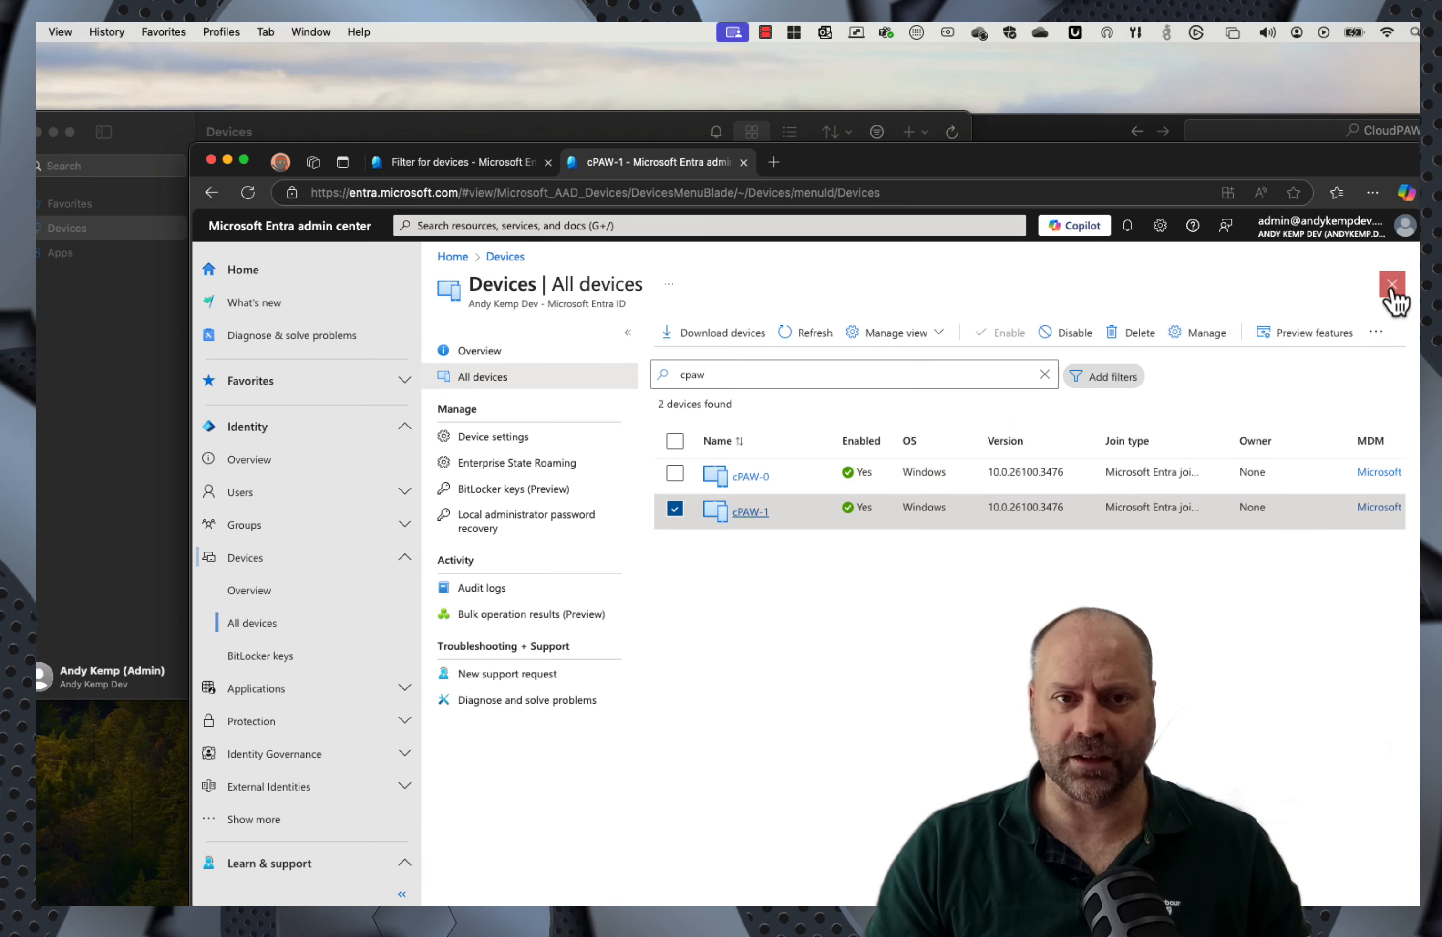
click(435, 163)
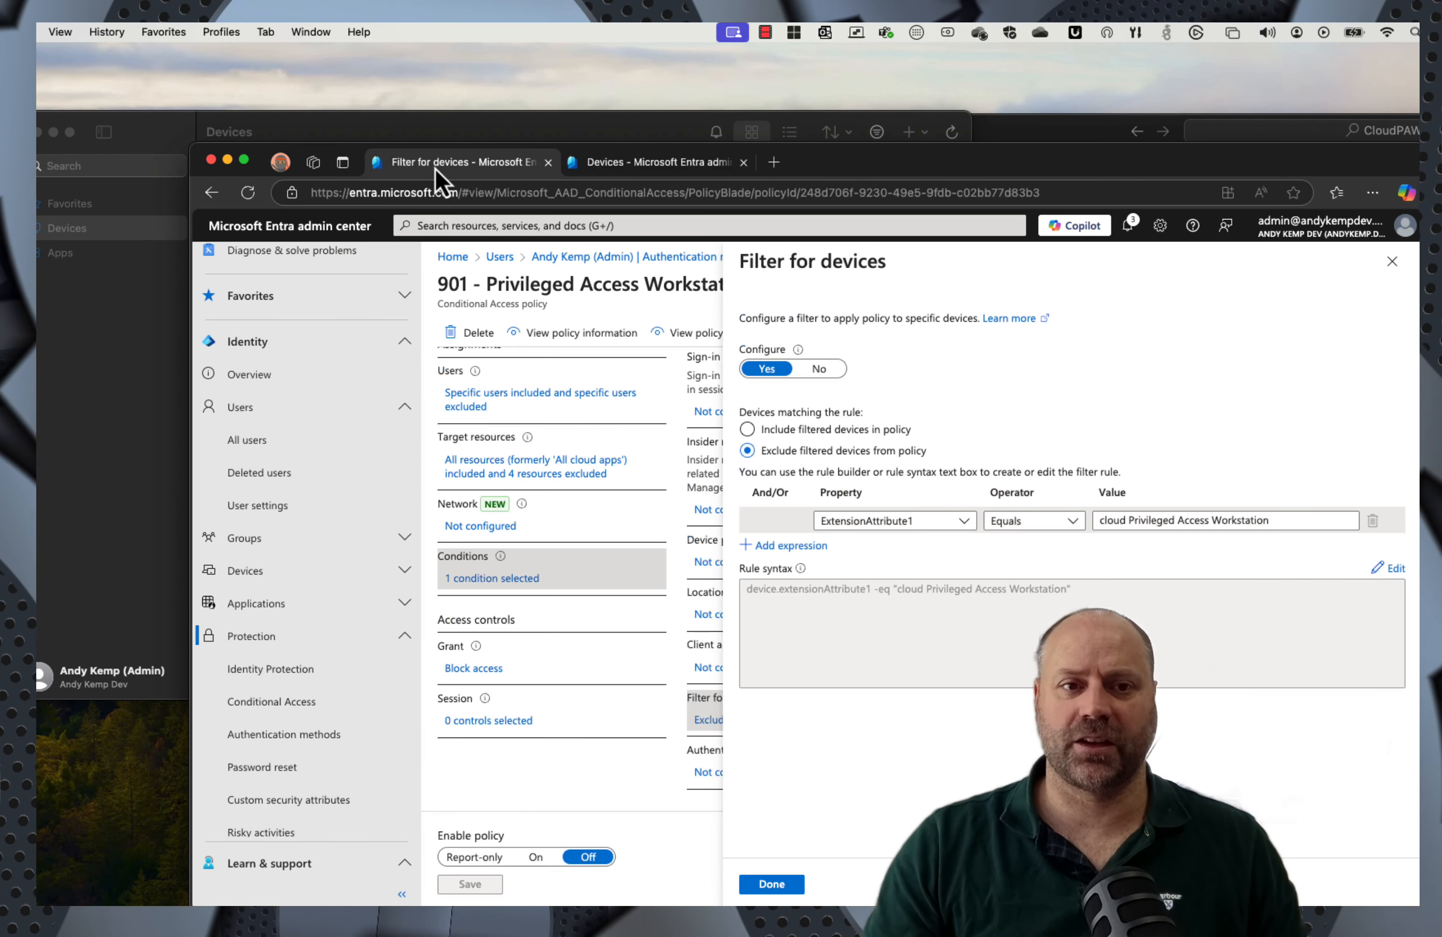
Step: Keep Block access as policy 901's grant without hybrid join, turn the policy On and save
click(1392, 262)
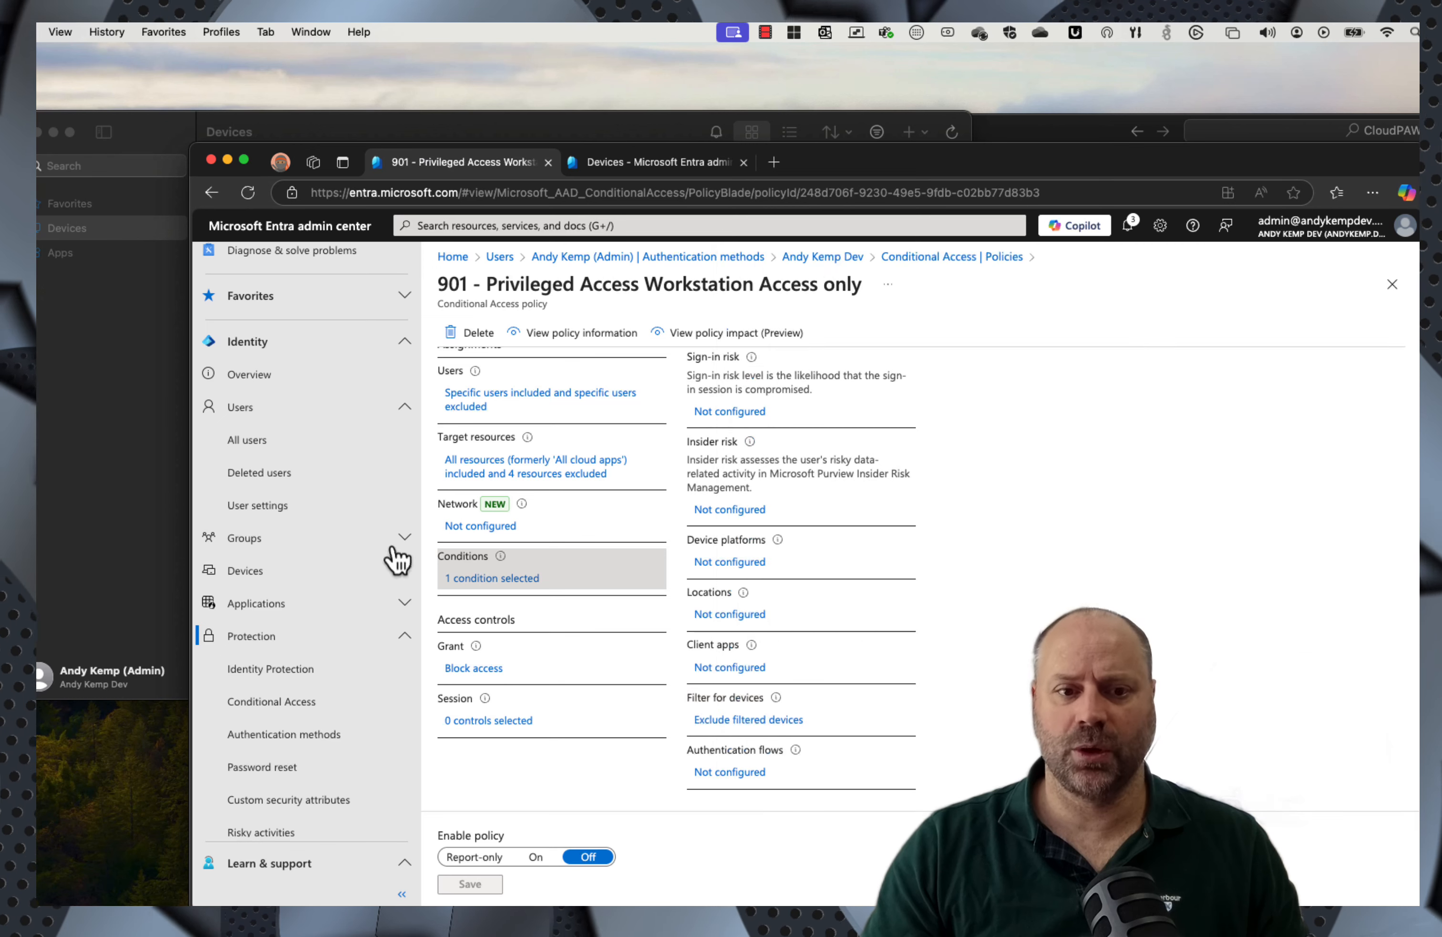
click(478, 670)
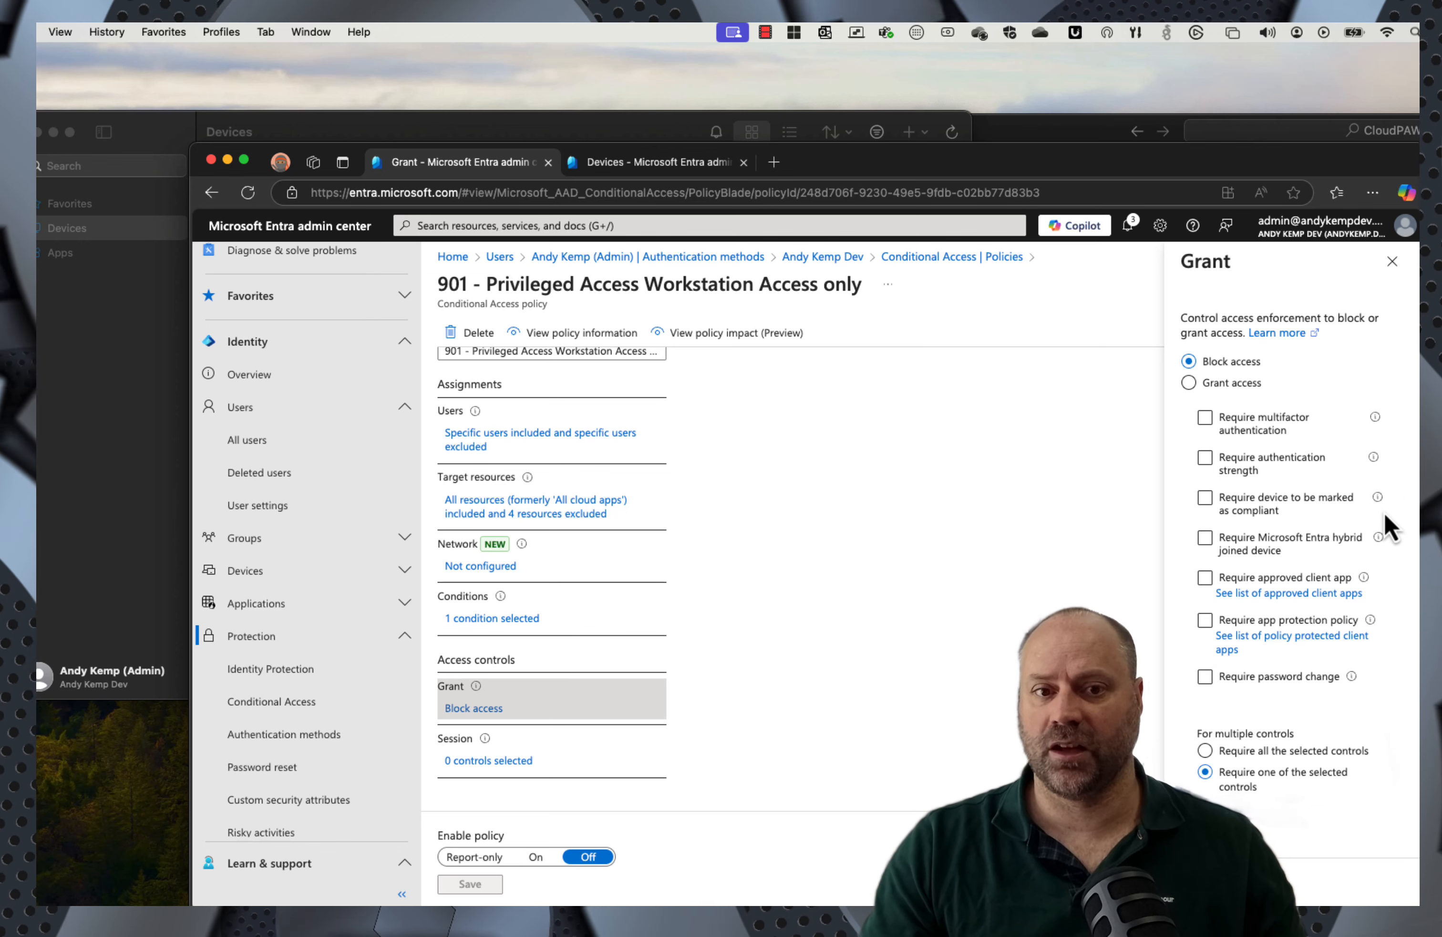
click(1327, 537)
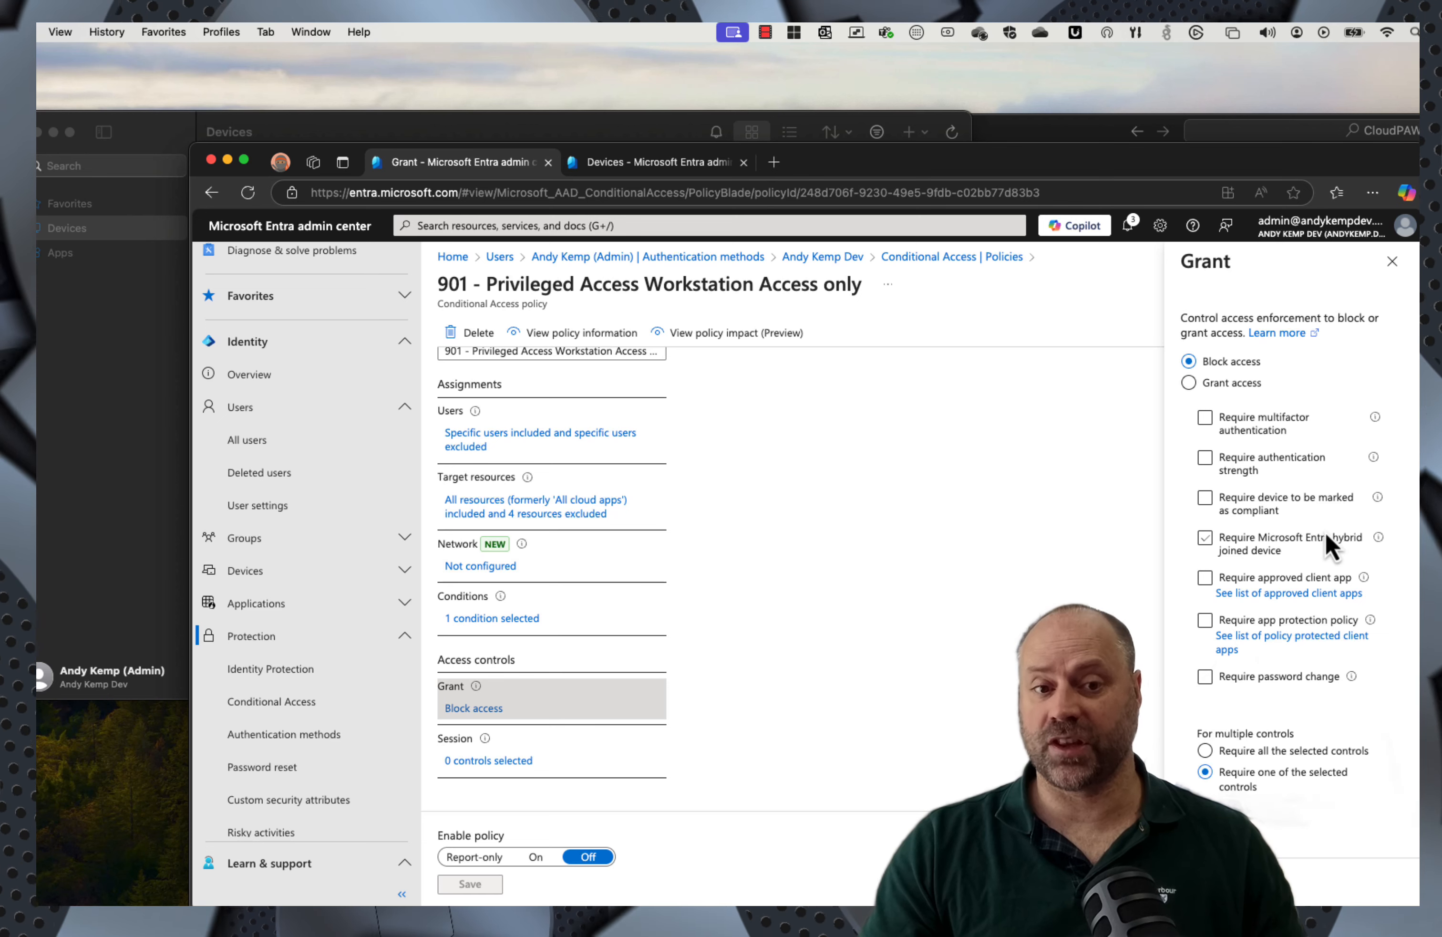
click(1325, 533)
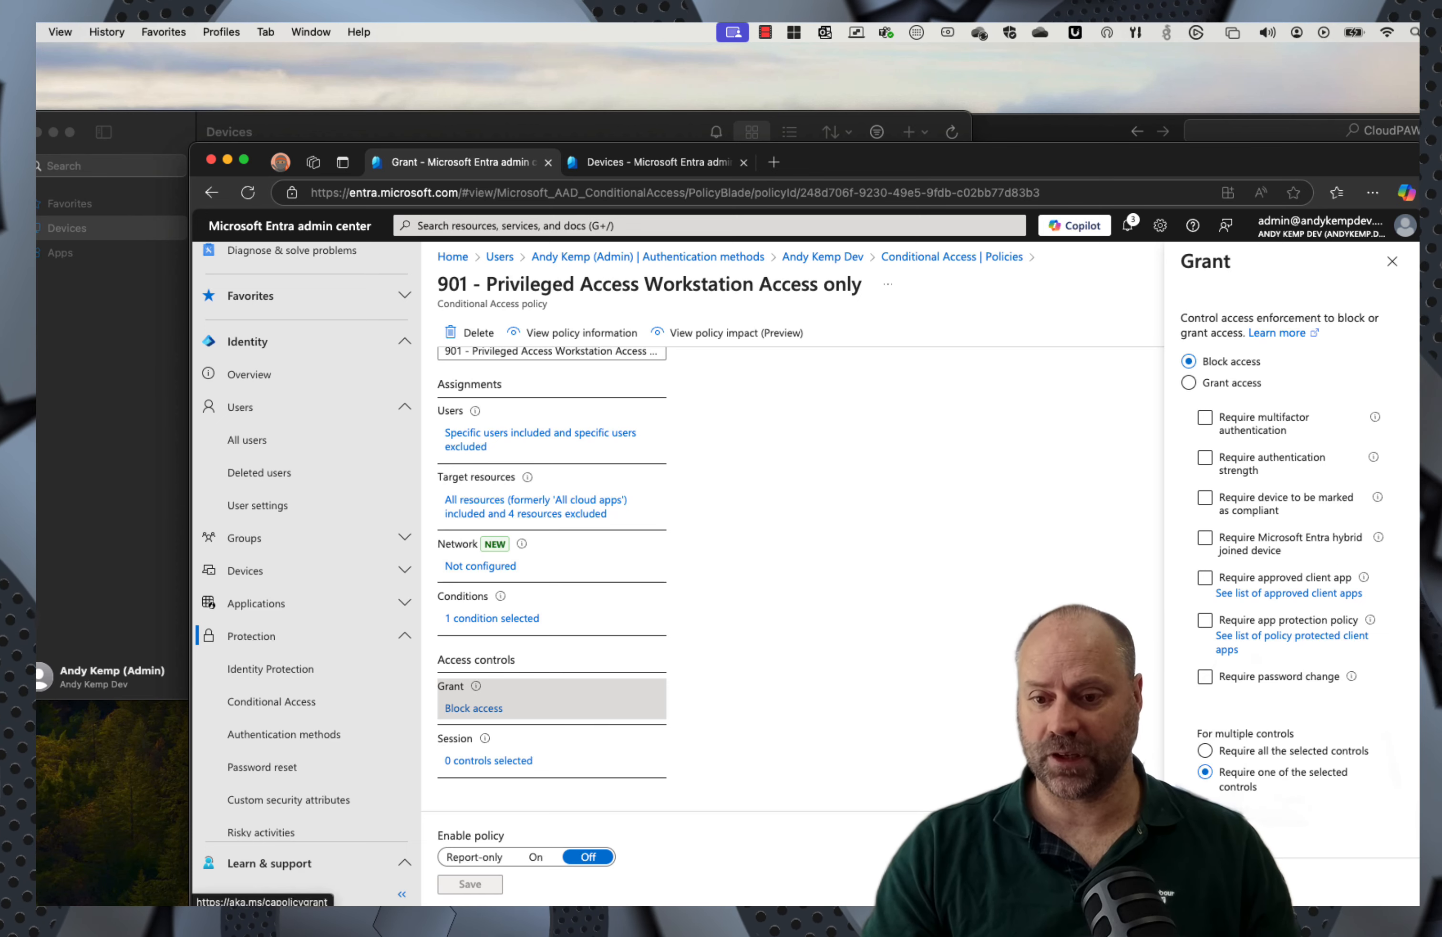
click(1213, 884)
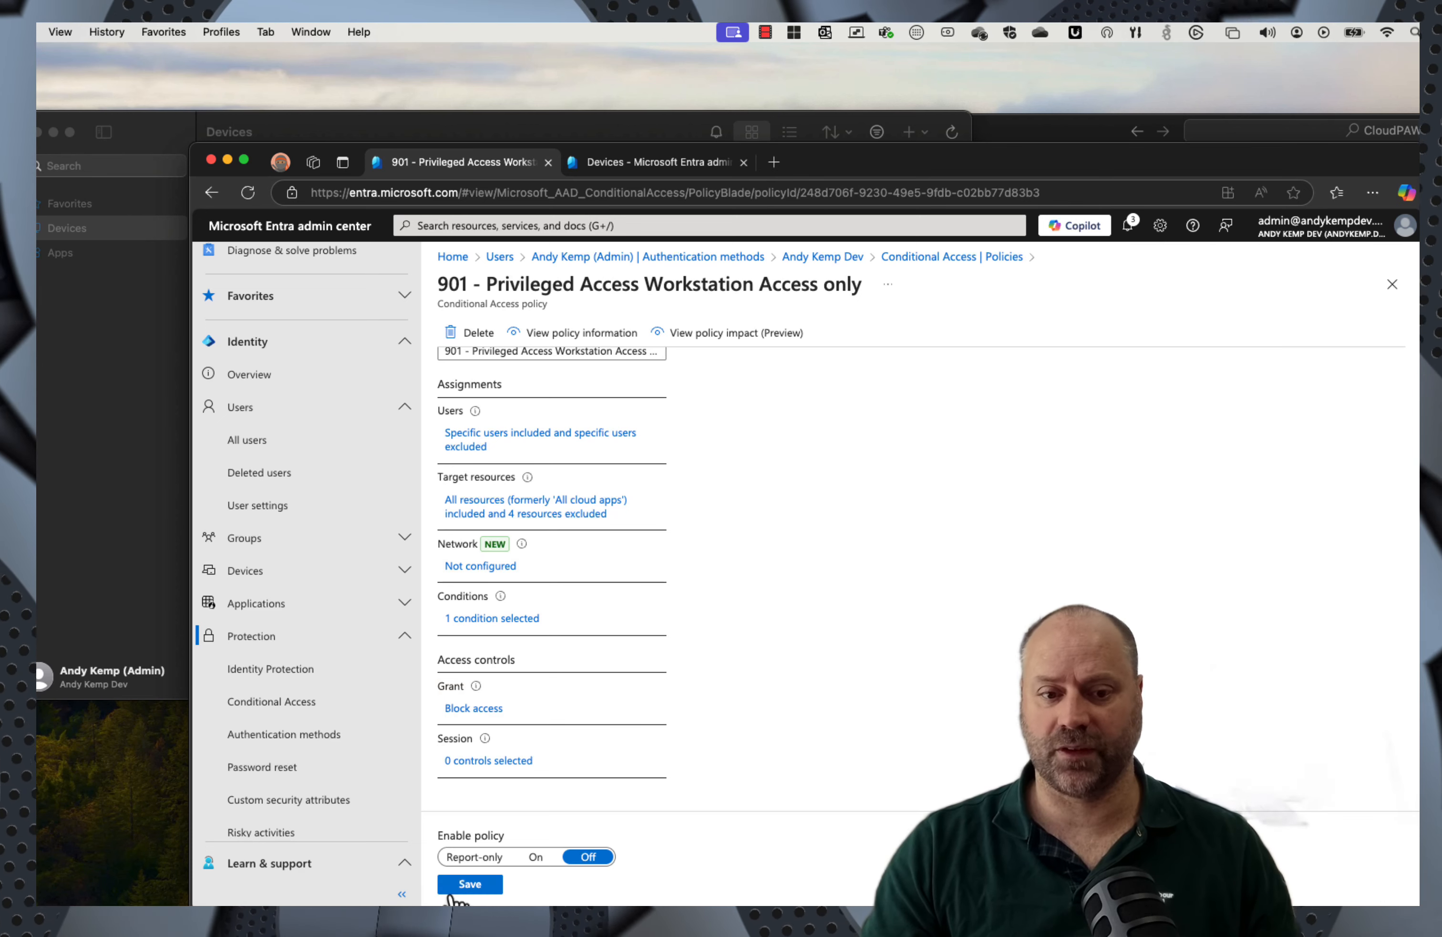
click(535, 858)
click(480, 887)
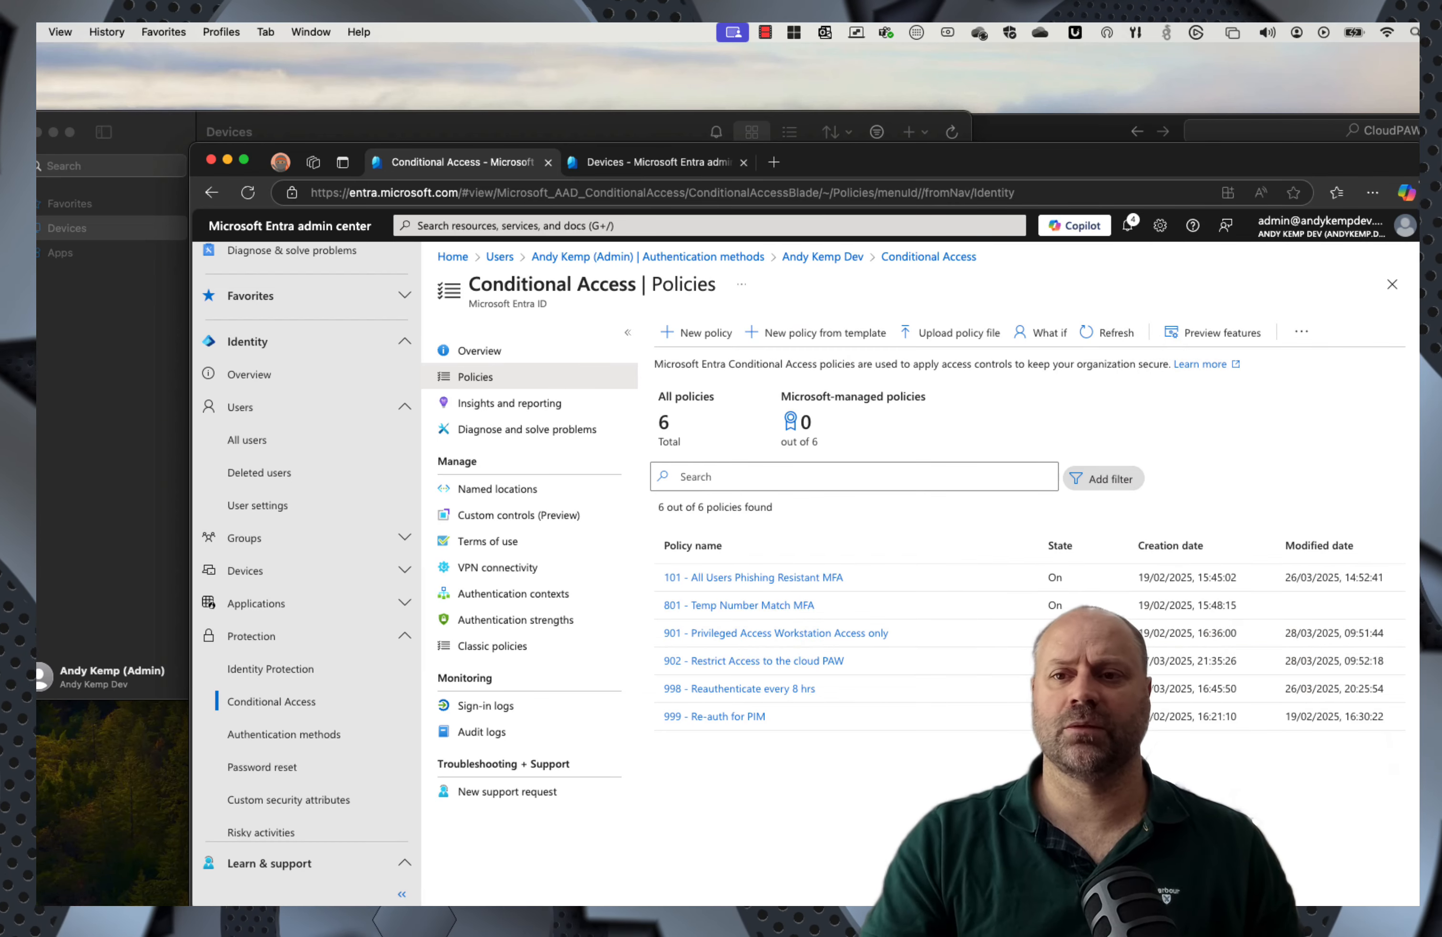
Step: Try the admin sign-in to entra.microsoft.com in a new InPrivate window, ending in error AADSTS53003
click(1374, 192)
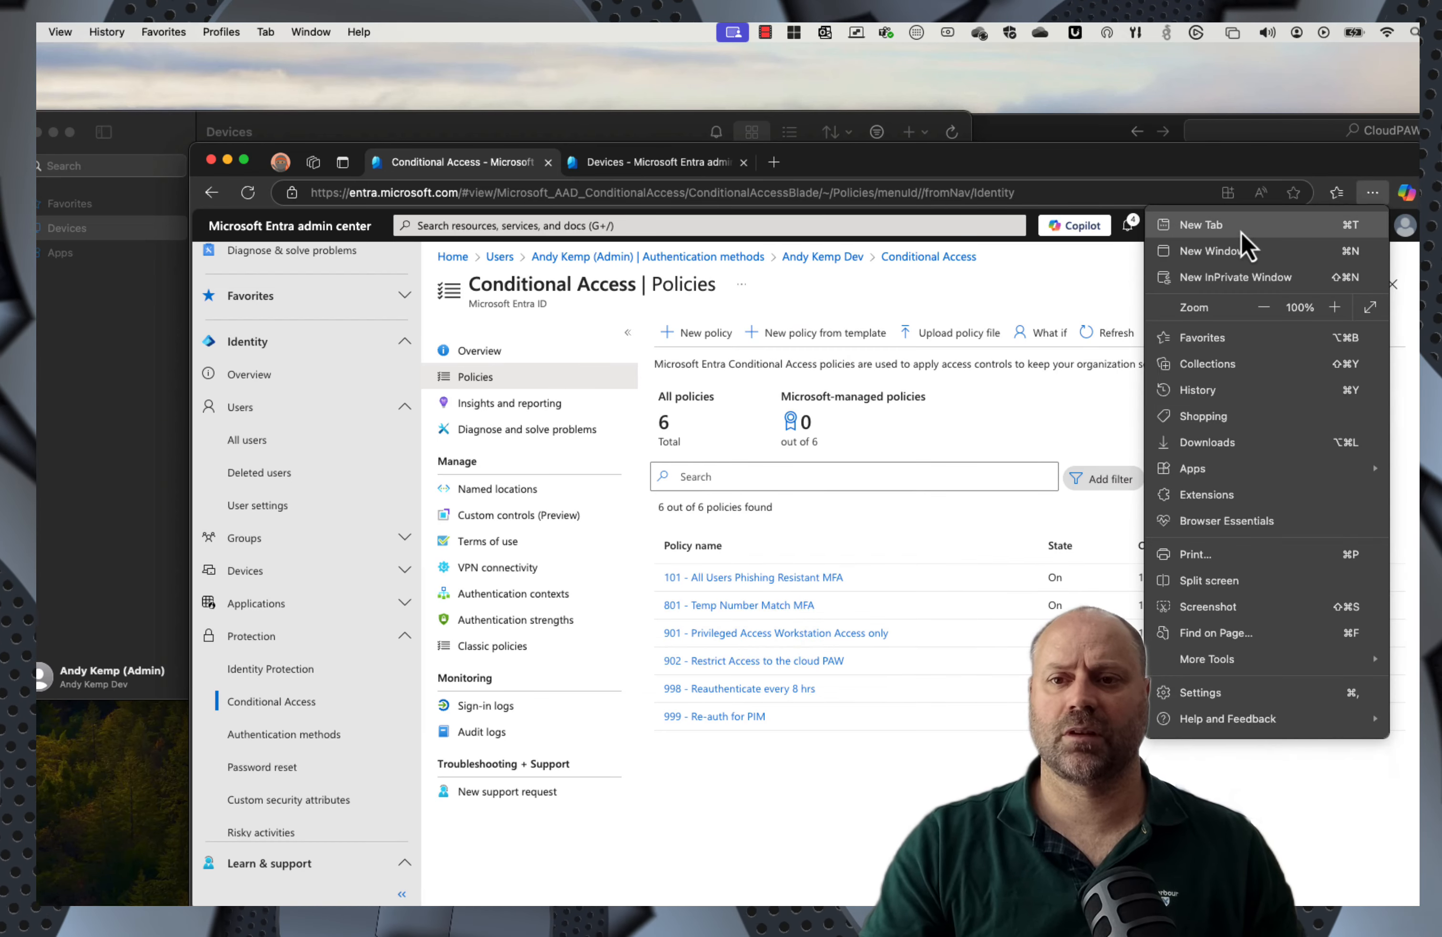
click(1216, 279)
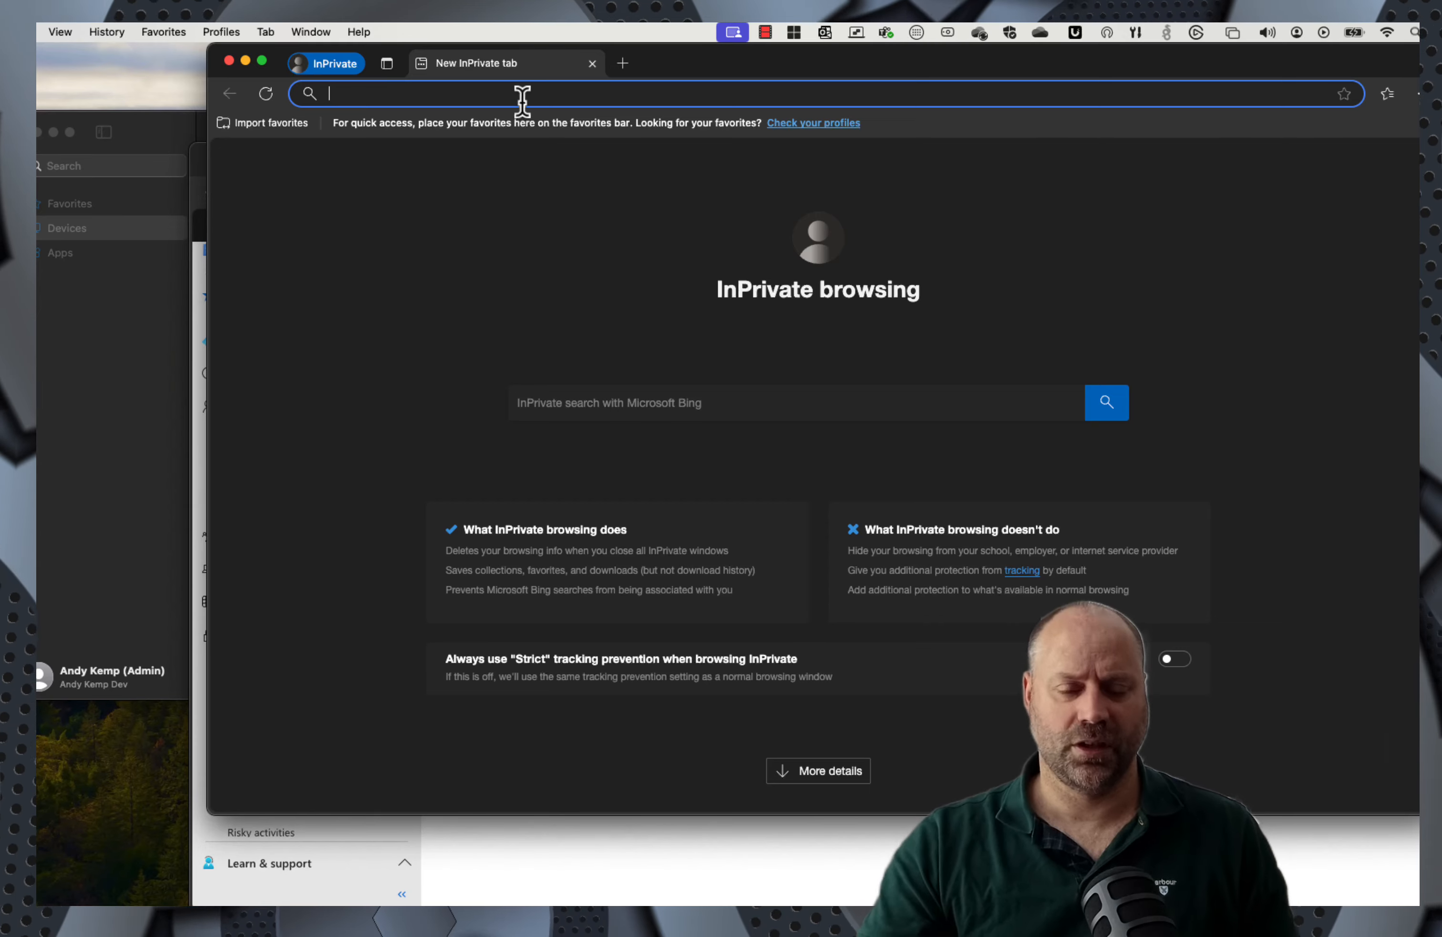
text(entra.microsoft.com)
key(Return)
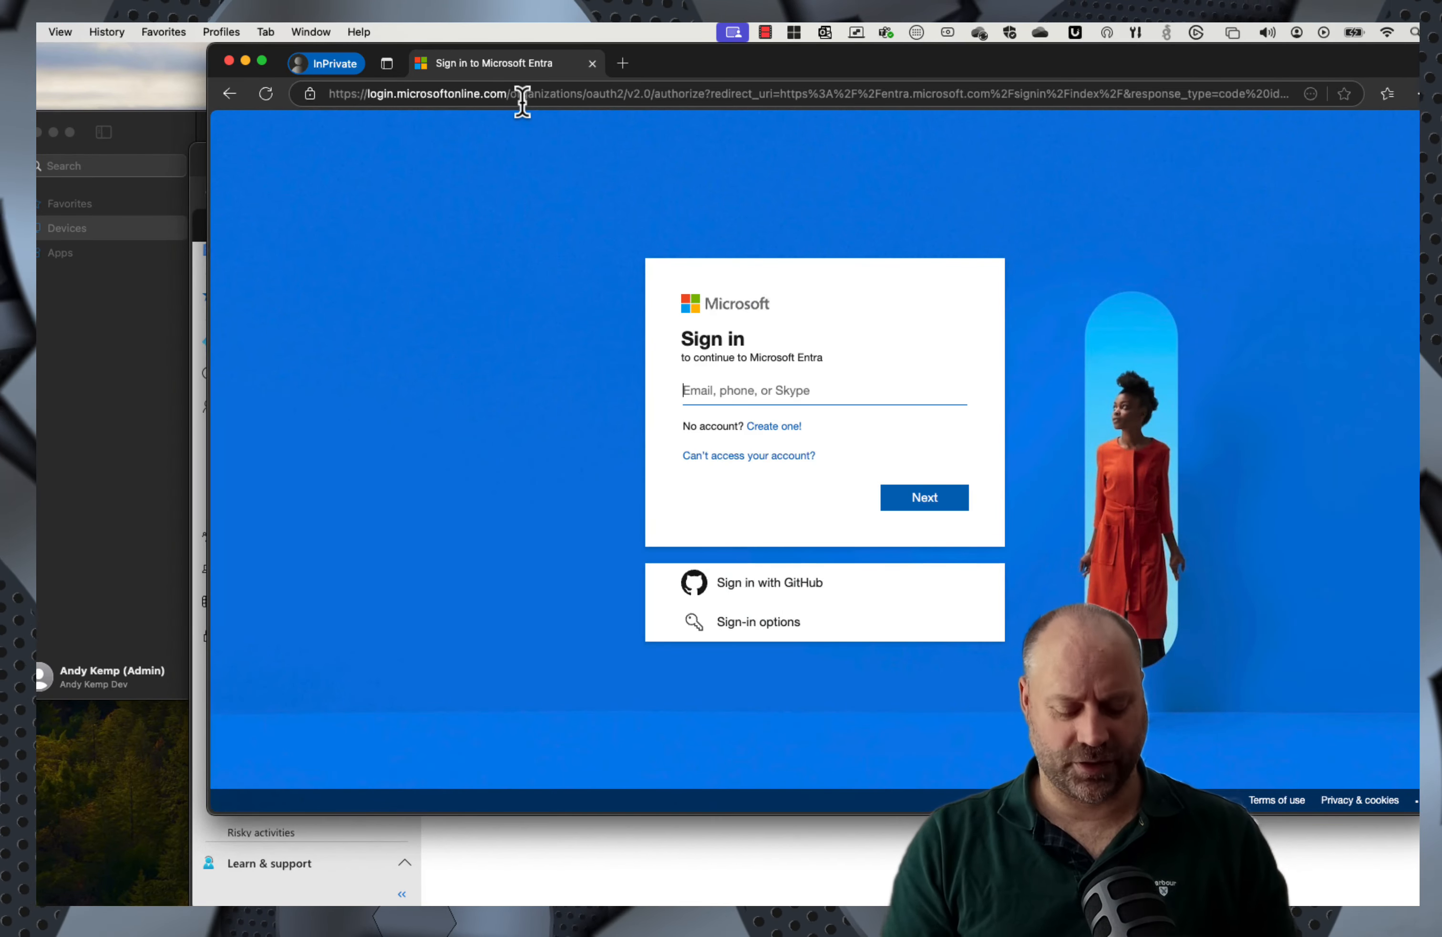
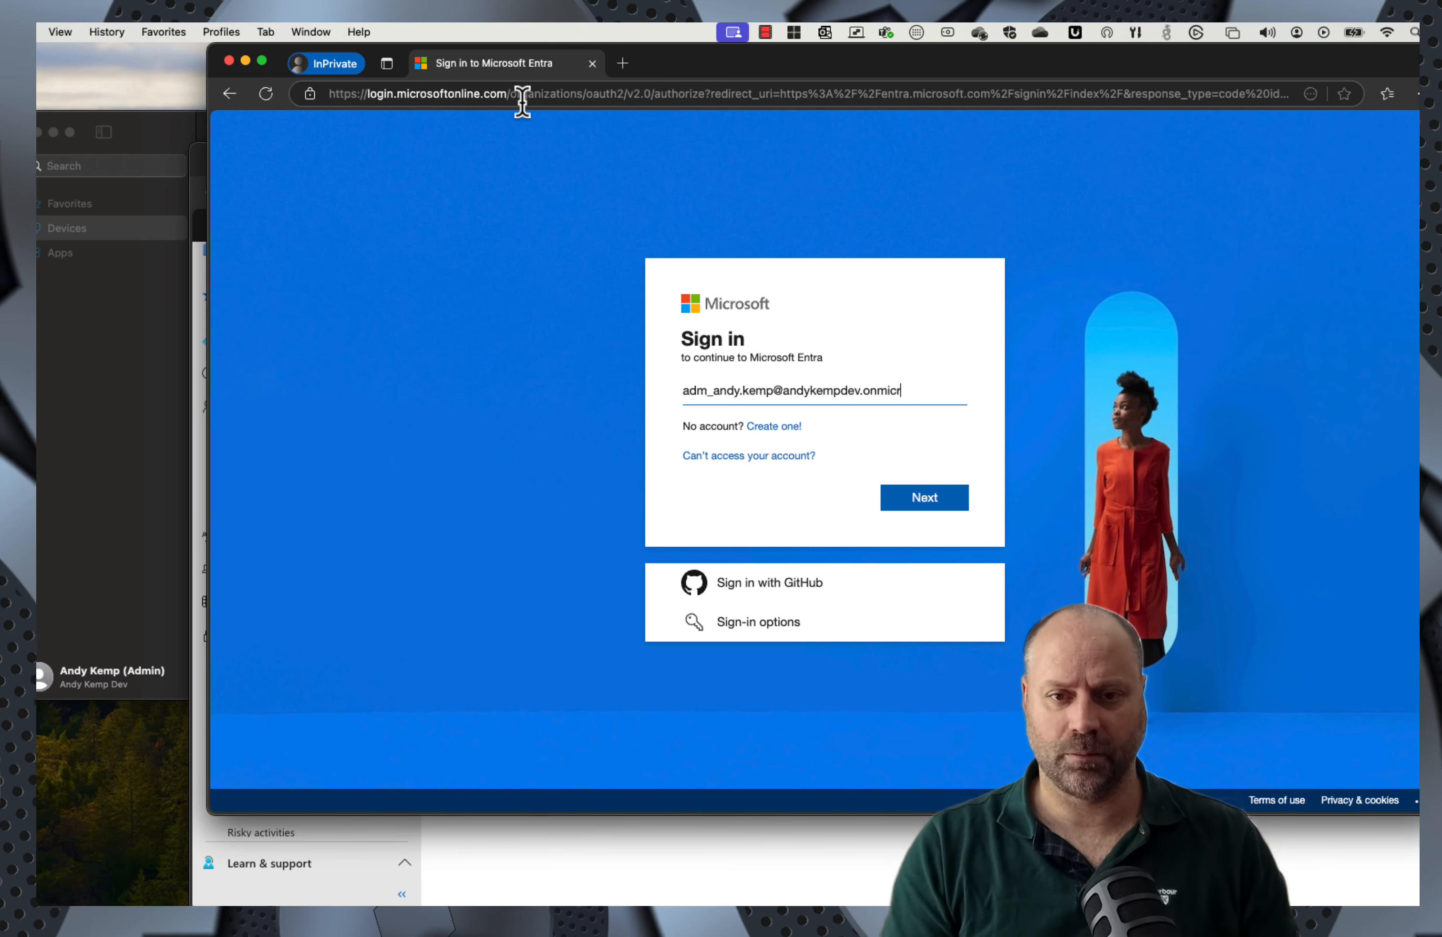
key(Return)
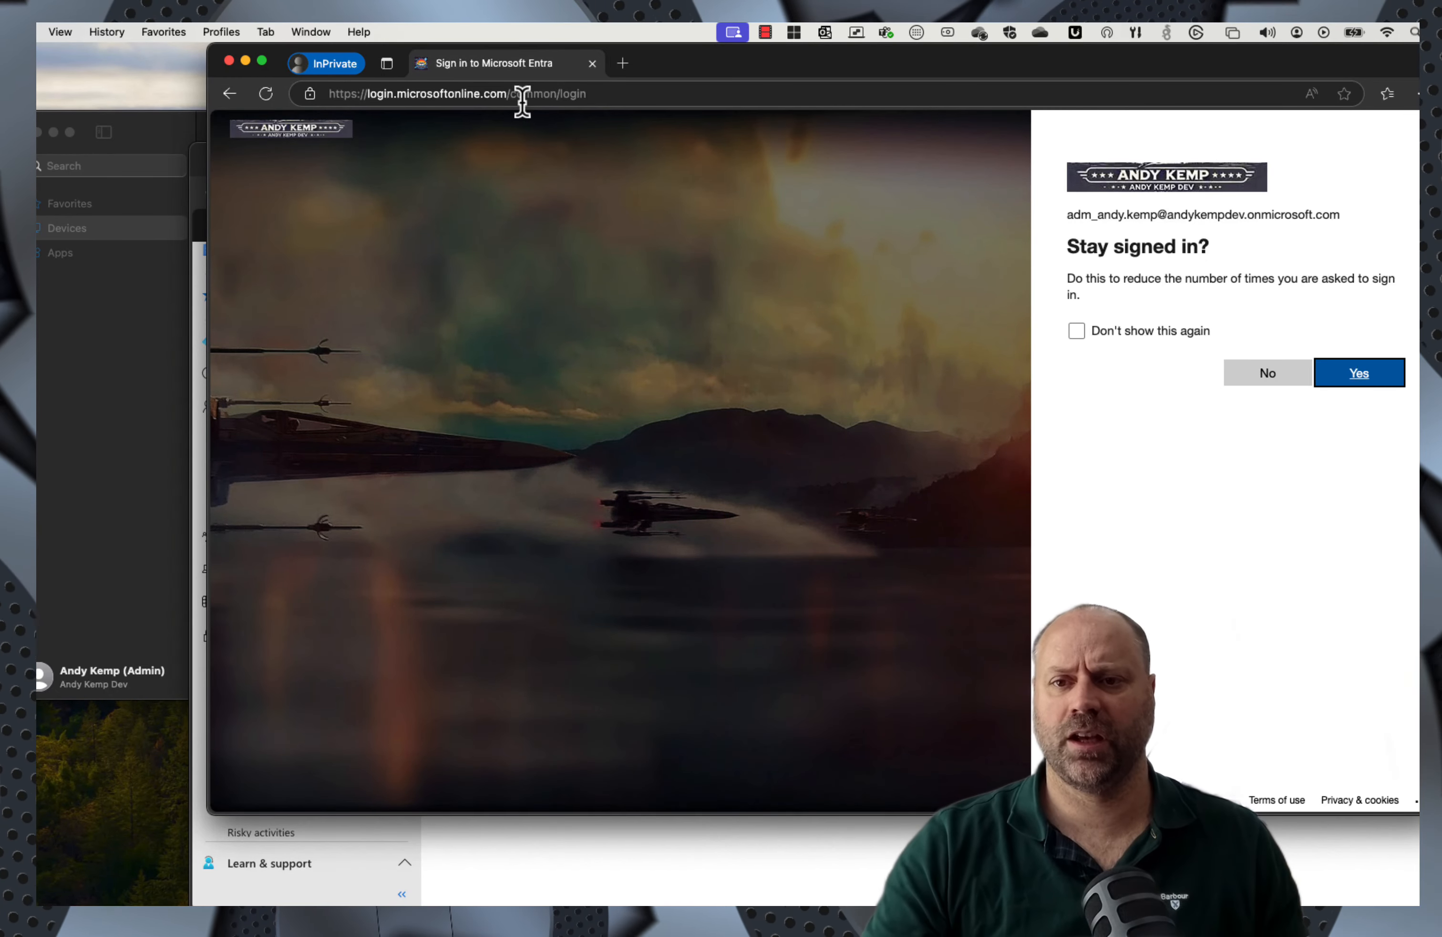
click(1361, 377)
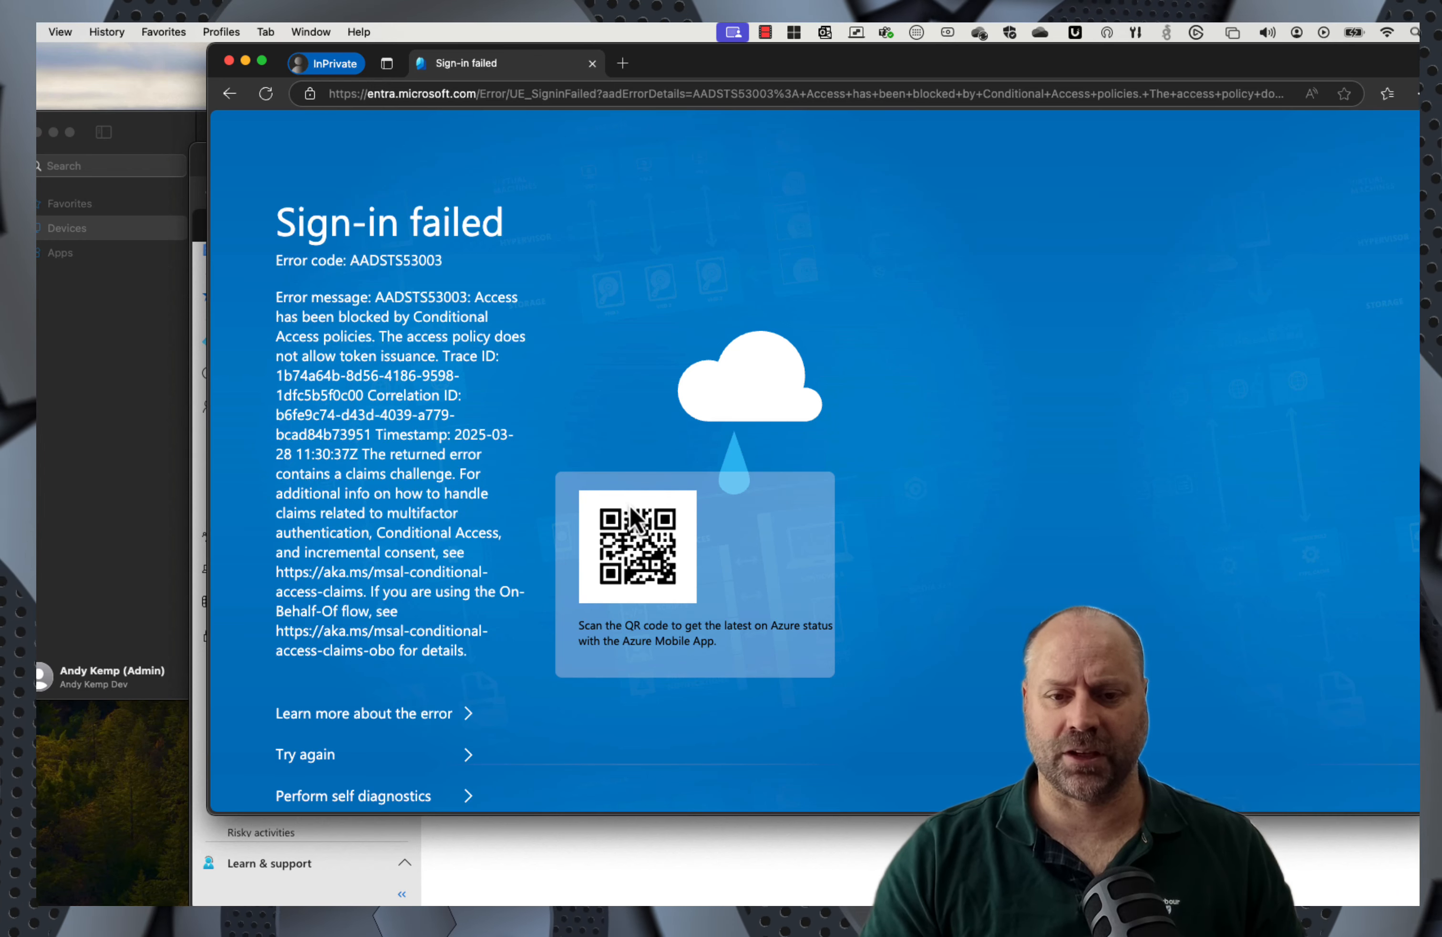
Step: Open portal.azure.com in a new InPrivate tab, which shows 'You cannot access this right now'
scroll(370, 434, down, 5)
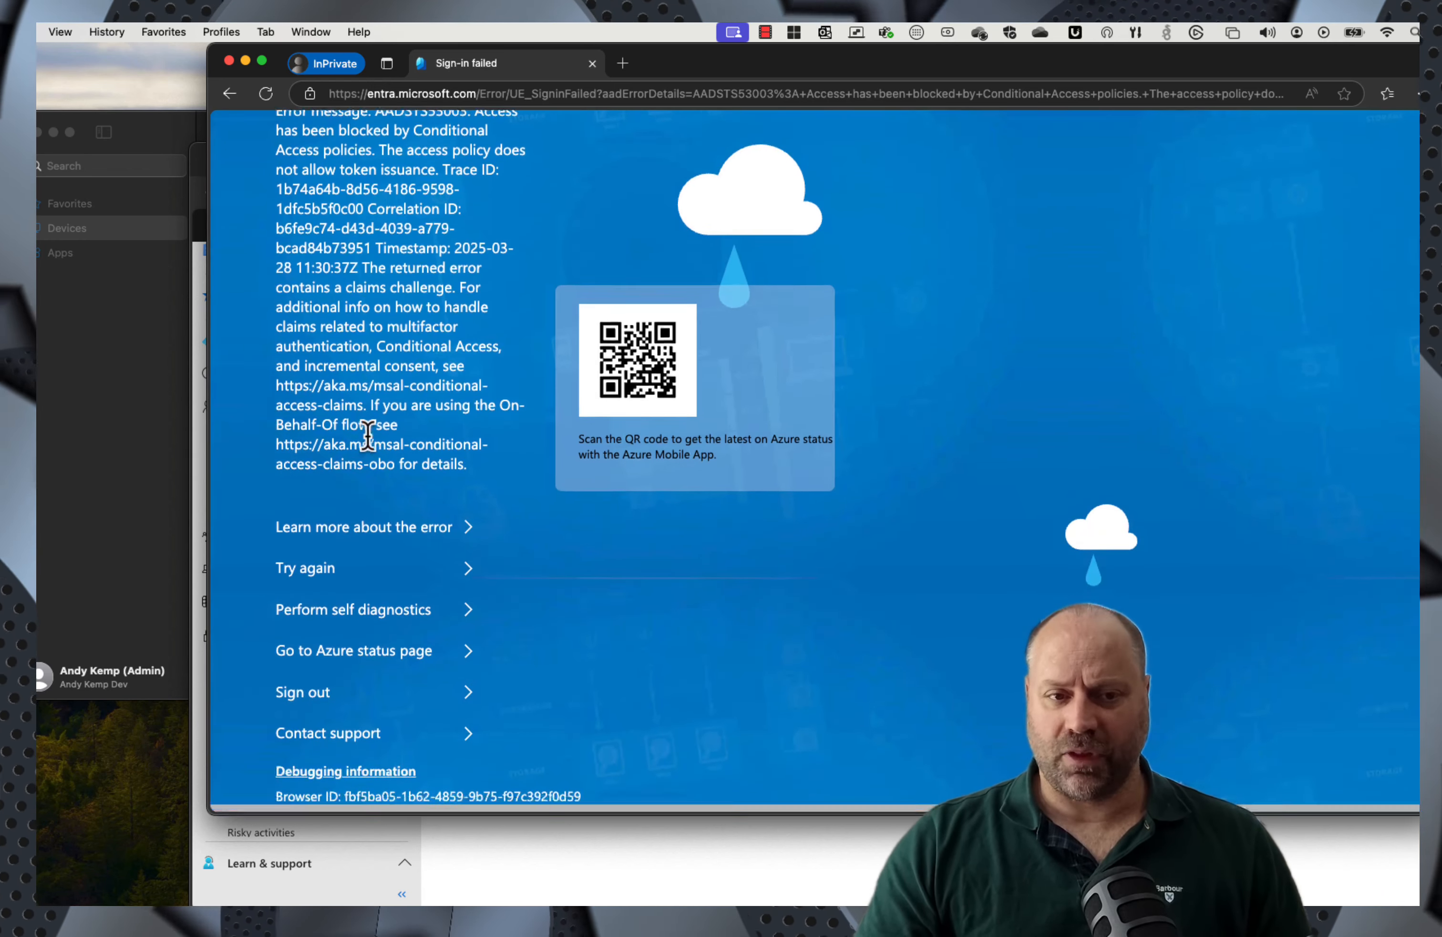
scroll(374, 438, up, 5)
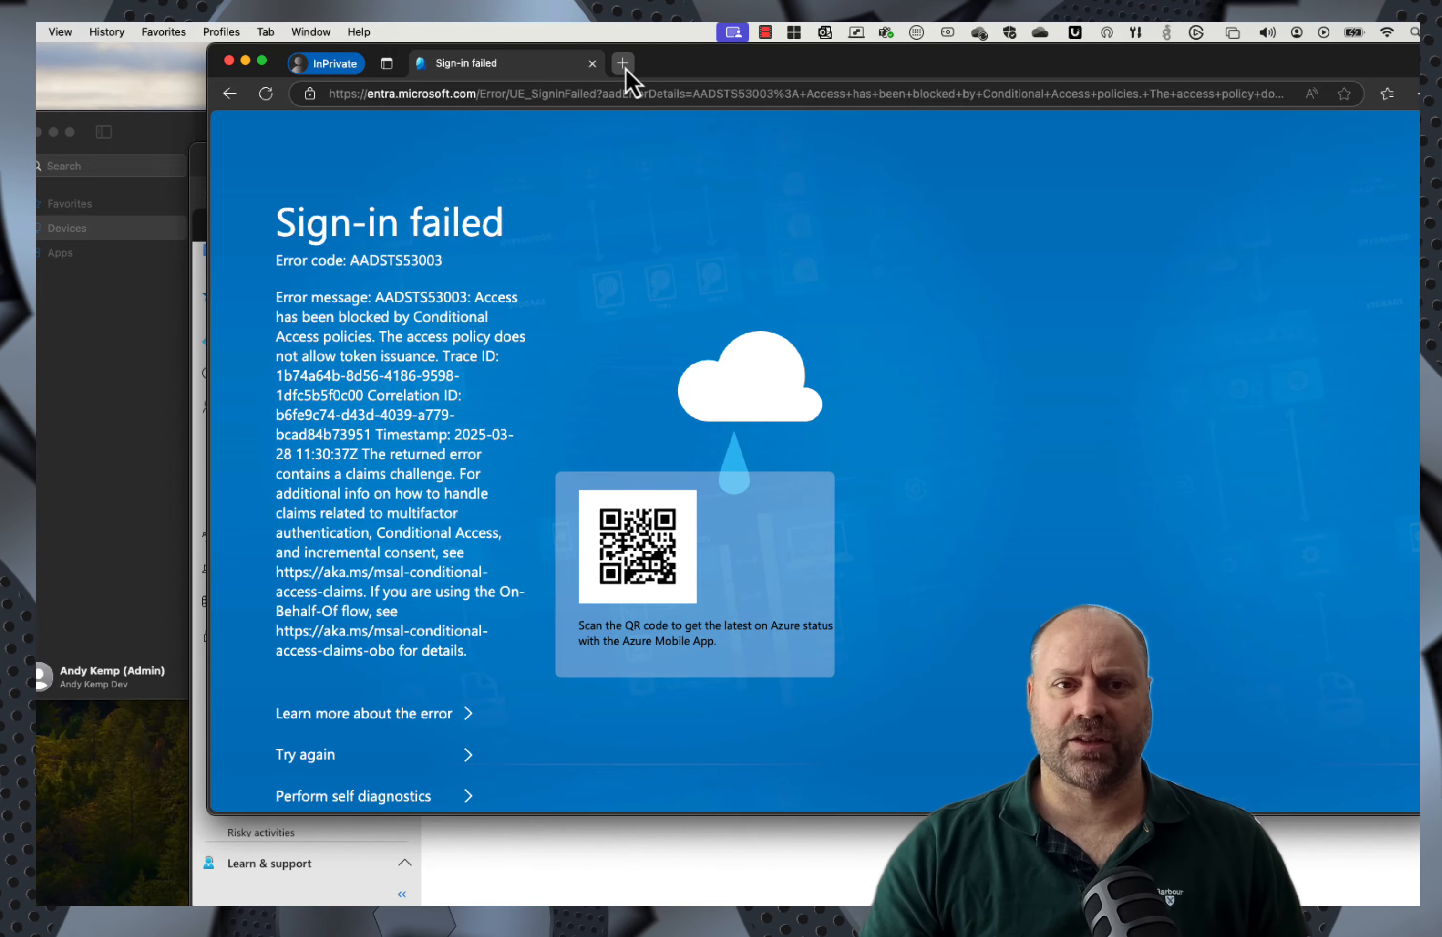
click(622, 62)
text(portal.a)
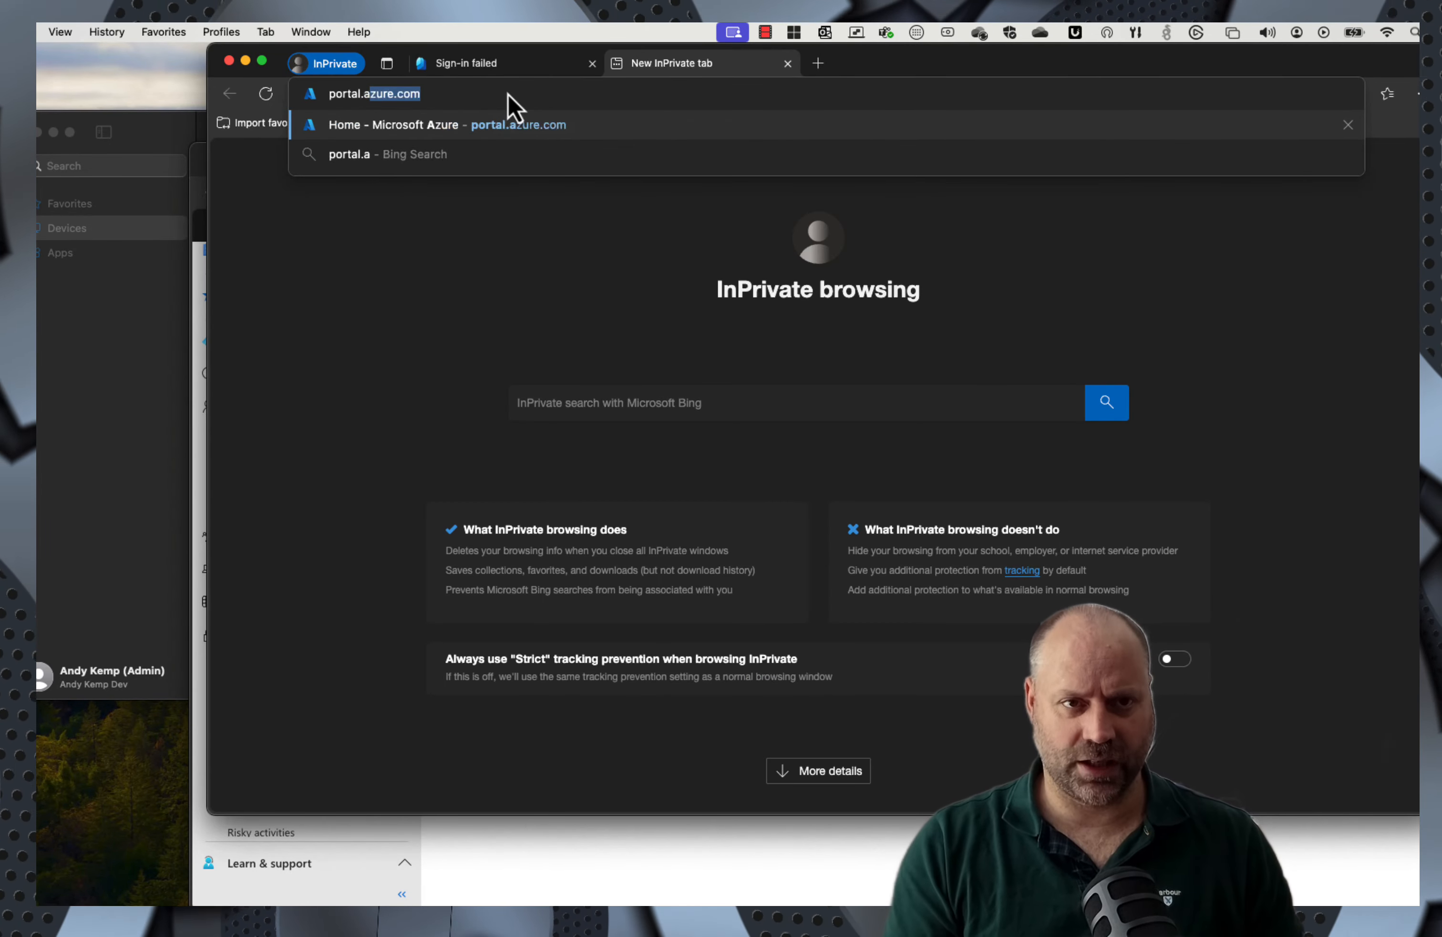
key(BackSpace)
text(z)
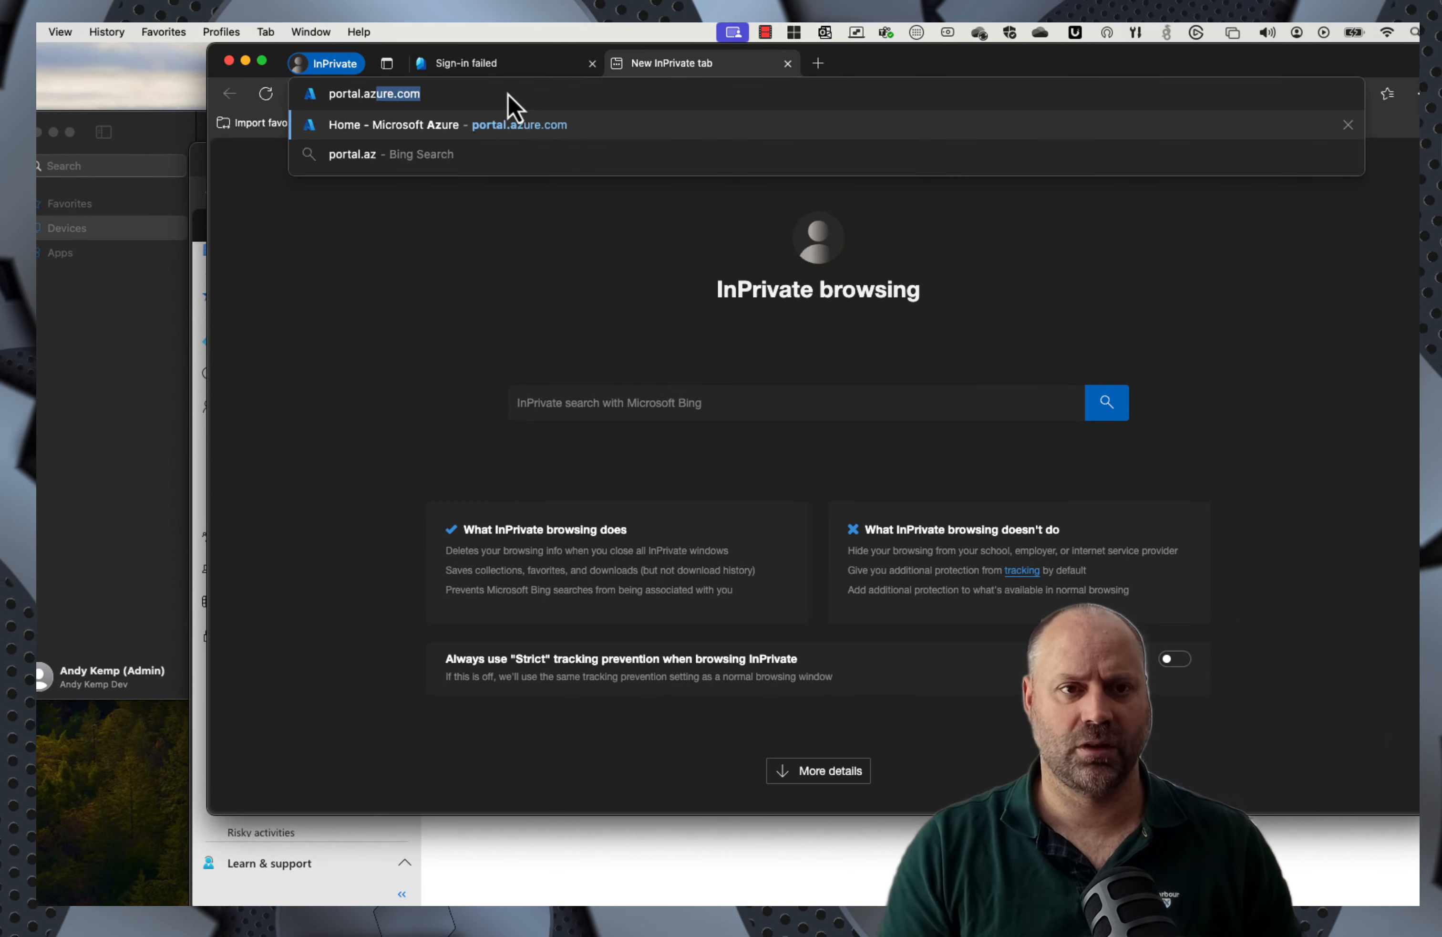
key(Return)
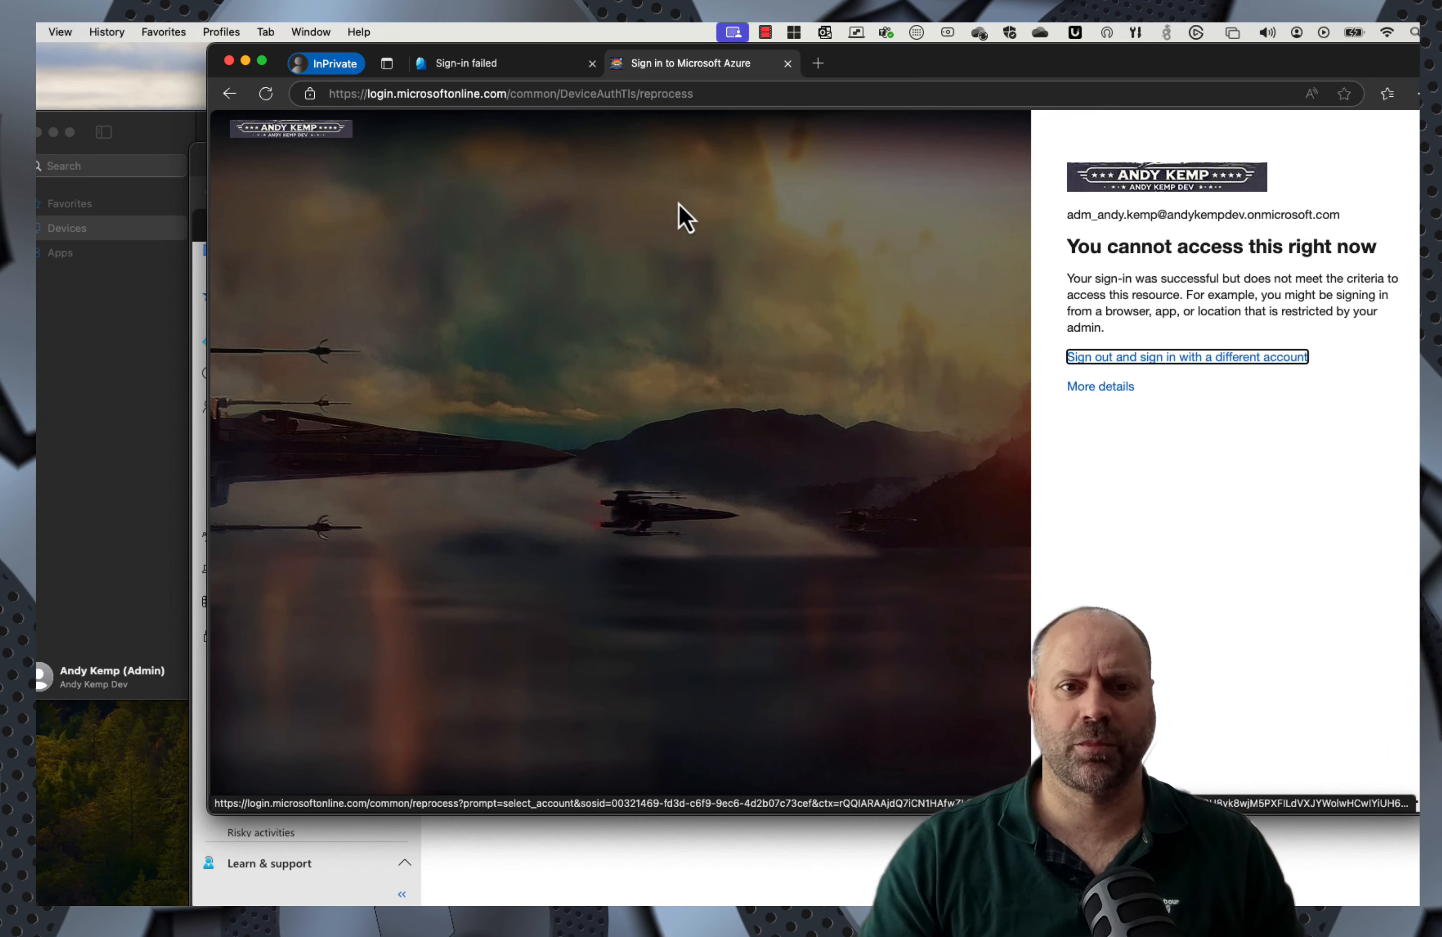
Step: Close the blocked InPrivate window and connect to the Privileged Access Desktop with a phone passkey
click(228, 61)
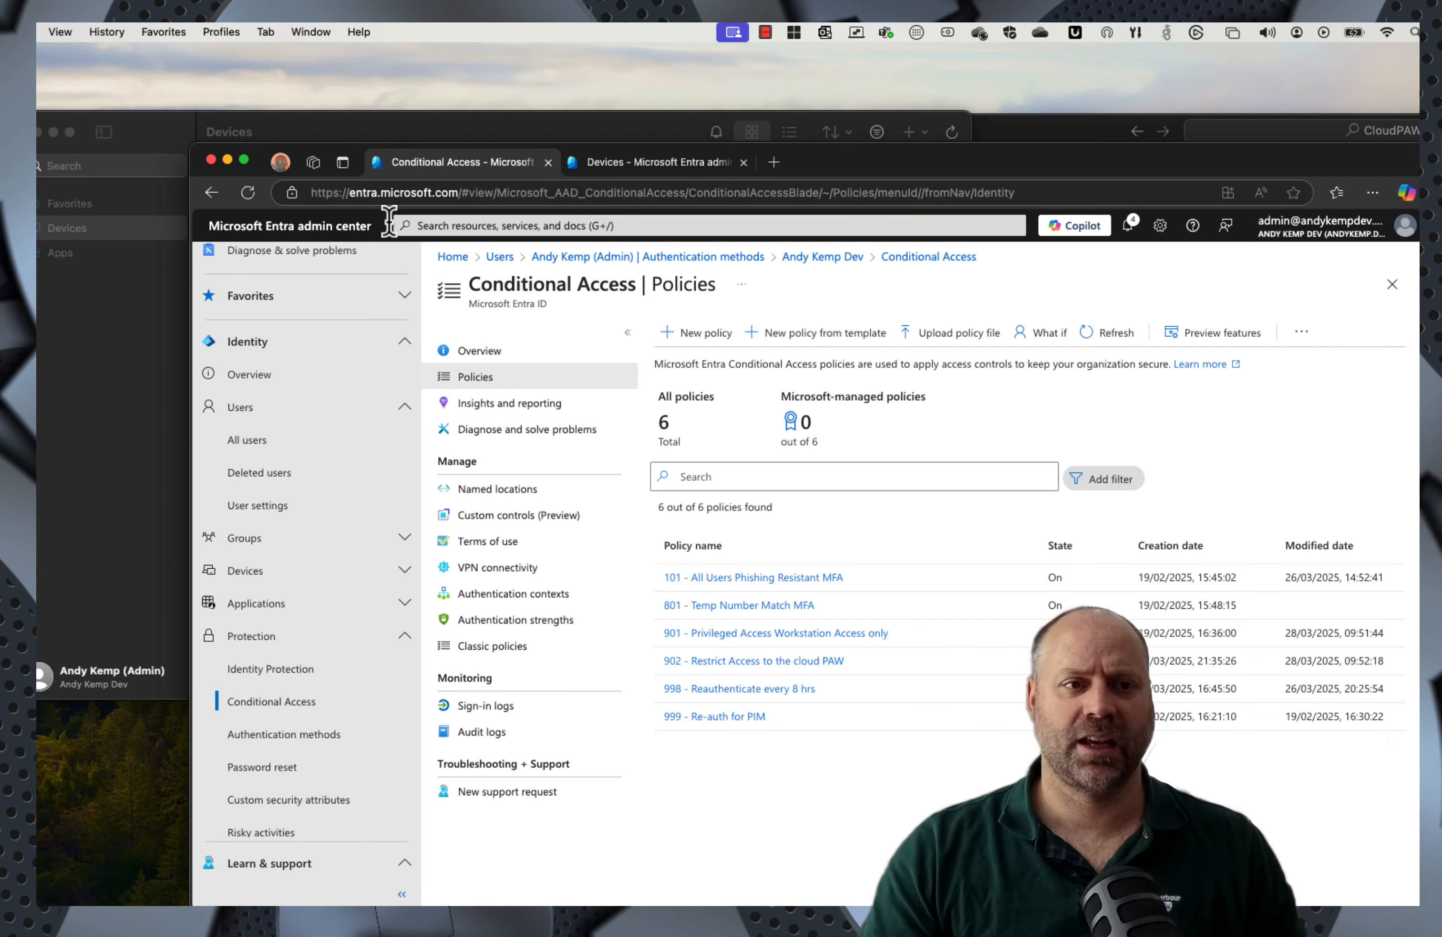
click(161, 363)
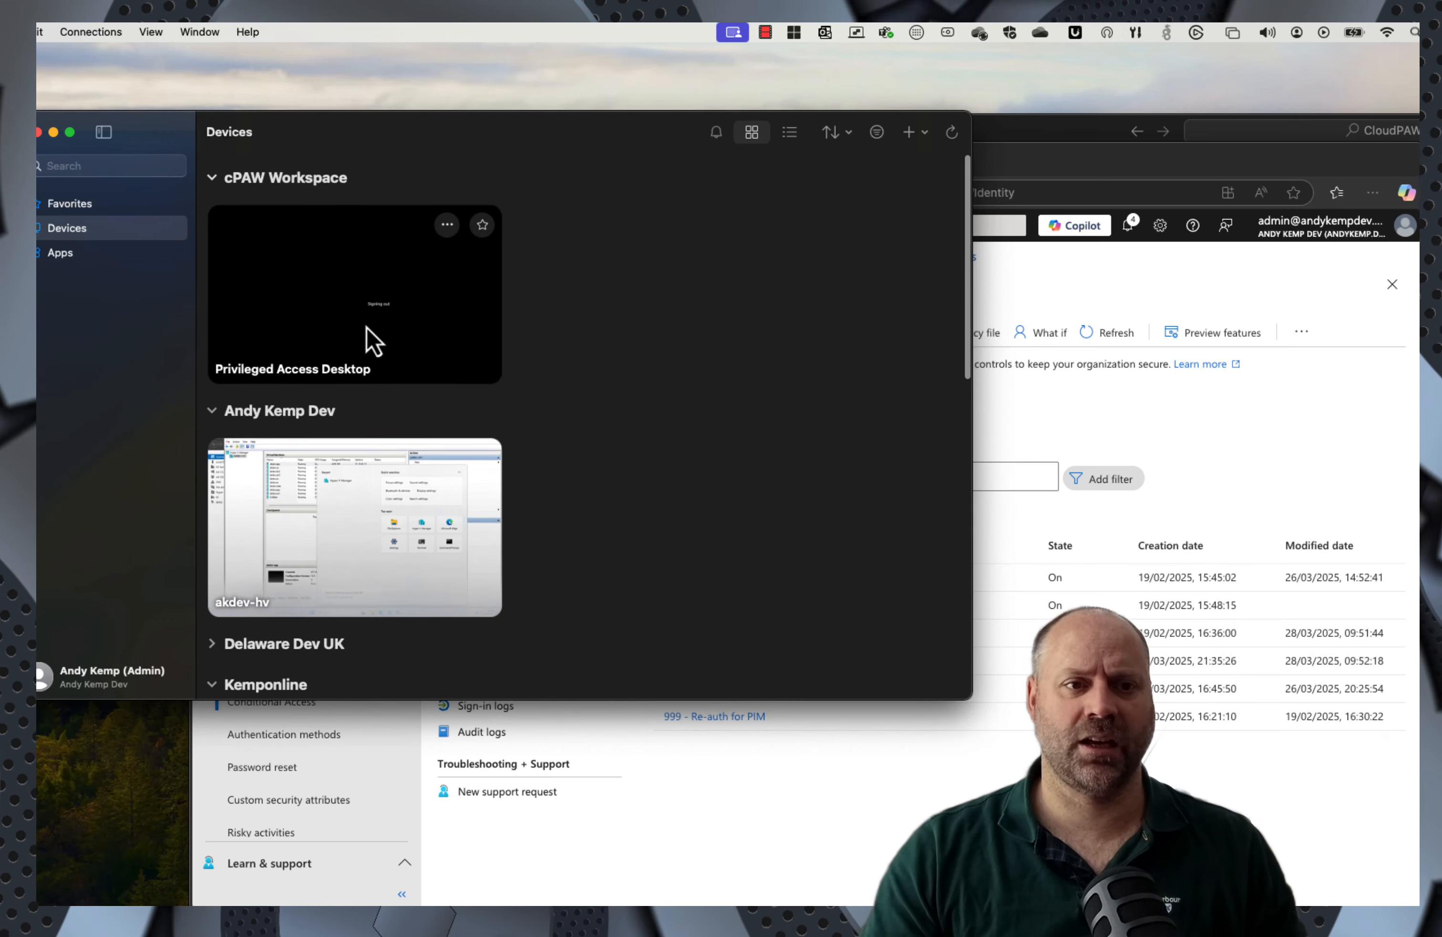
double_click(326, 301)
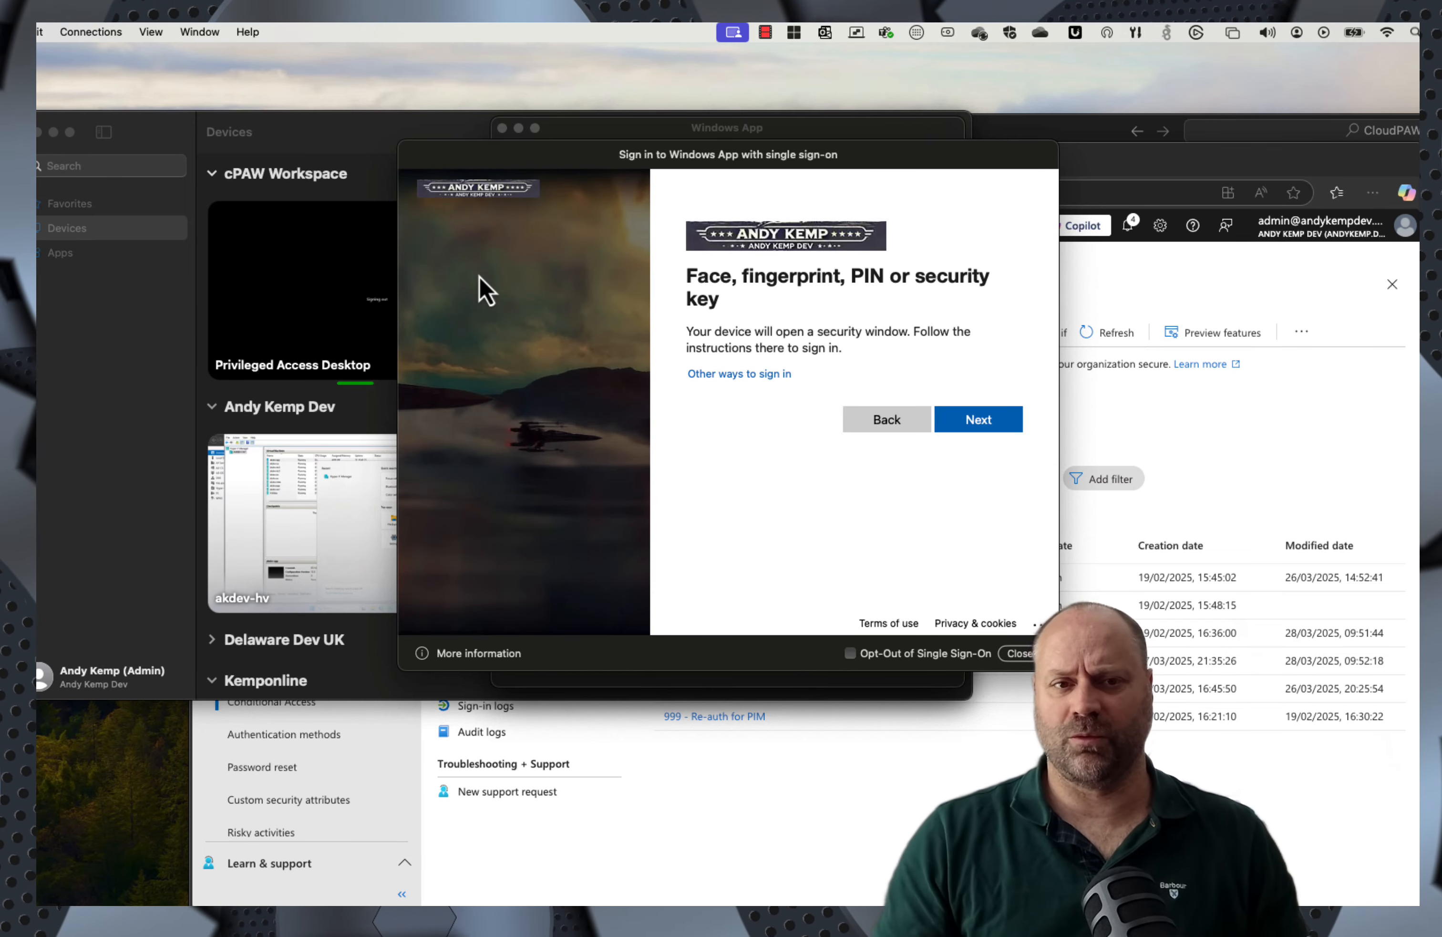
click(992, 426)
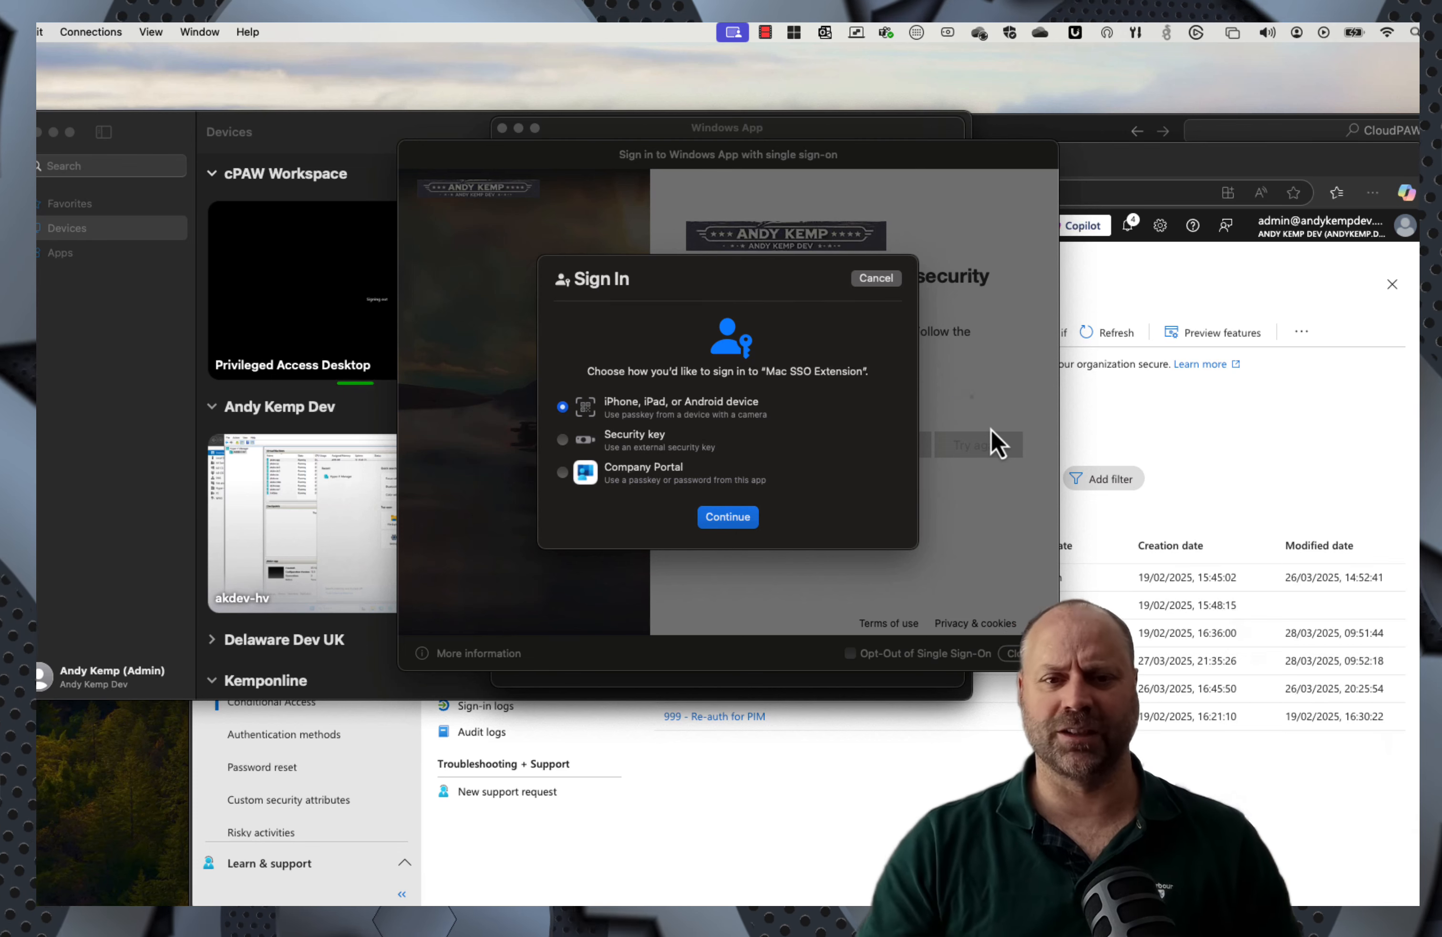
click(718, 524)
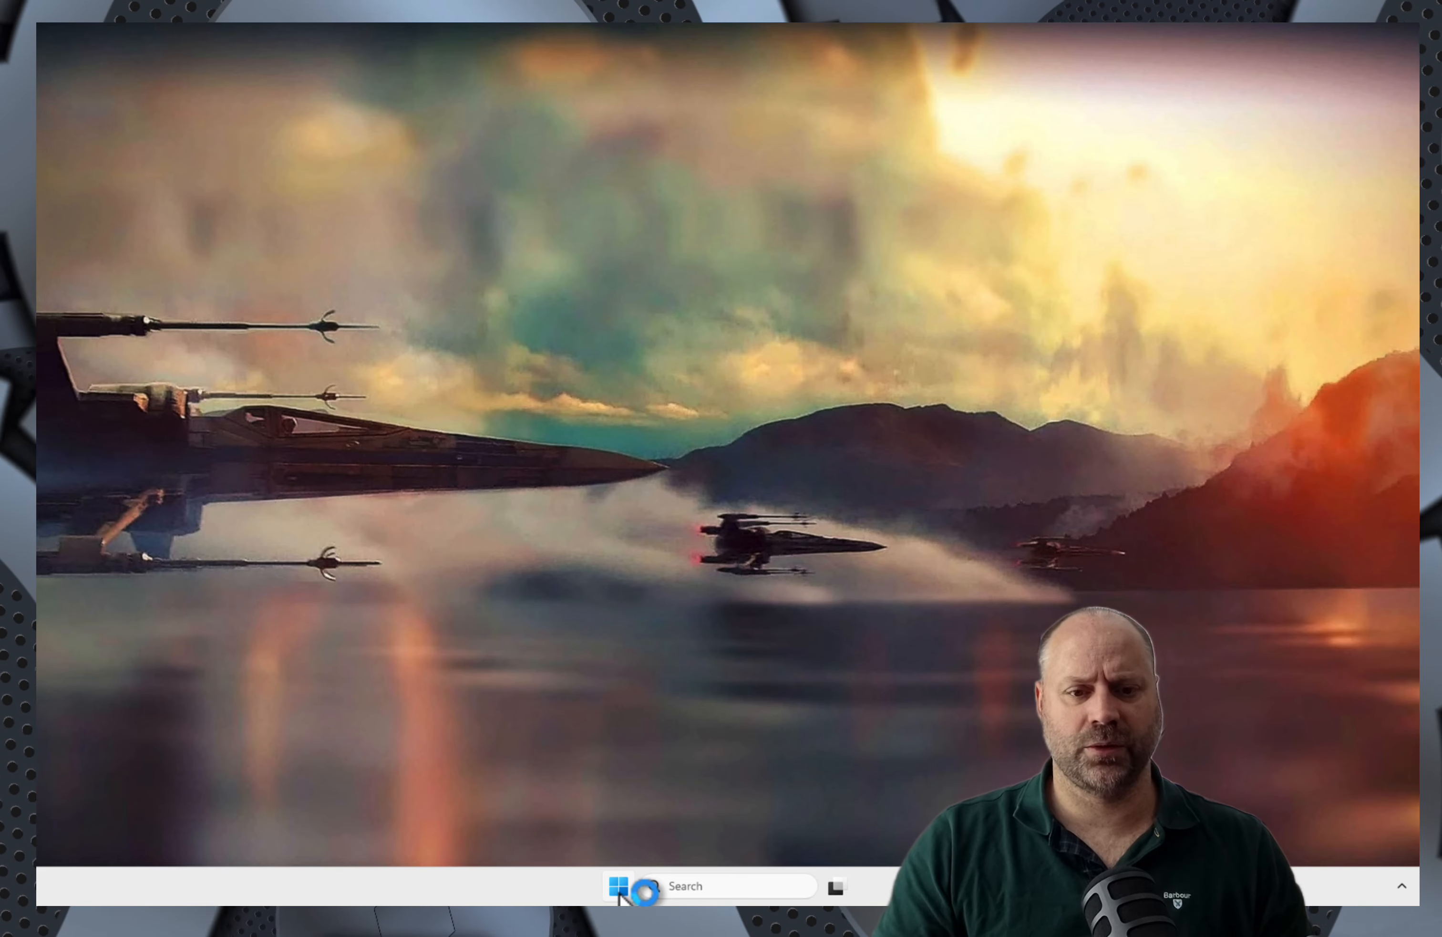
Step: Launch Edge on the cloud desktop and sign into the browser with the work account
click(620, 886)
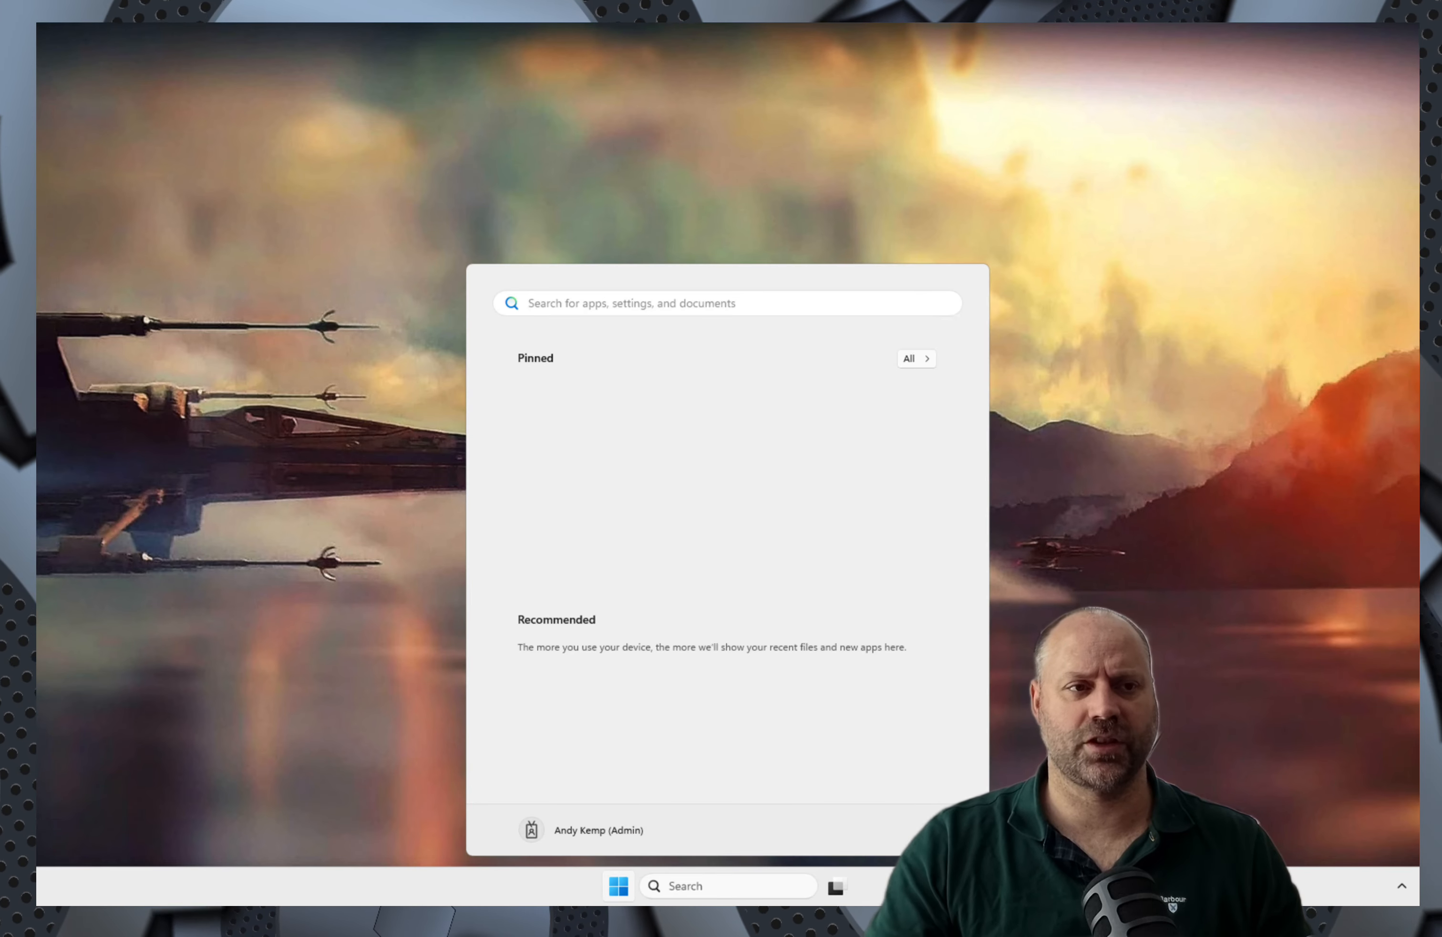
key(Escape)
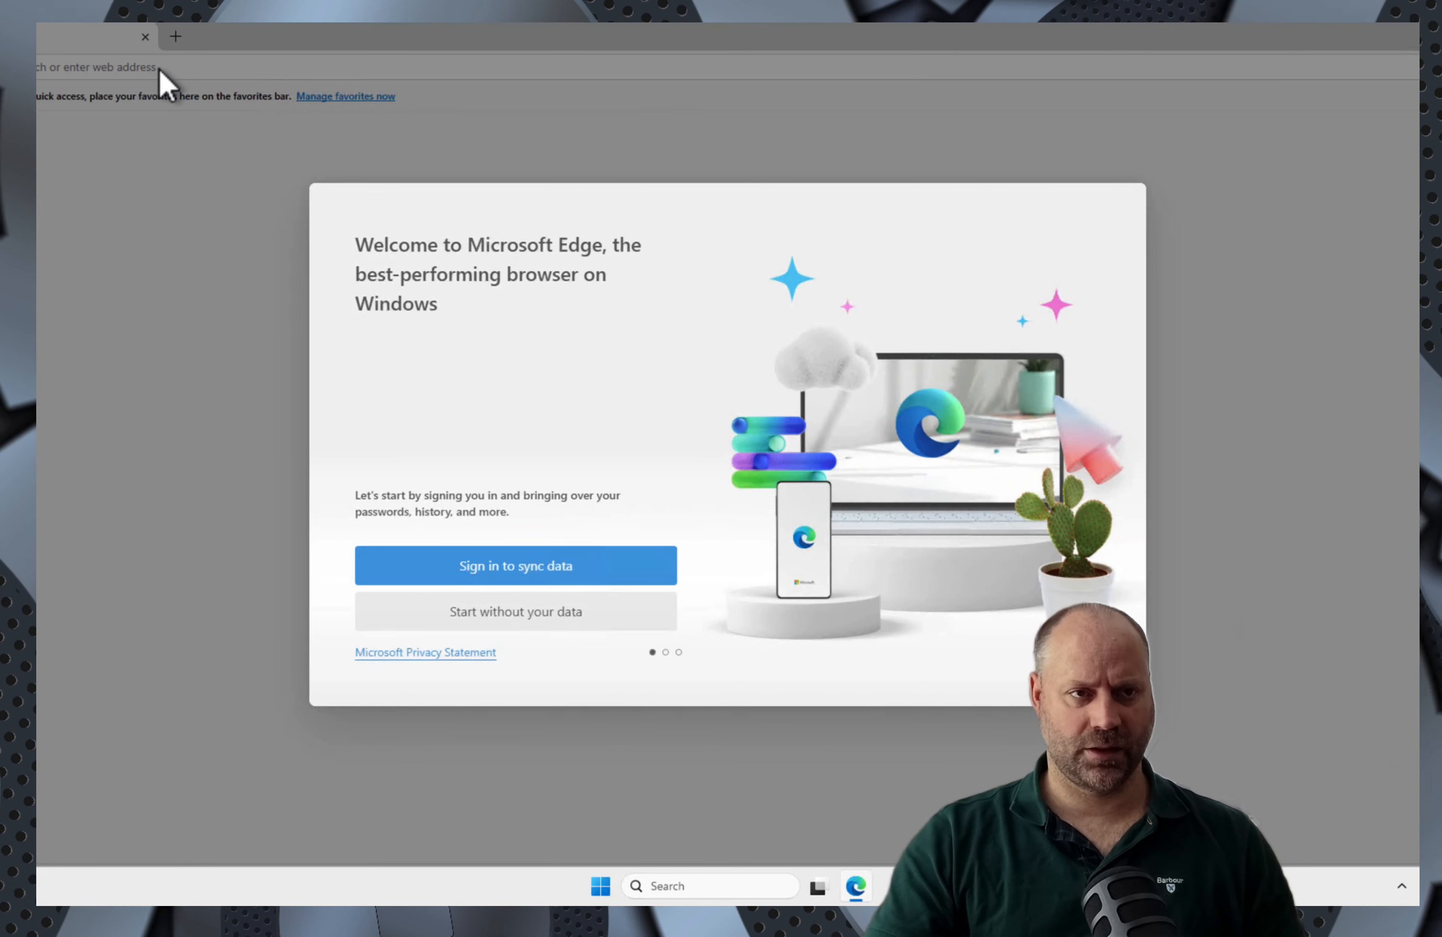
click(546, 575)
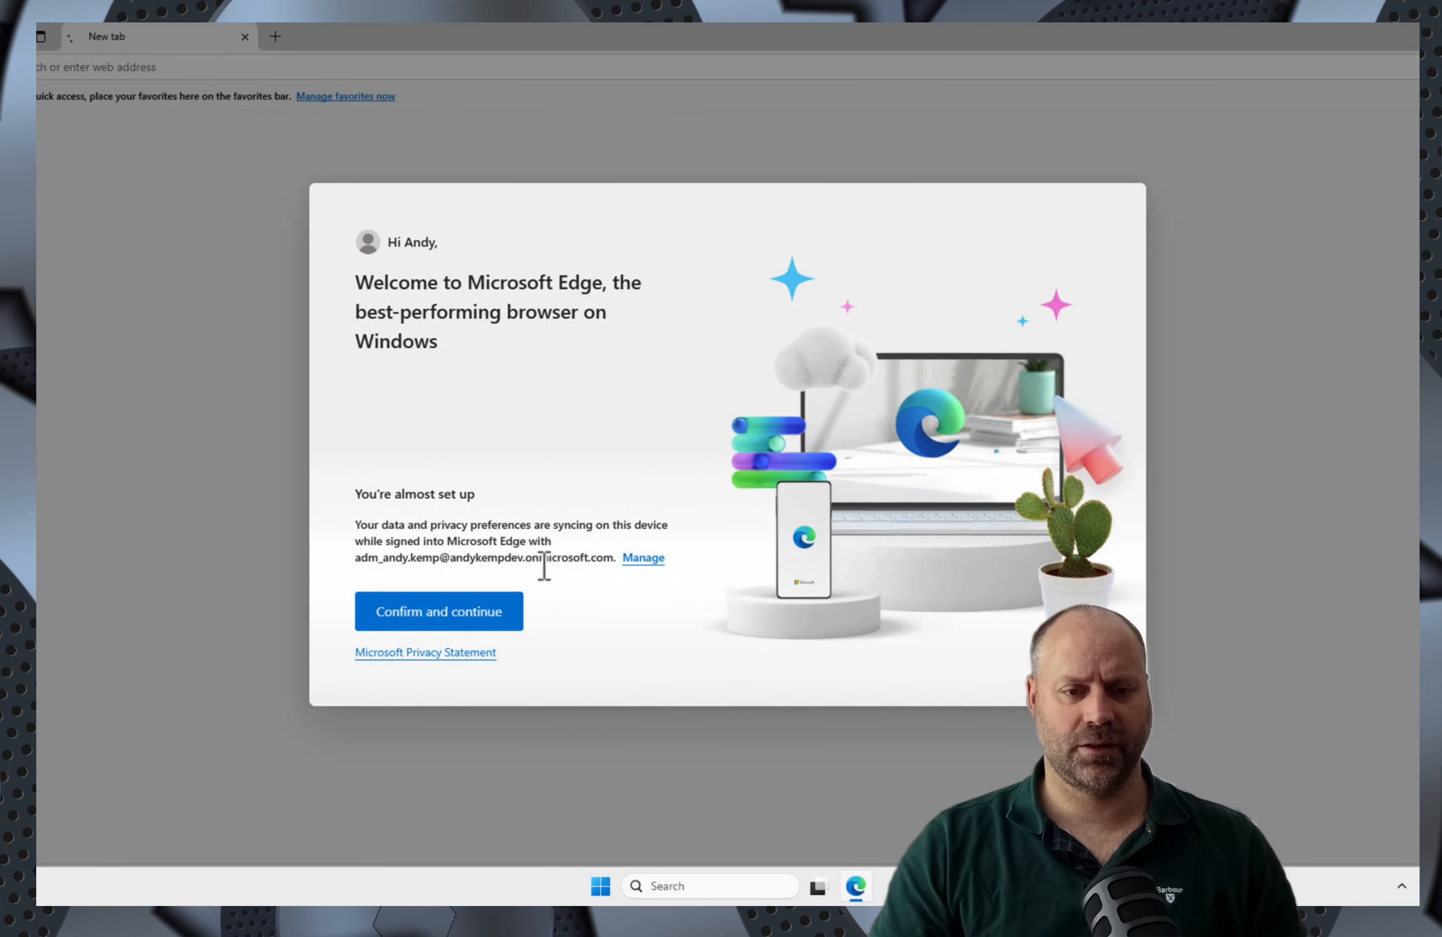
click(436, 625)
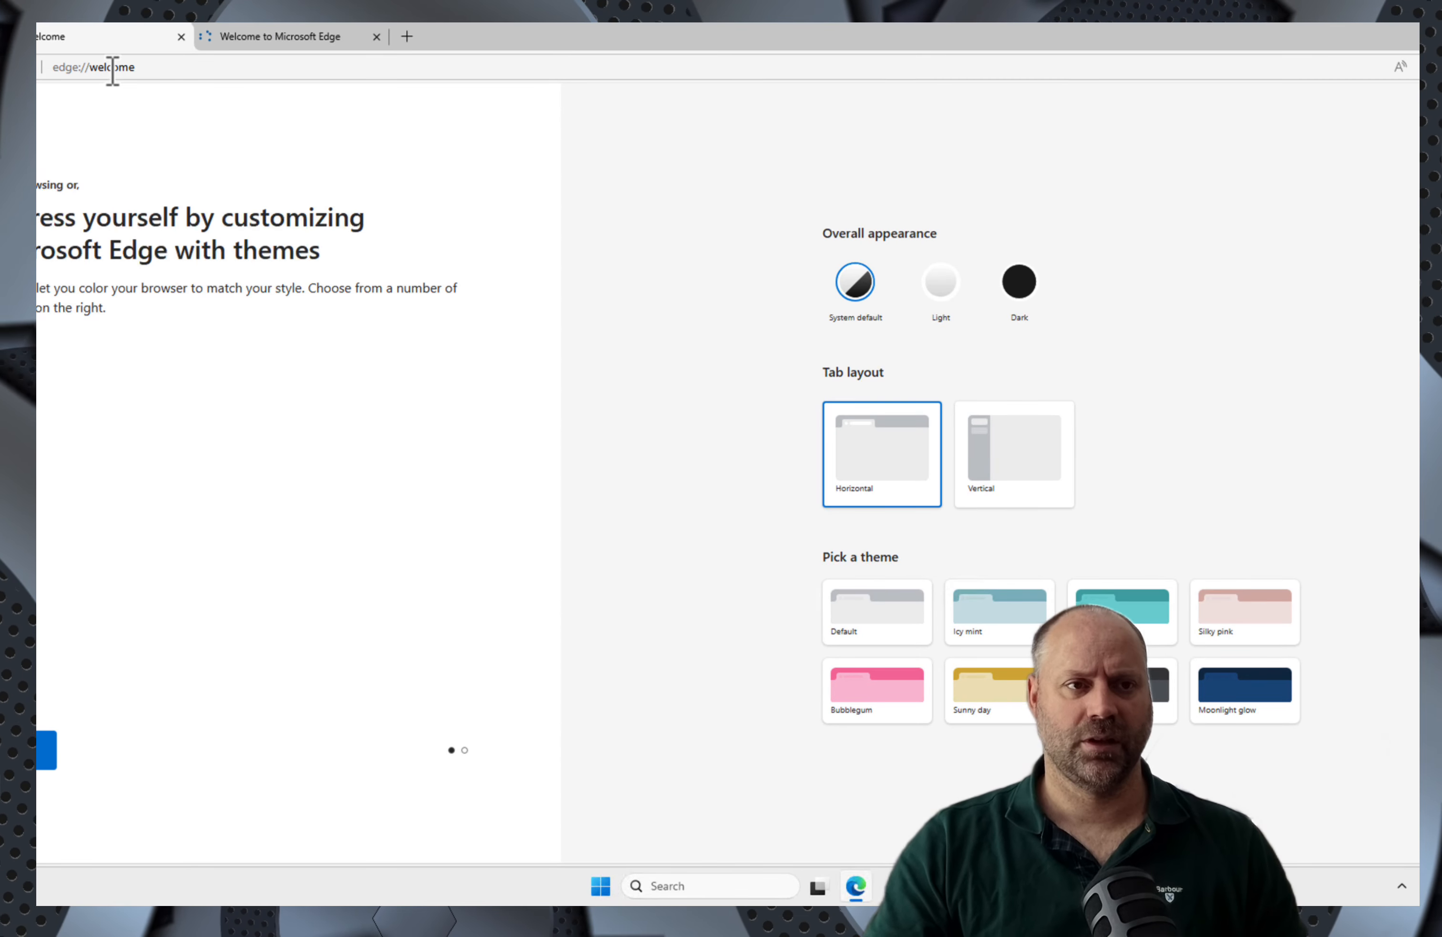
Step: Go to entra.microsoft.com to load the Microsoft Entra admin center
click(116, 67)
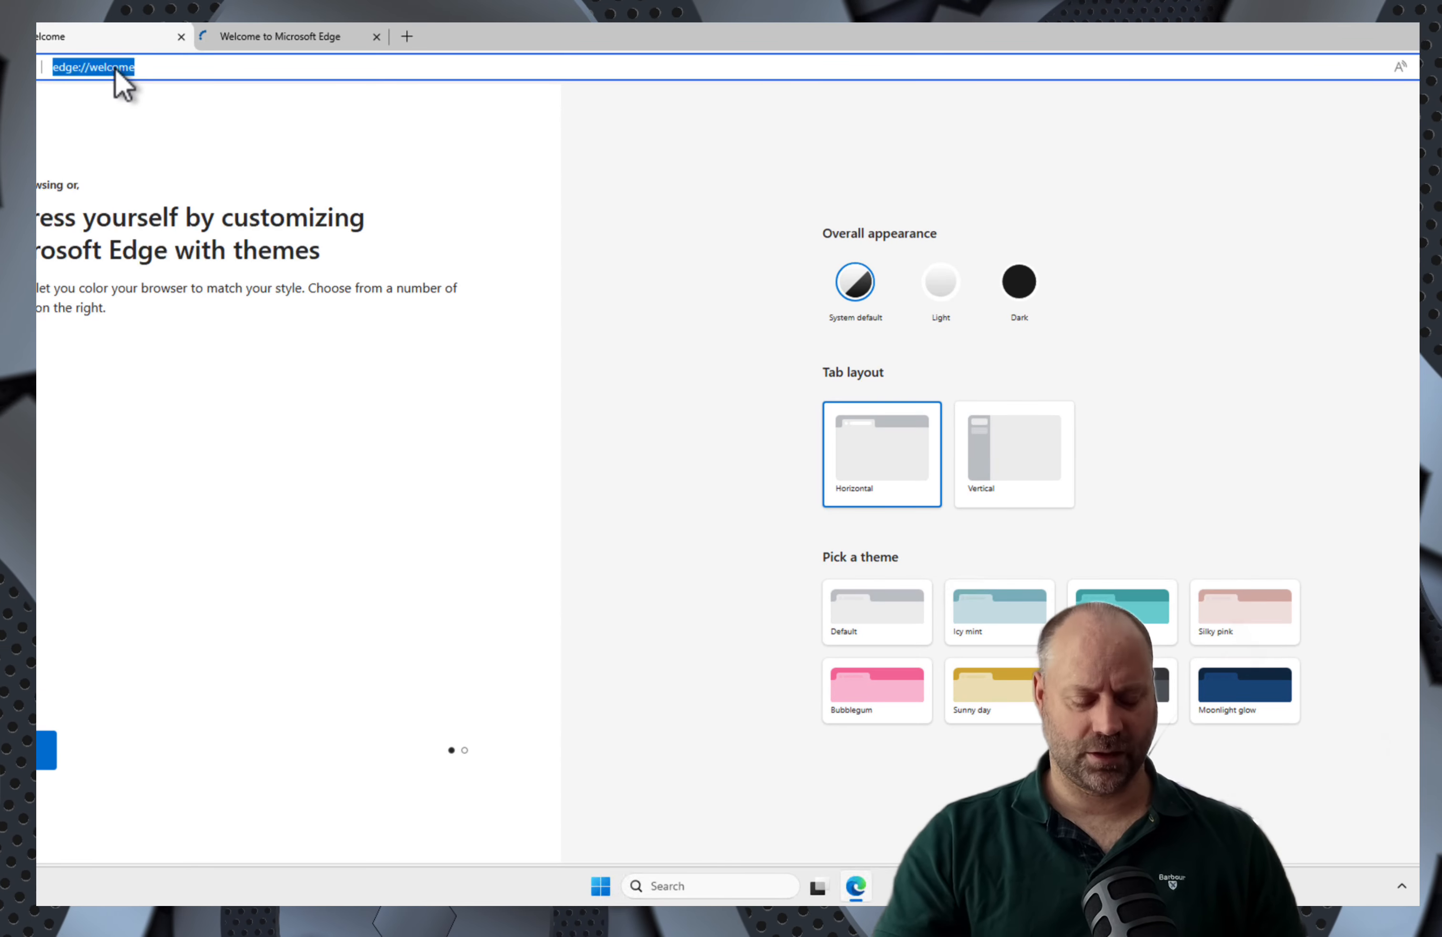
text(entra.)
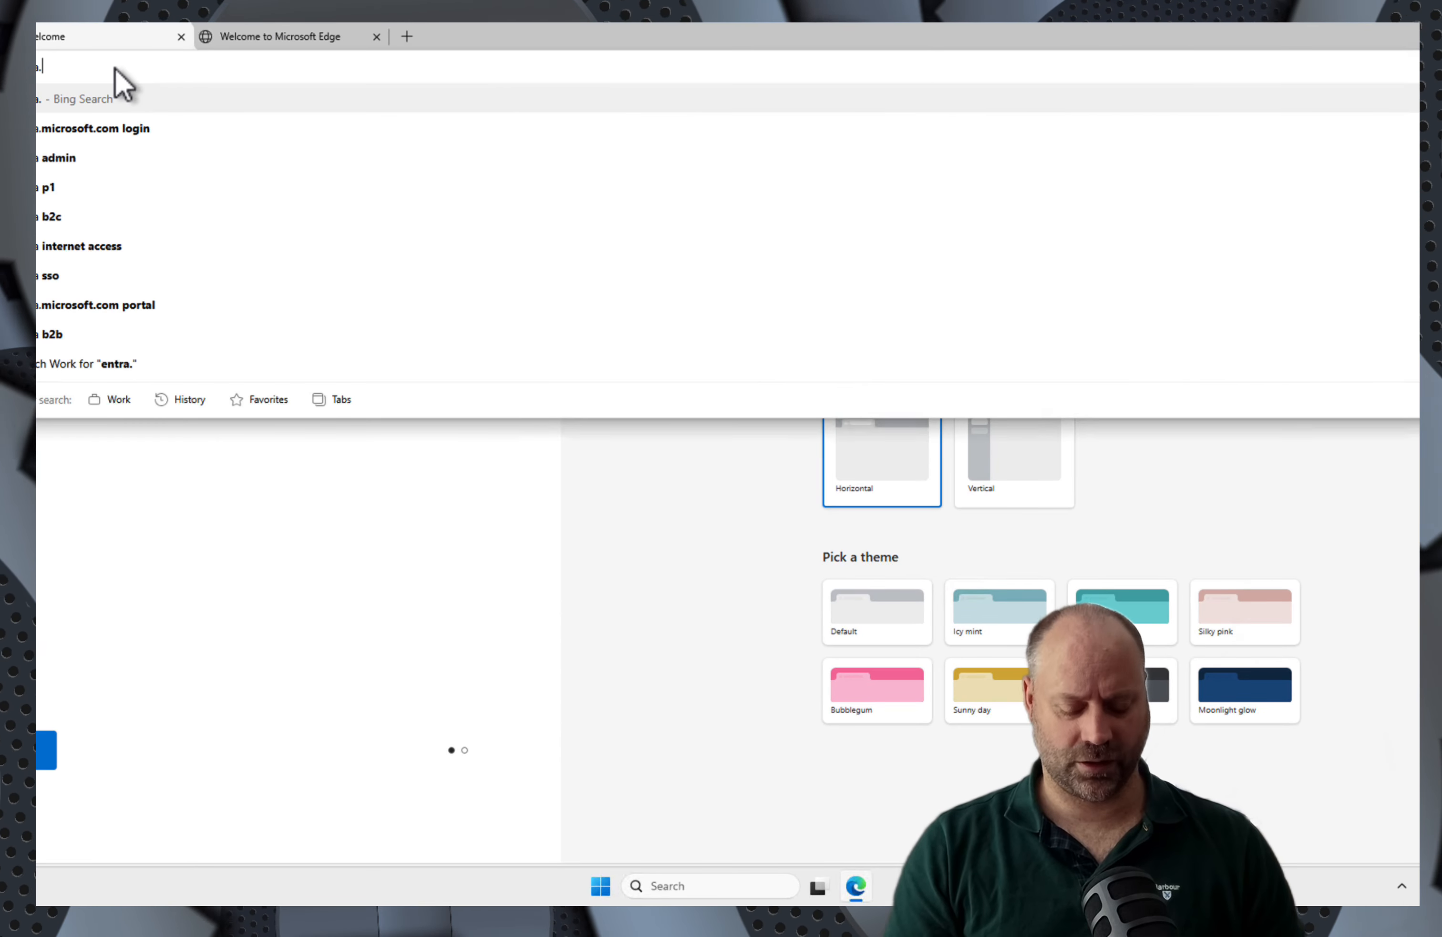
text(microsoft.com)
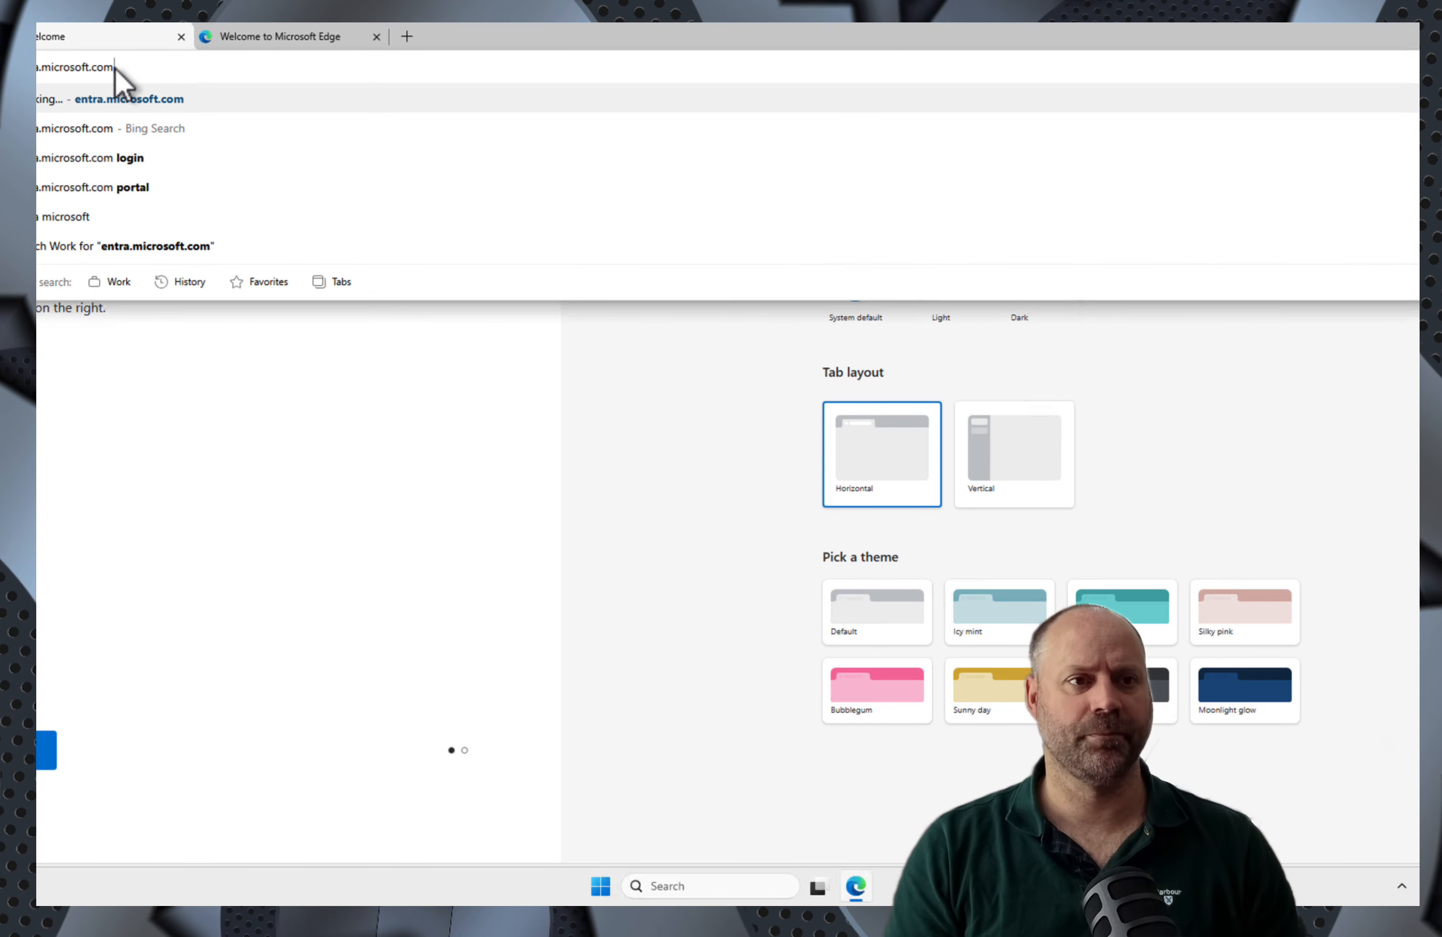
key(Return)
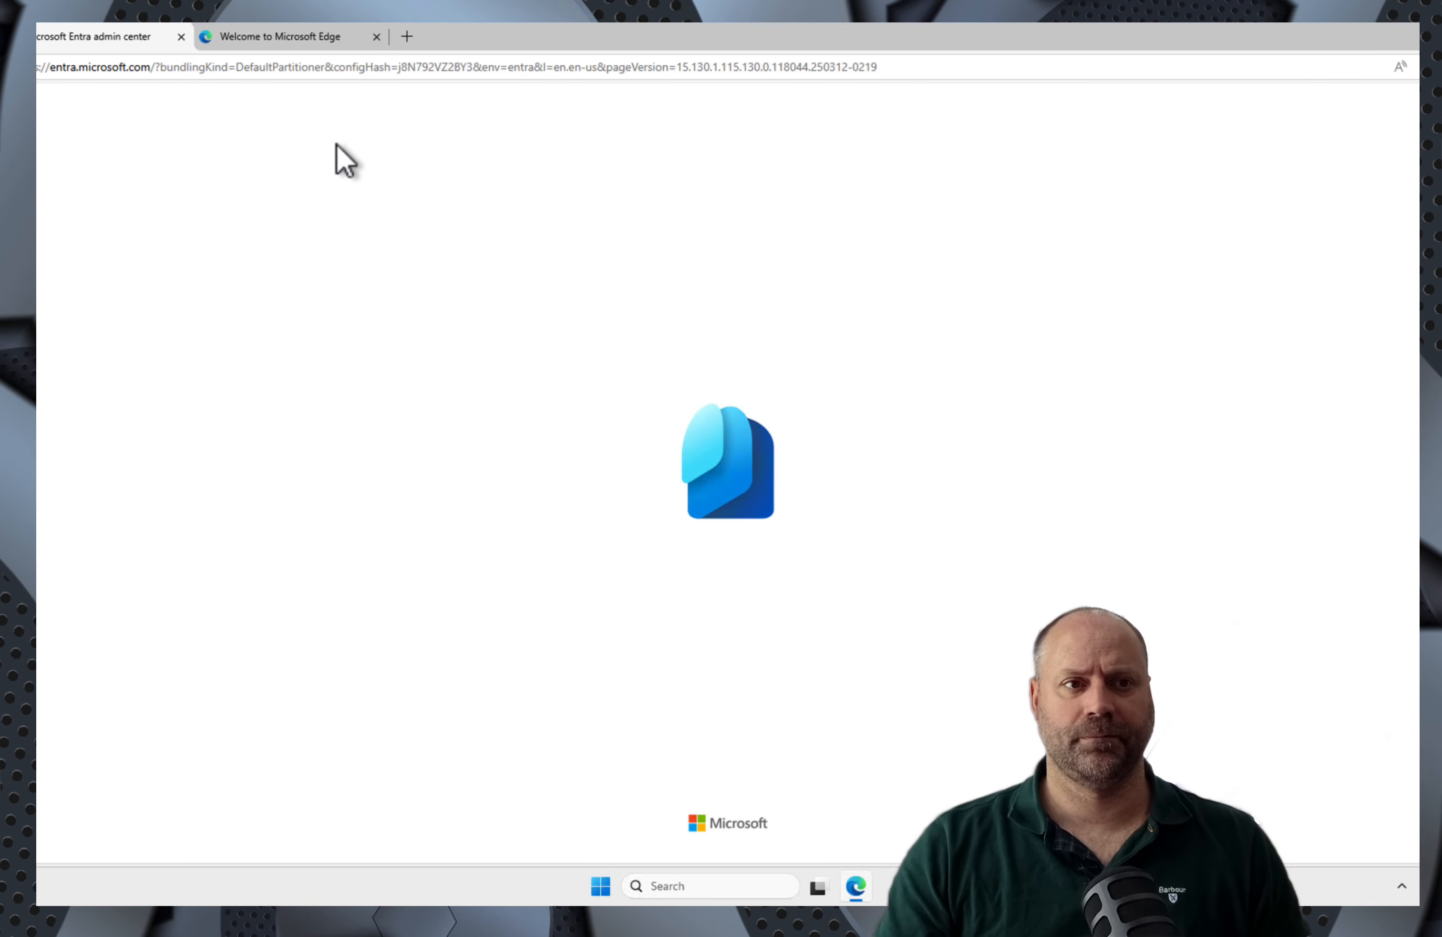
Step: In the Welcome tab, go to portal.azure.com, correcting the mistyped portal.axure.com
click(284, 42)
click(213, 72)
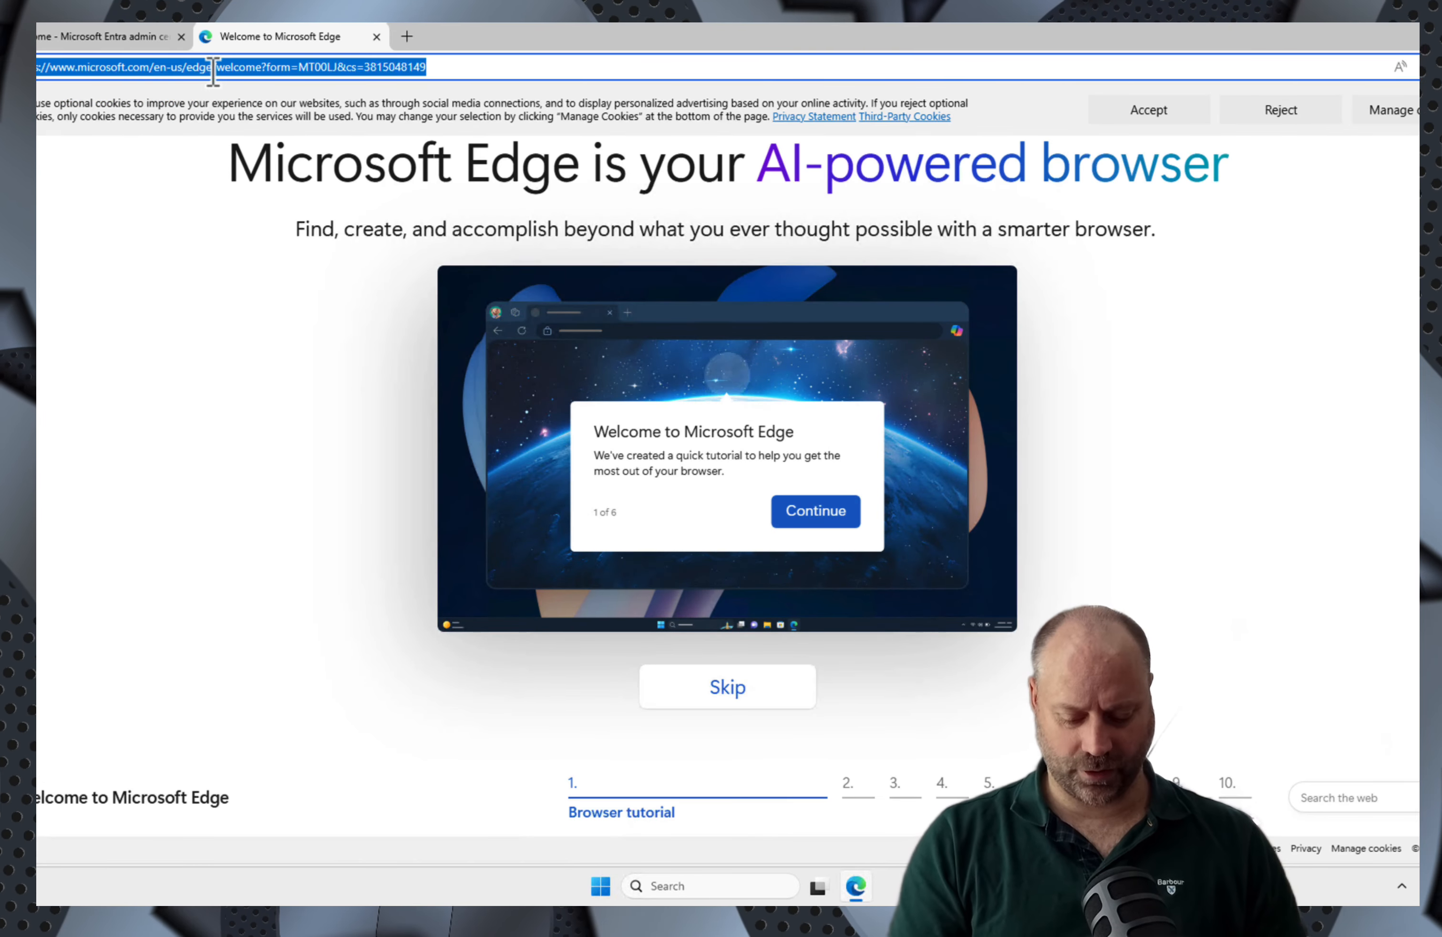
text(portal.a)
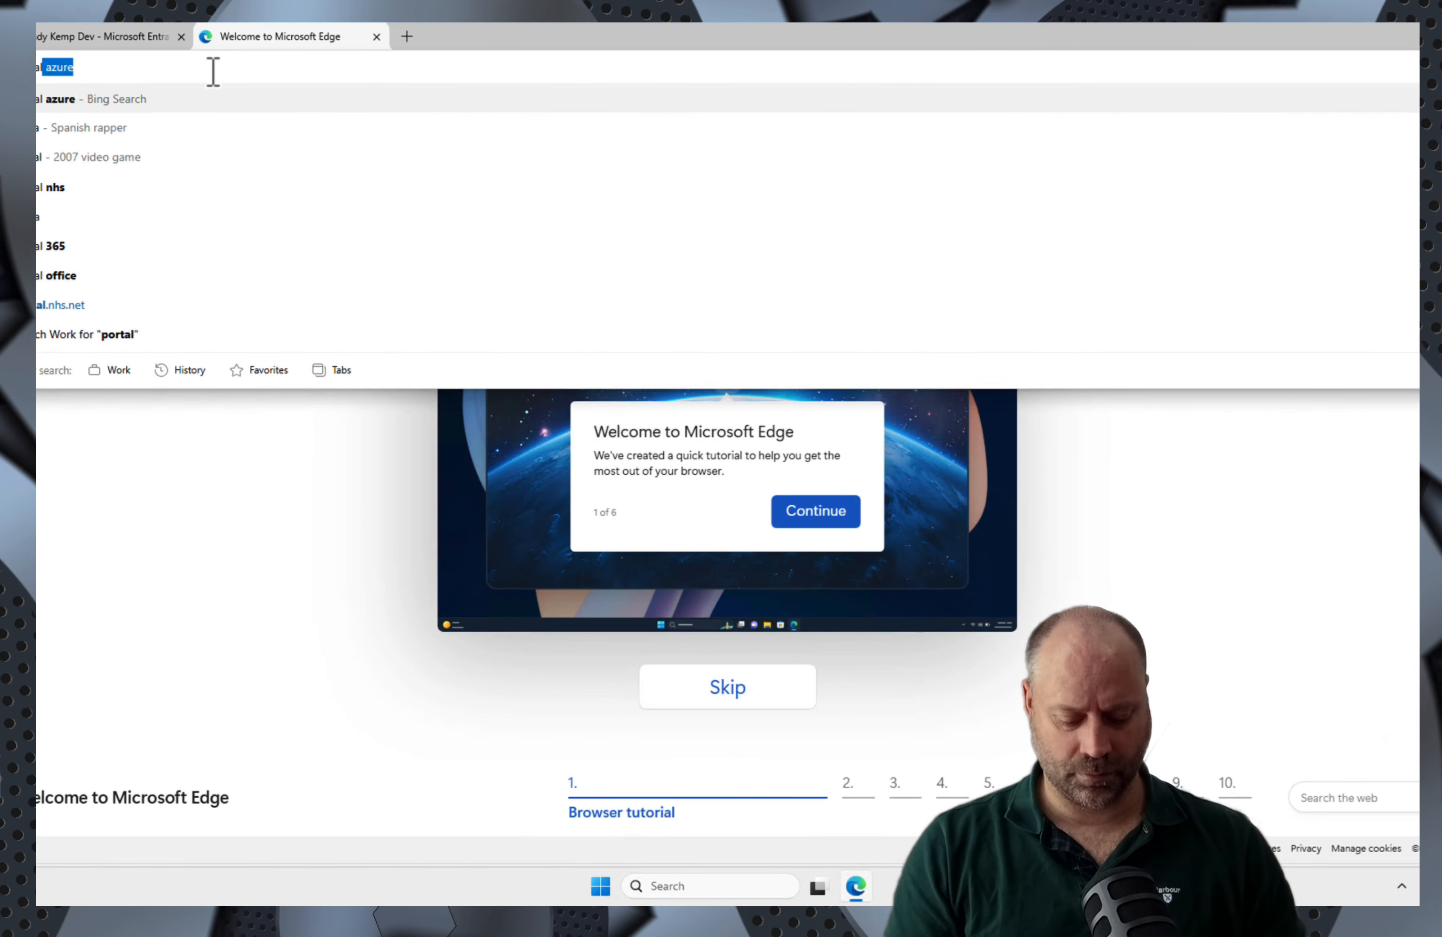
text(xure.com)
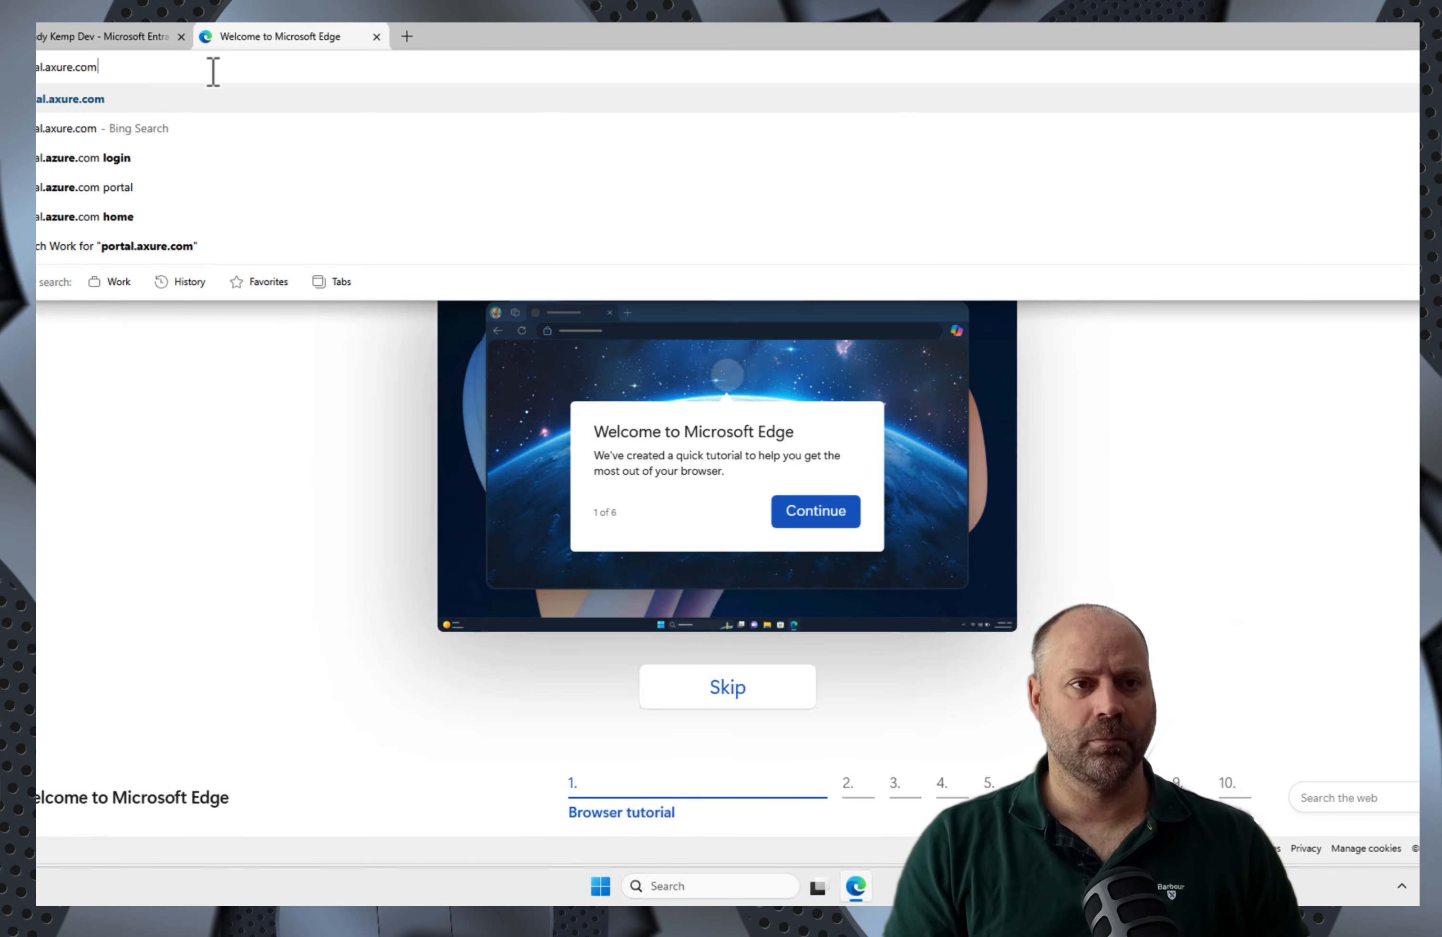
key(Return)
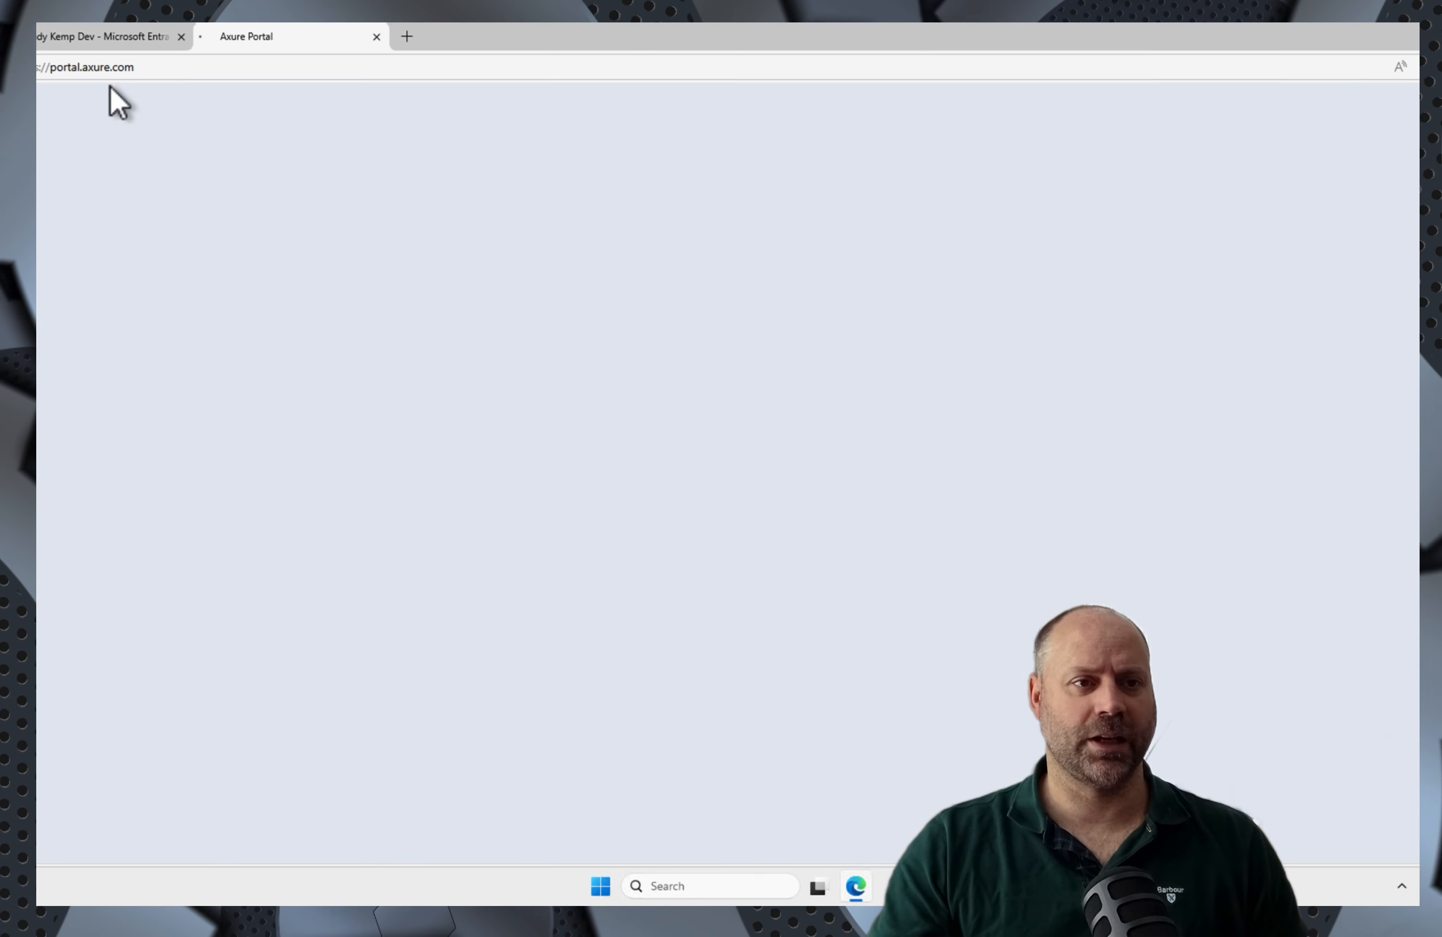
click(129, 76)
text(portal.)
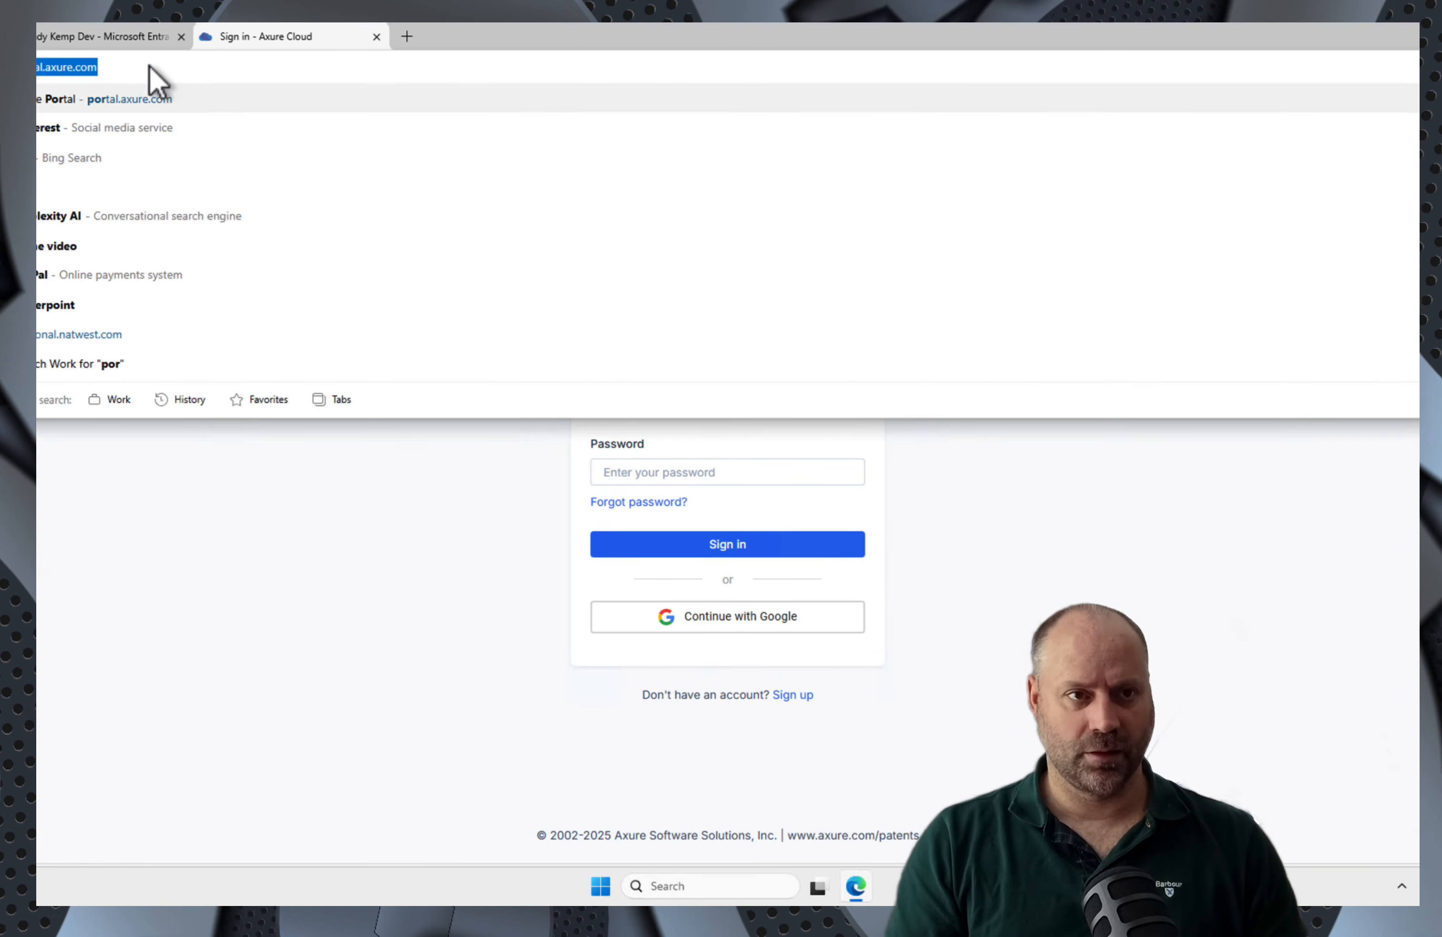
text(a)
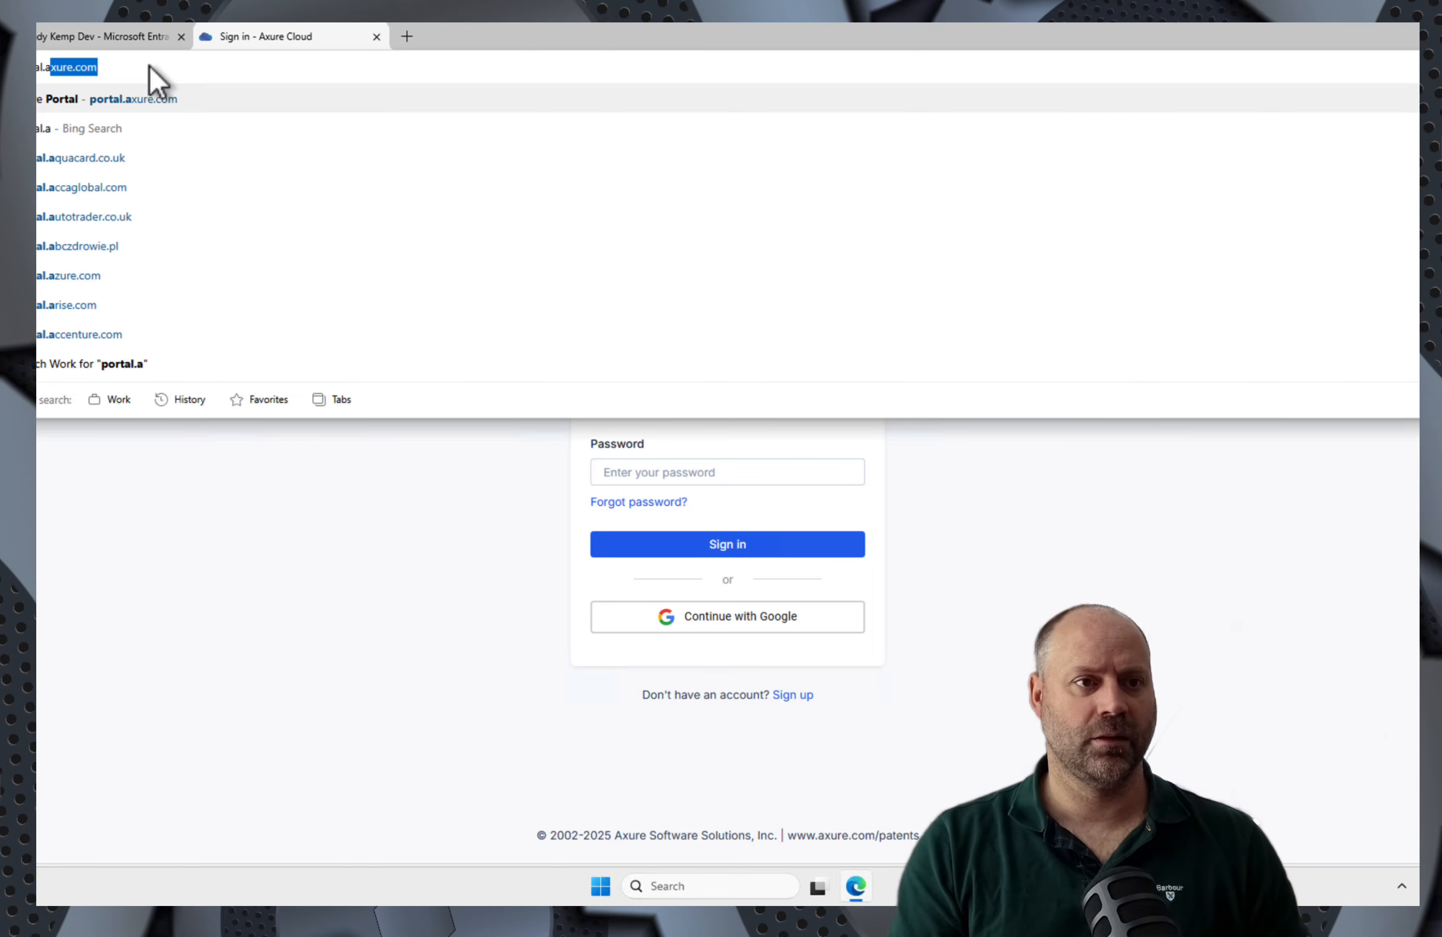
text(zure.com)
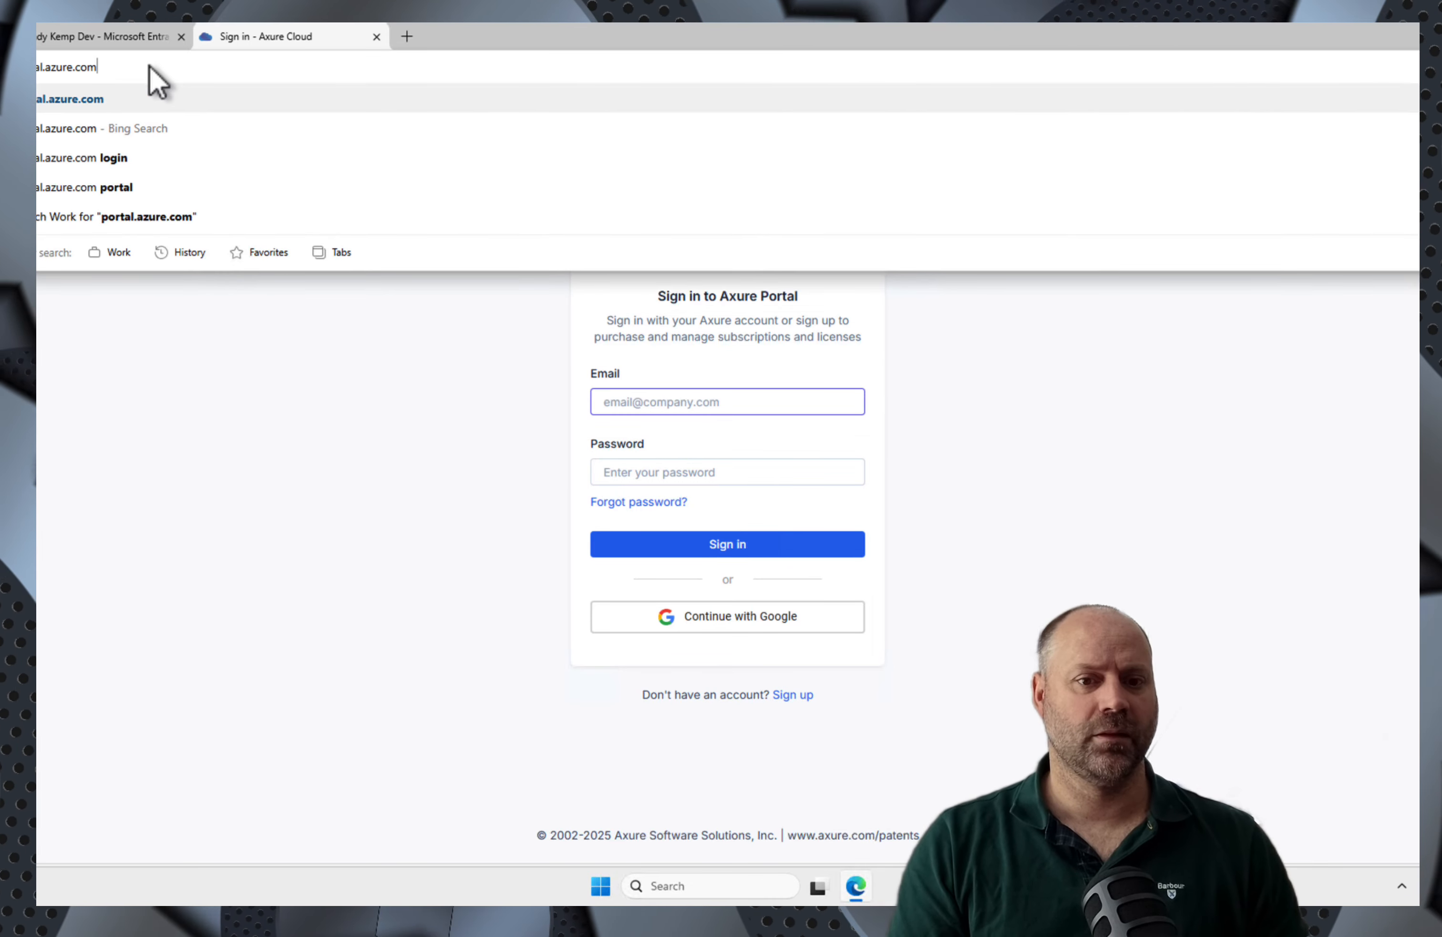
key(Return)
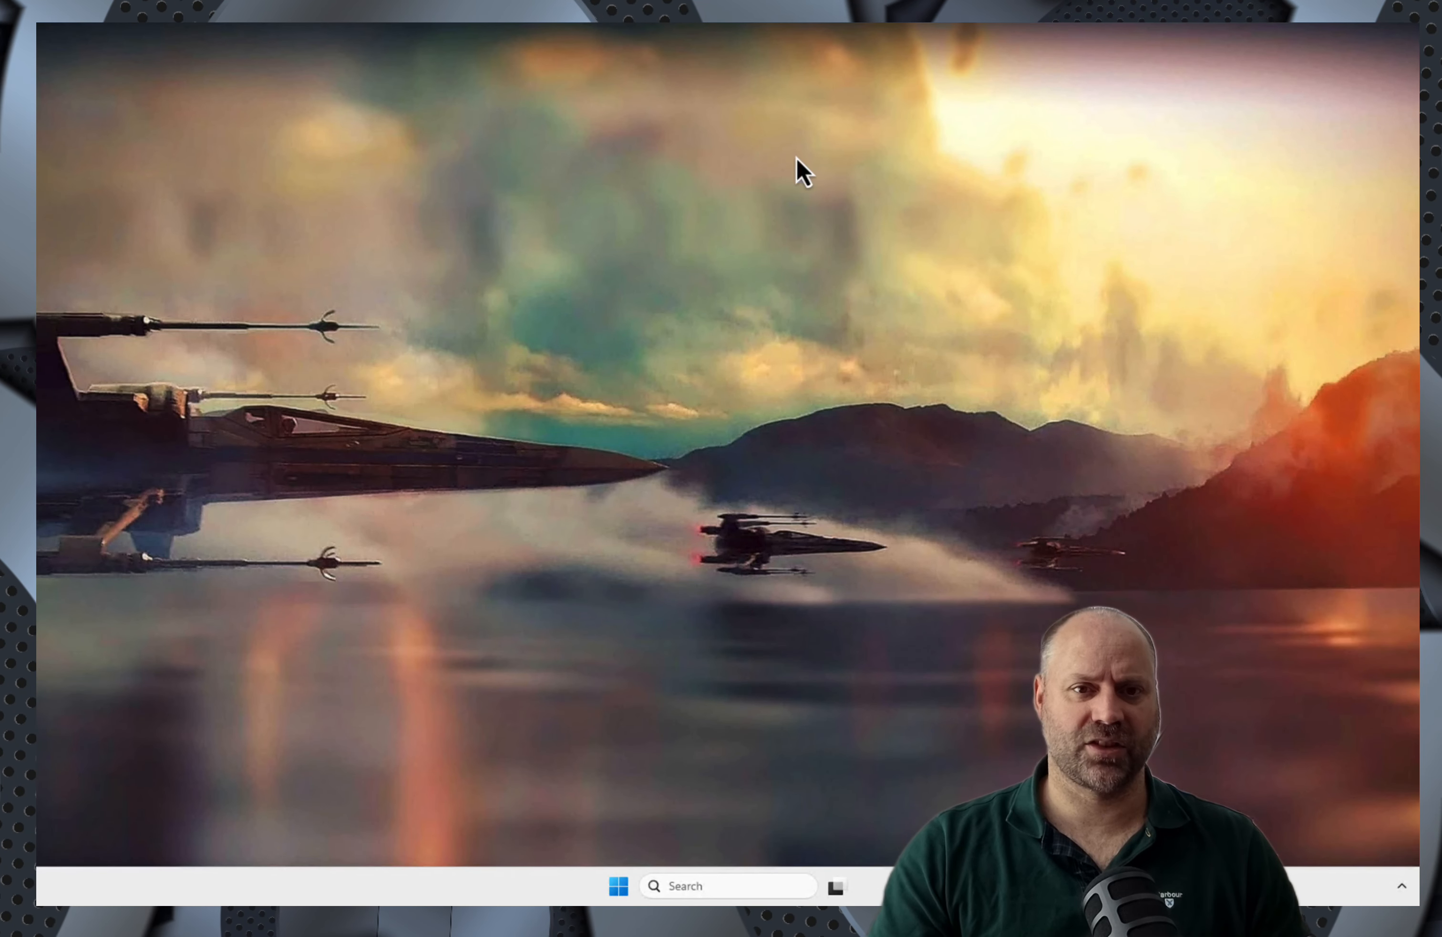
Step: Exit the full-screen desktop session and switch to the AK Dev Client's Windows App device list
mouse_move(617, 26)
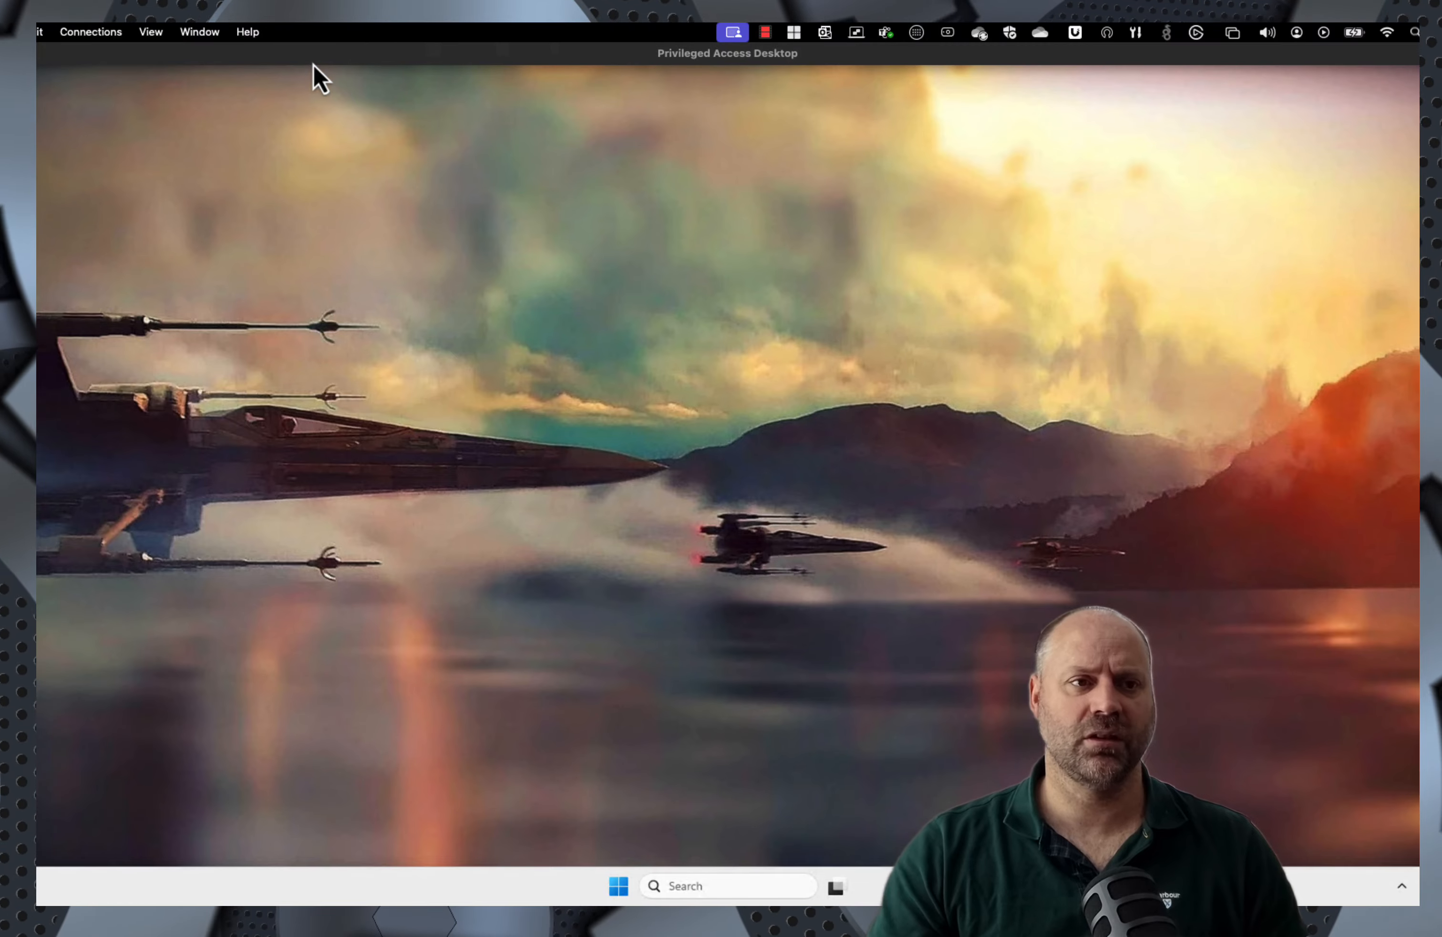
key(ctrl+Left)
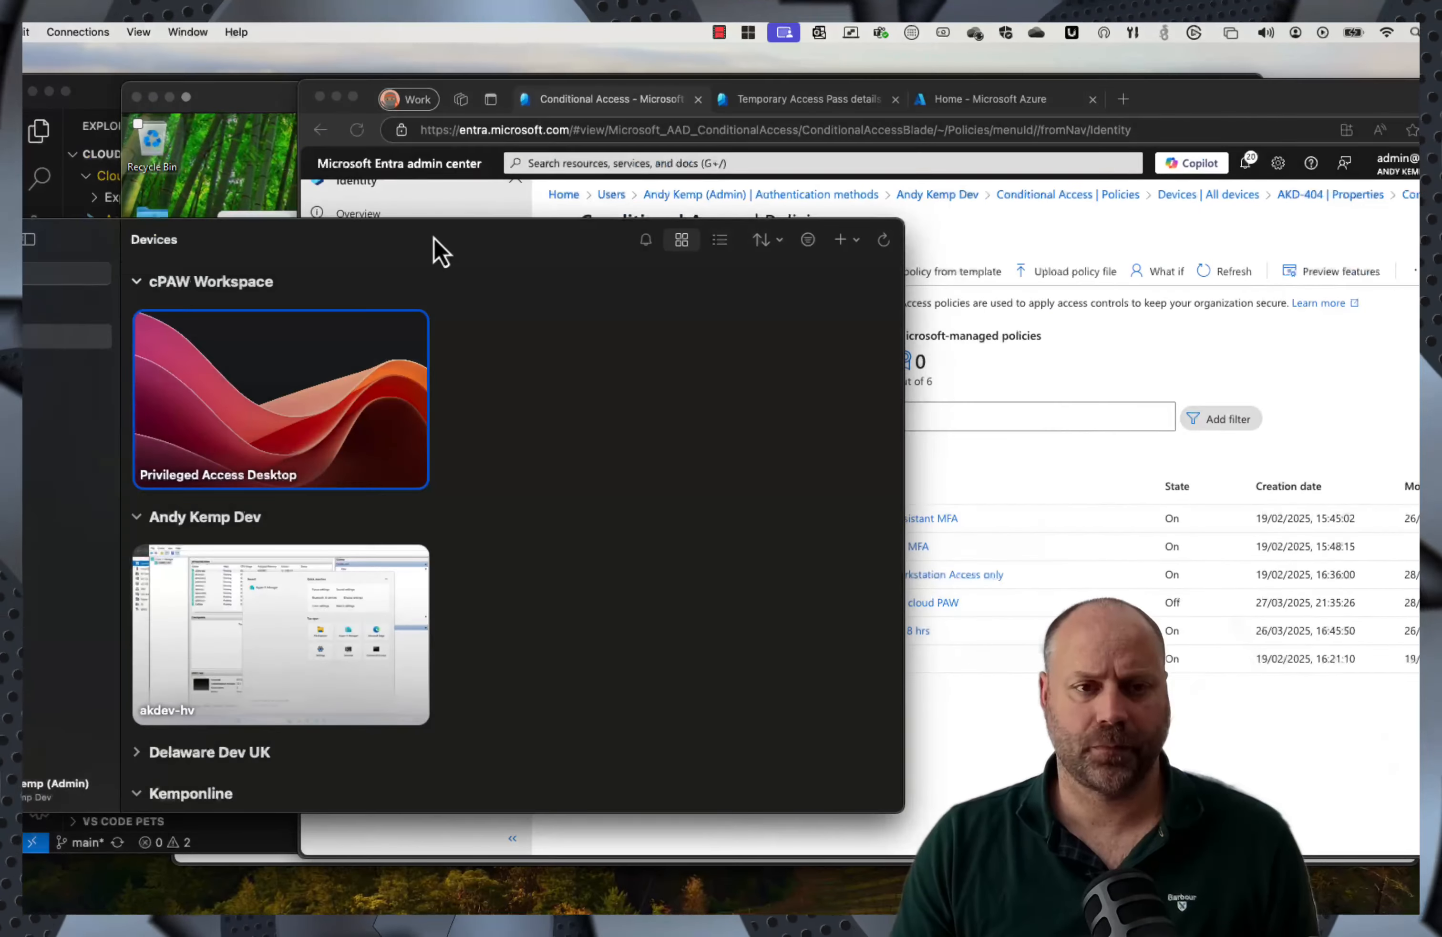
double_click(533, 216)
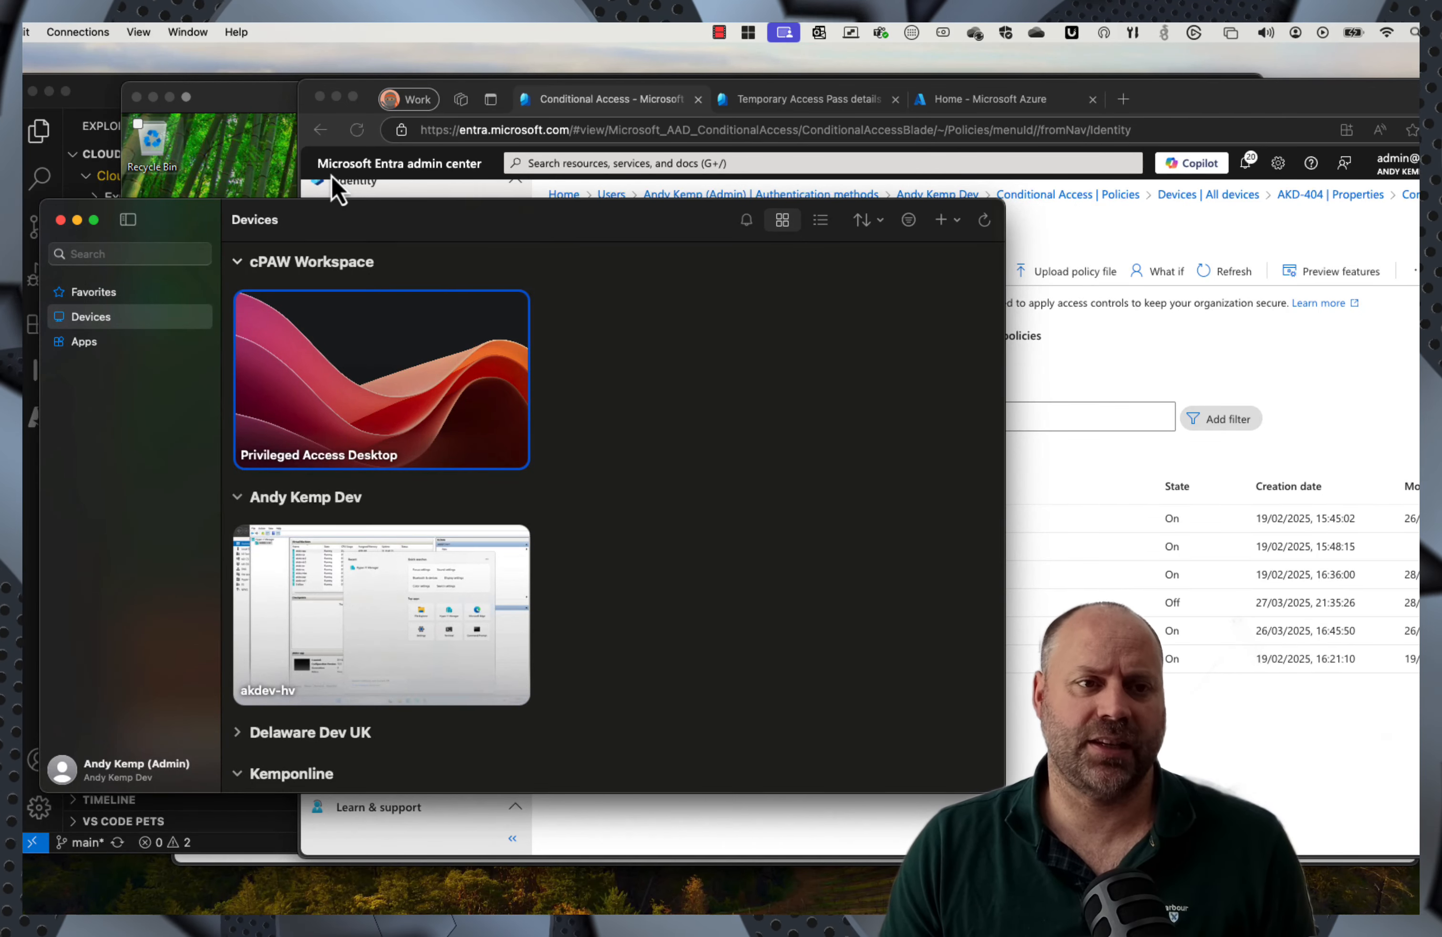
mouse_move(418, 349)
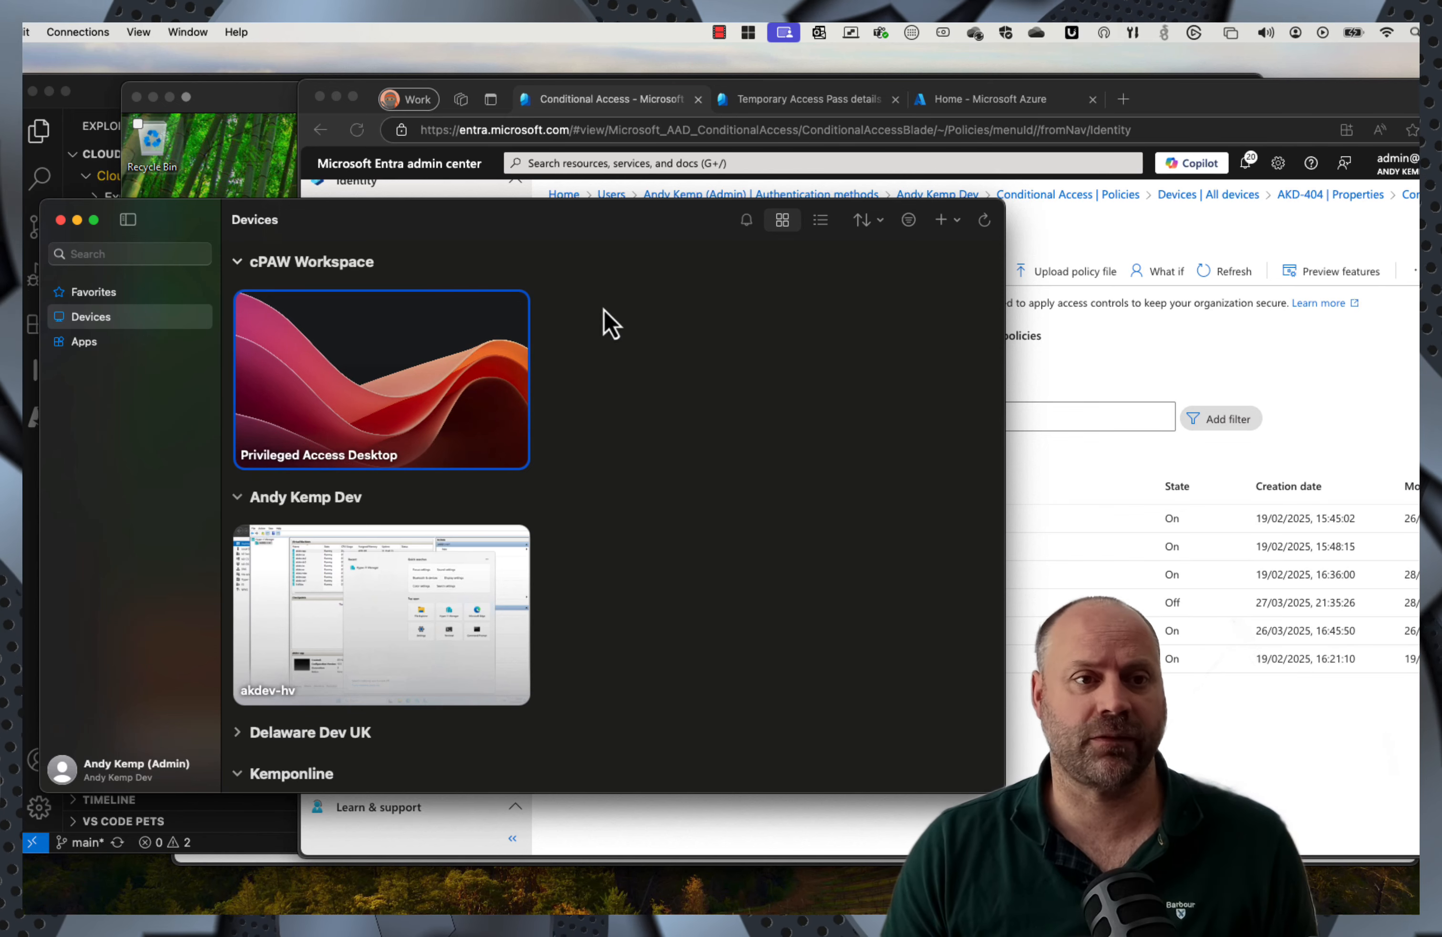
click(232, 105)
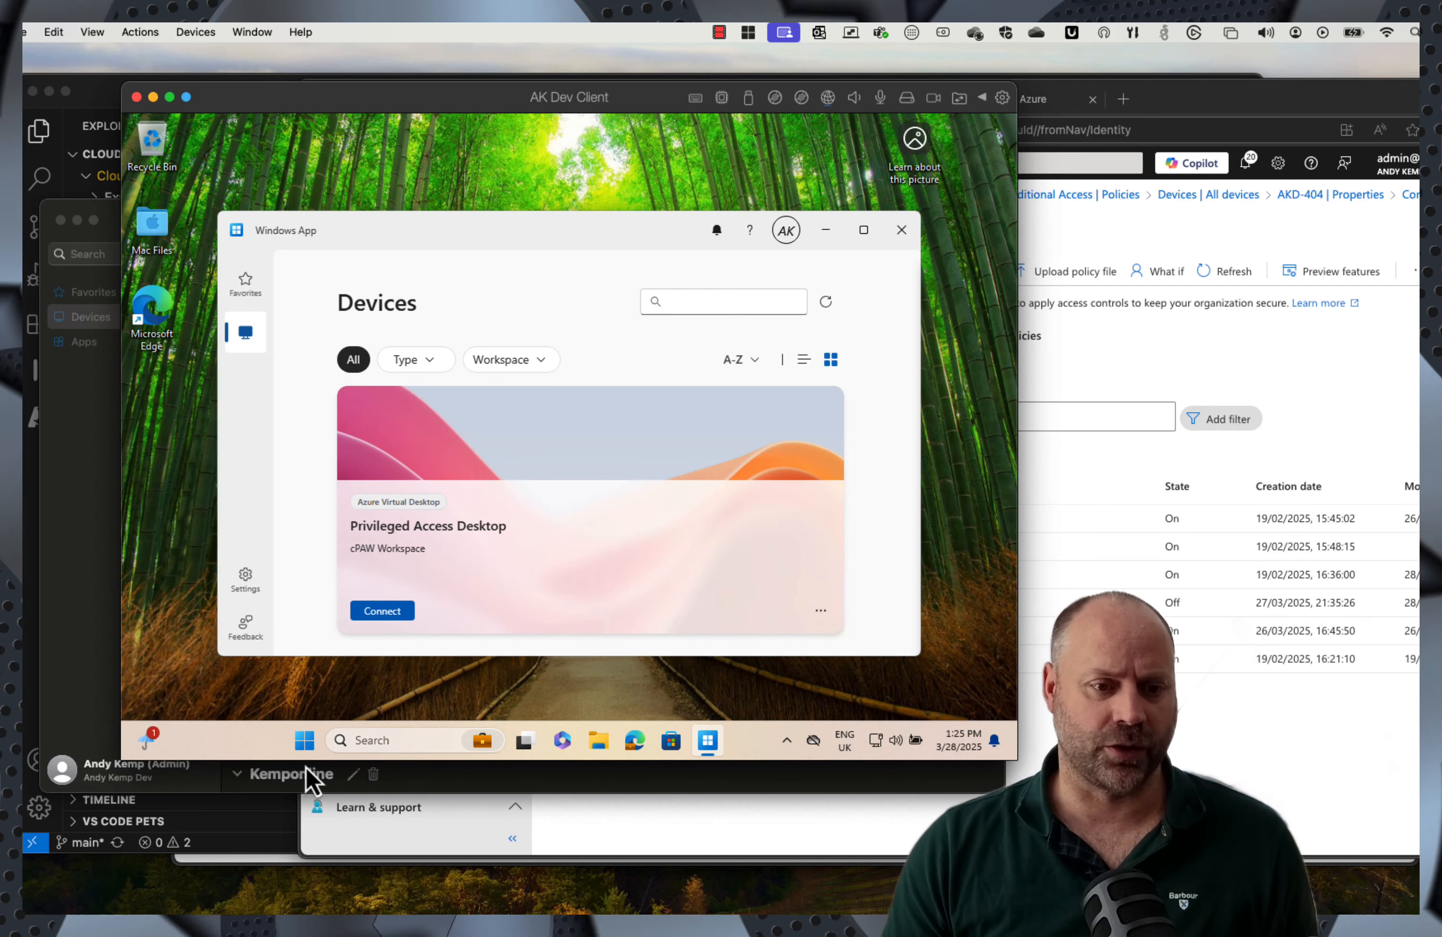
Step: Launch Edge on the client and go to portal.office.com
click(304, 740)
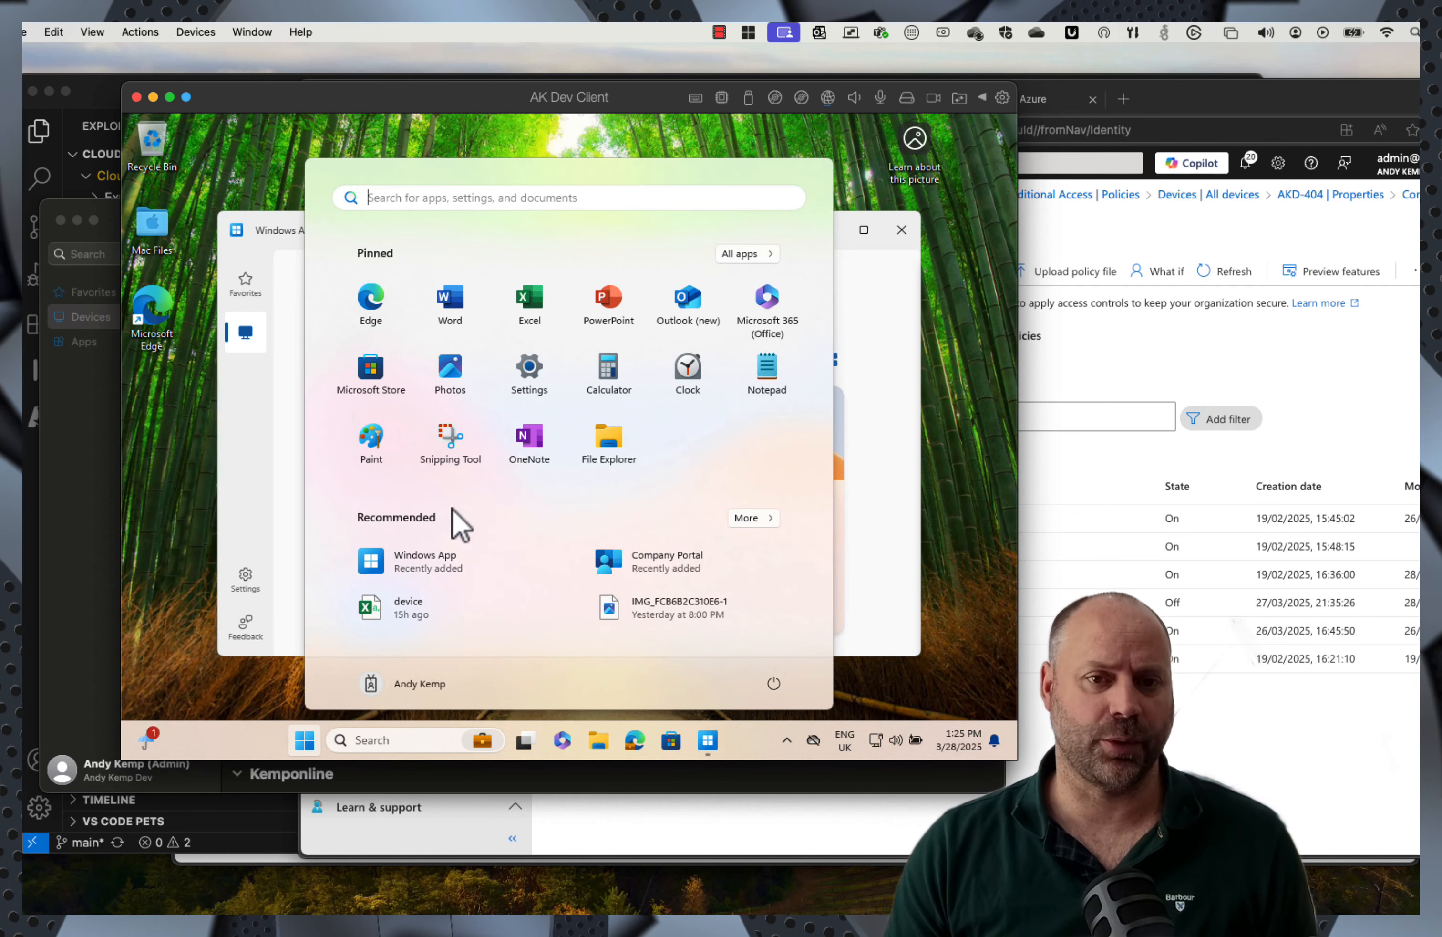
click(637, 746)
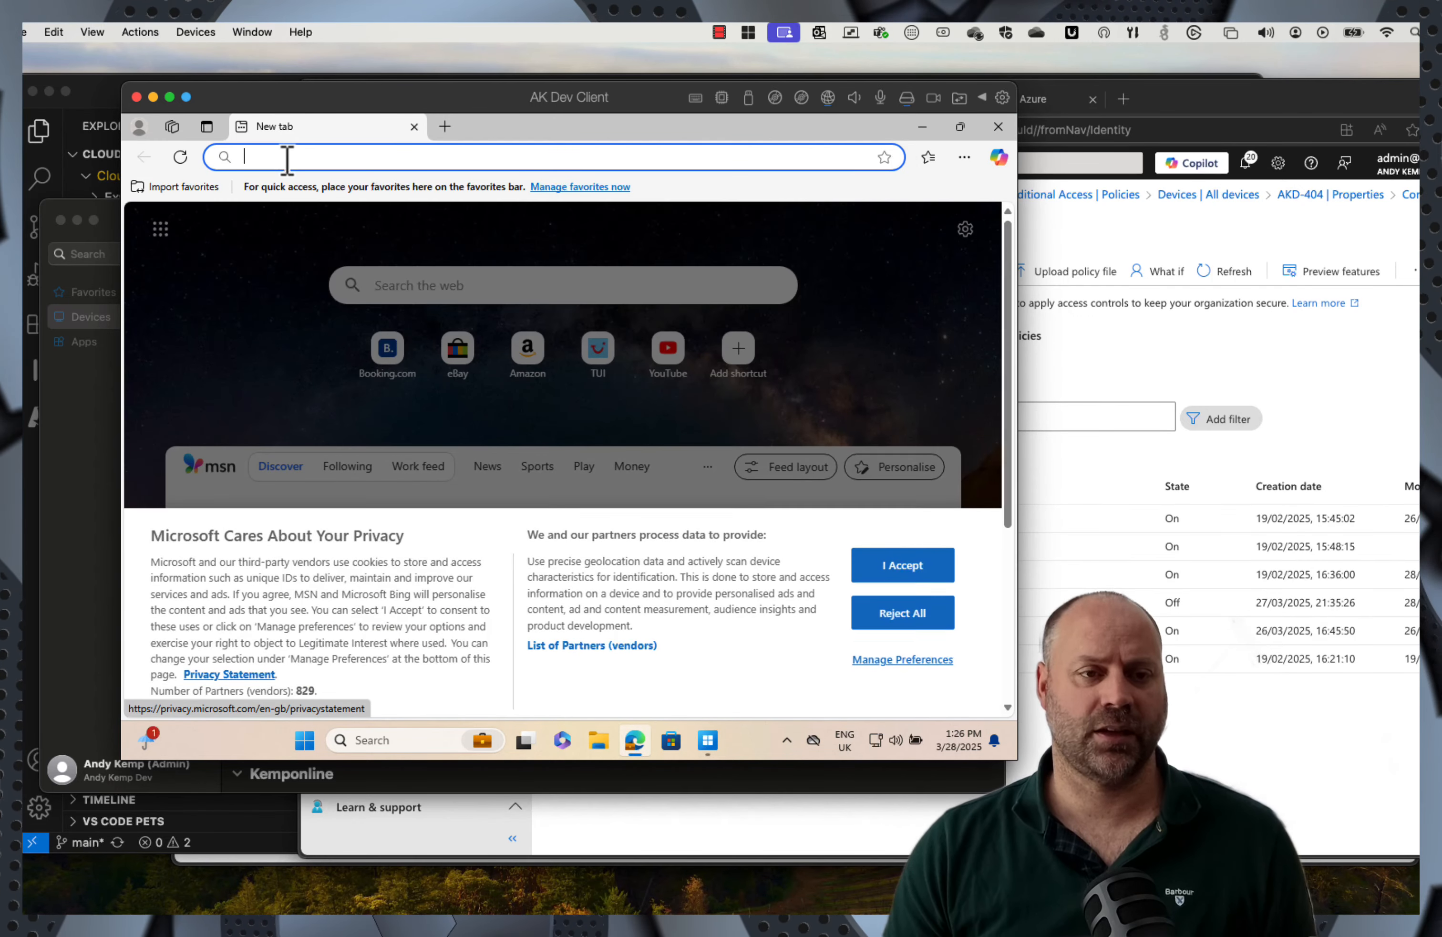
click(287, 157)
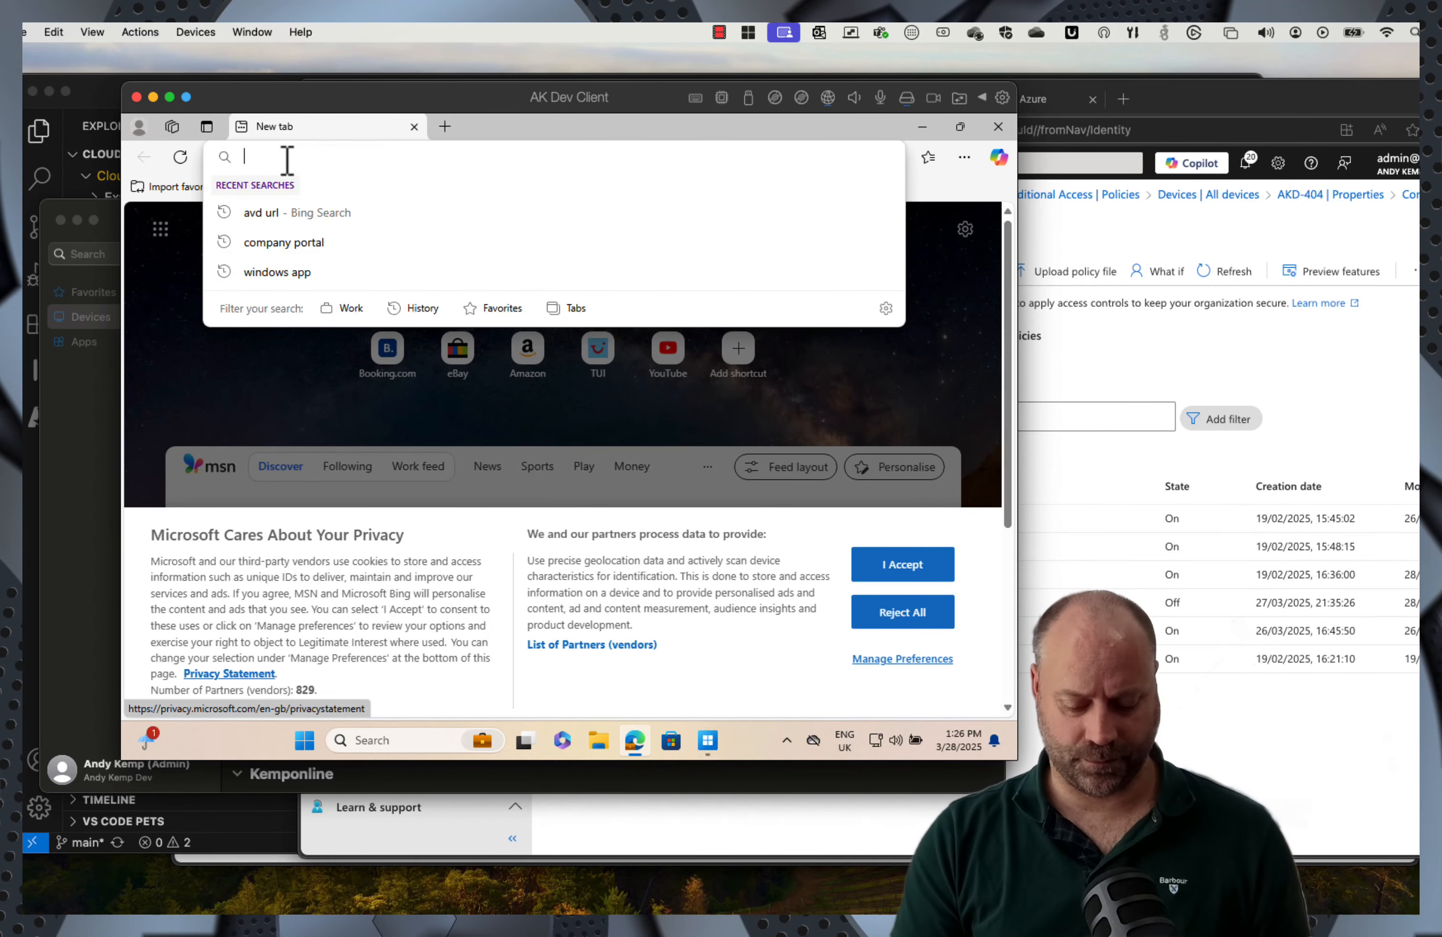
text(portal.office.com)
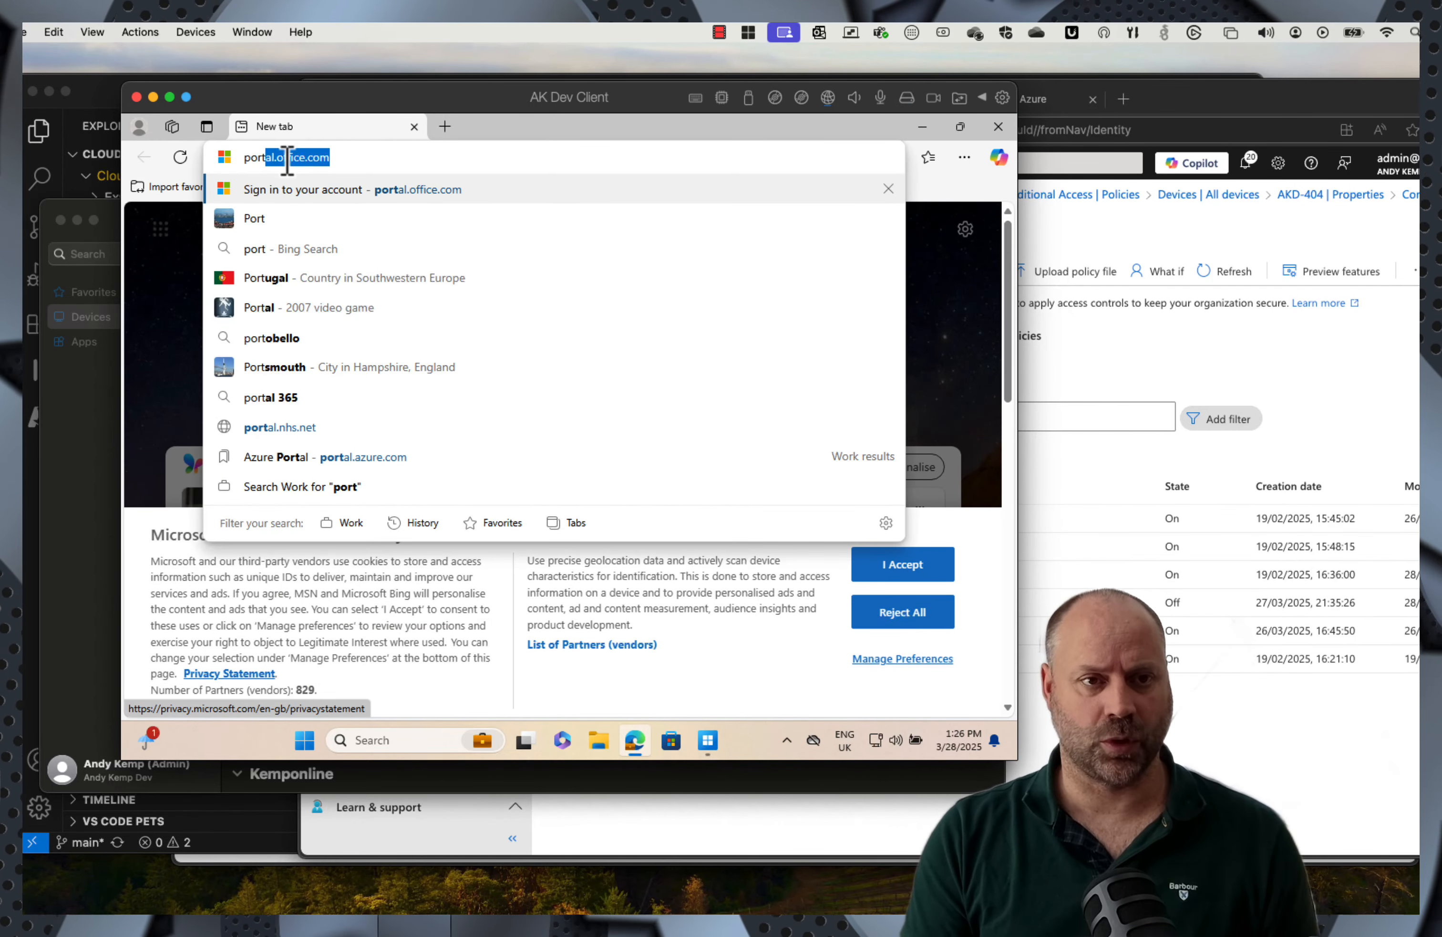
key(Return)
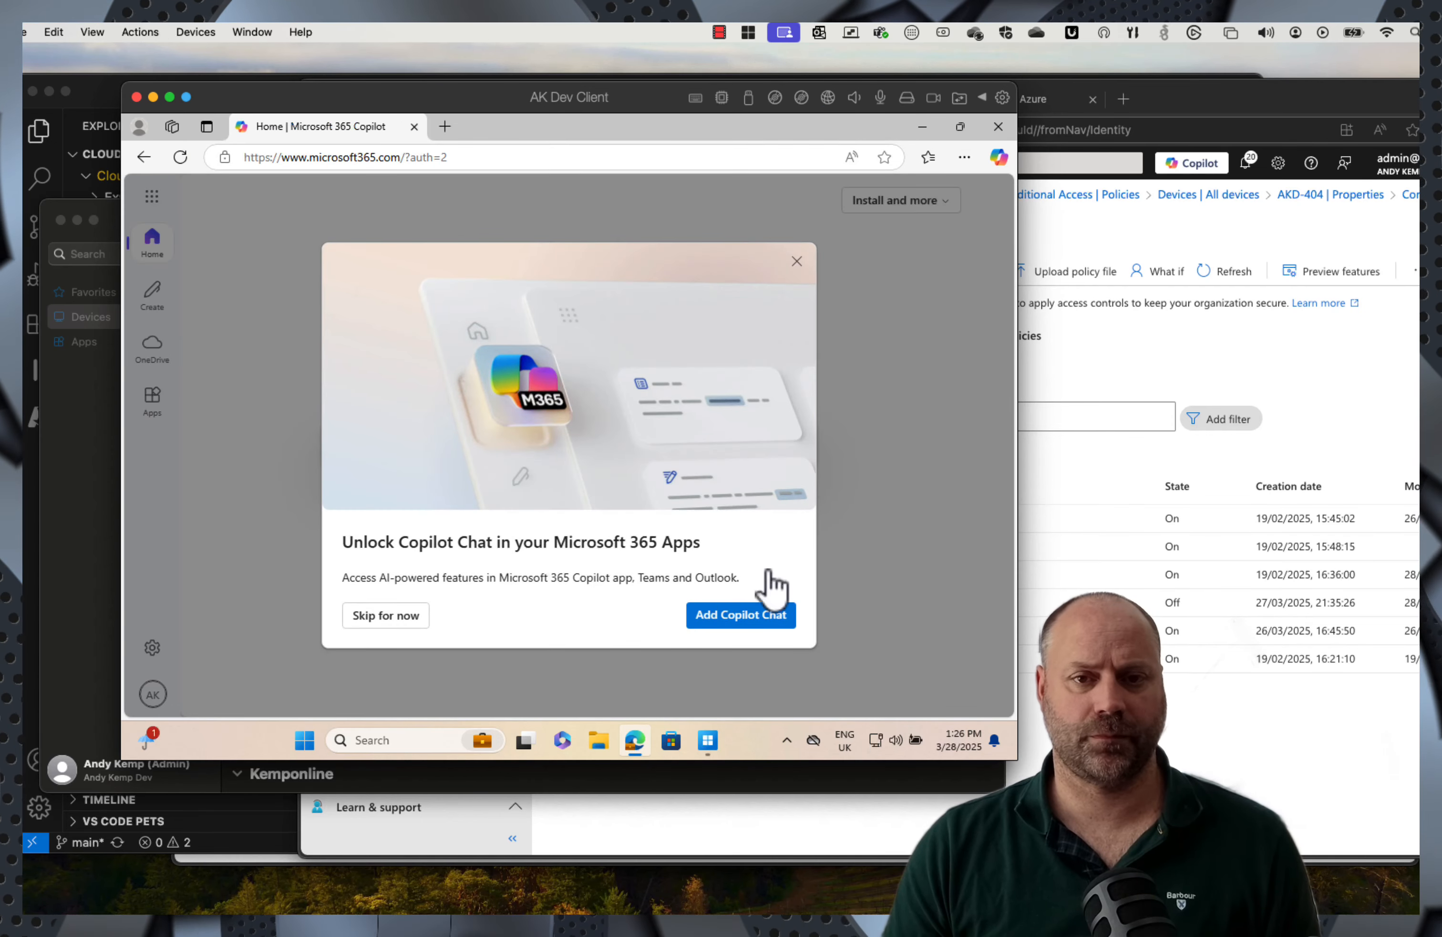
Step: Dismiss the Copilot Chat promotion and check the signed-in account details
click(797, 261)
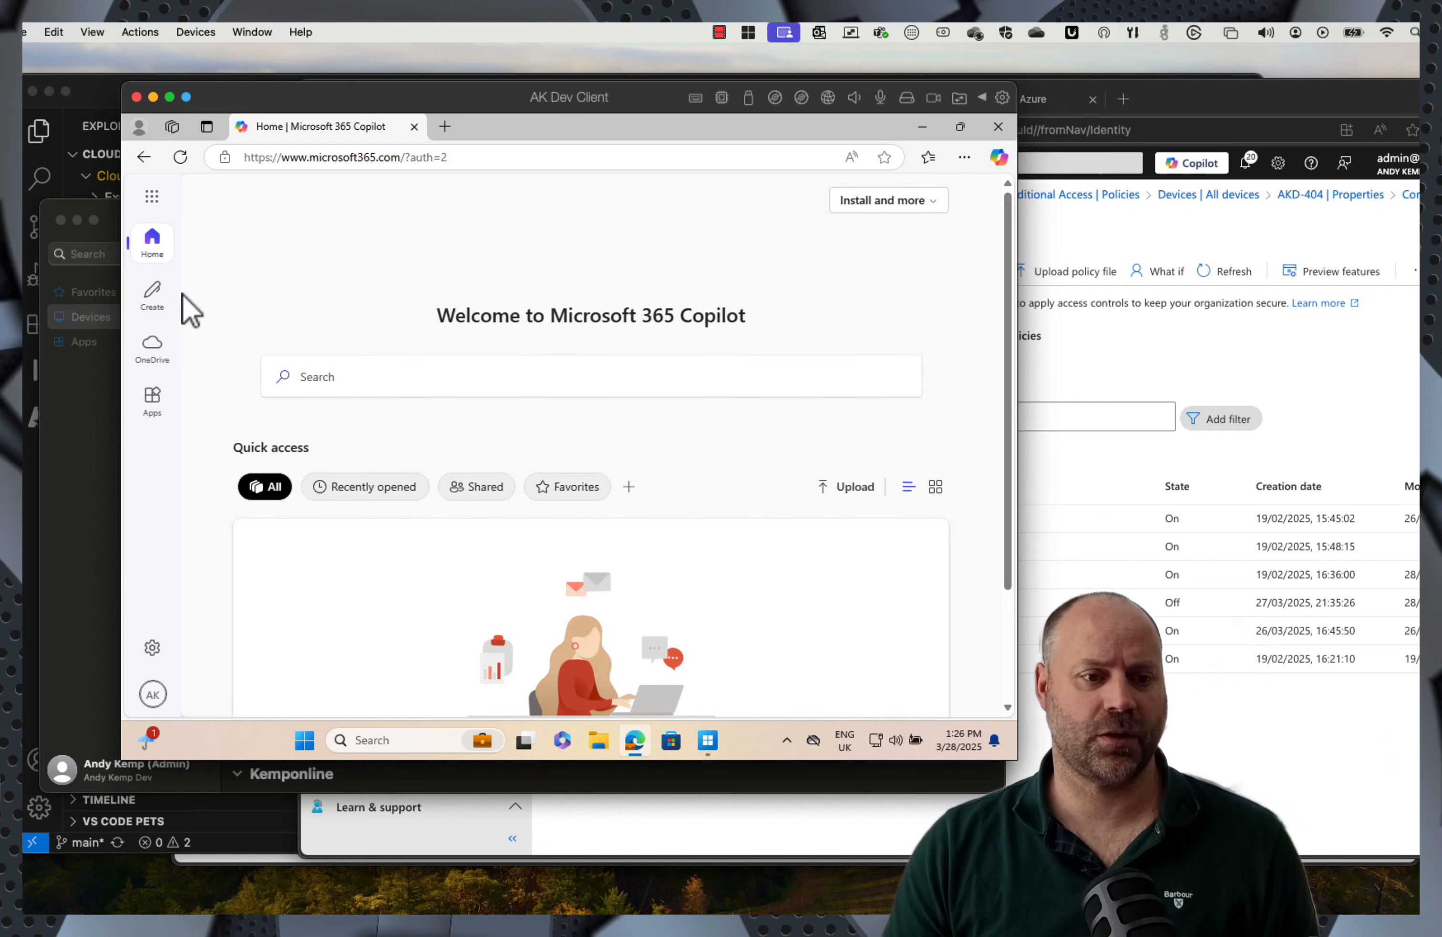
click(153, 694)
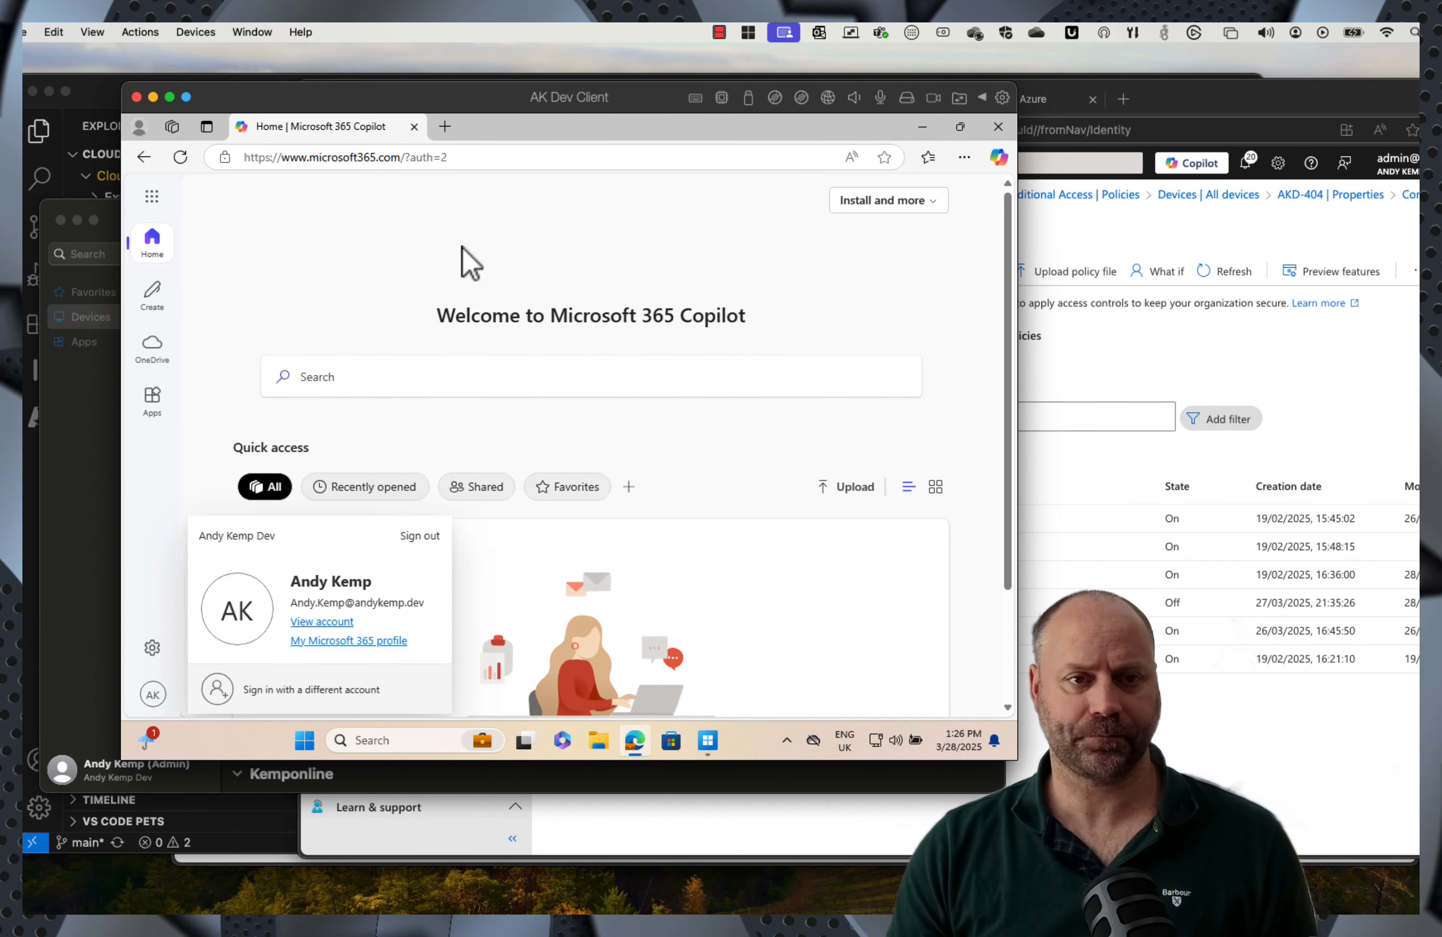
click(462, 262)
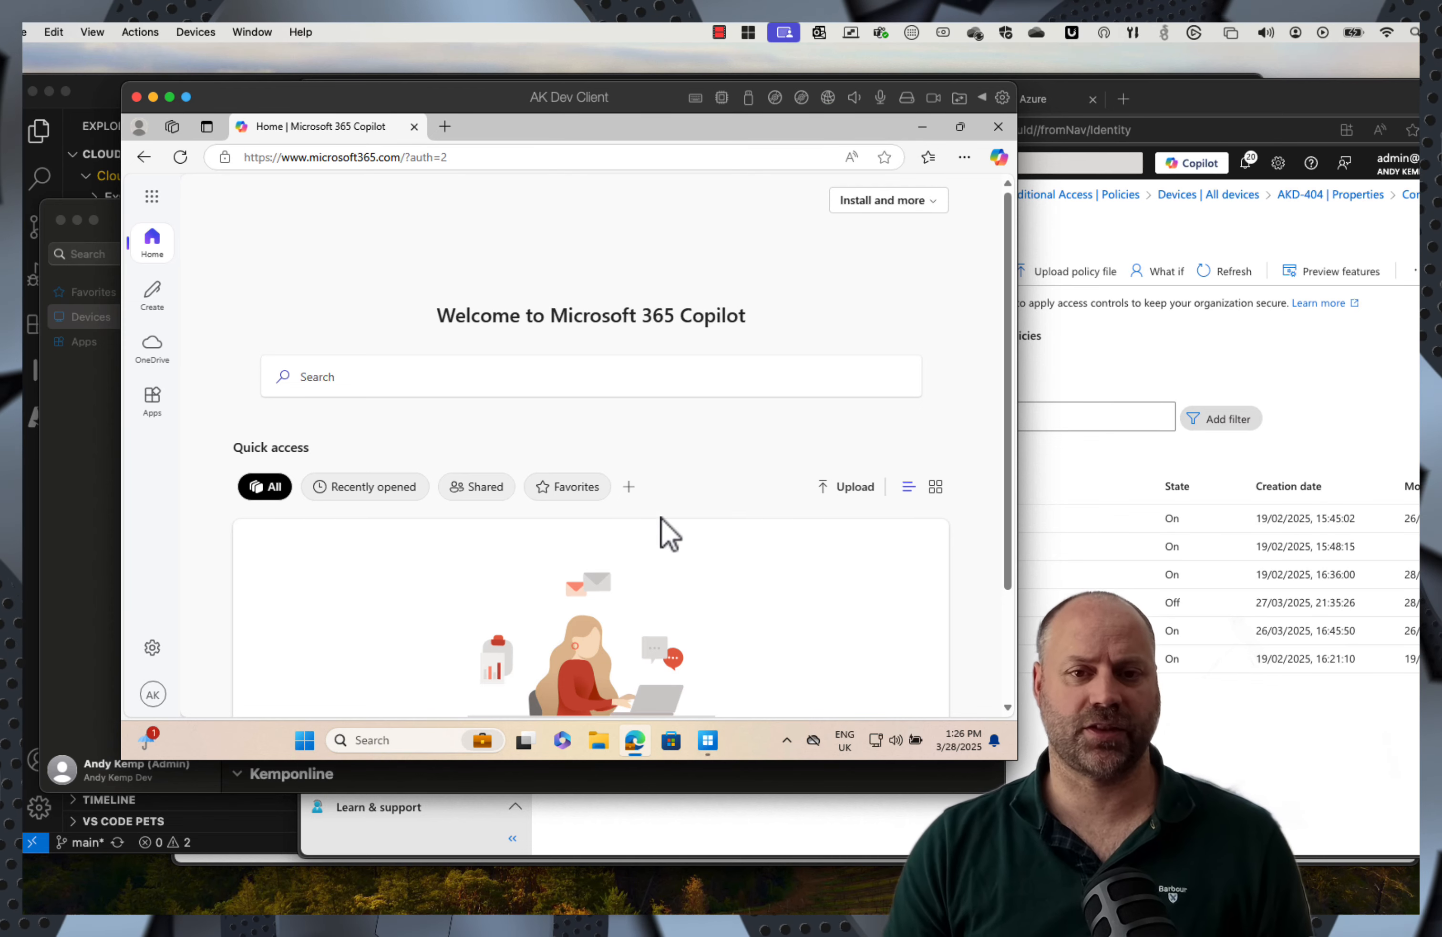
Step: Check Windows App's signed-in accounts via the AK avatar, then return to the Conditional Access policies
click(712, 747)
click(788, 232)
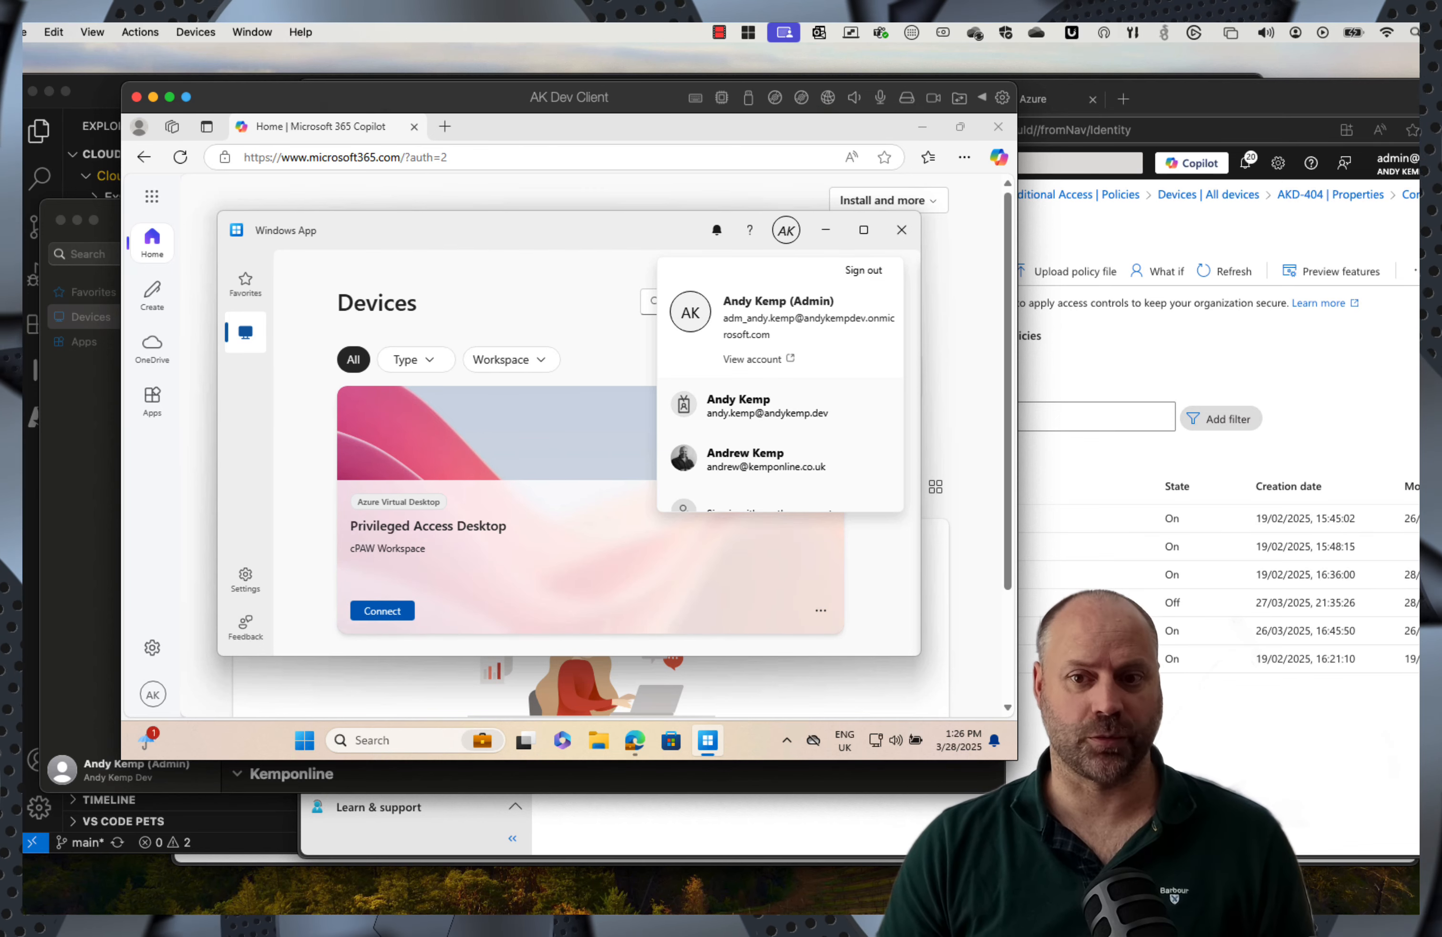
click(1058, 724)
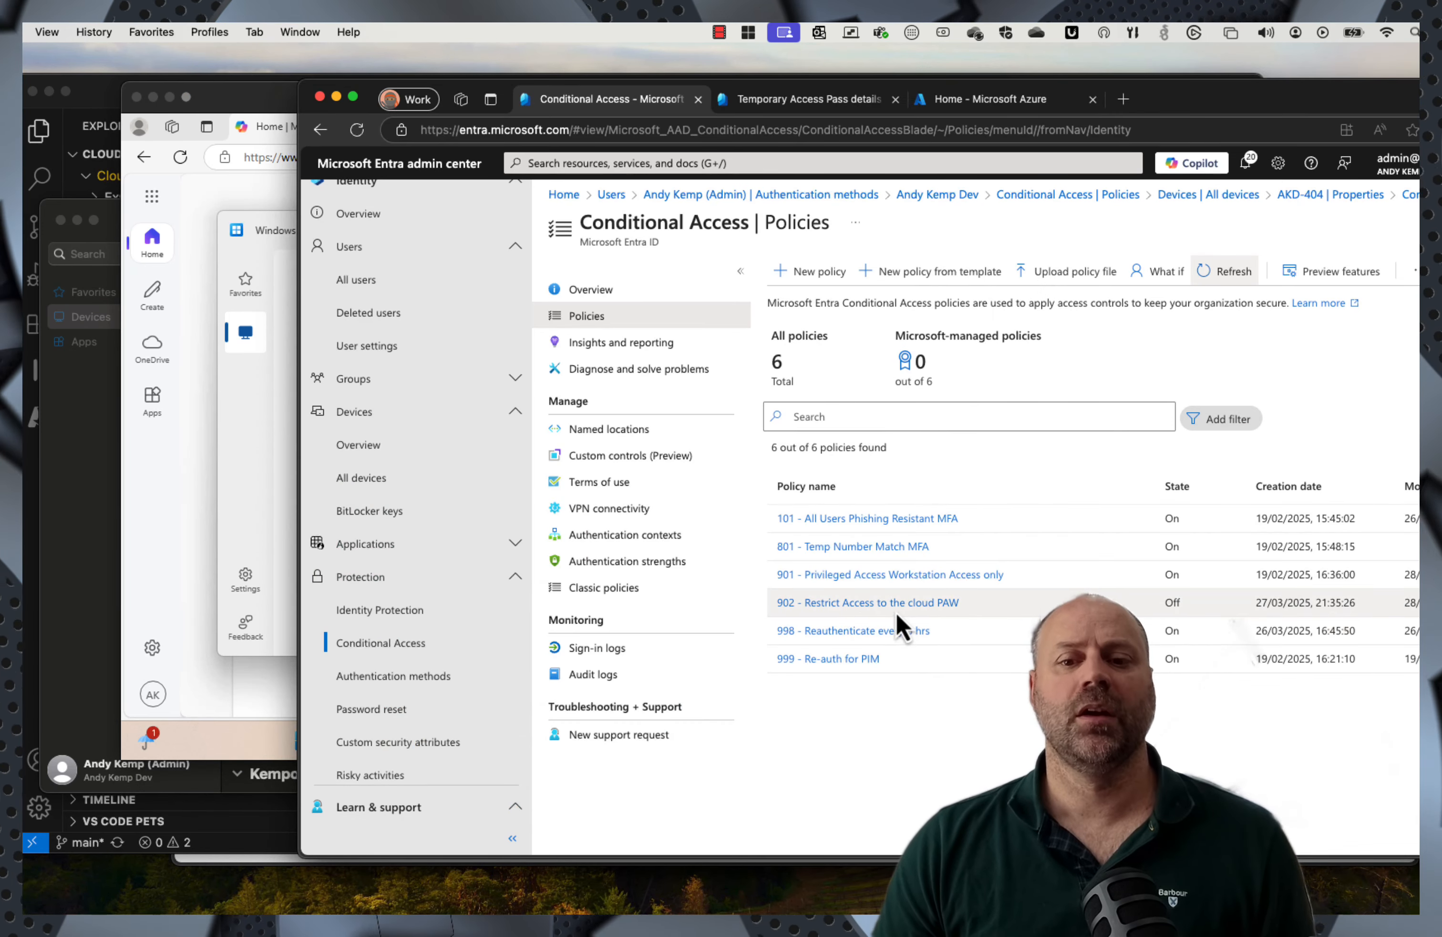
Step: Open policy 902 and inspect its included and excluded users, target resources and device-filter condition
click(865, 603)
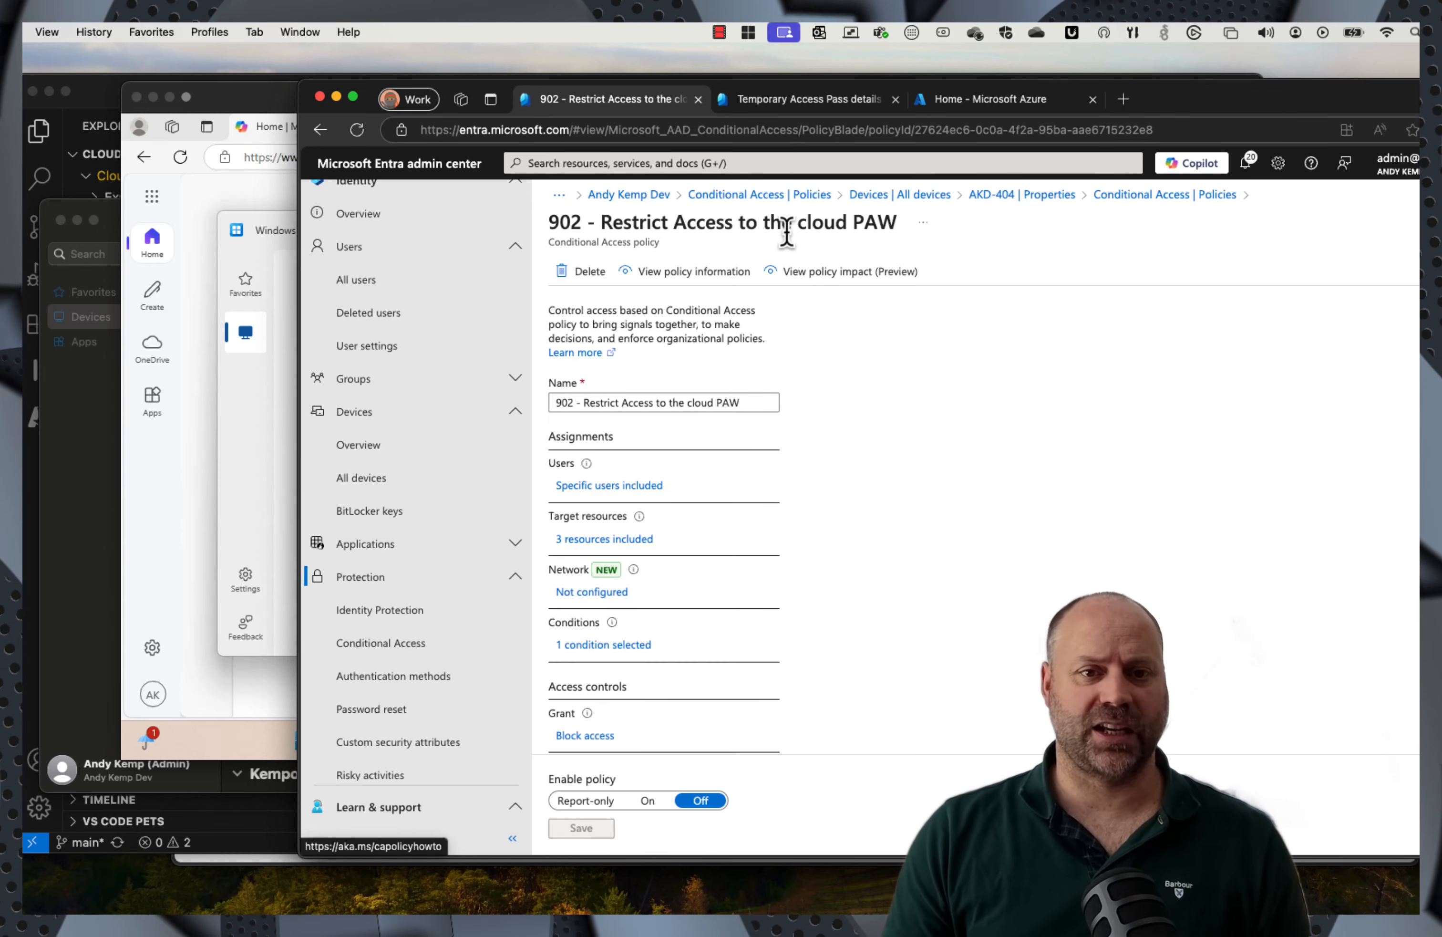
click(611, 490)
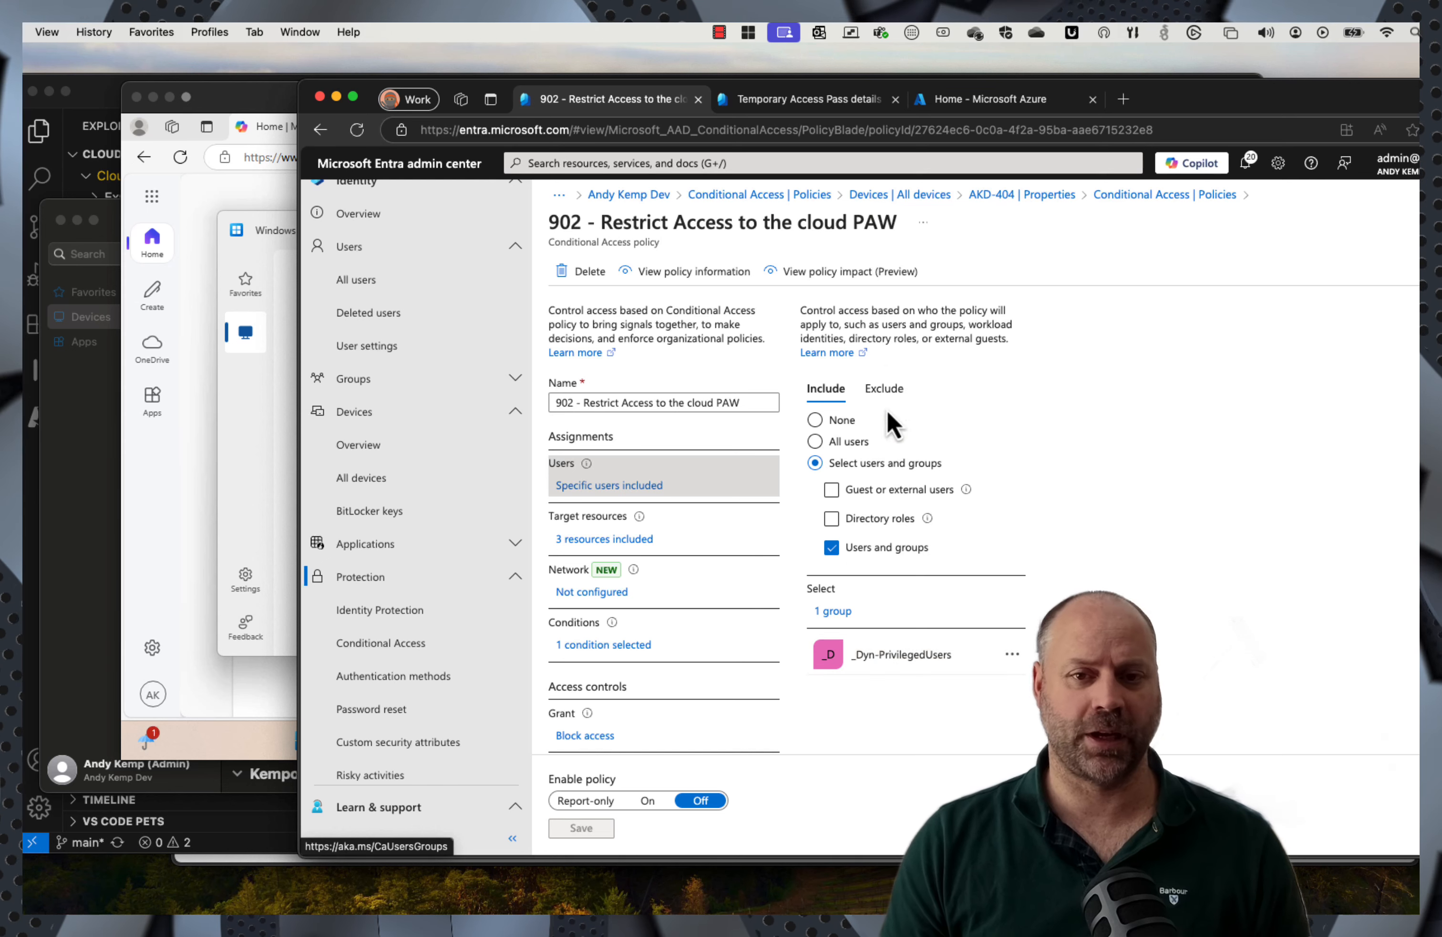
click(885, 392)
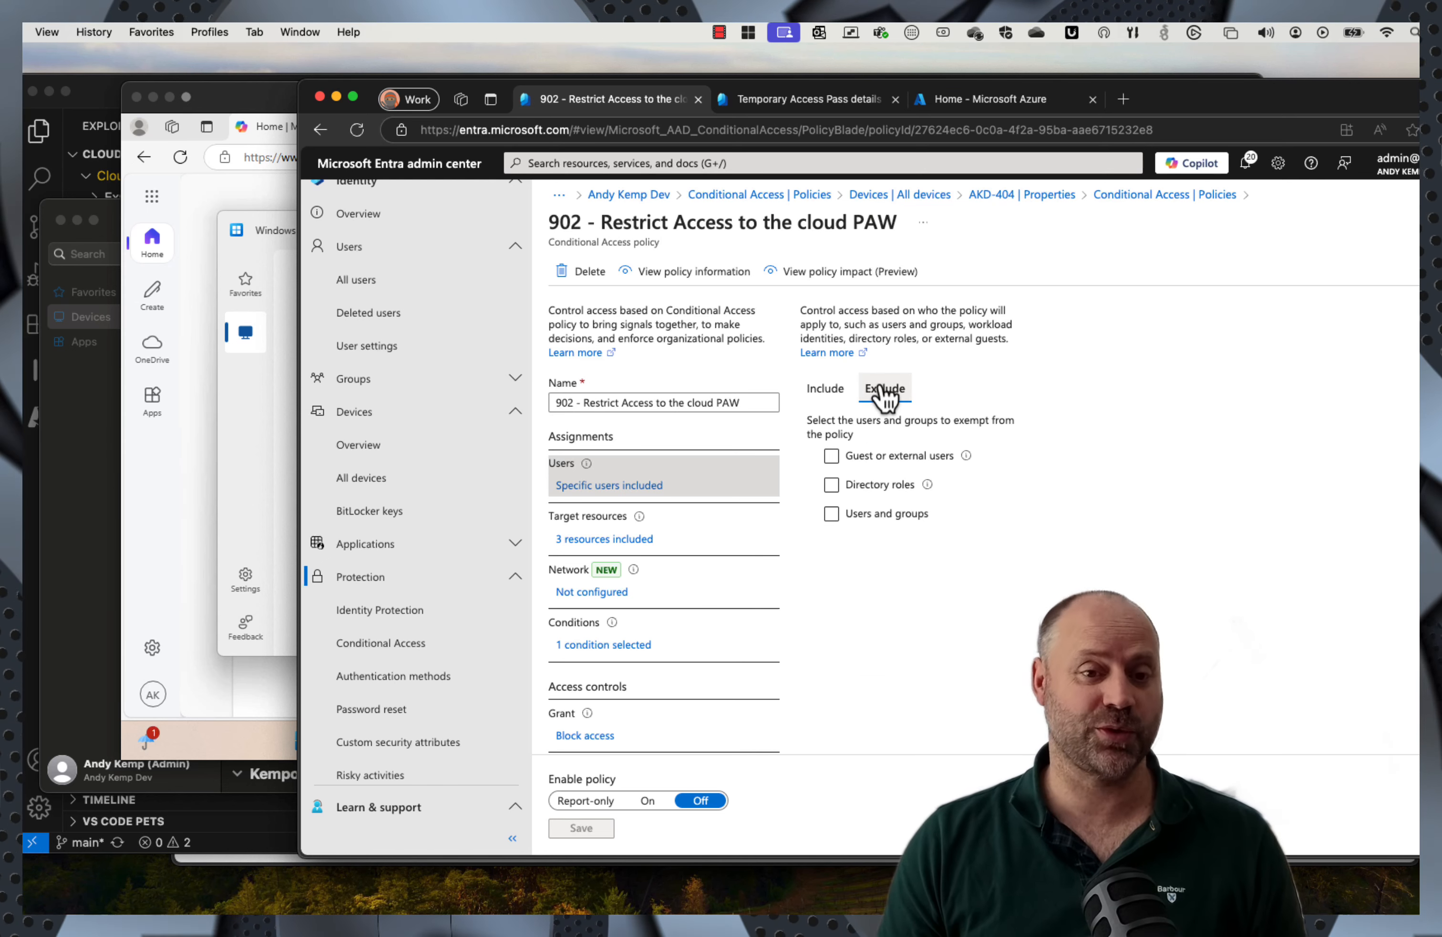
click(637, 542)
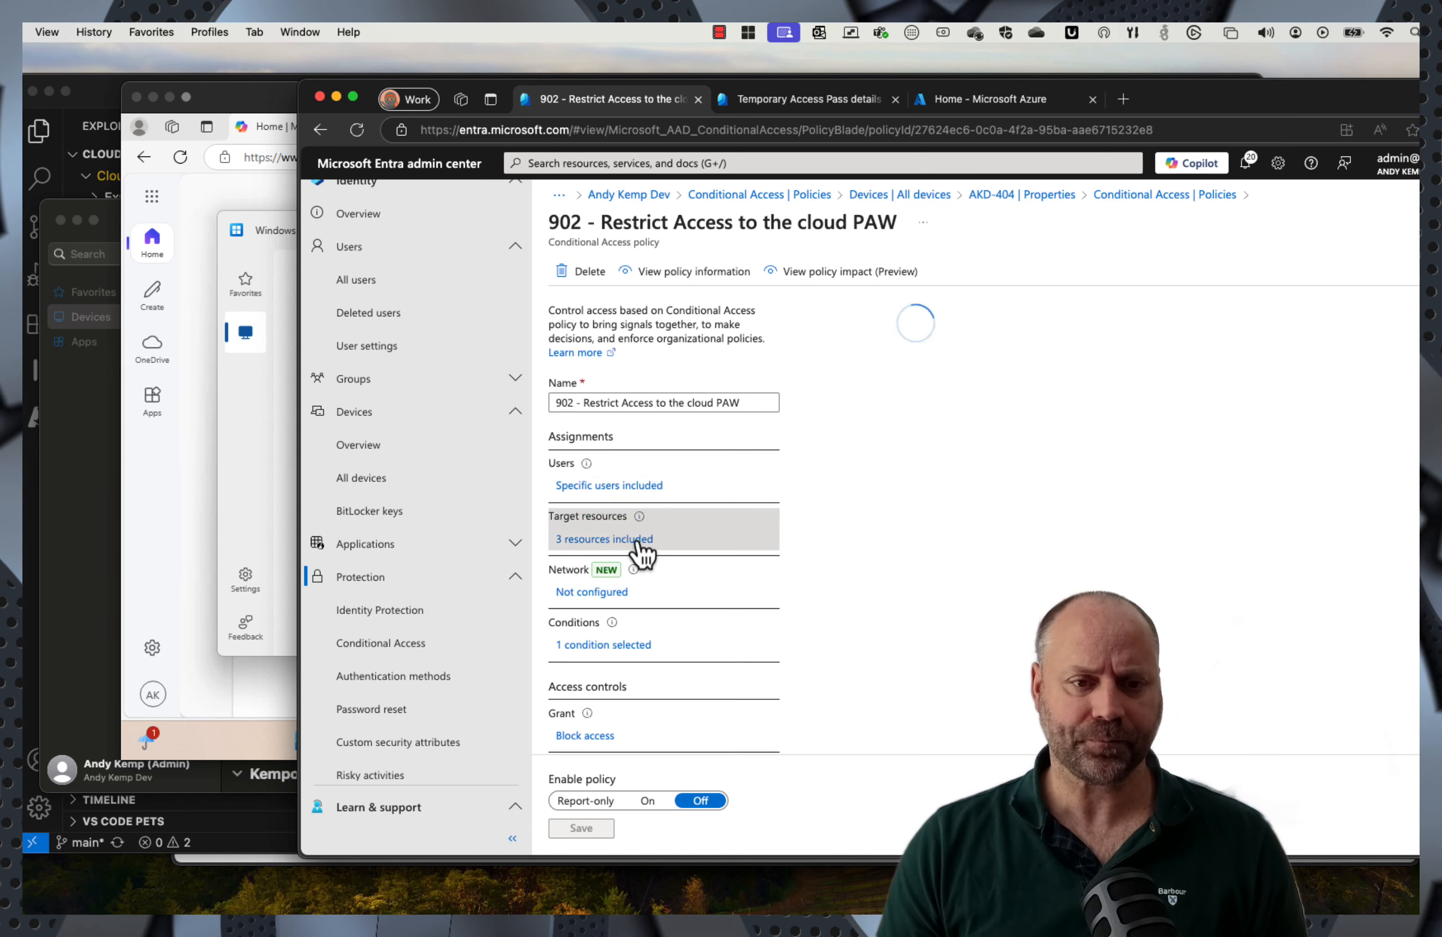
scroll(888, 650, down, 3)
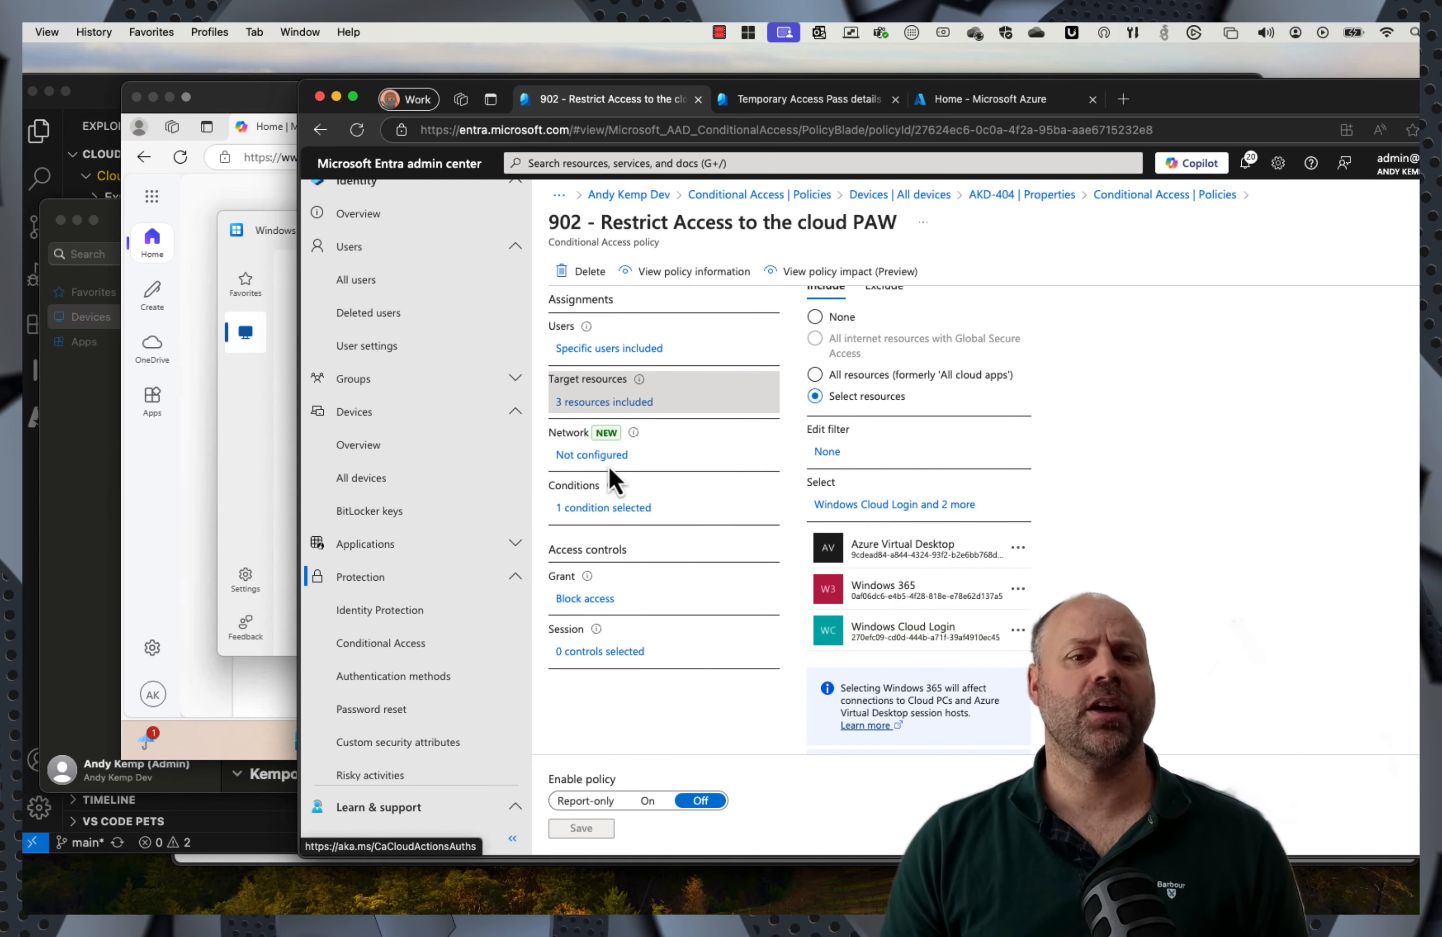
click(608, 509)
scroll(1028, 584, down, 3)
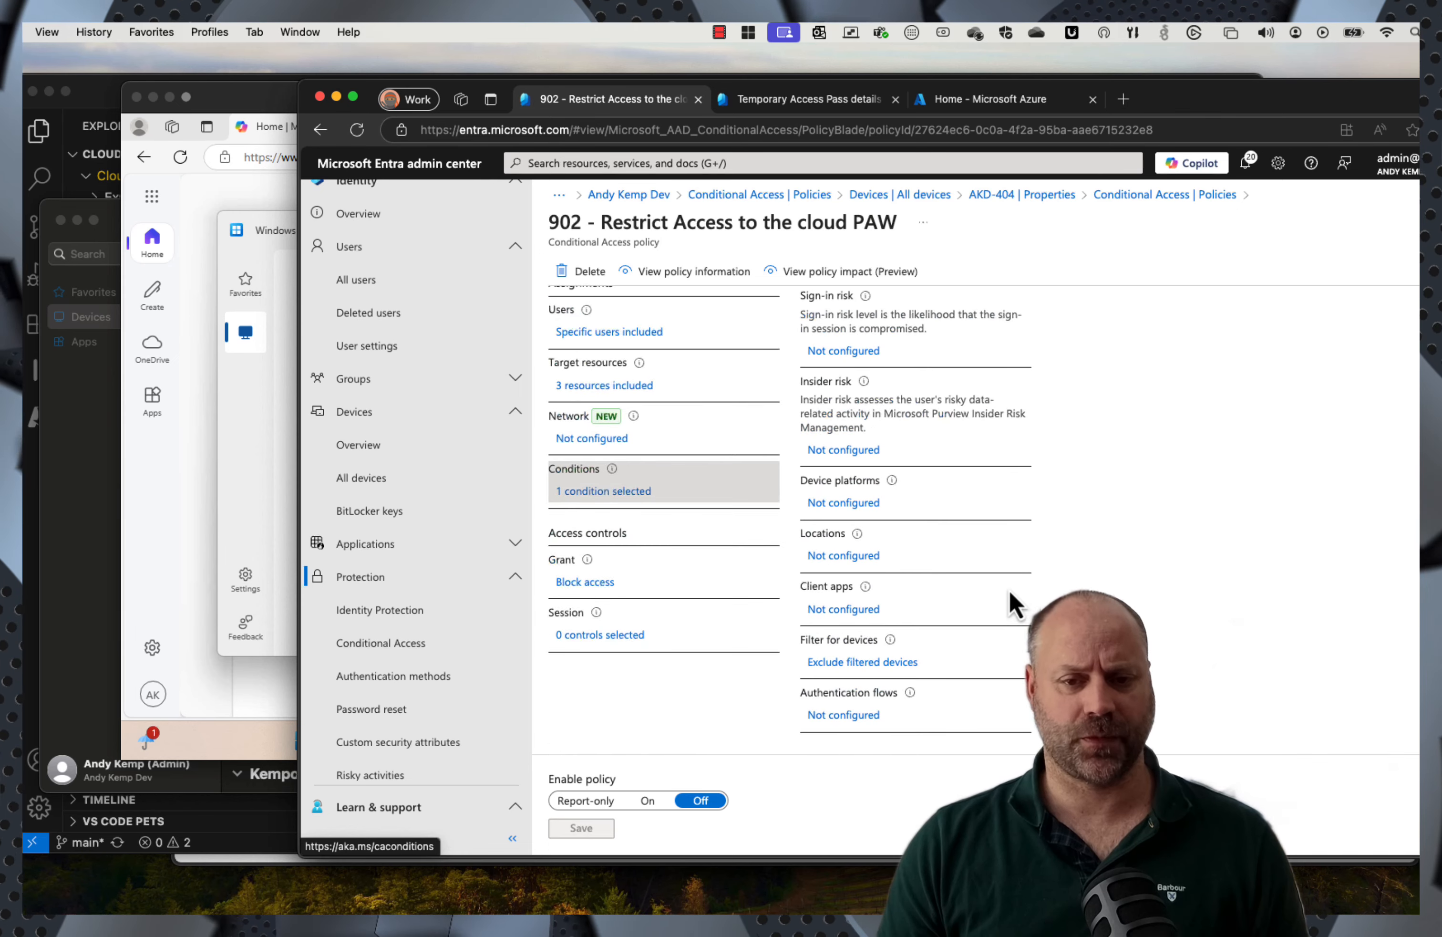
Step: Check the extensionAttribute1 device filter rule, then set policy 902 to On and save
click(849, 664)
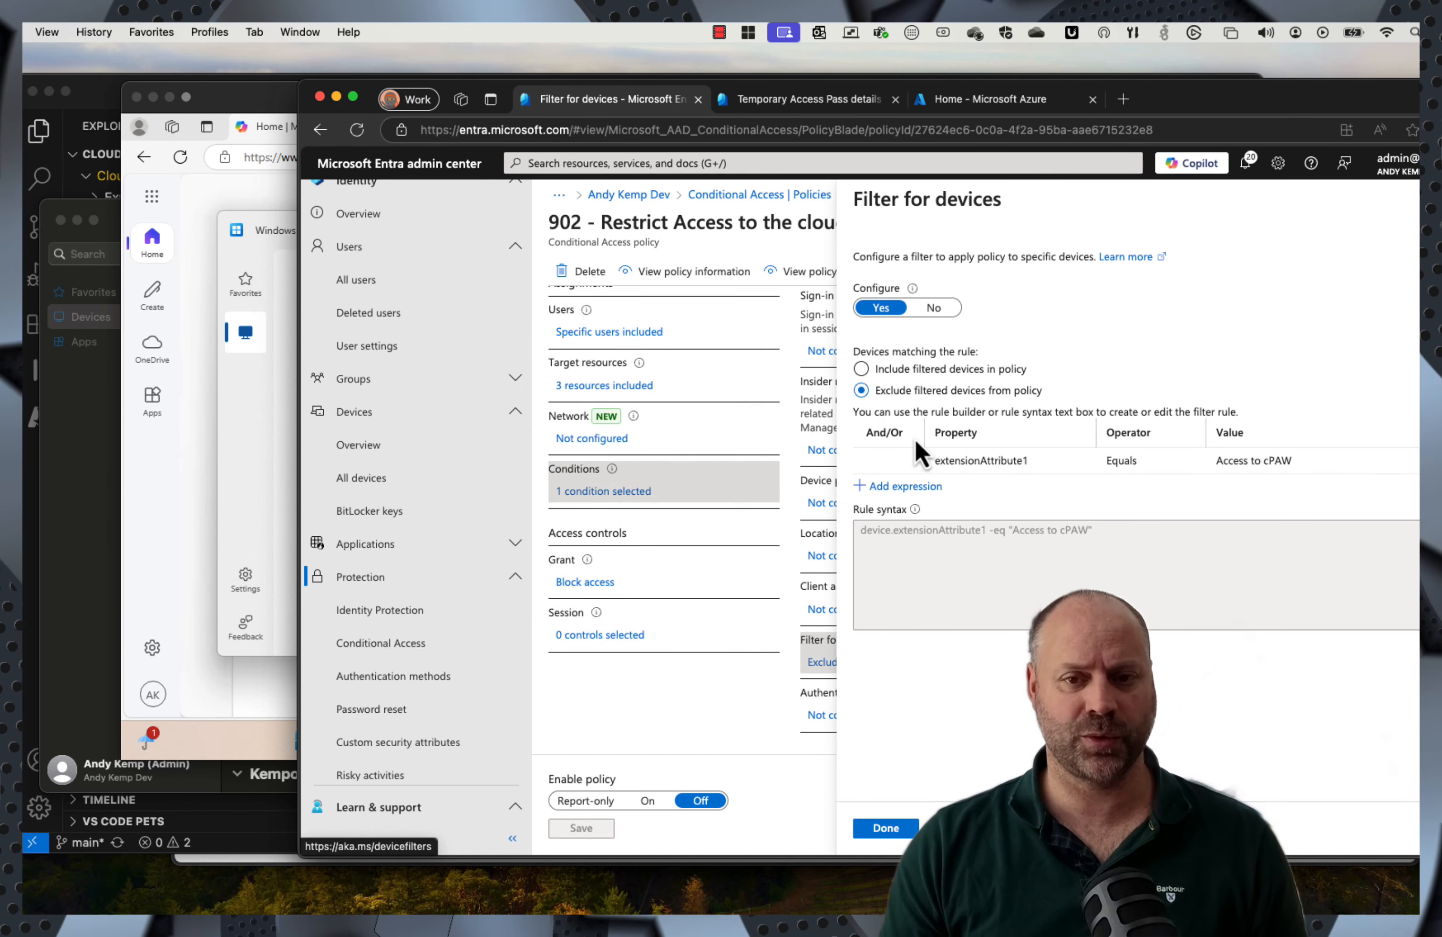
click(997, 466)
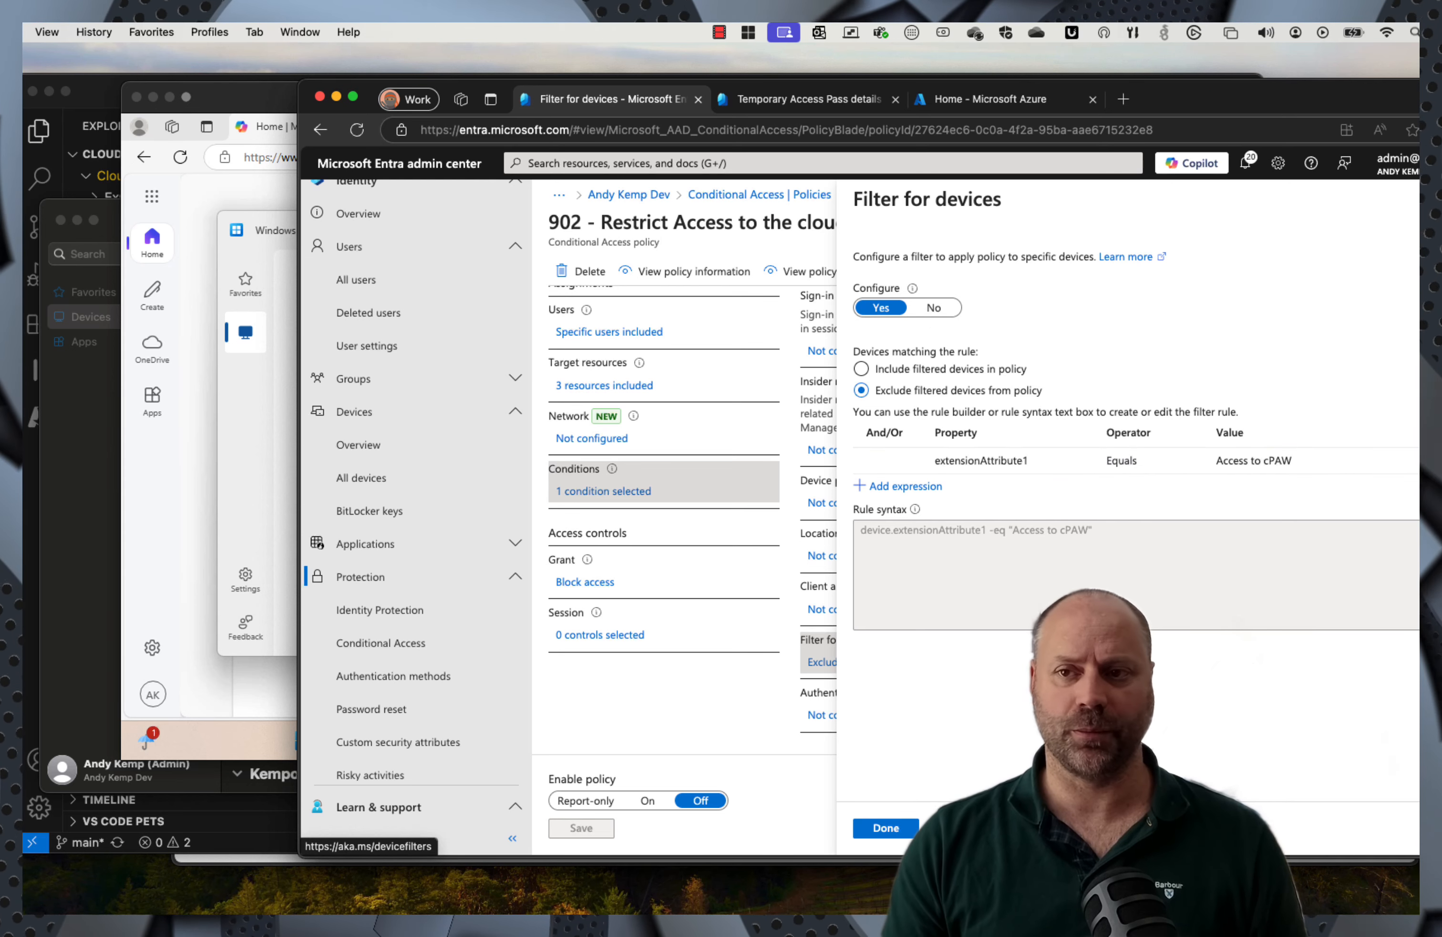
click(886, 828)
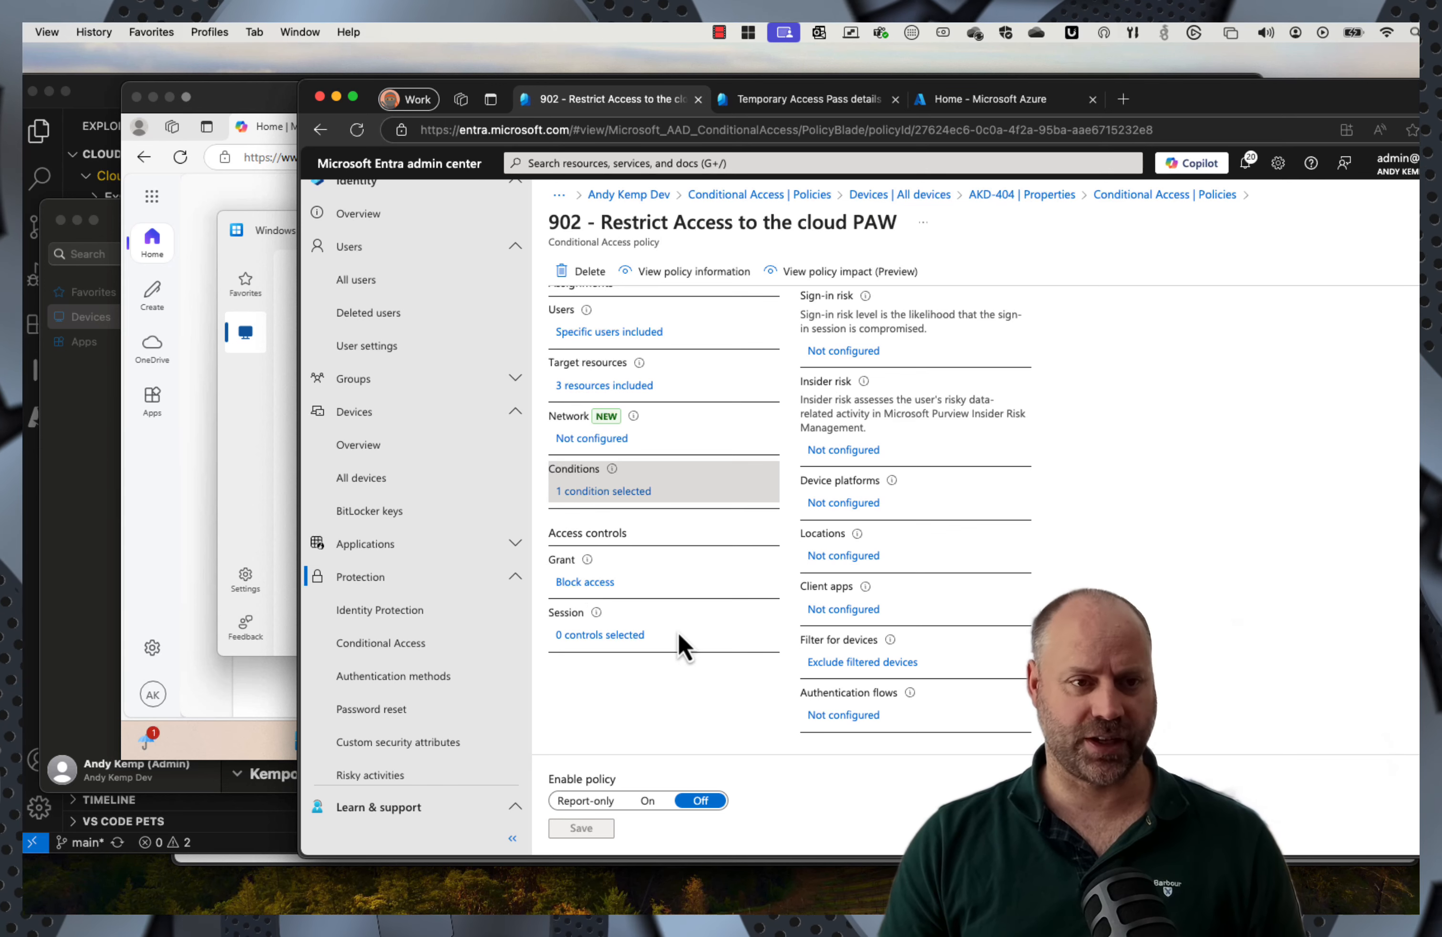
click(649, 801)
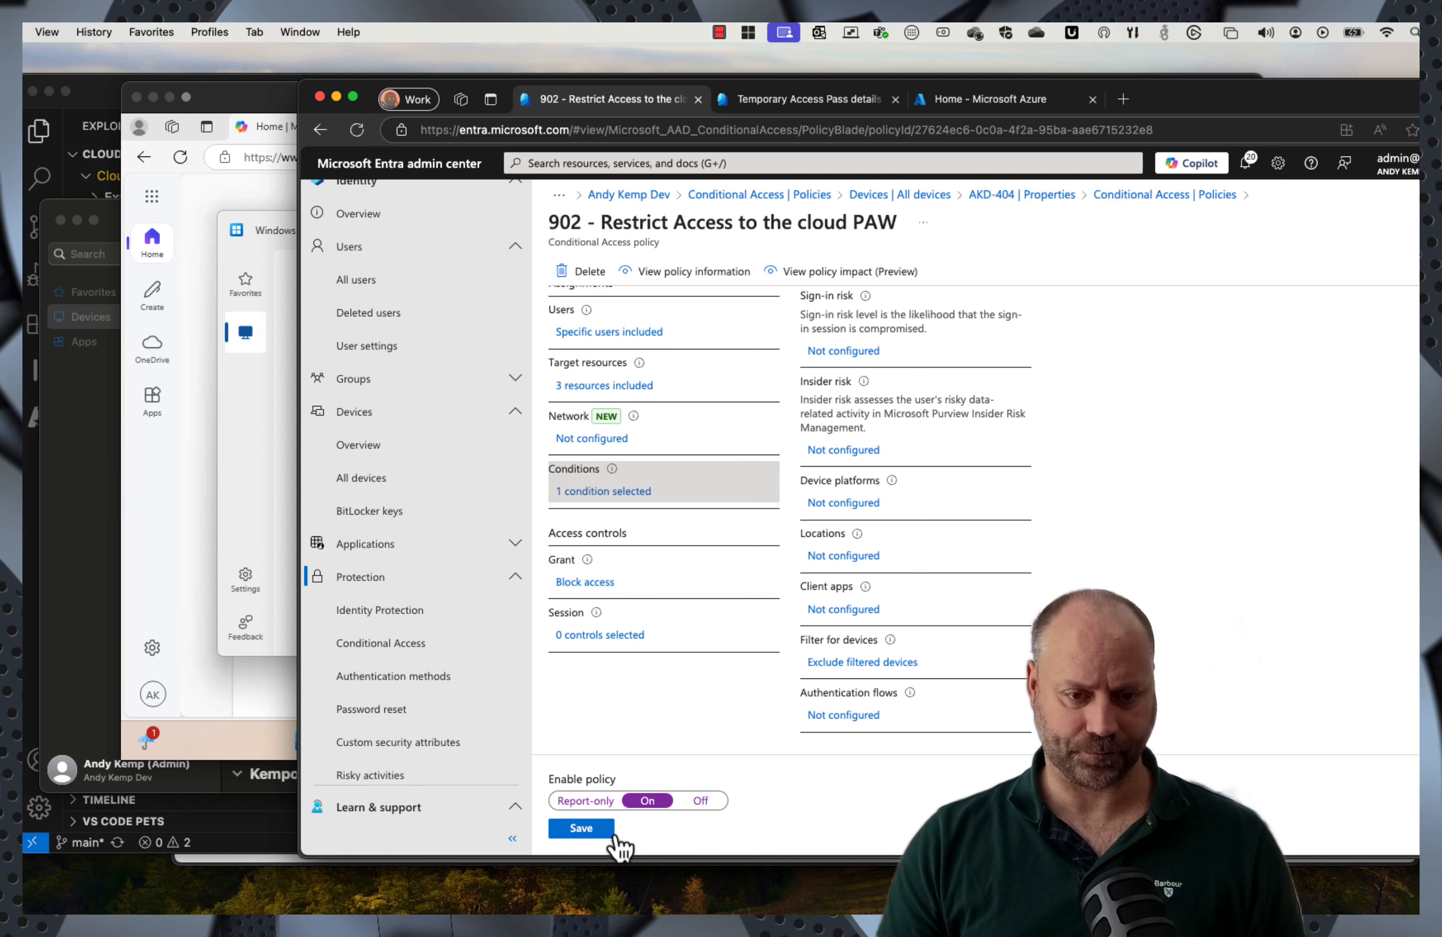
click(582, 829)
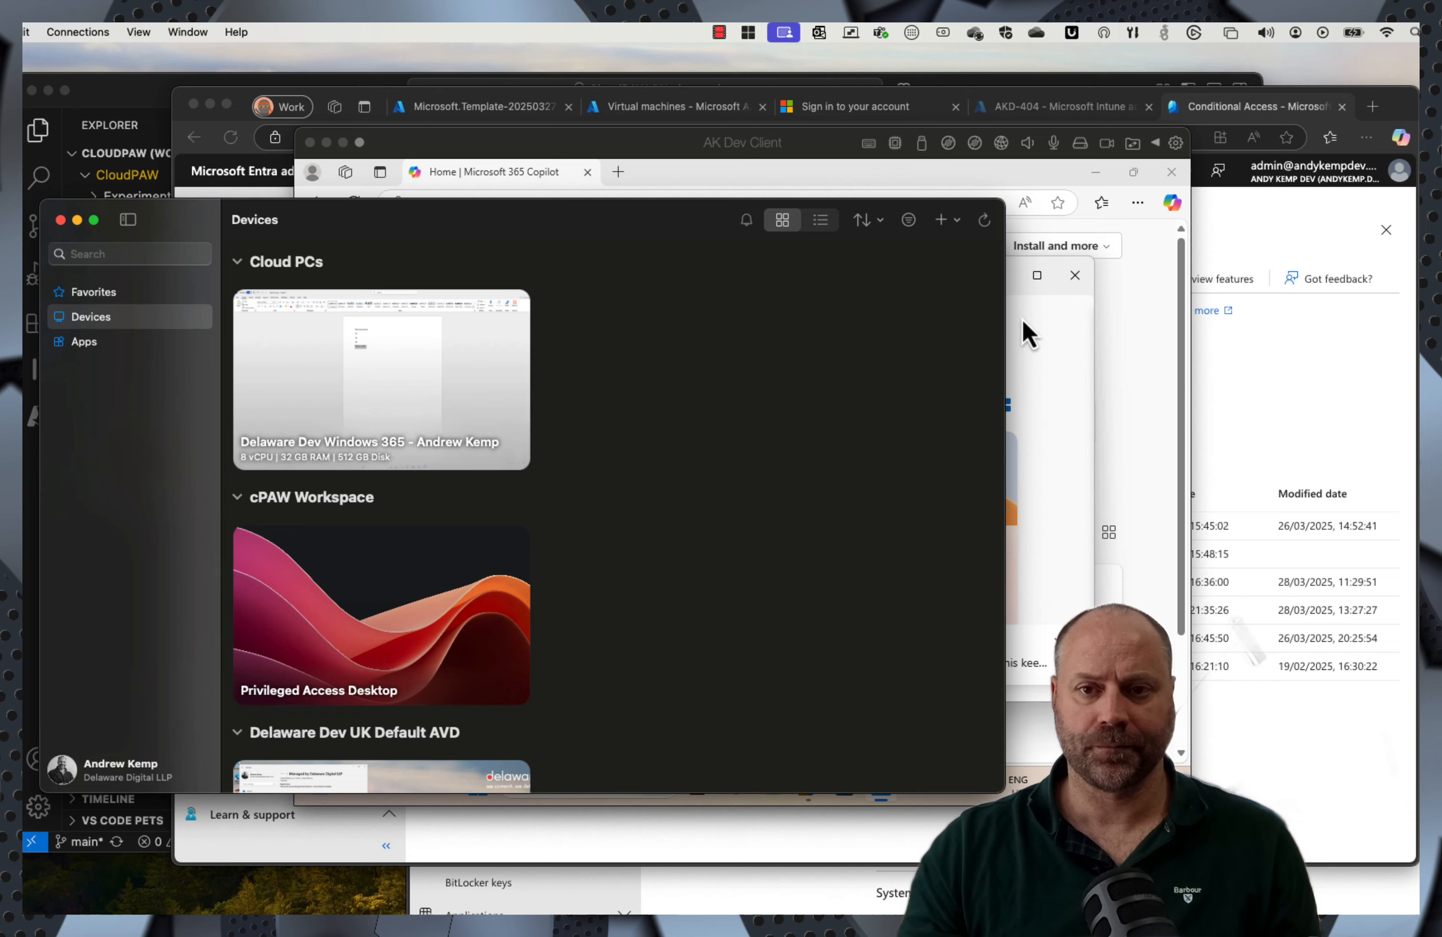
Step: Dismiss the dev client's security error and bring the Mac's Windows App forward
click(1024, 318)
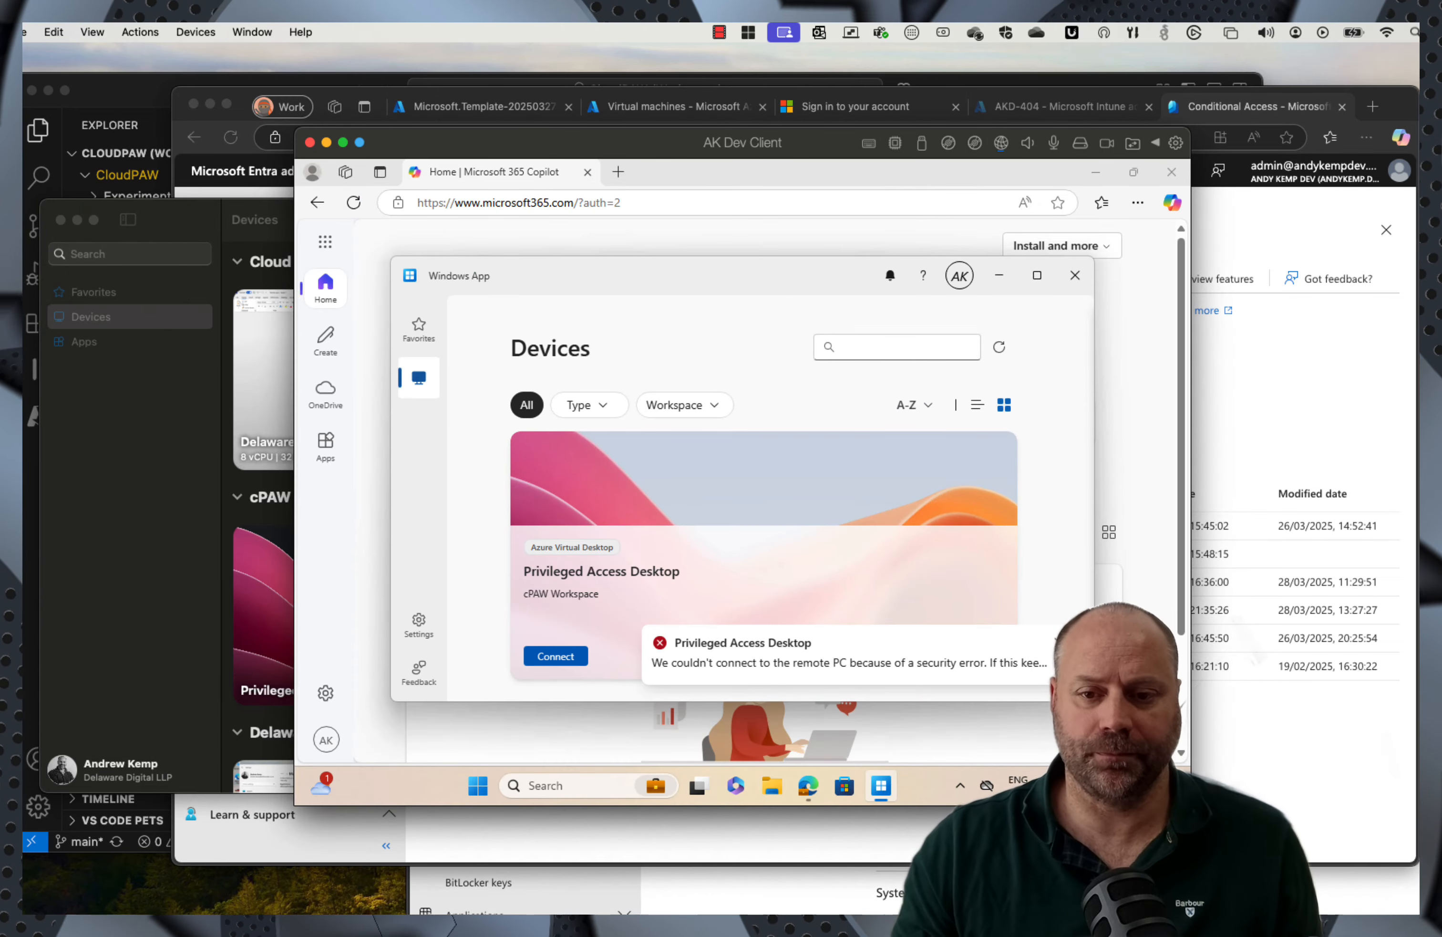
click(1057, 640)
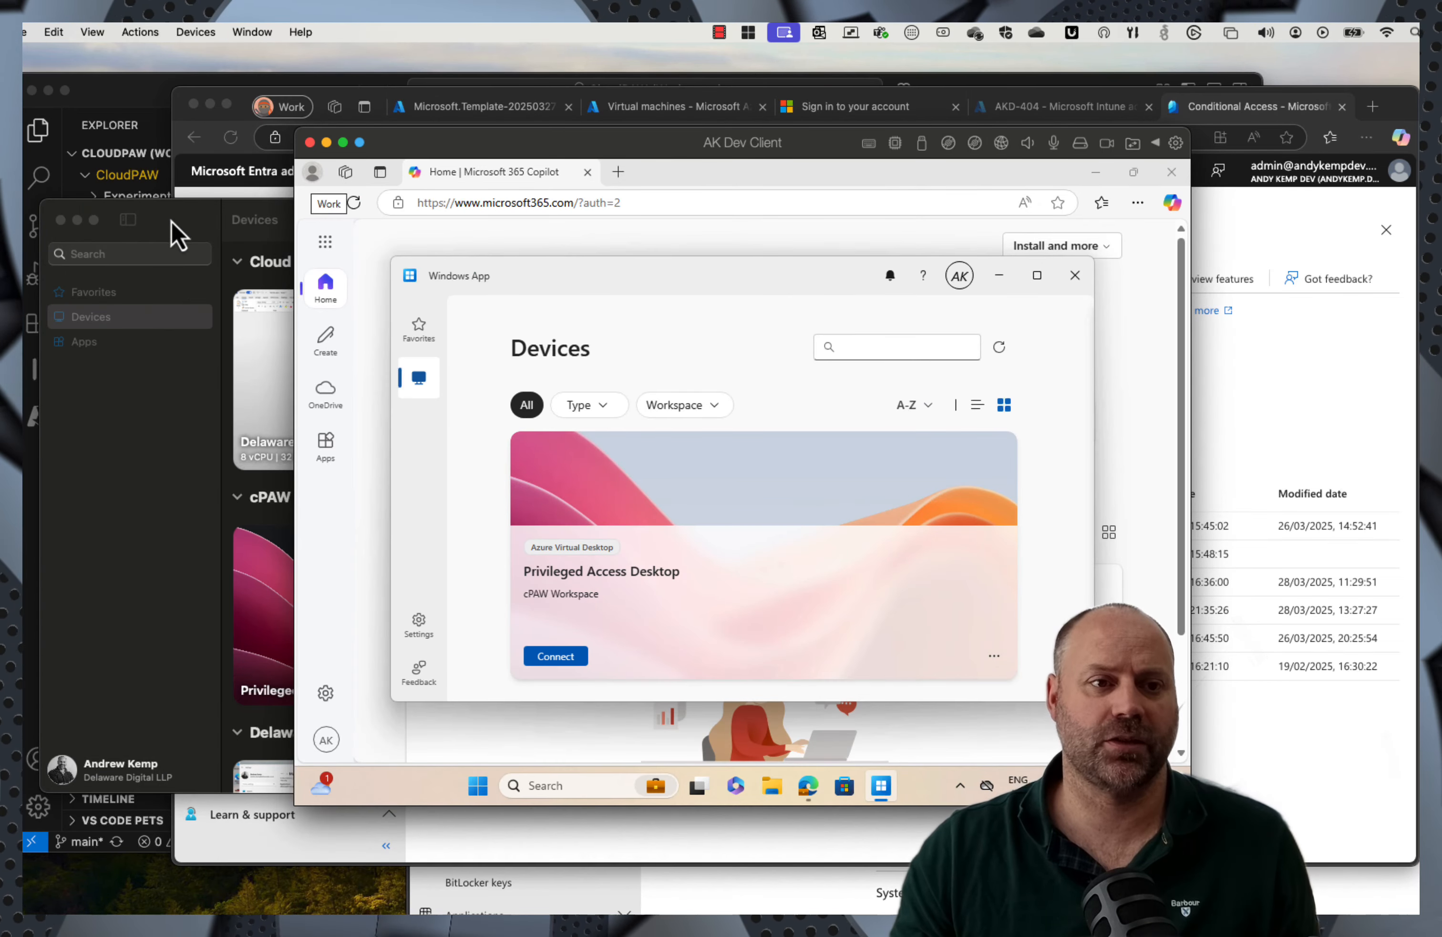
click(180, 231)
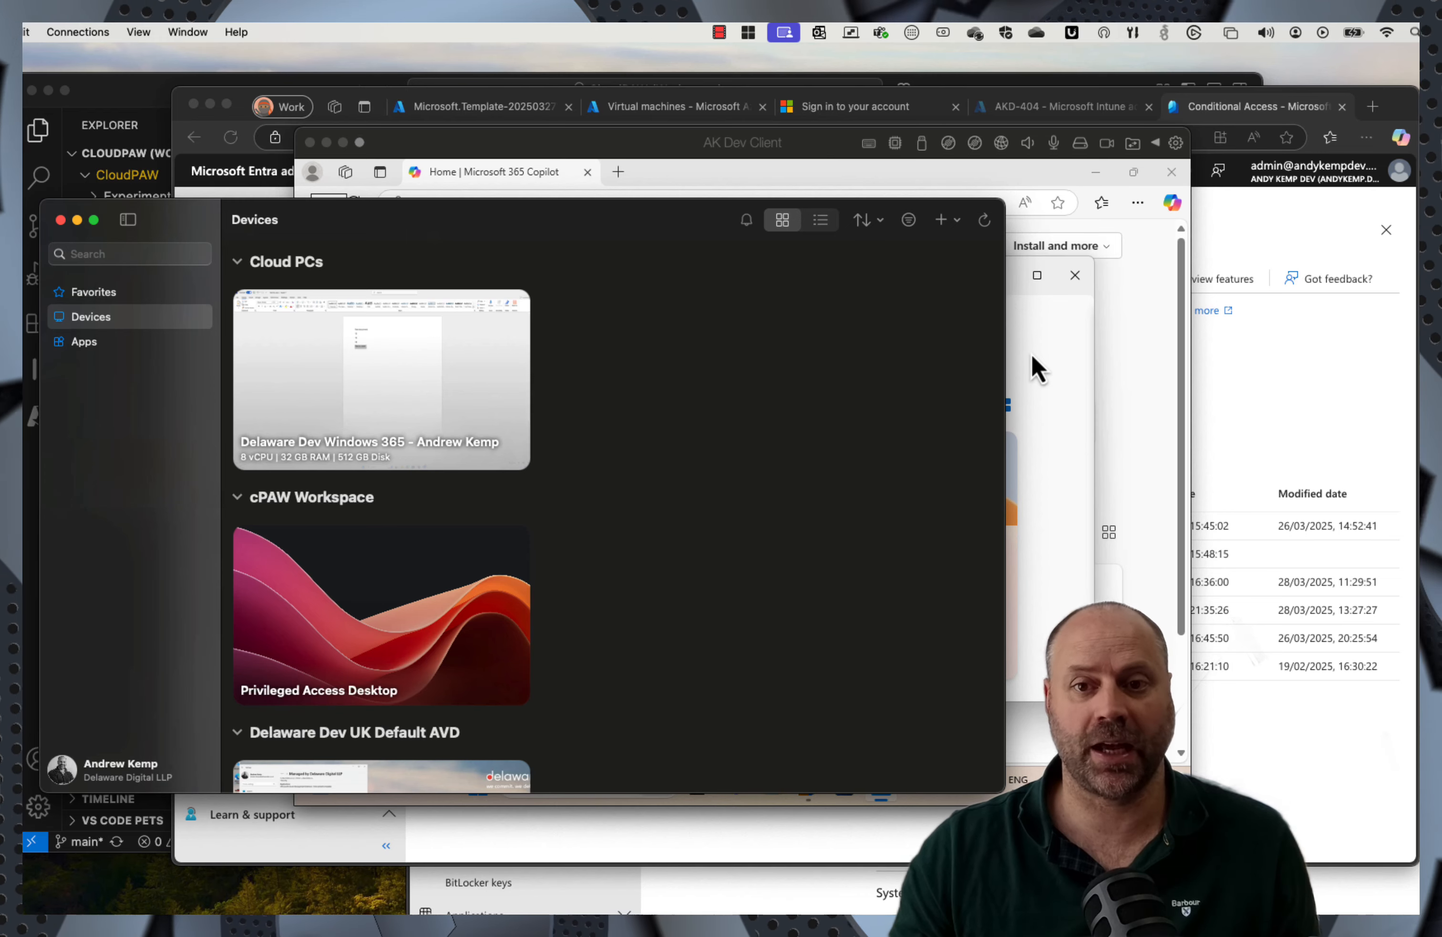
click(1039, 368)
click(185, 226)
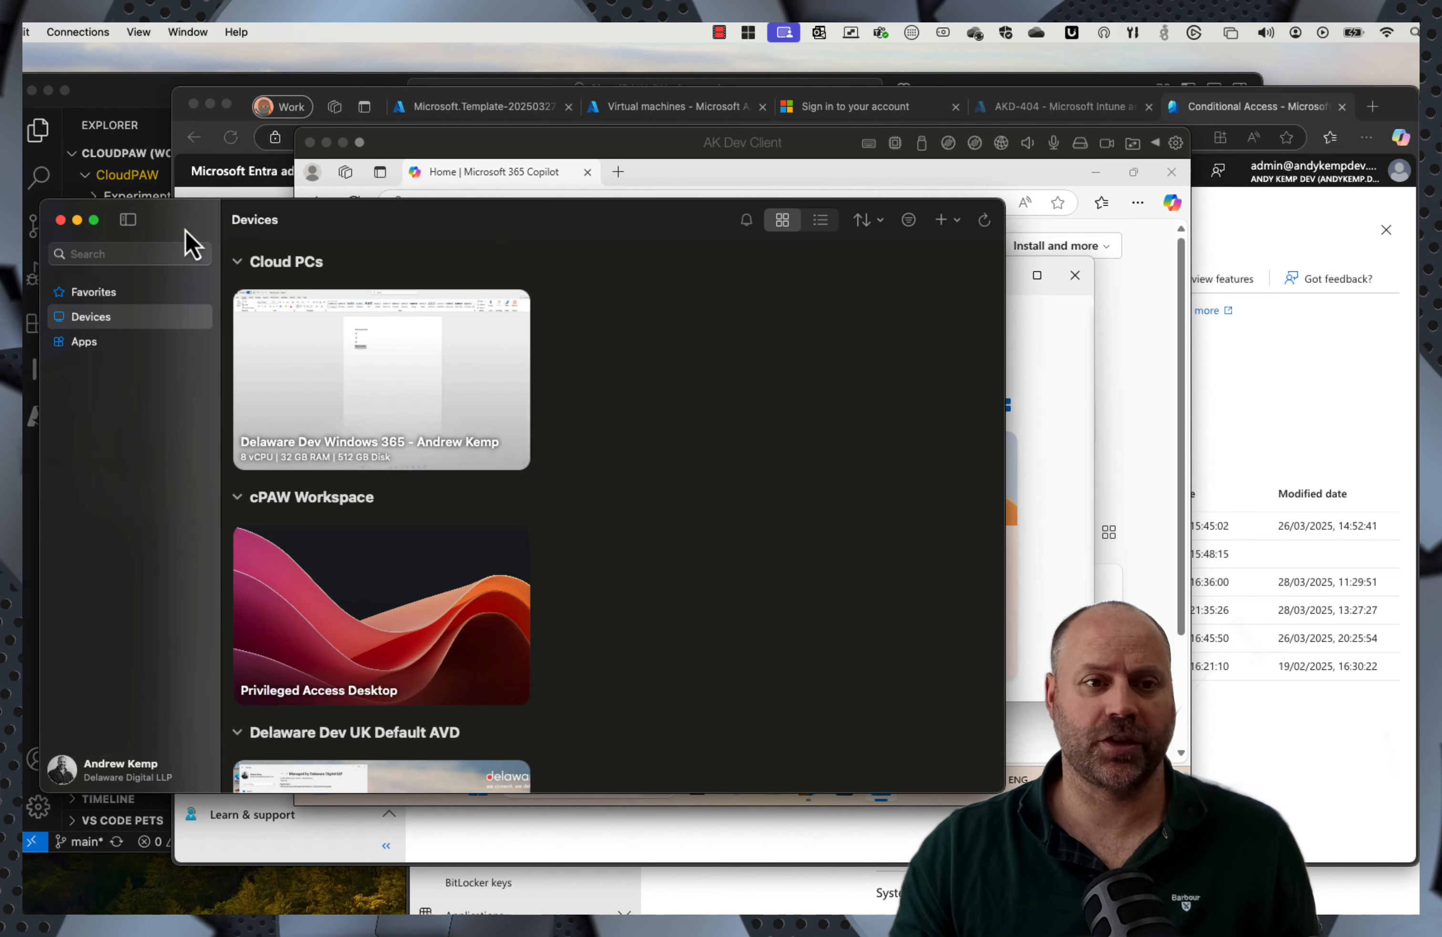
Step: Try adding the admin work or school account, close the blocked-sign-in message, return to the dev client
click(940, 223)
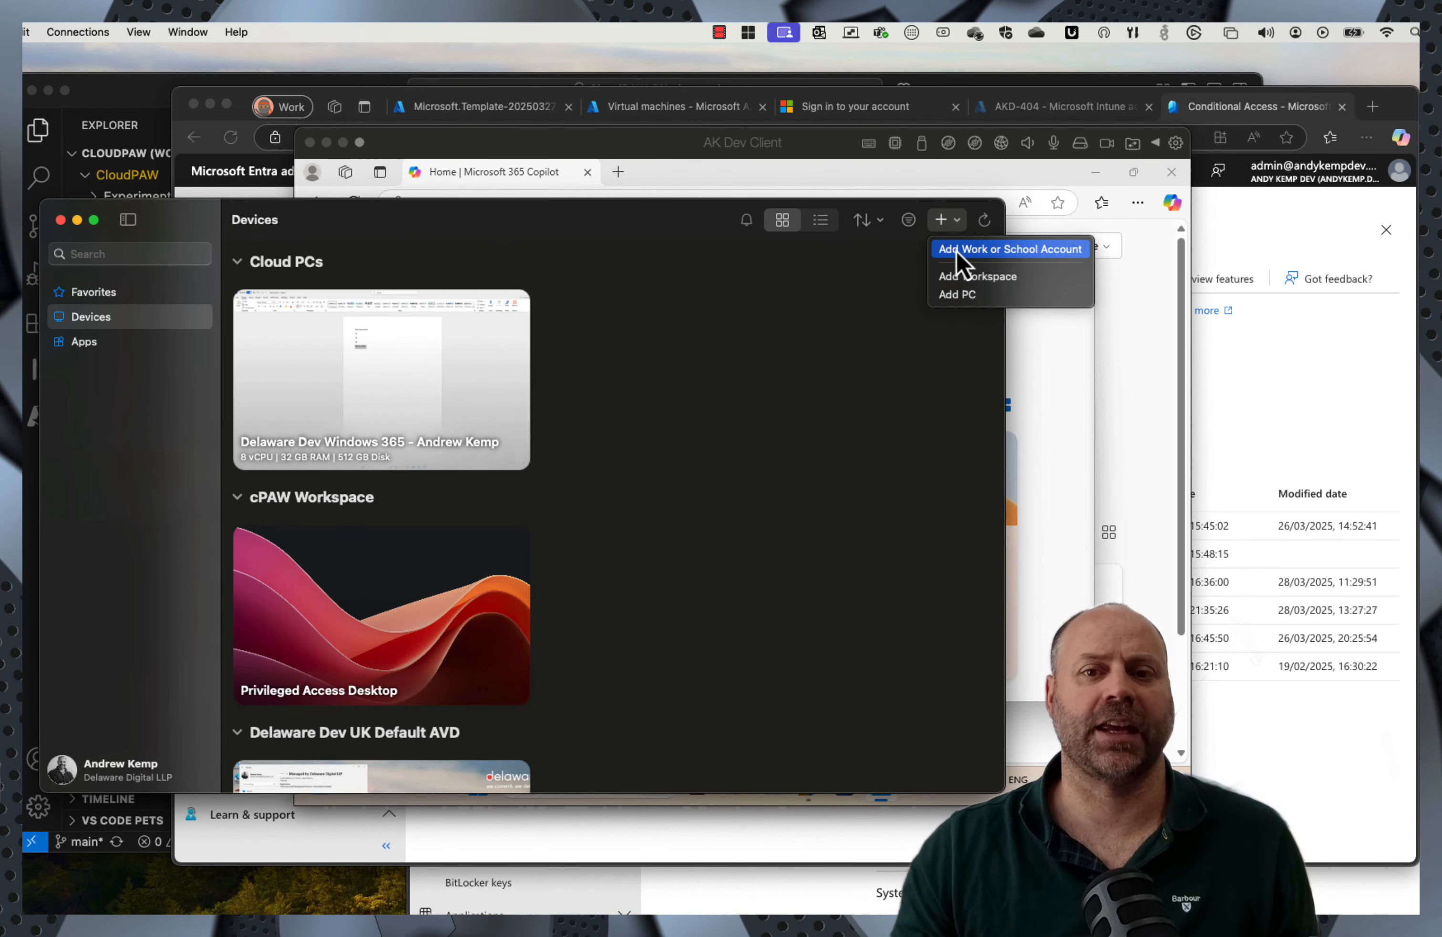
click(959, 251)
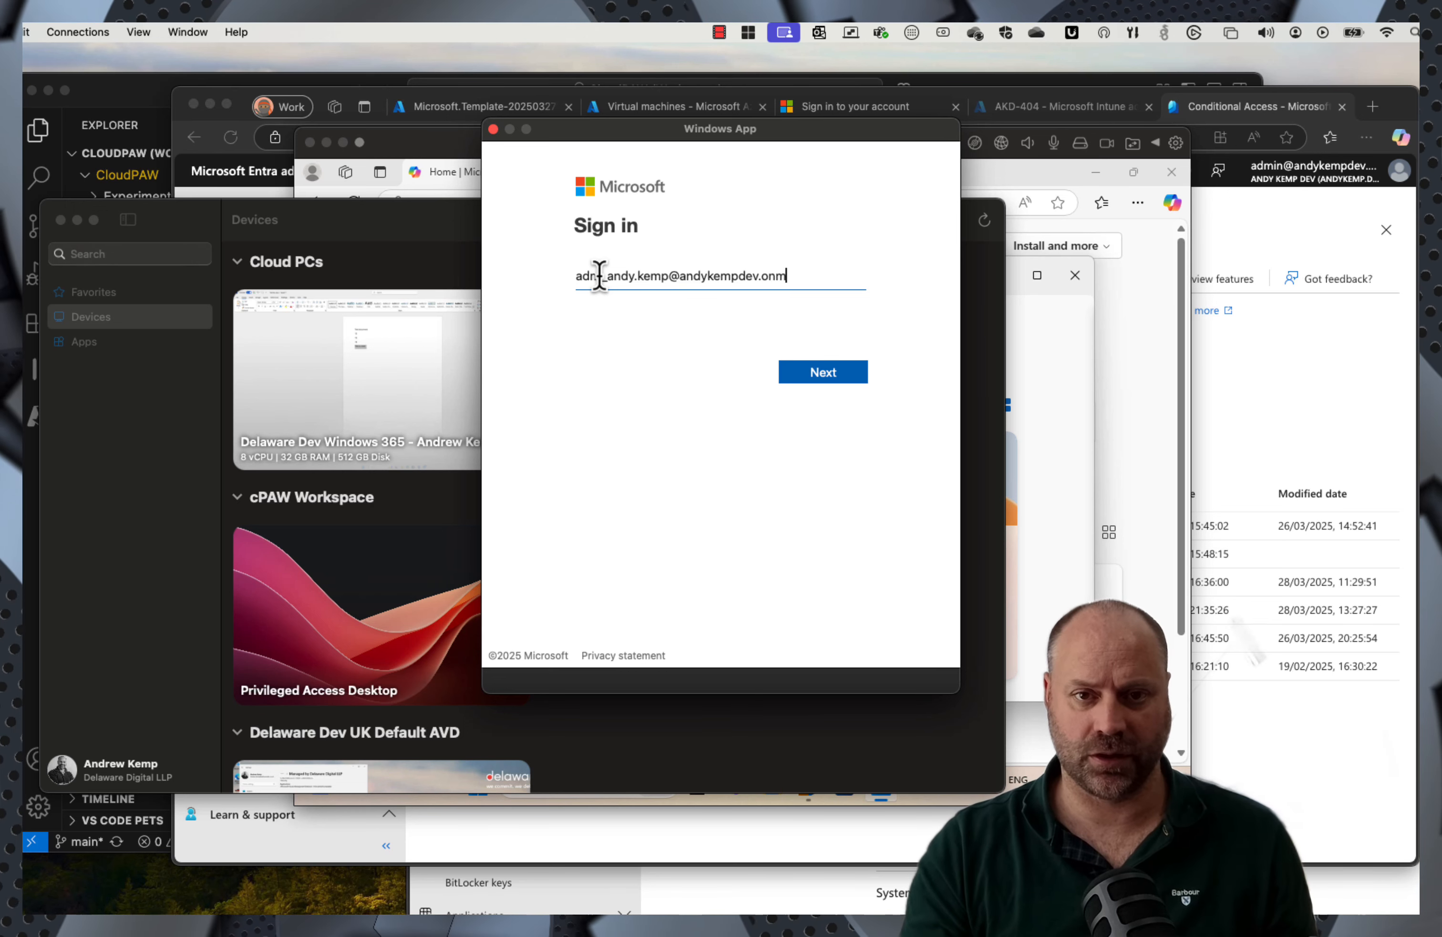
text(soft.com)
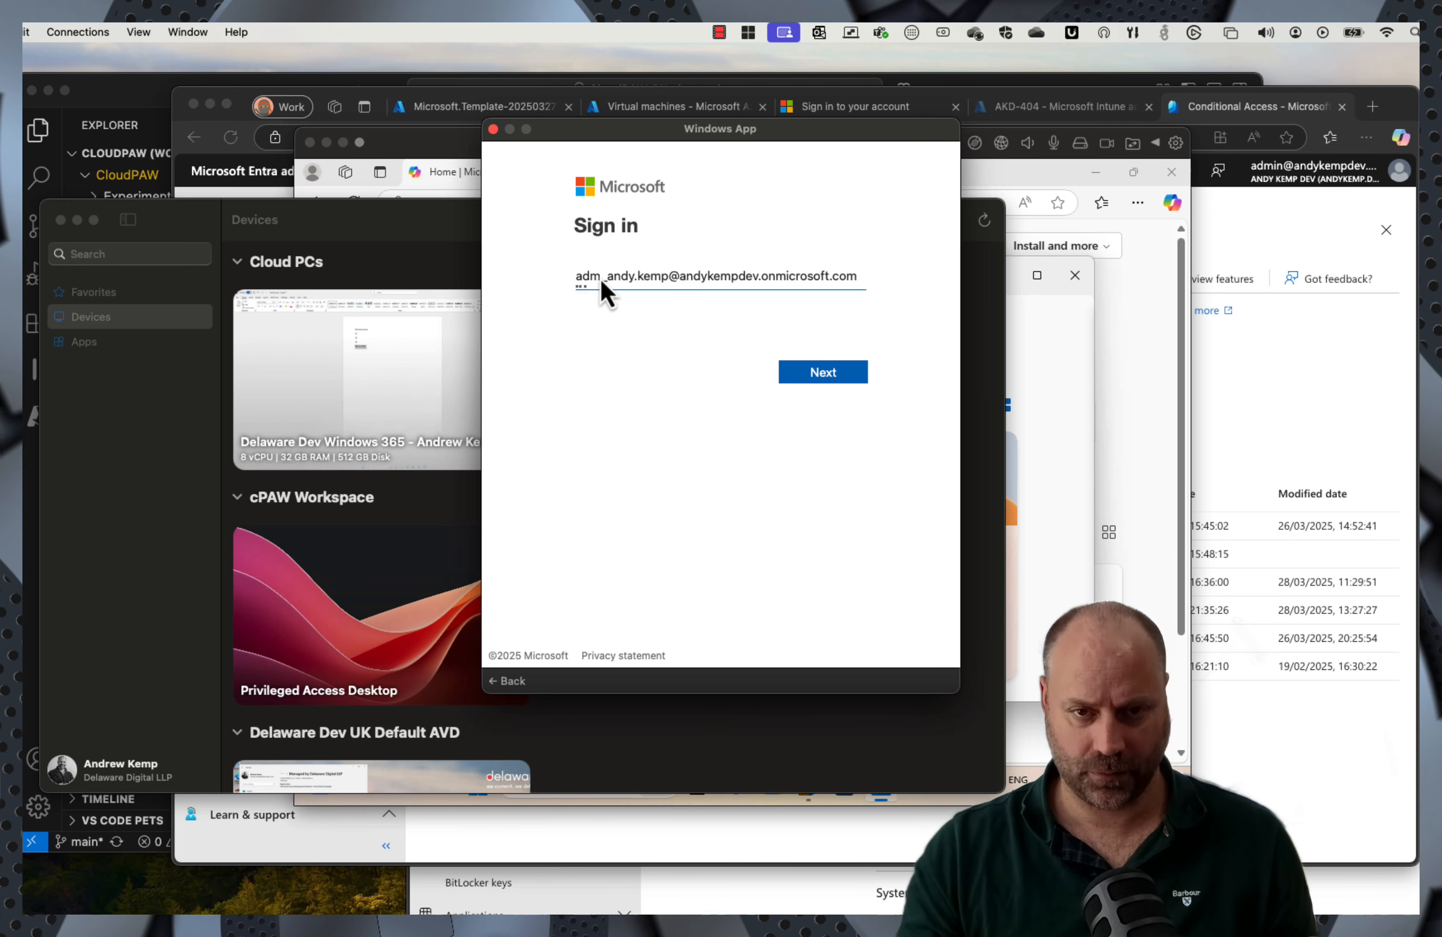
key(Return)
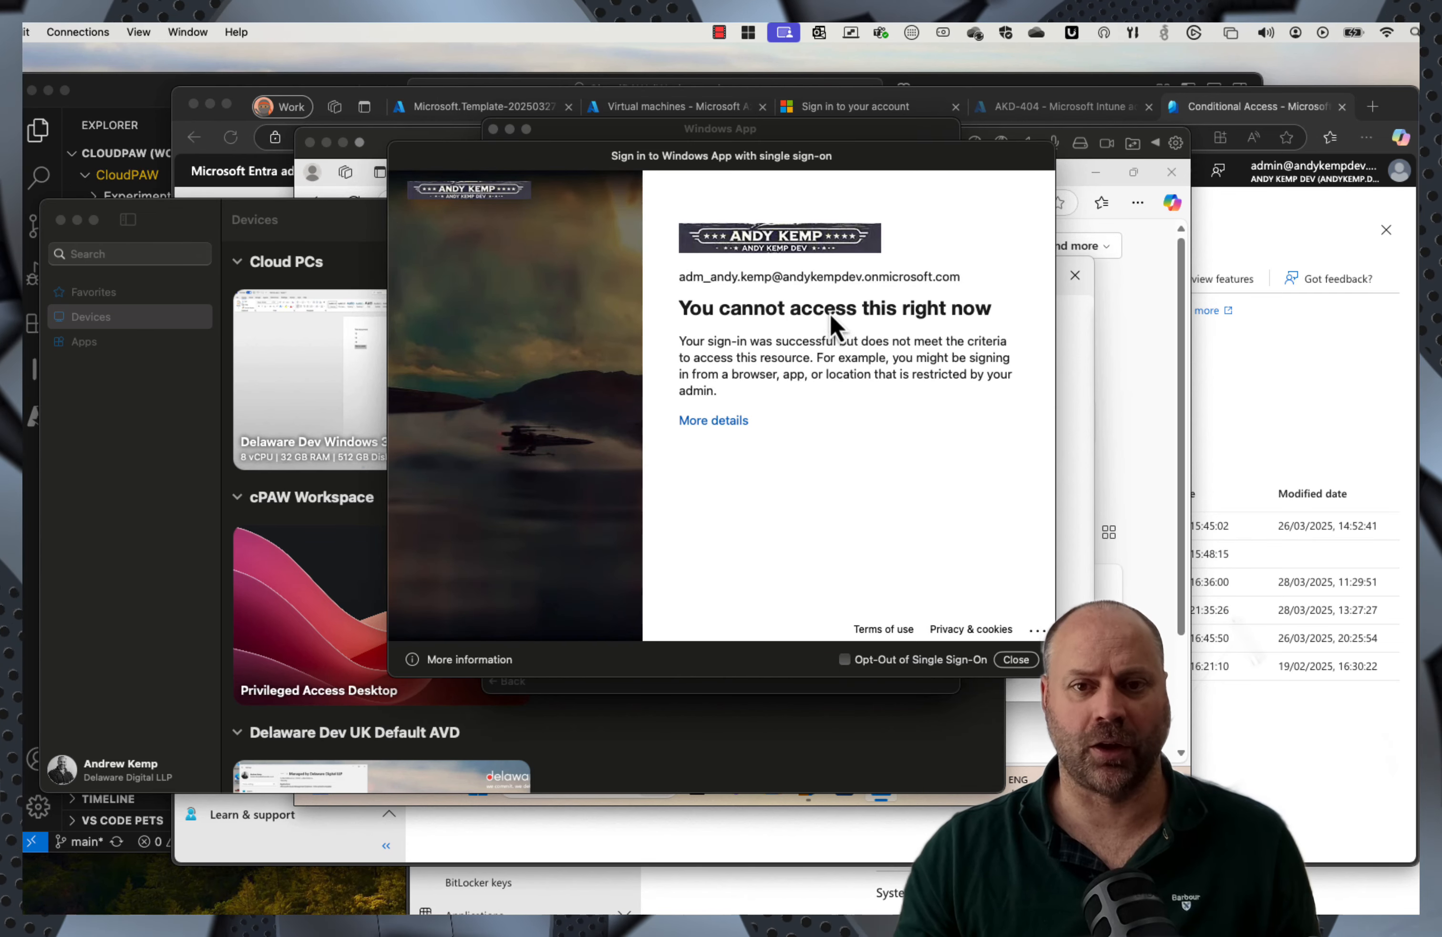
click(1016, 659)
click(1061, 450)
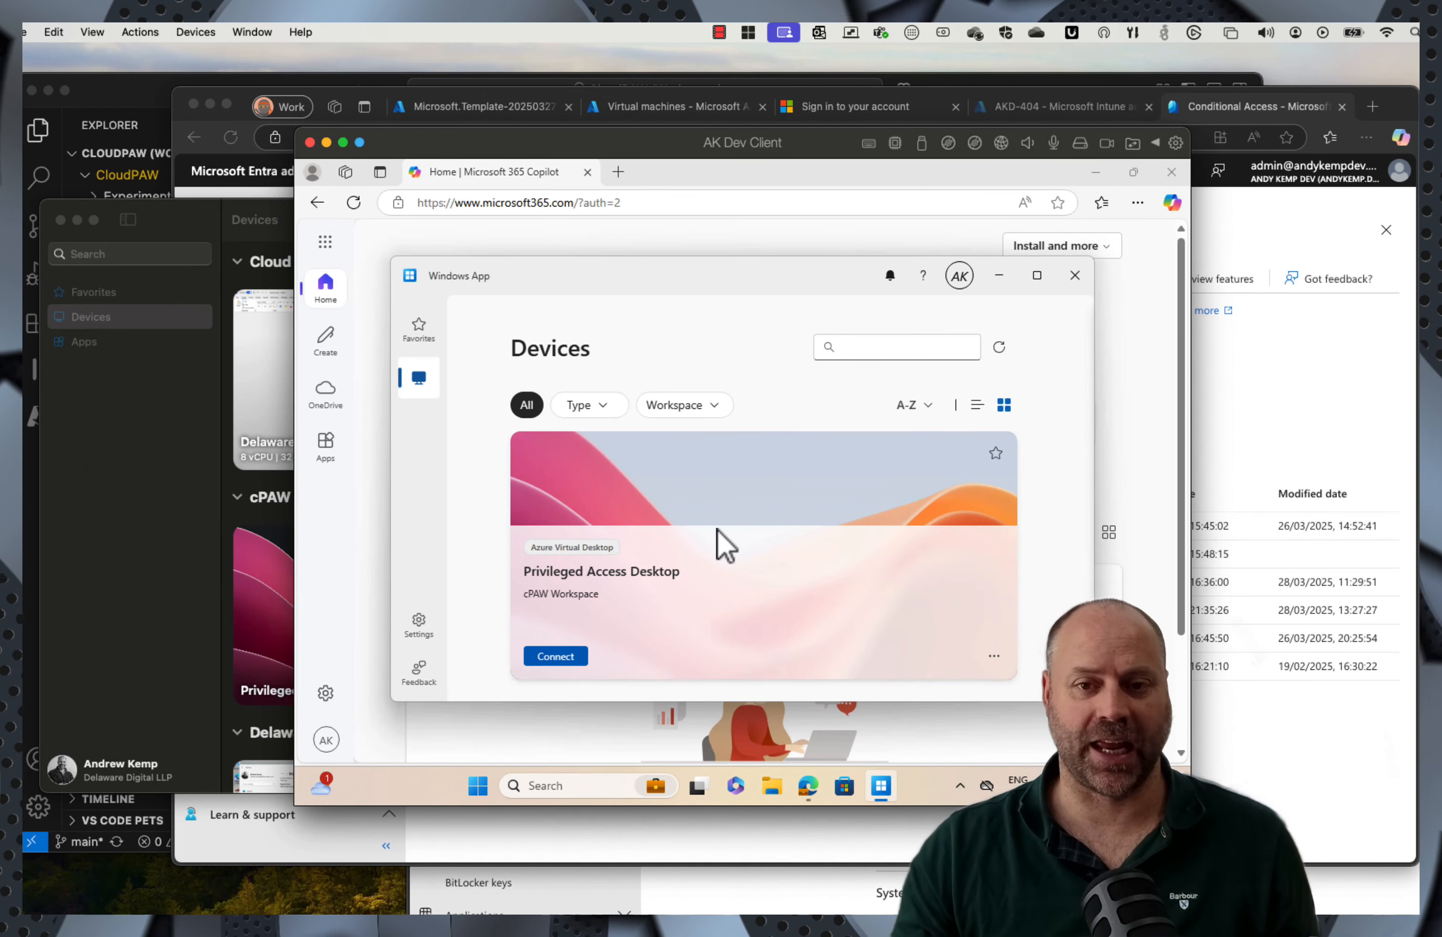
Step: Connect to the Privileged Access Desktop with the pasted Temporary Access Pass and dismiss the access-blocked message
click(553, 656)
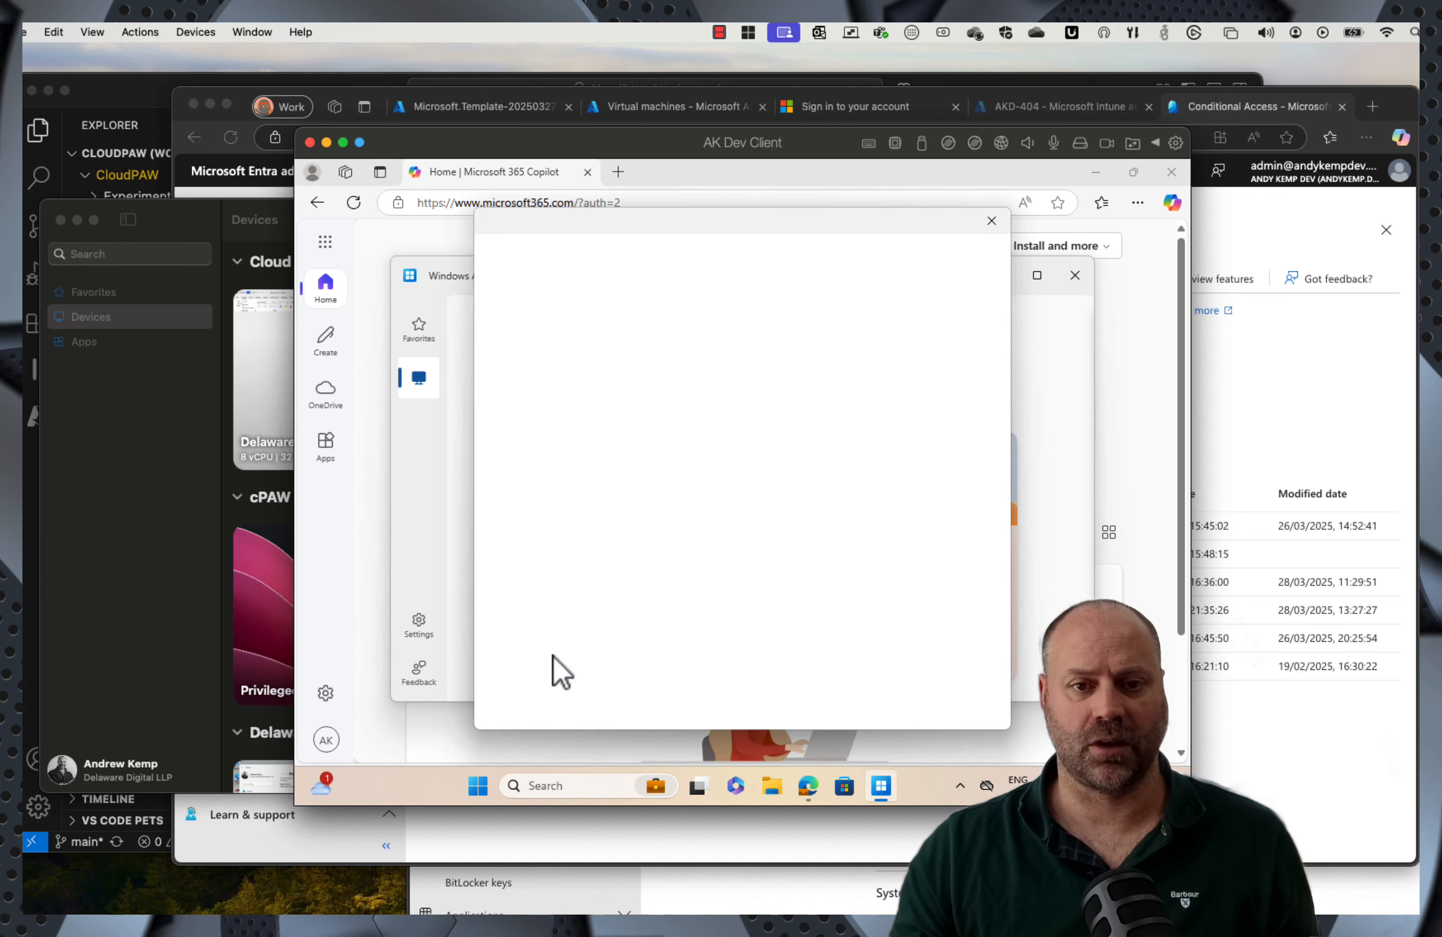
key(ctrl+v)
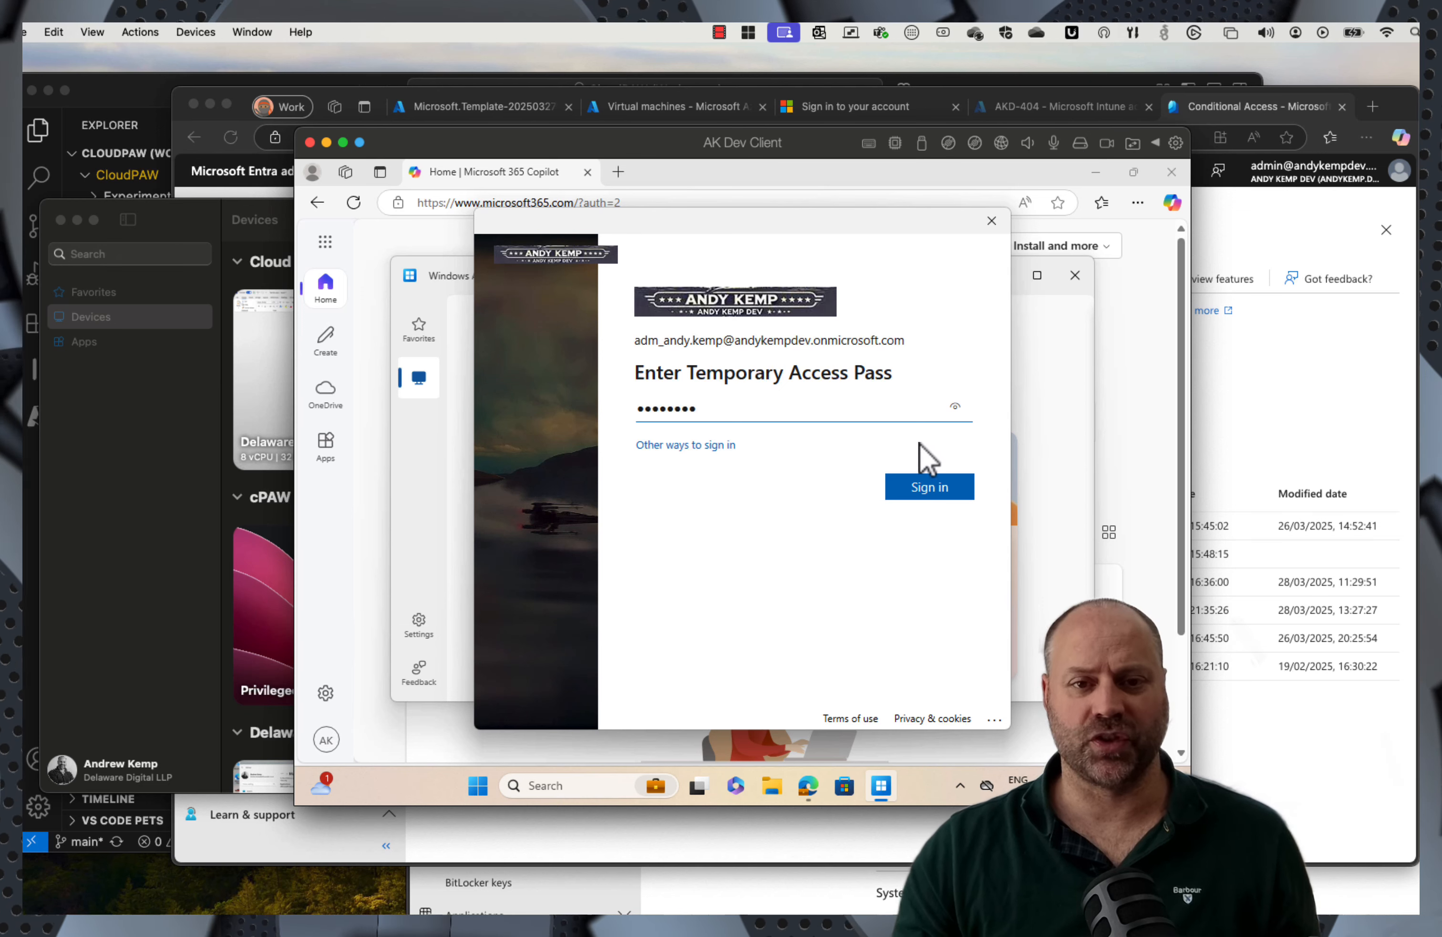
click(921, 148)
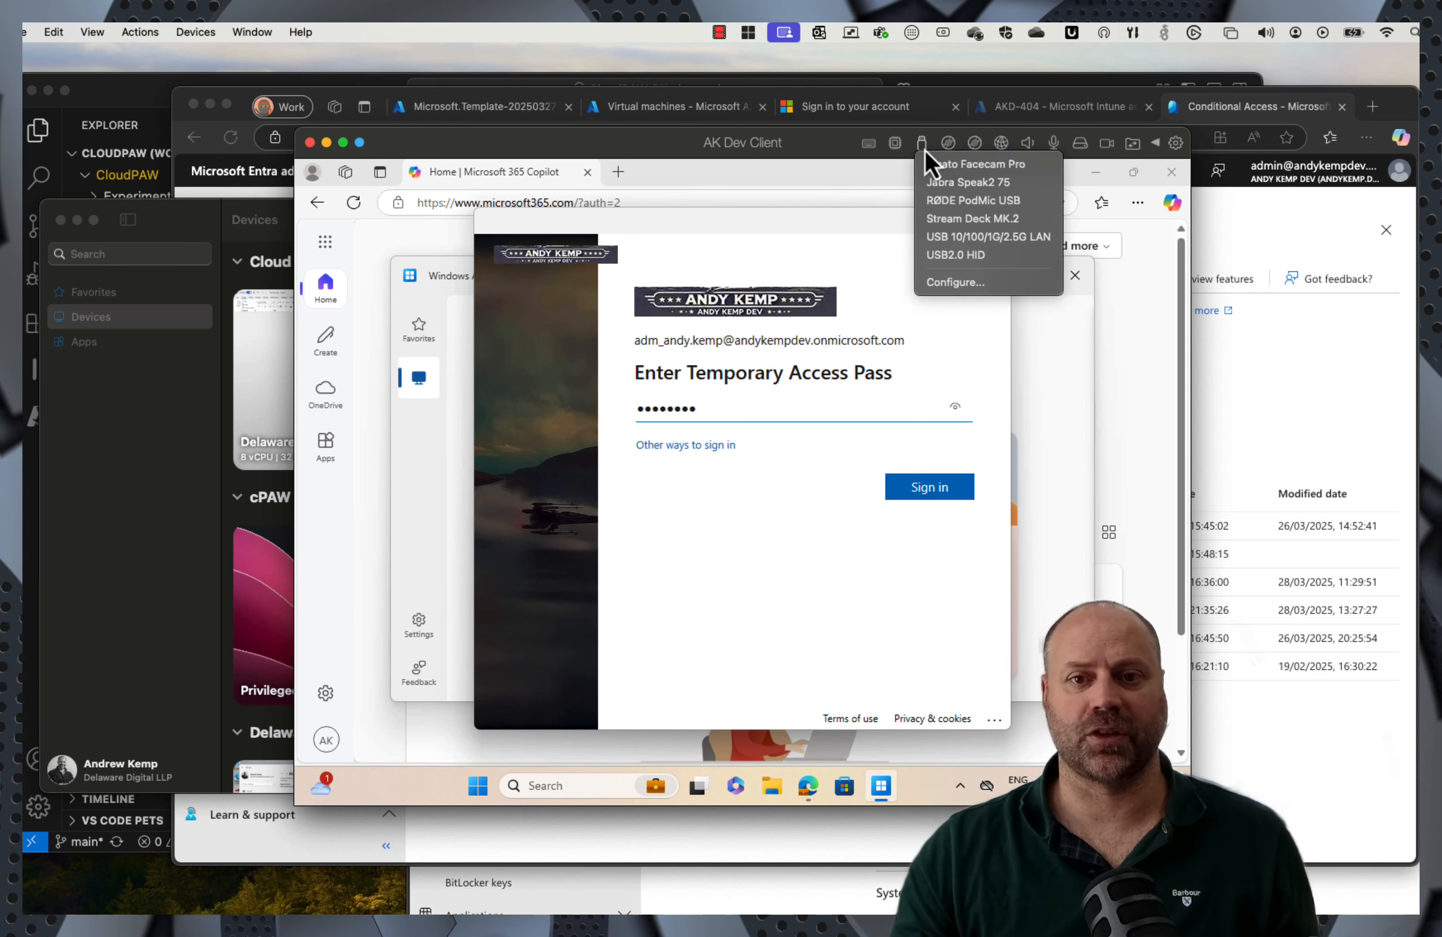
click(801, 538)
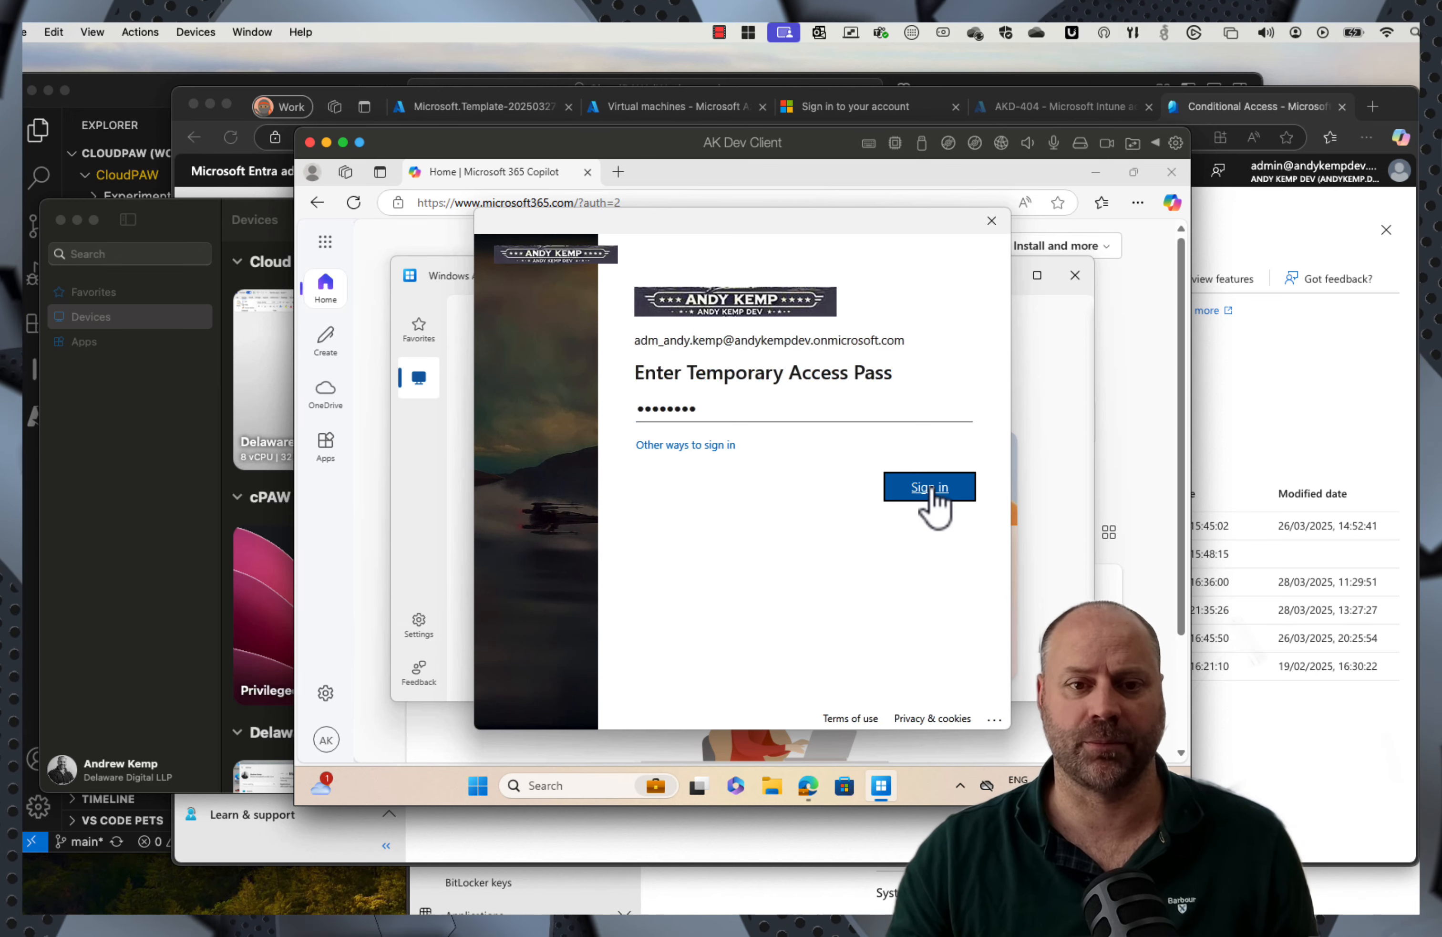
click(931, 490)
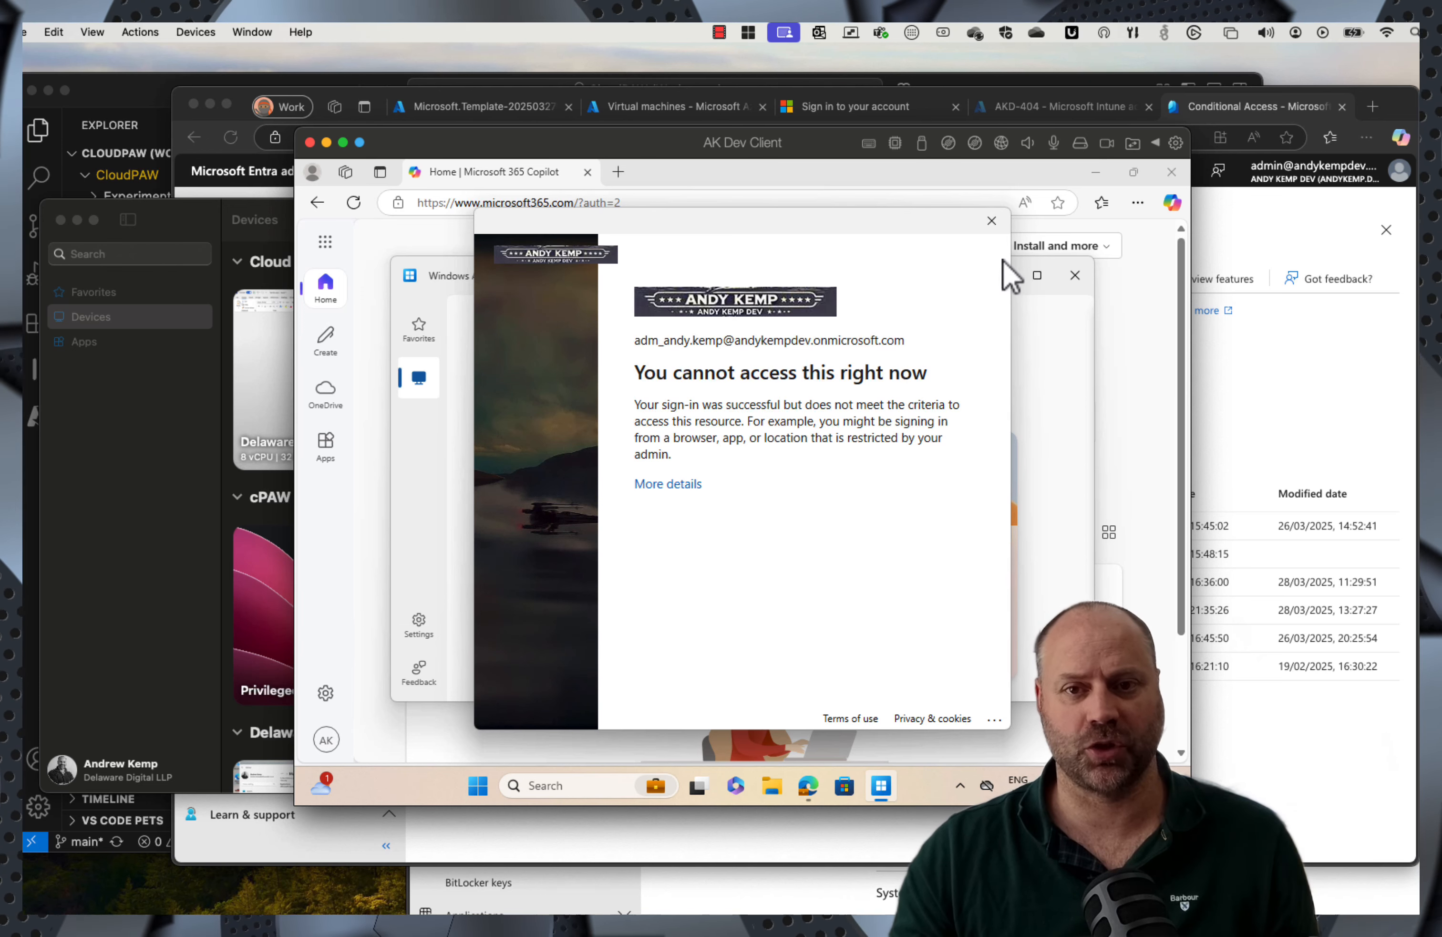
click(992, 221)
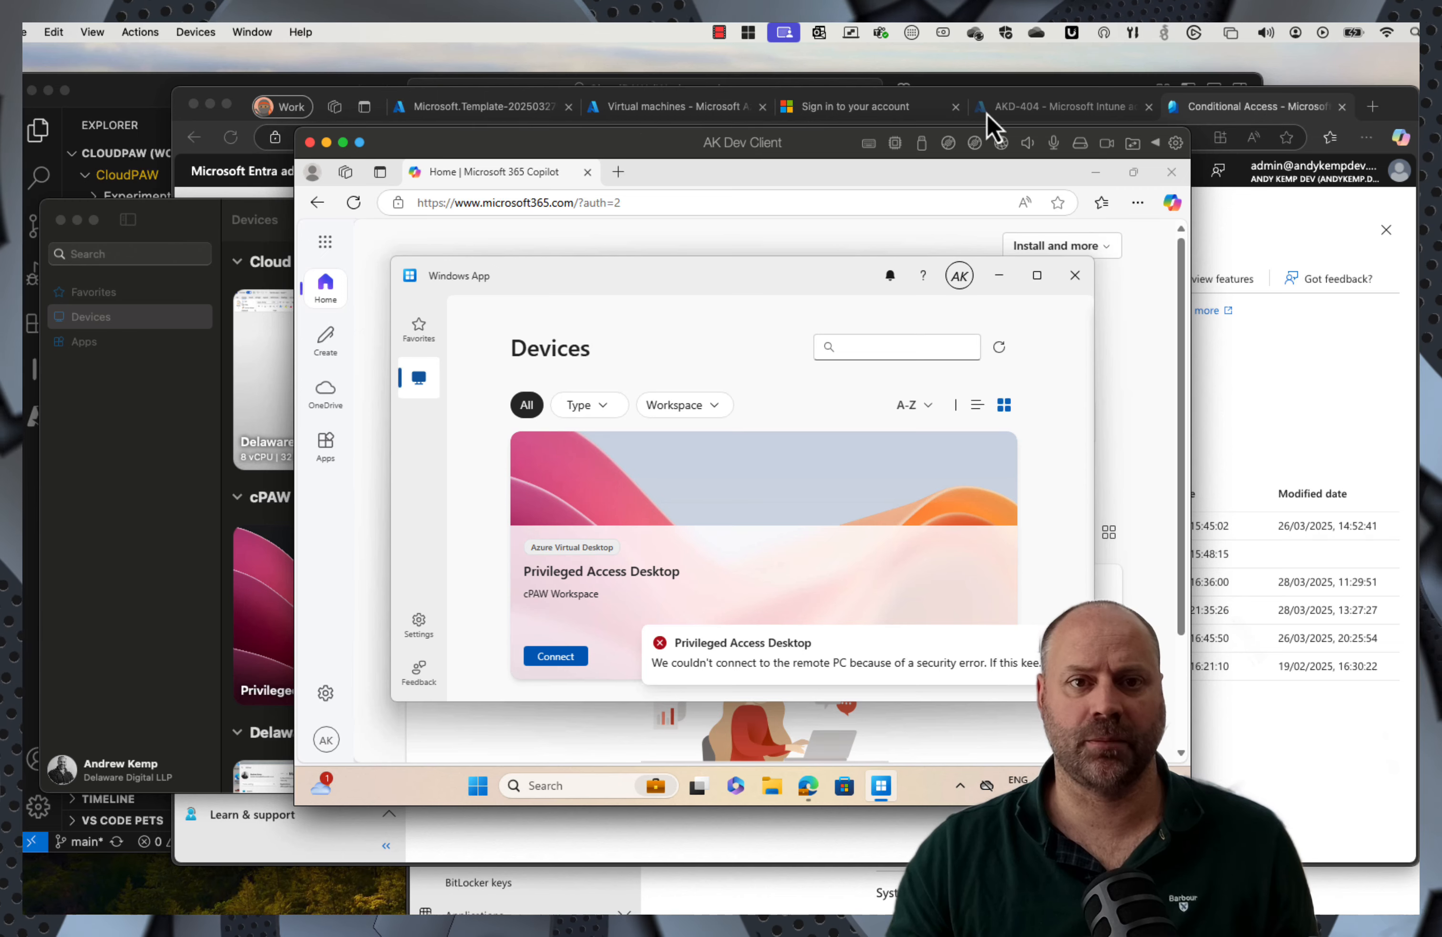
Step: Browse the Edge tabs: virtual machines list, AKD-404 Intune device page and deployment overview
click(596, 123)
click(666, 124)
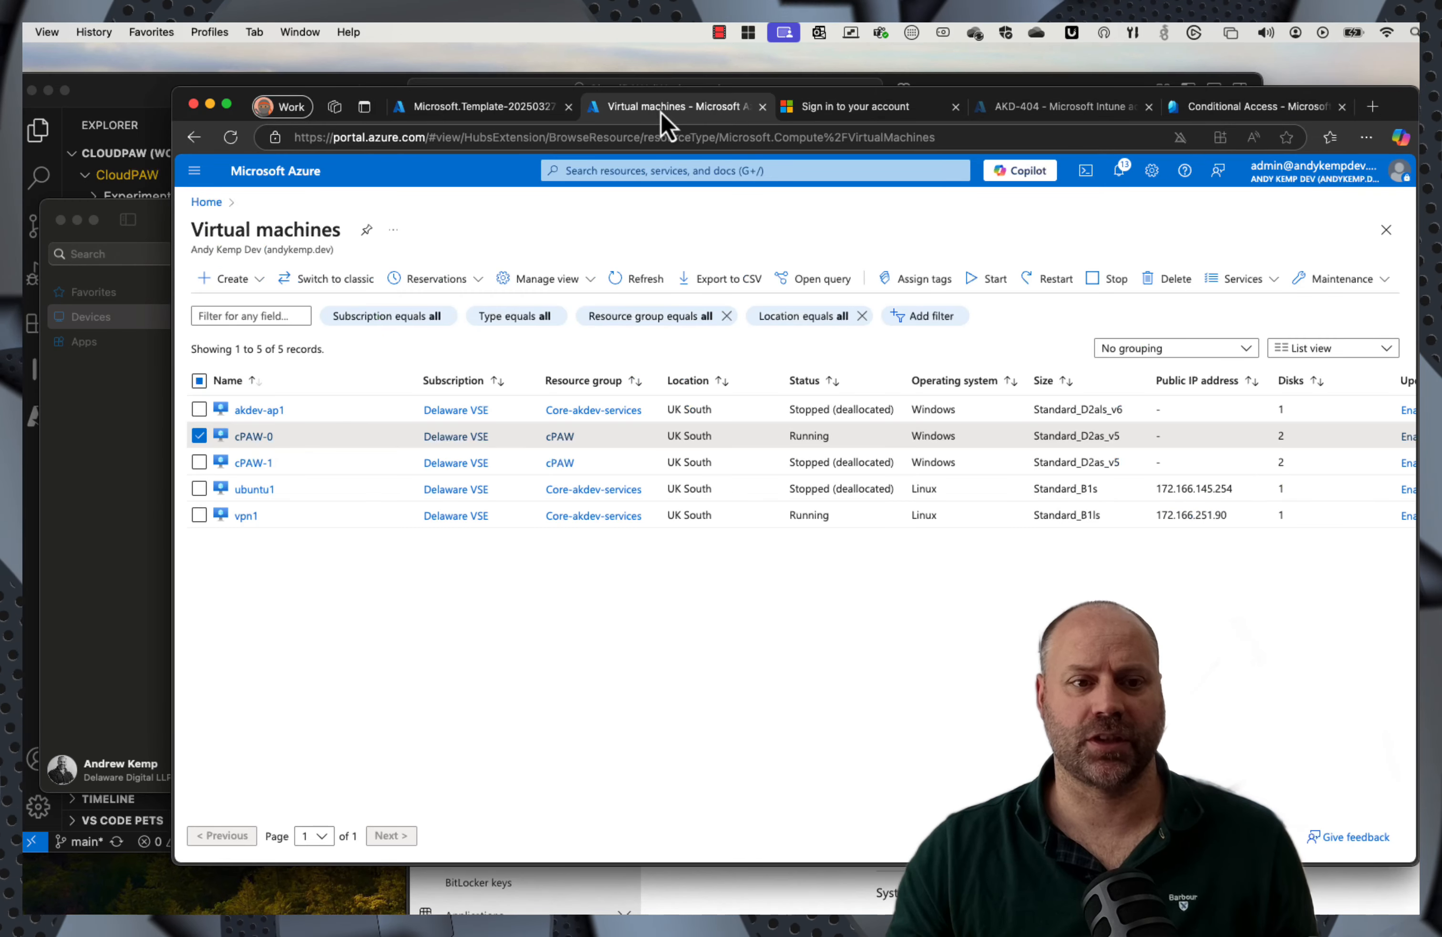
click(1058, 108)
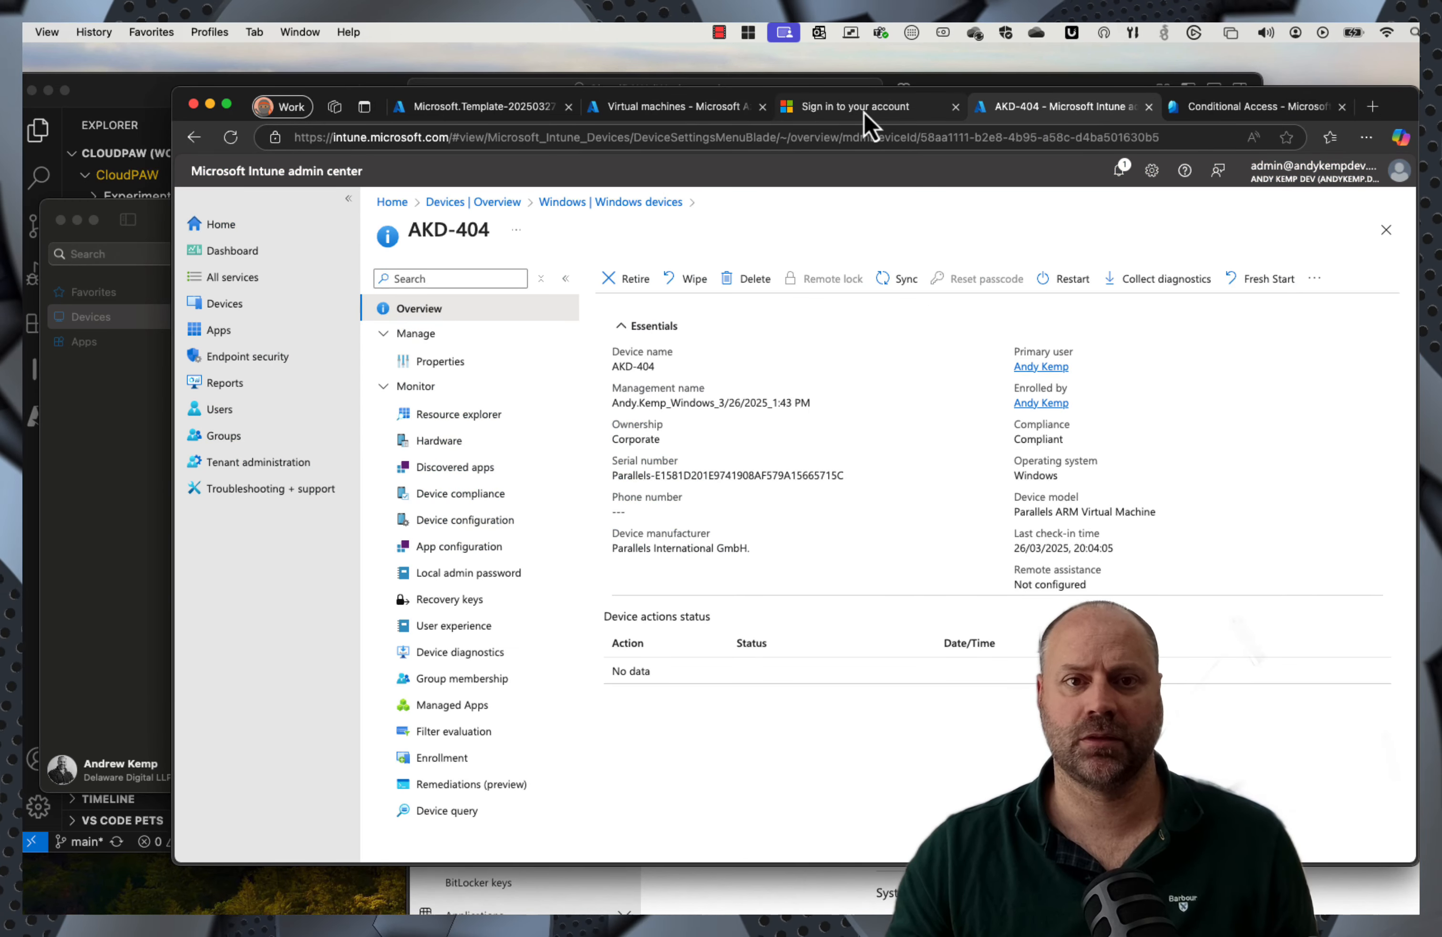
click(693, 108)
click(499, 108)
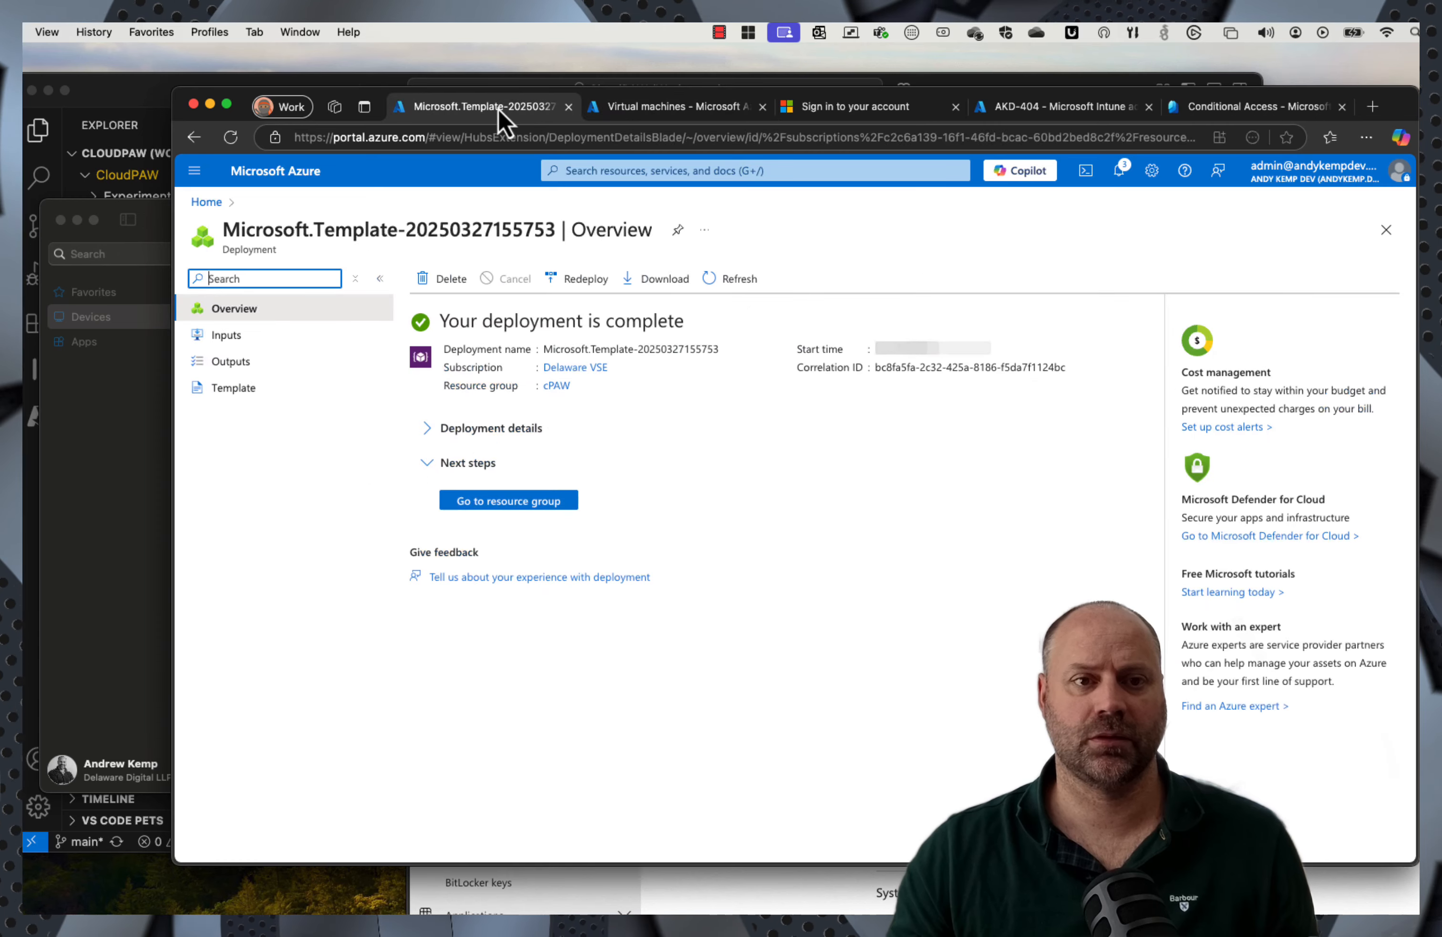
Step: Rearrange the browser windows and show the Azure home tab with Cloud Shell open
drag(1399, 115, 1179, 107)
drag(1398, 284, 966, 161)
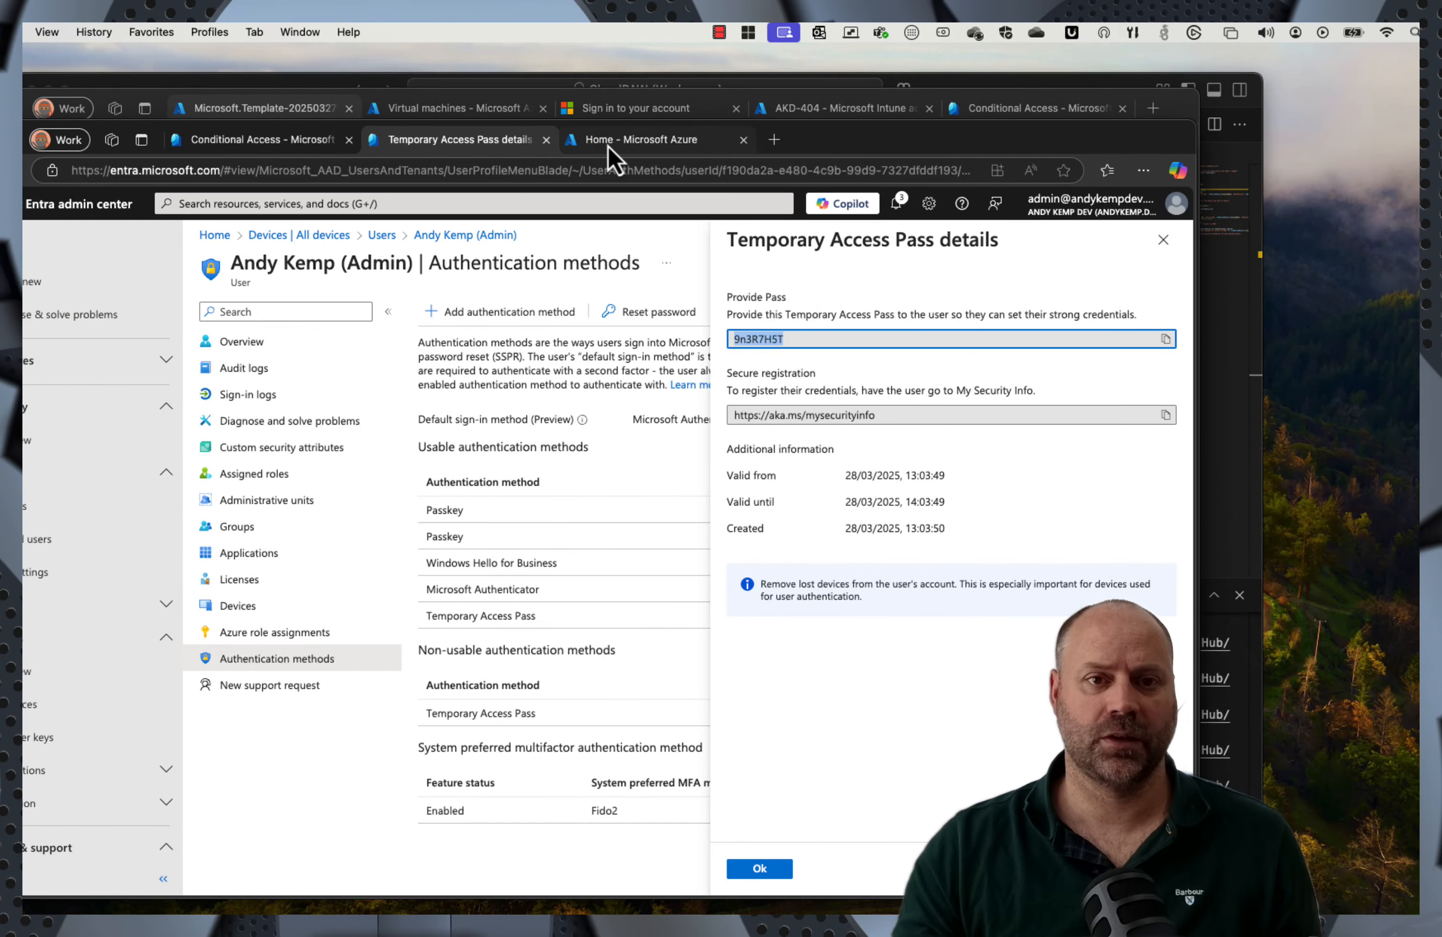
click(607, 144)
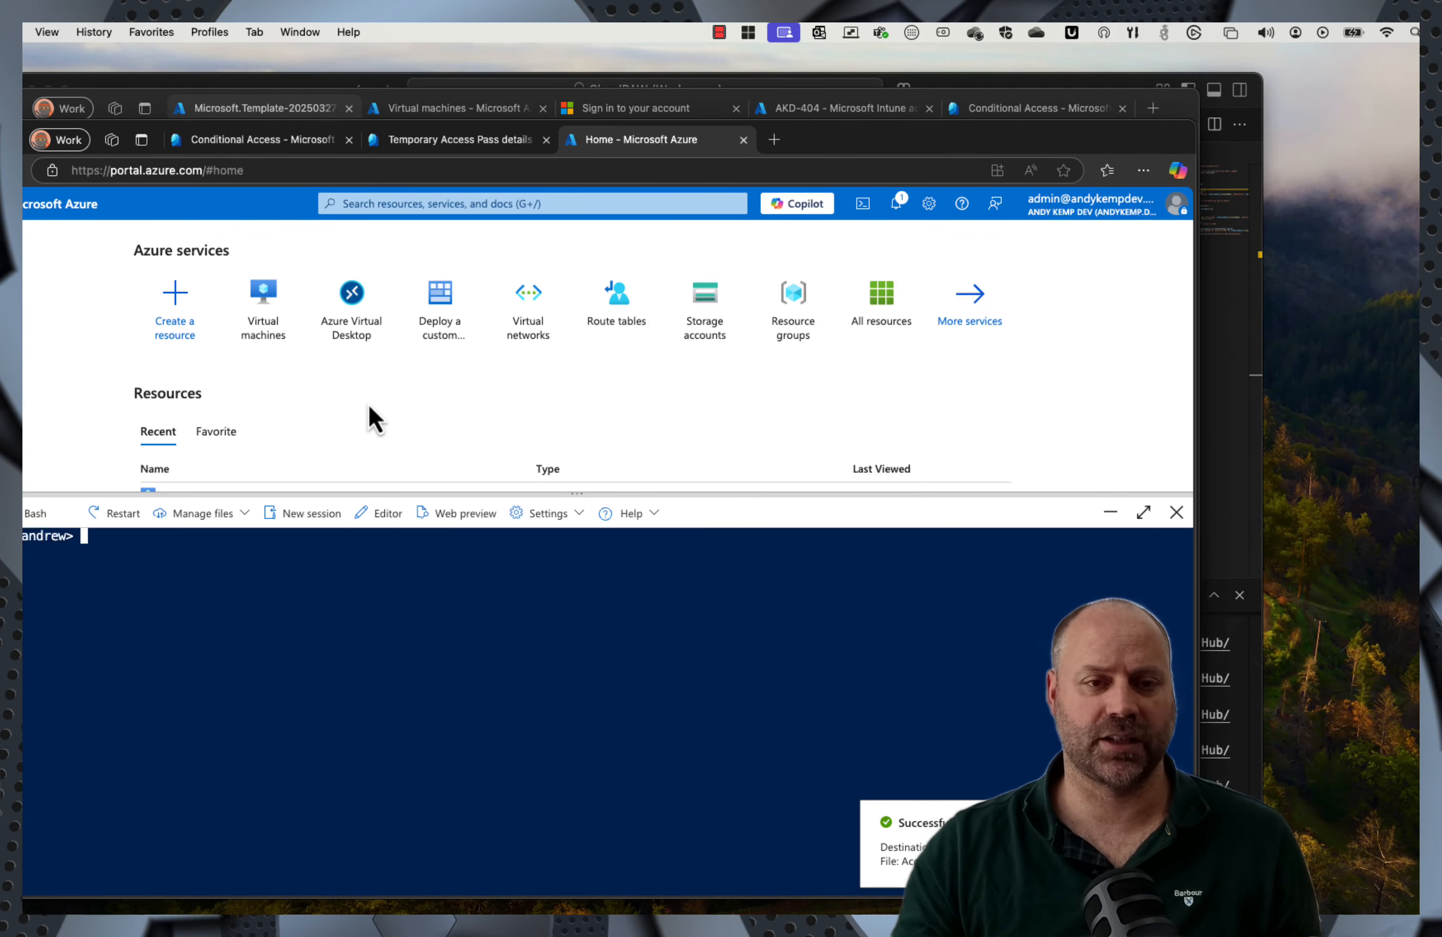
drag(889, 141, 1052, 151)
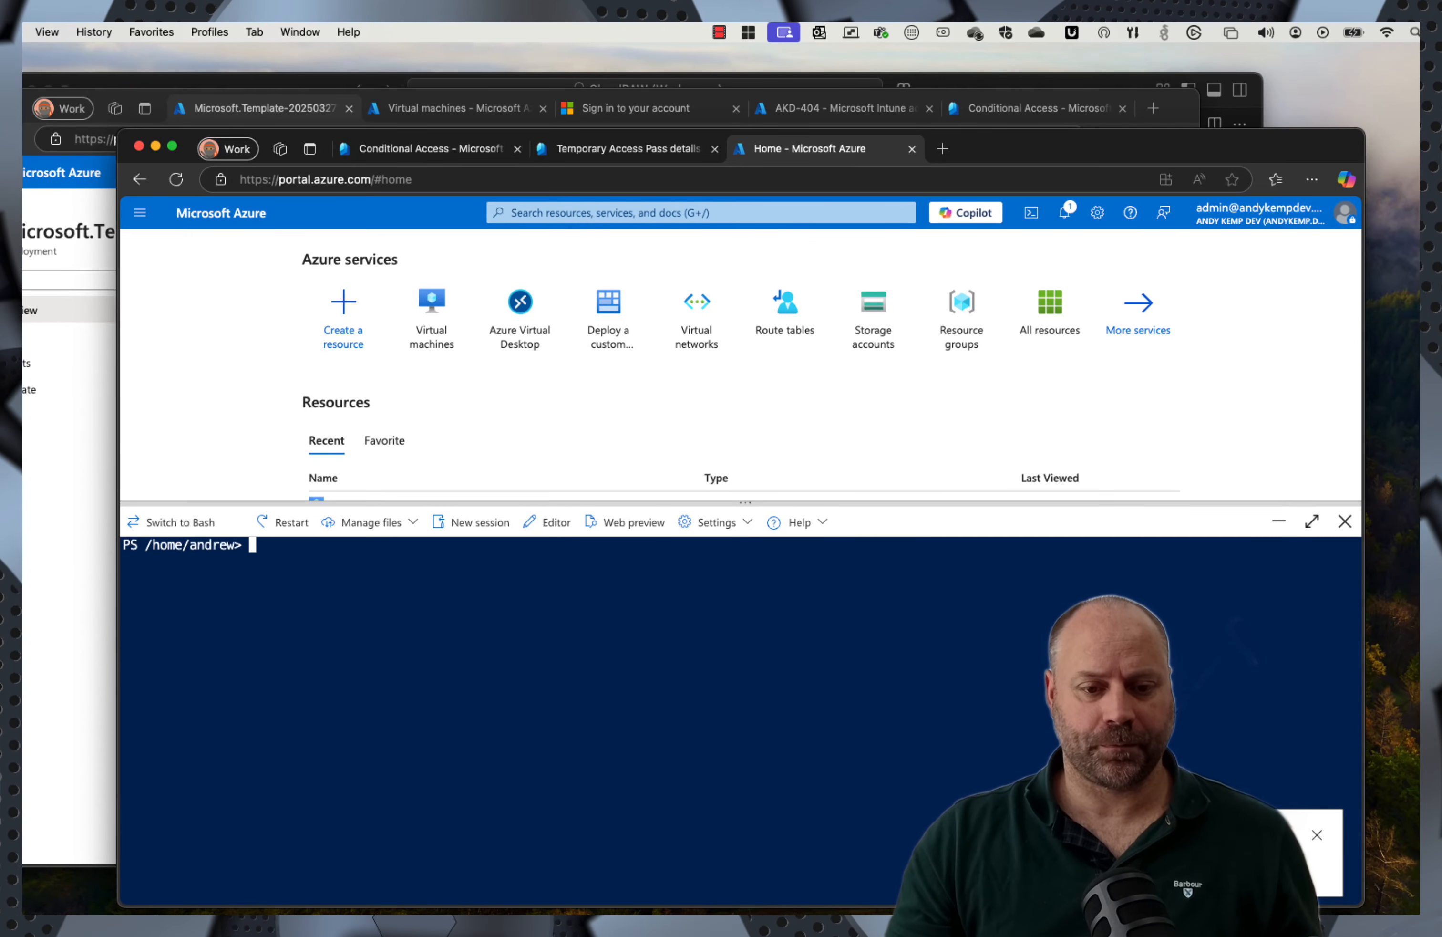
Step: Read the AccessTocPAW.ps1 Graph device-tagging script from line 1, then go back to the Azure portal
click(559, 887)
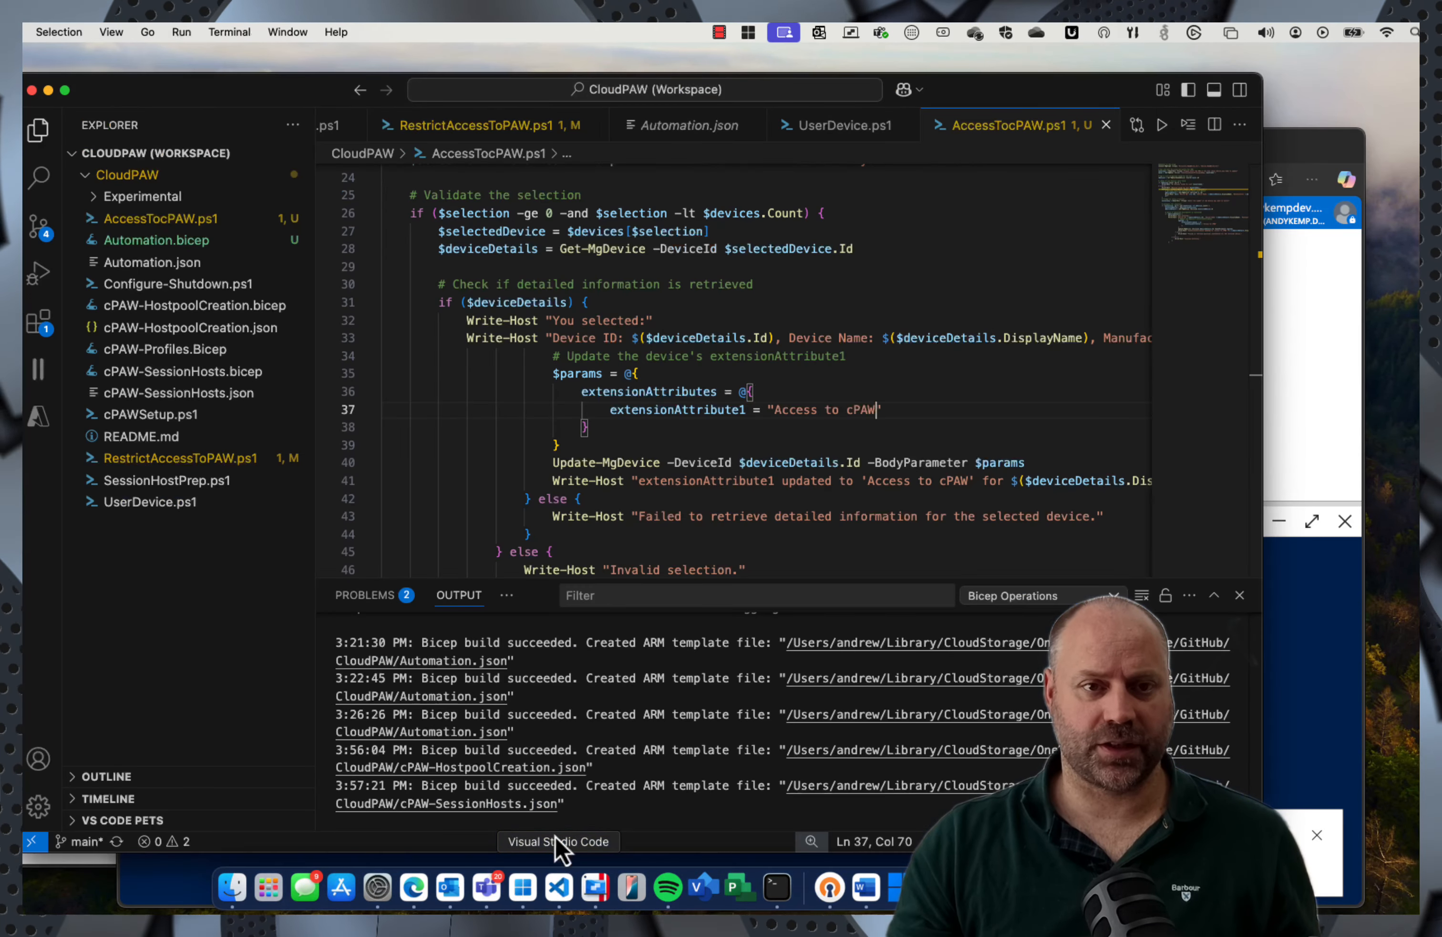
click(149, 220)
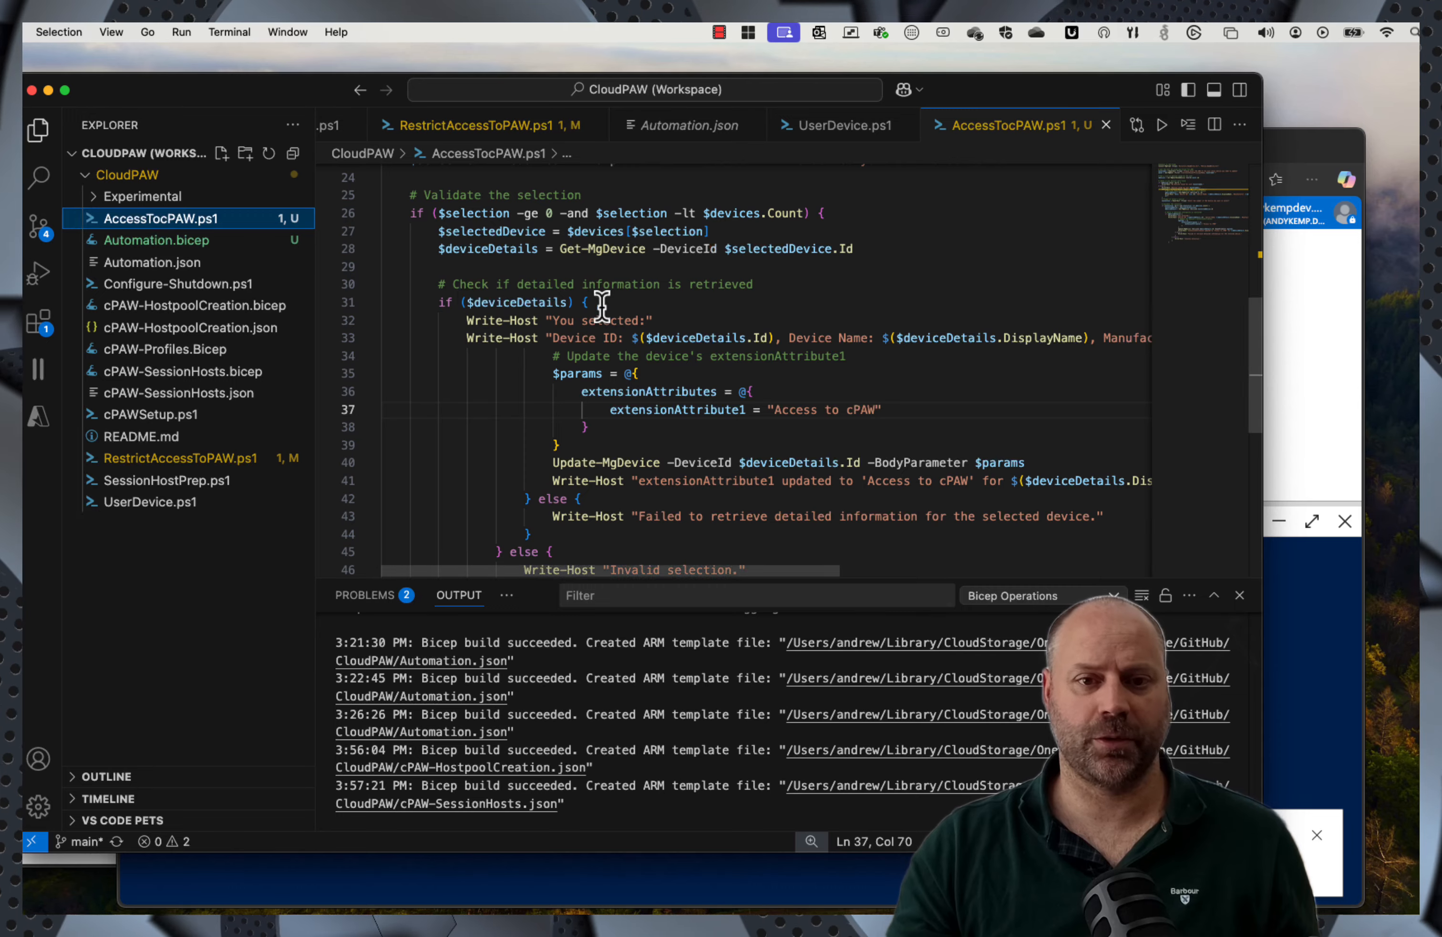
scroll(602, 307, up, 5)
scroll(602, 314, down, 7)
scroll(602, 322, up, 10)
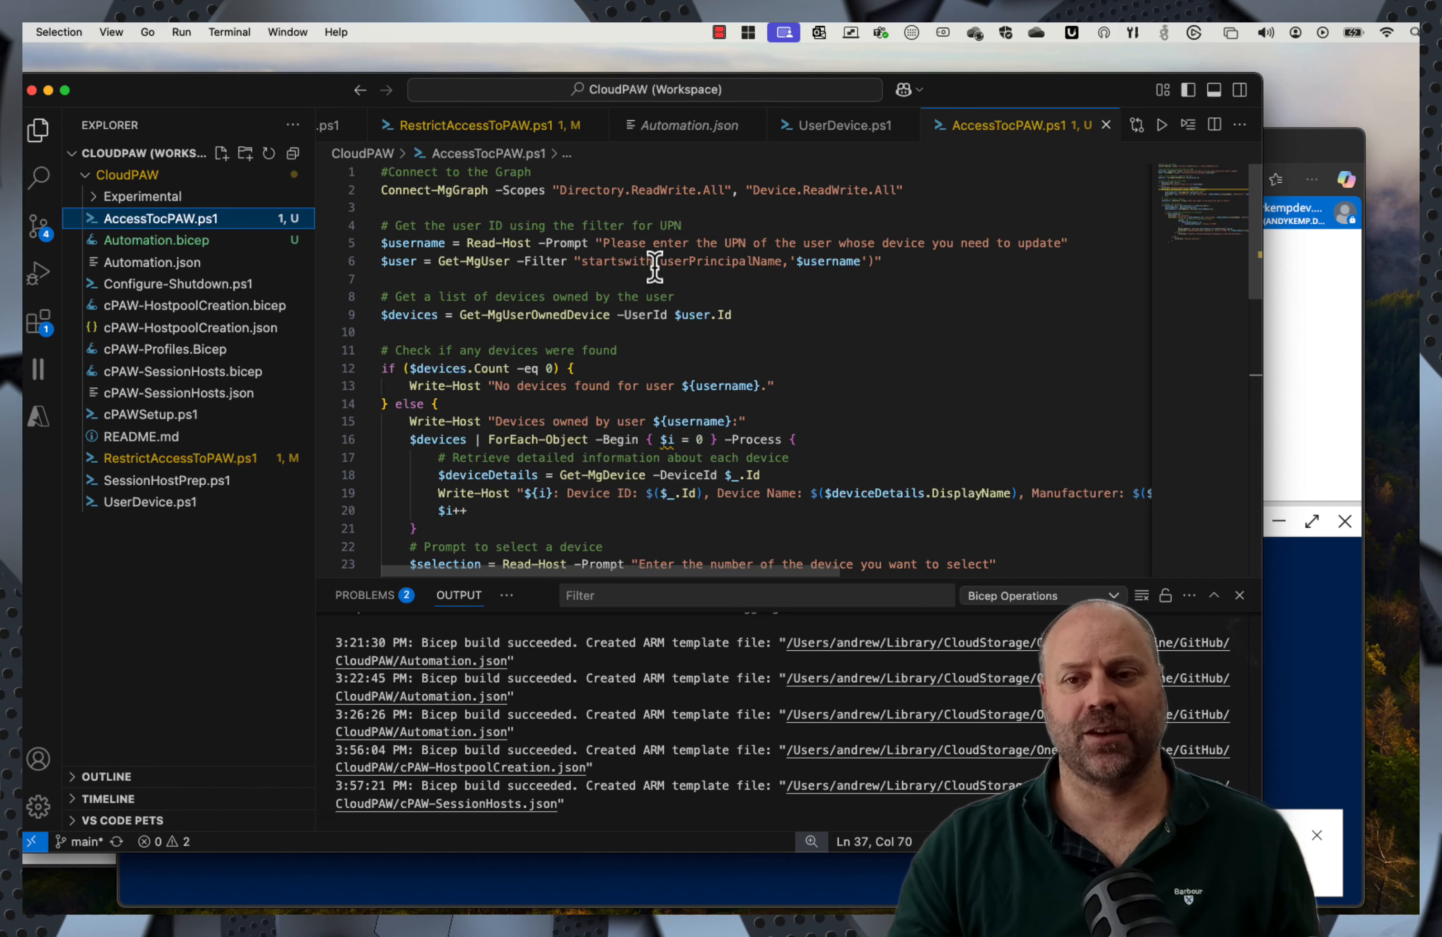
scroll(887, 273, down, 1)
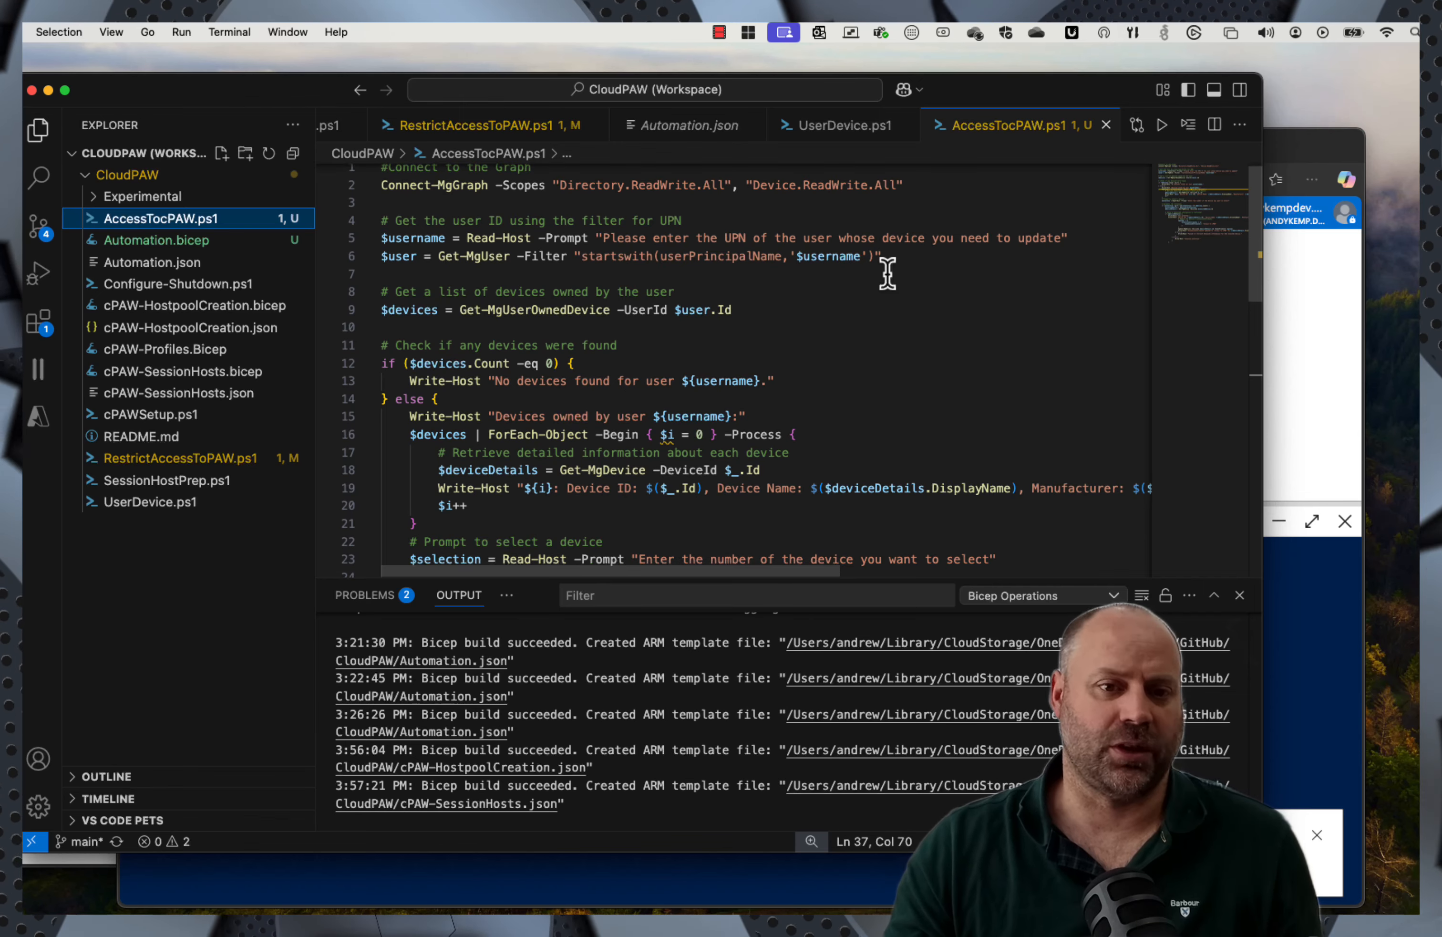
scroll(870, 272, right, 5)
scroll(660, 274, left, 5)
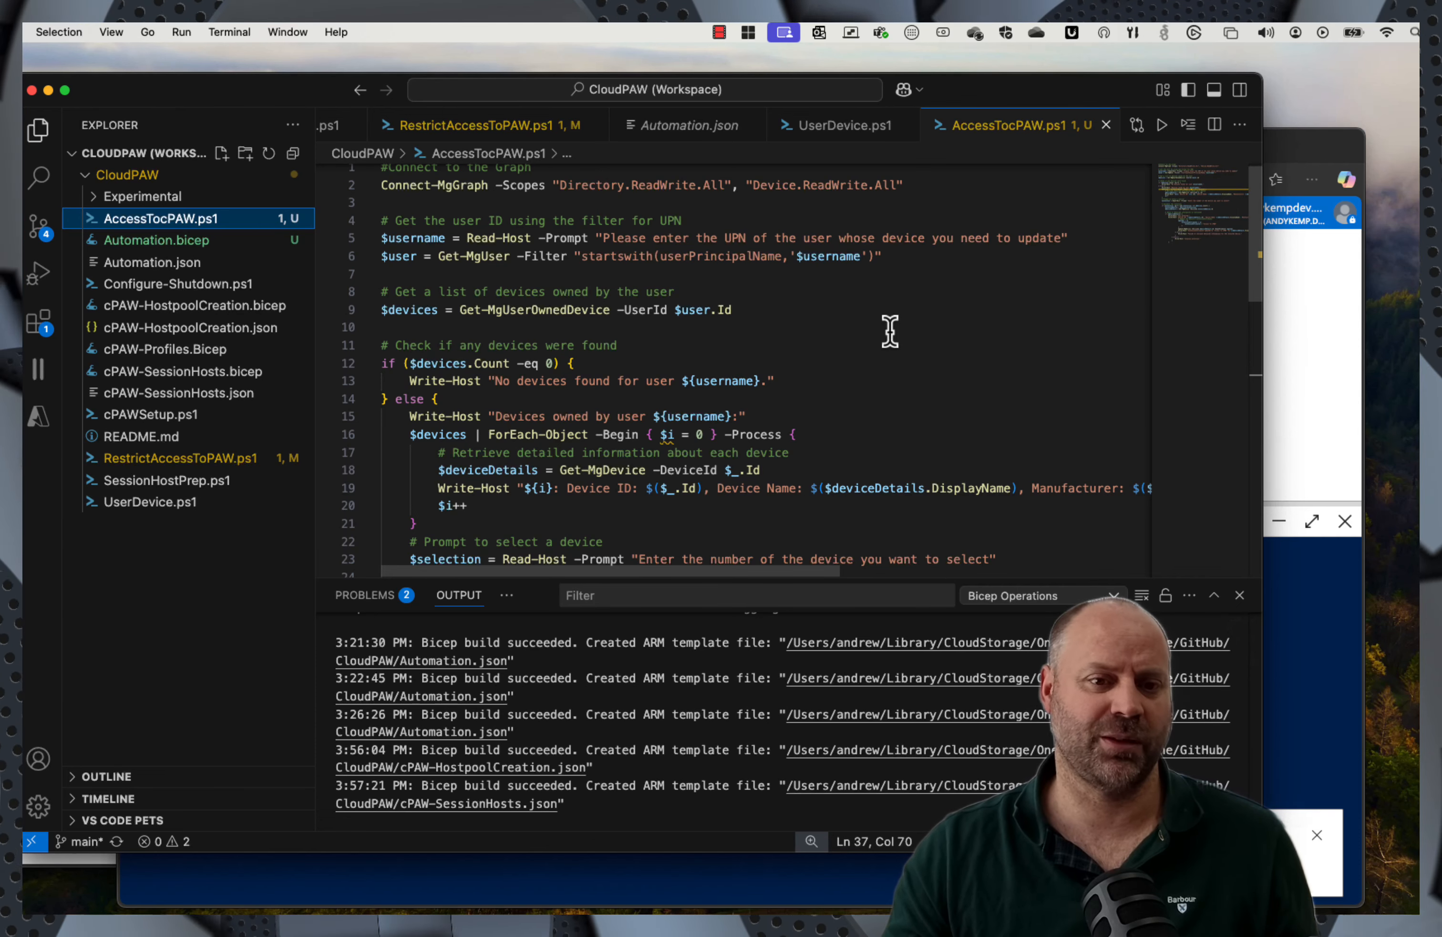
click(1293, 295)
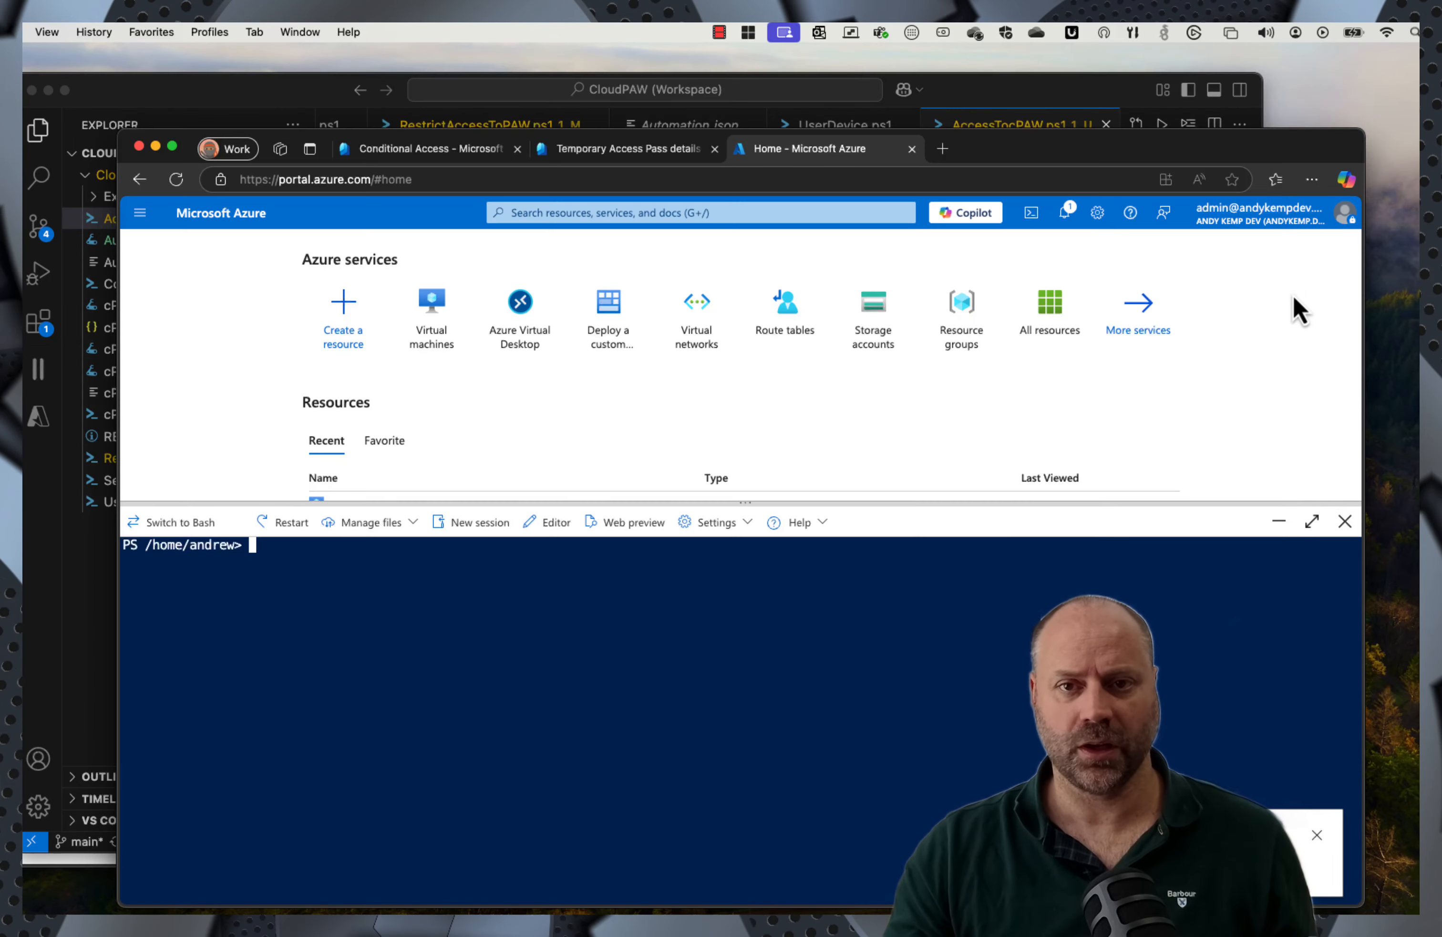
Step: Upload AccessTocPAW.ps1 into the Cloud Shell
click(391, 524)
click(387, 550)
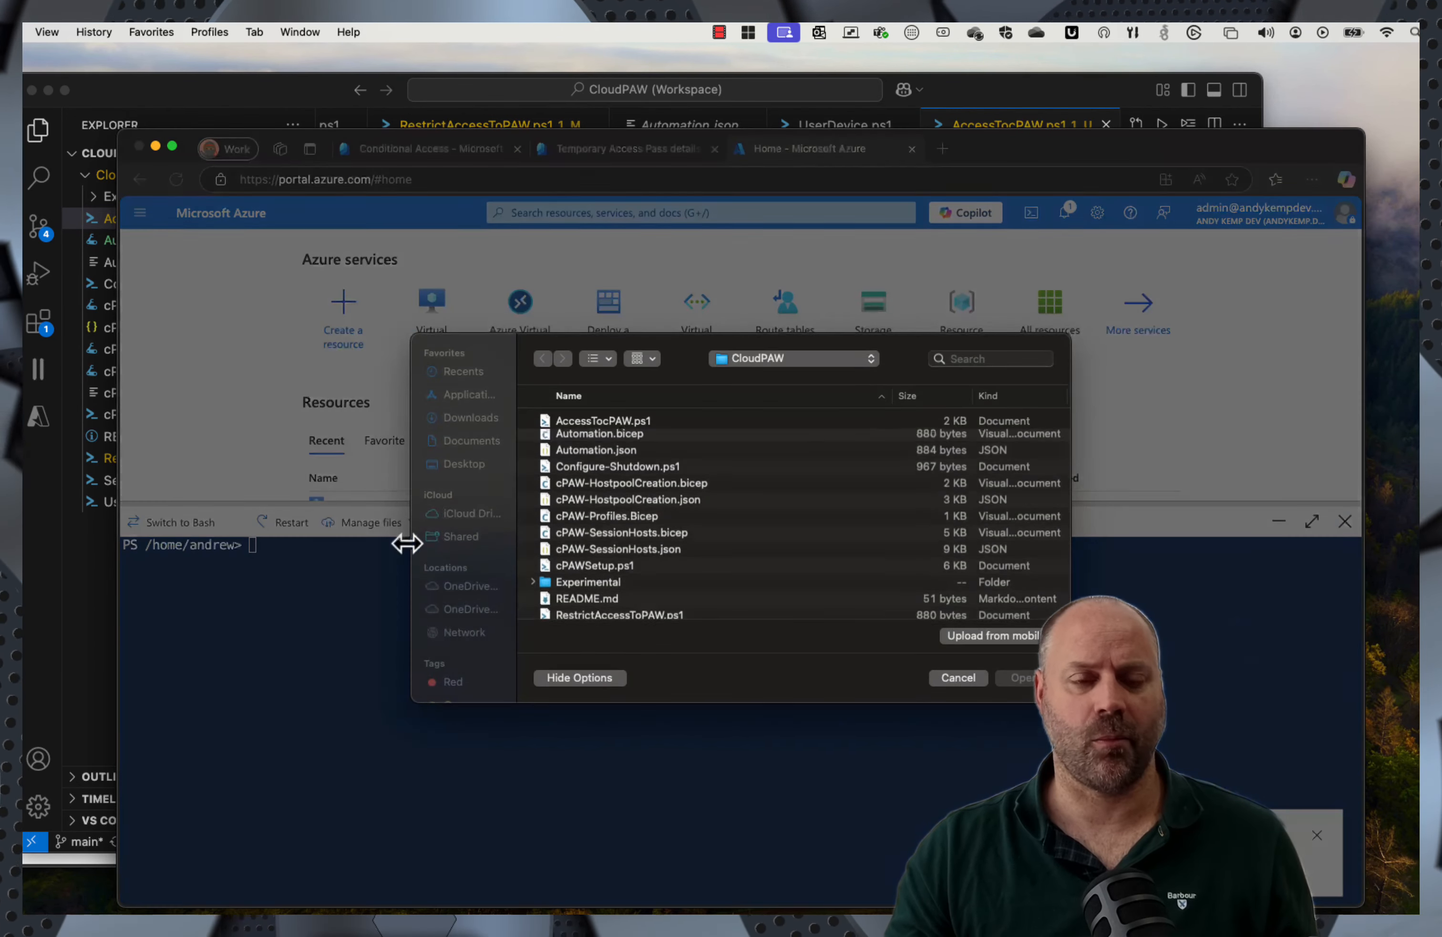
double_click(626, 422)
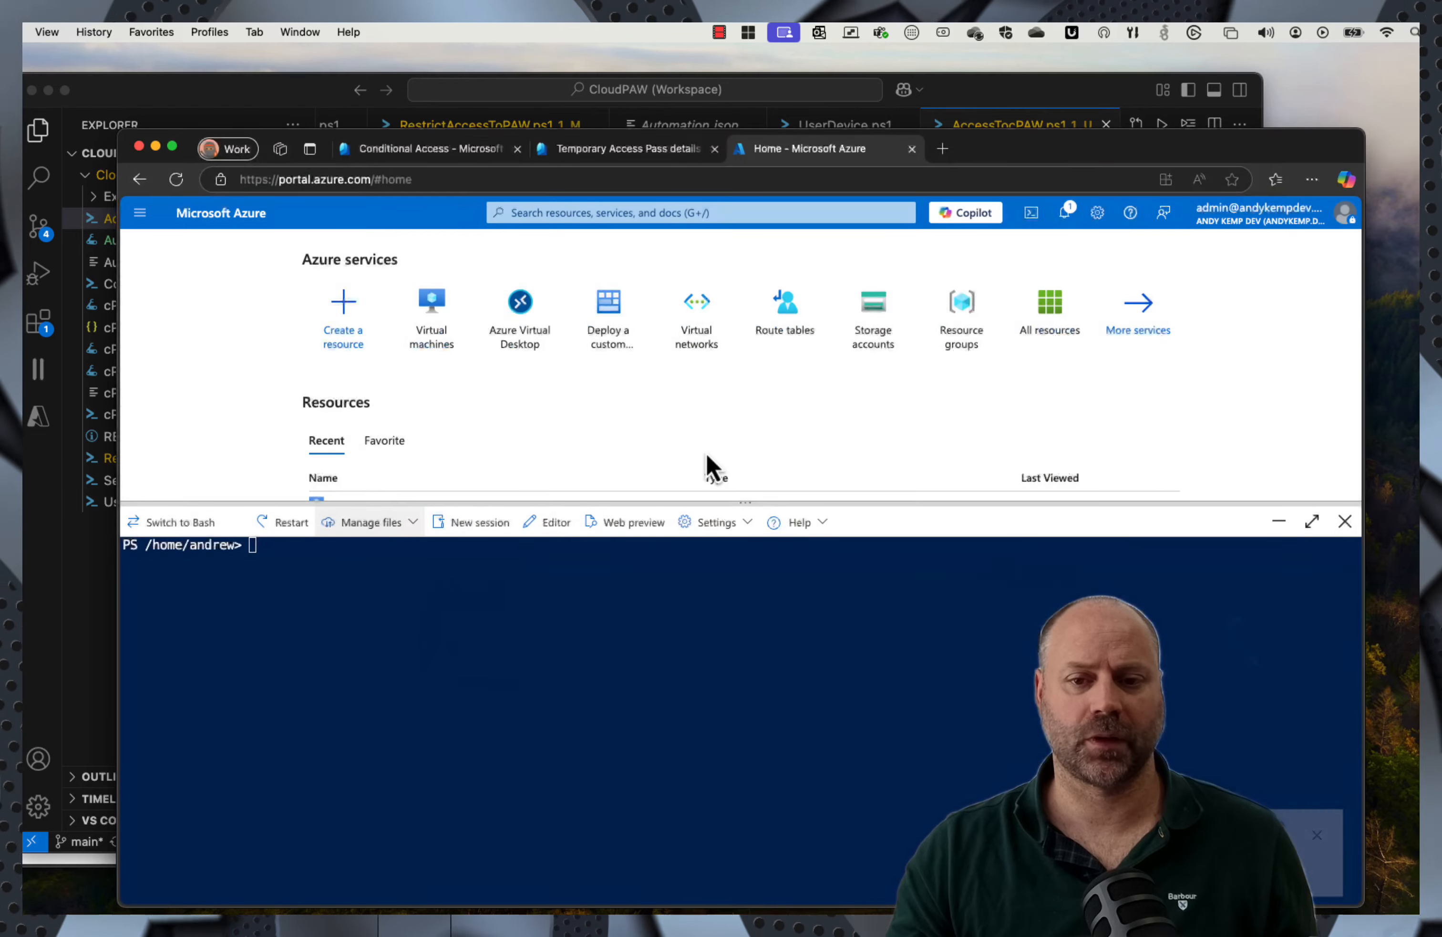
Step: Check the Conditional Access and Temporary Access Pass tabs, then start a new browser tab
click(436, 150)
click(617, 148)
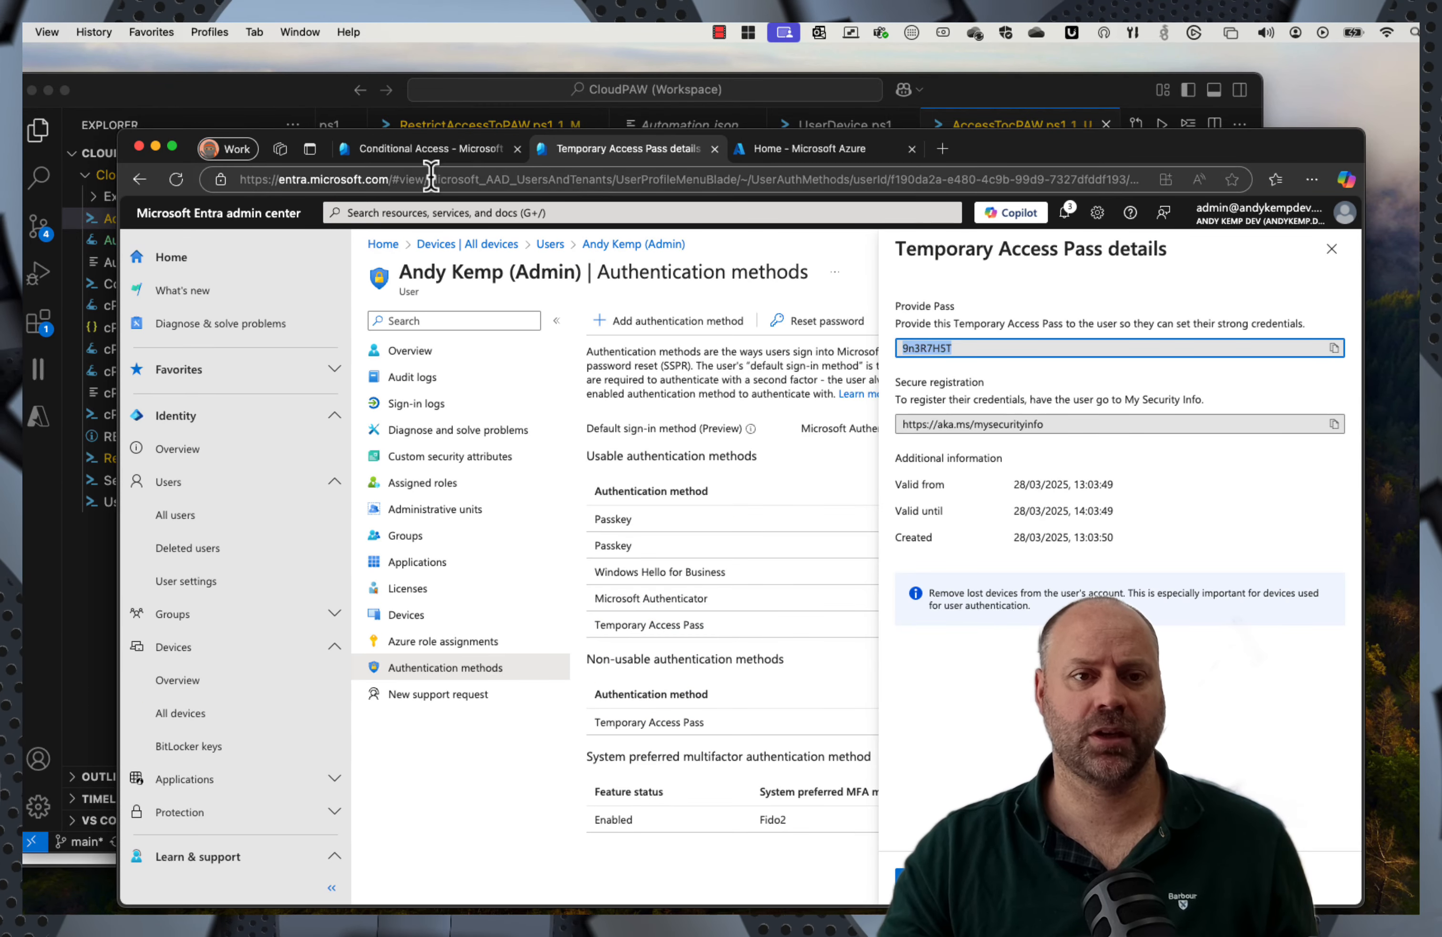
click(942, 149)
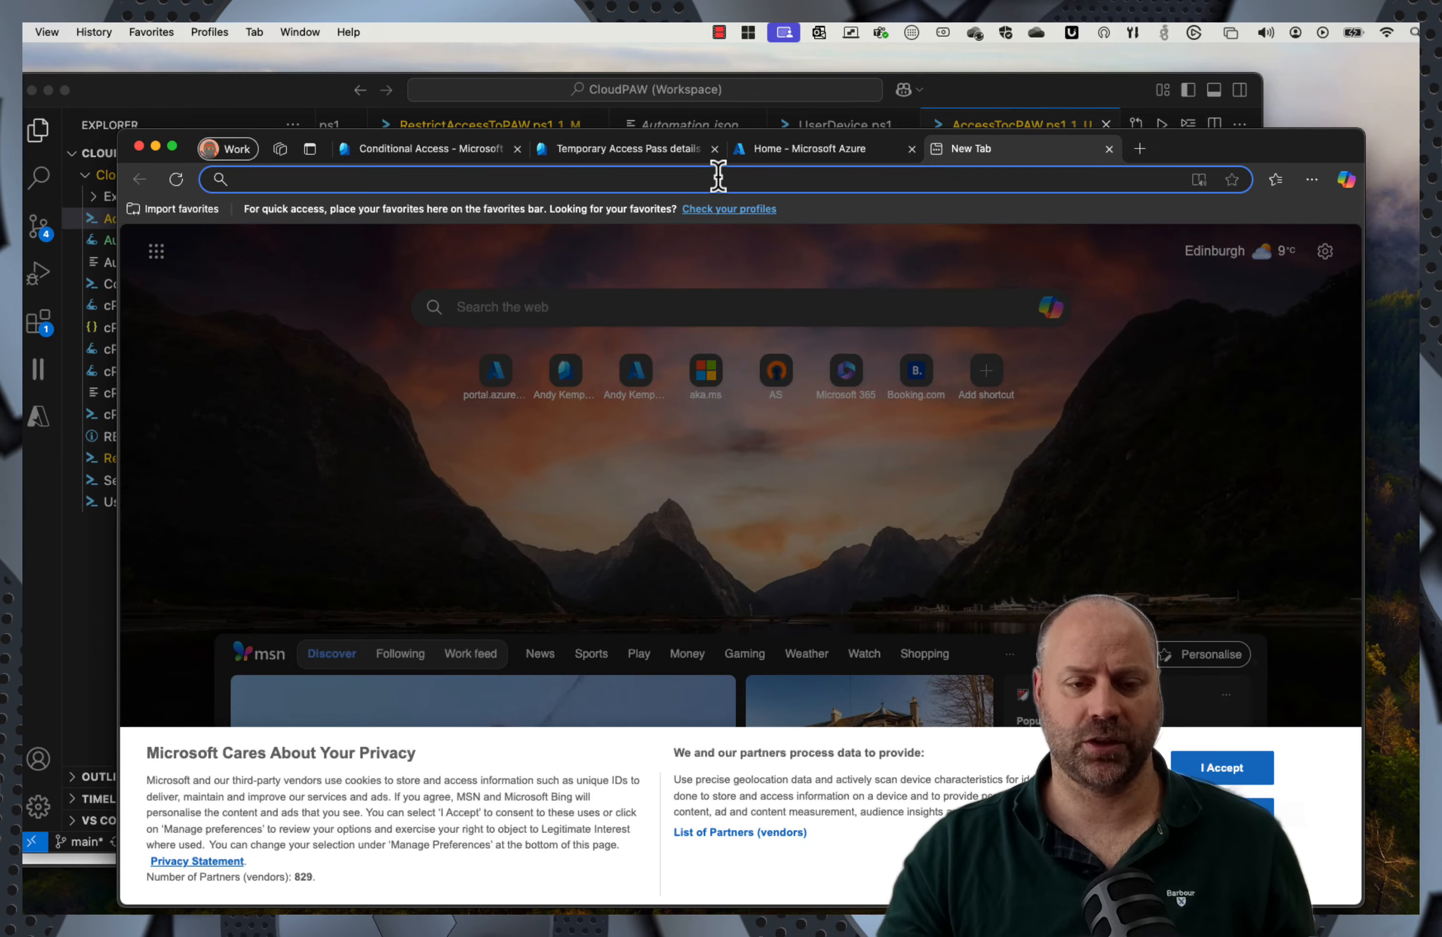
Step: From the Conditional Access tab, open Devices > All devices, showing the tenant's 31 devices
text(entr)
key(BackSpace)
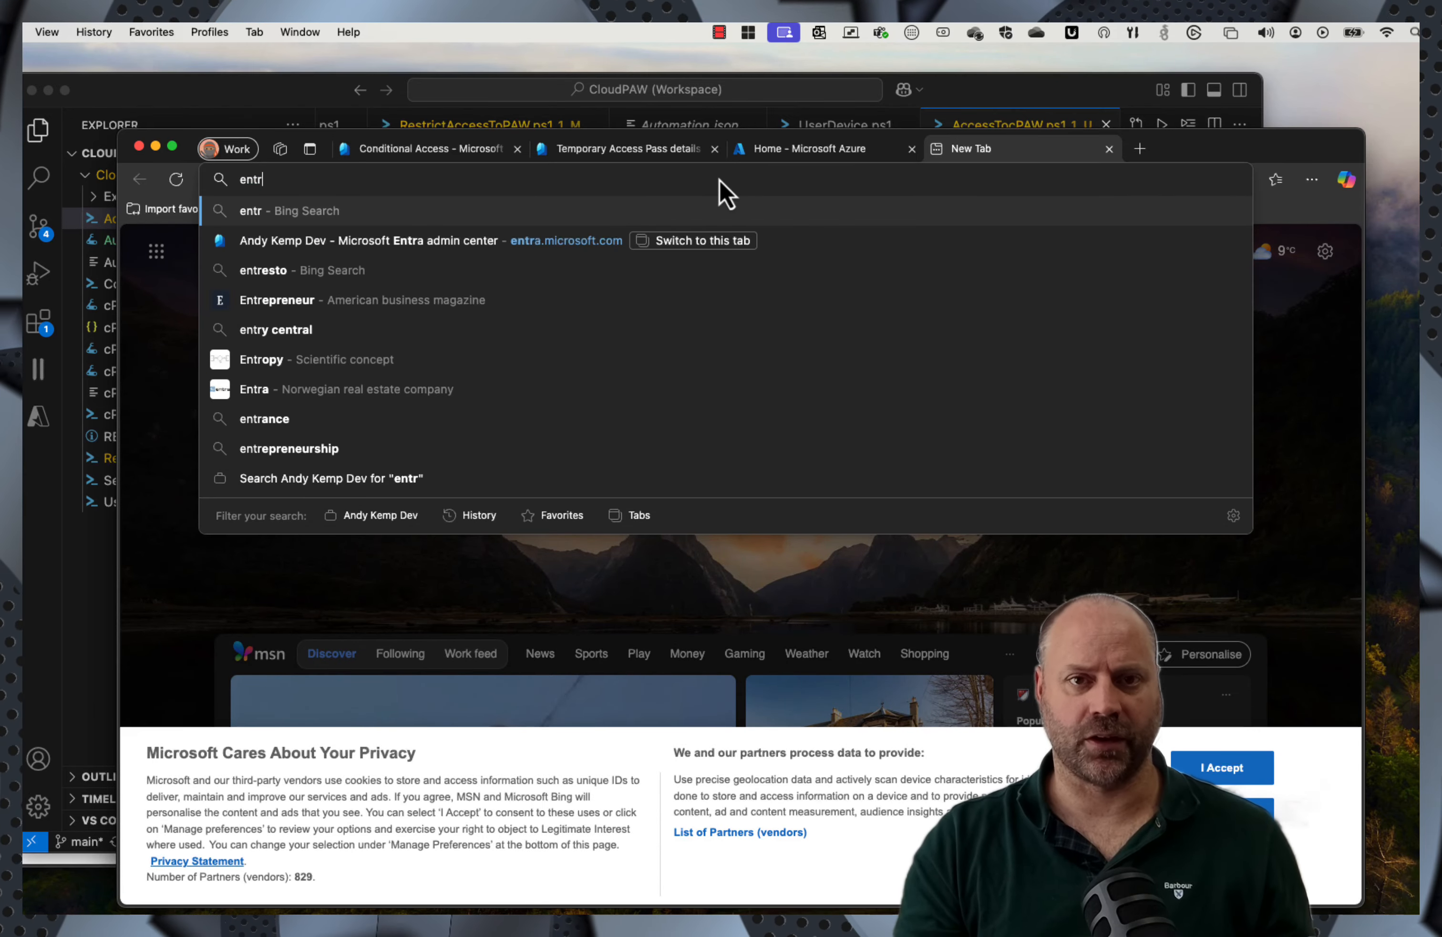
click(73, 859)
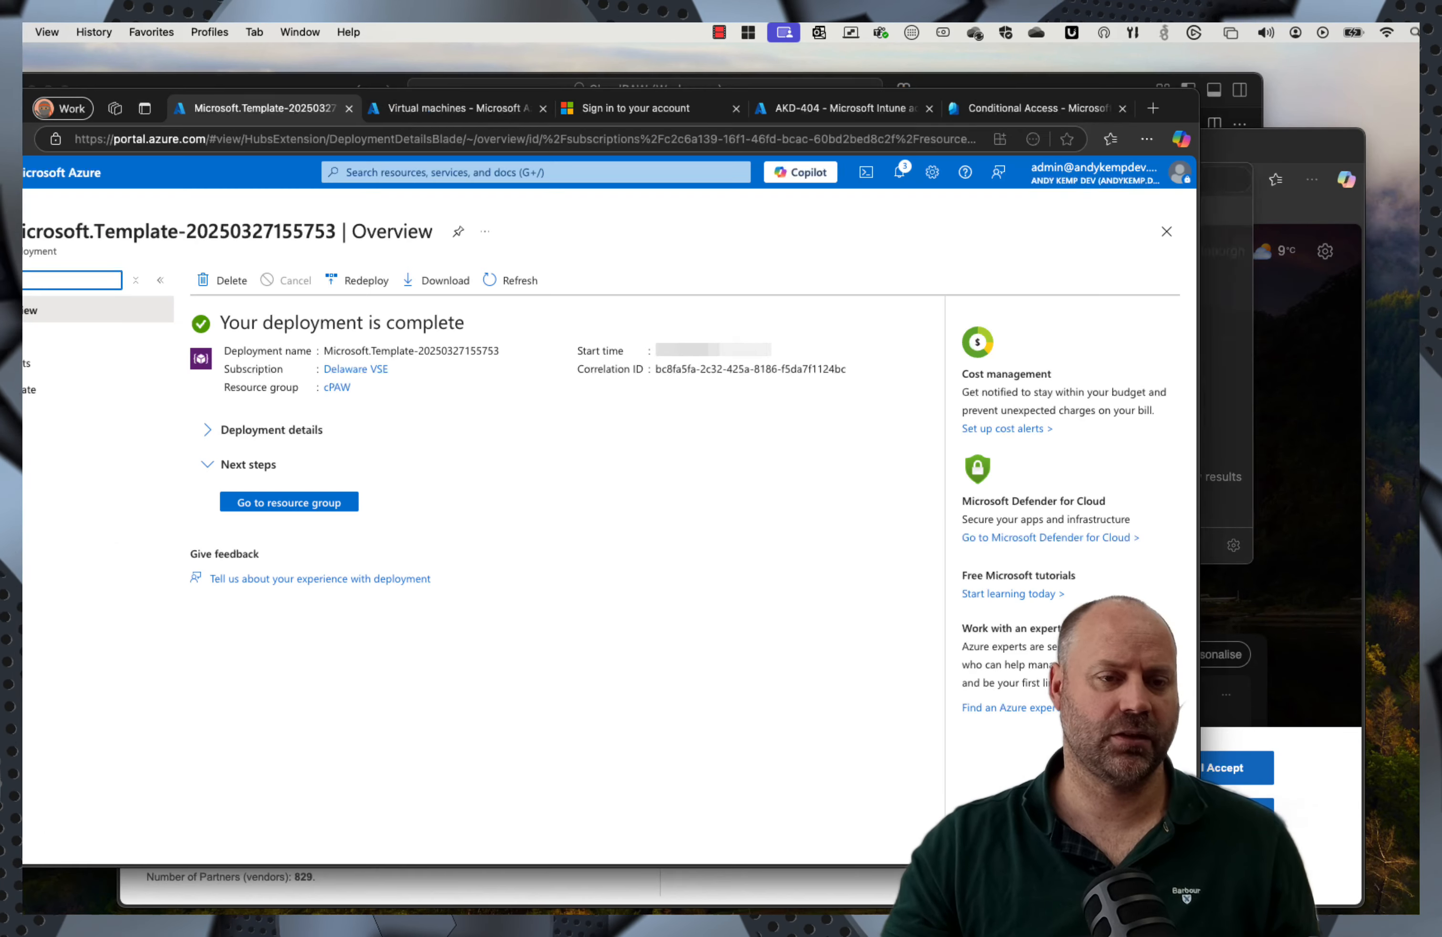
click(856, 111)
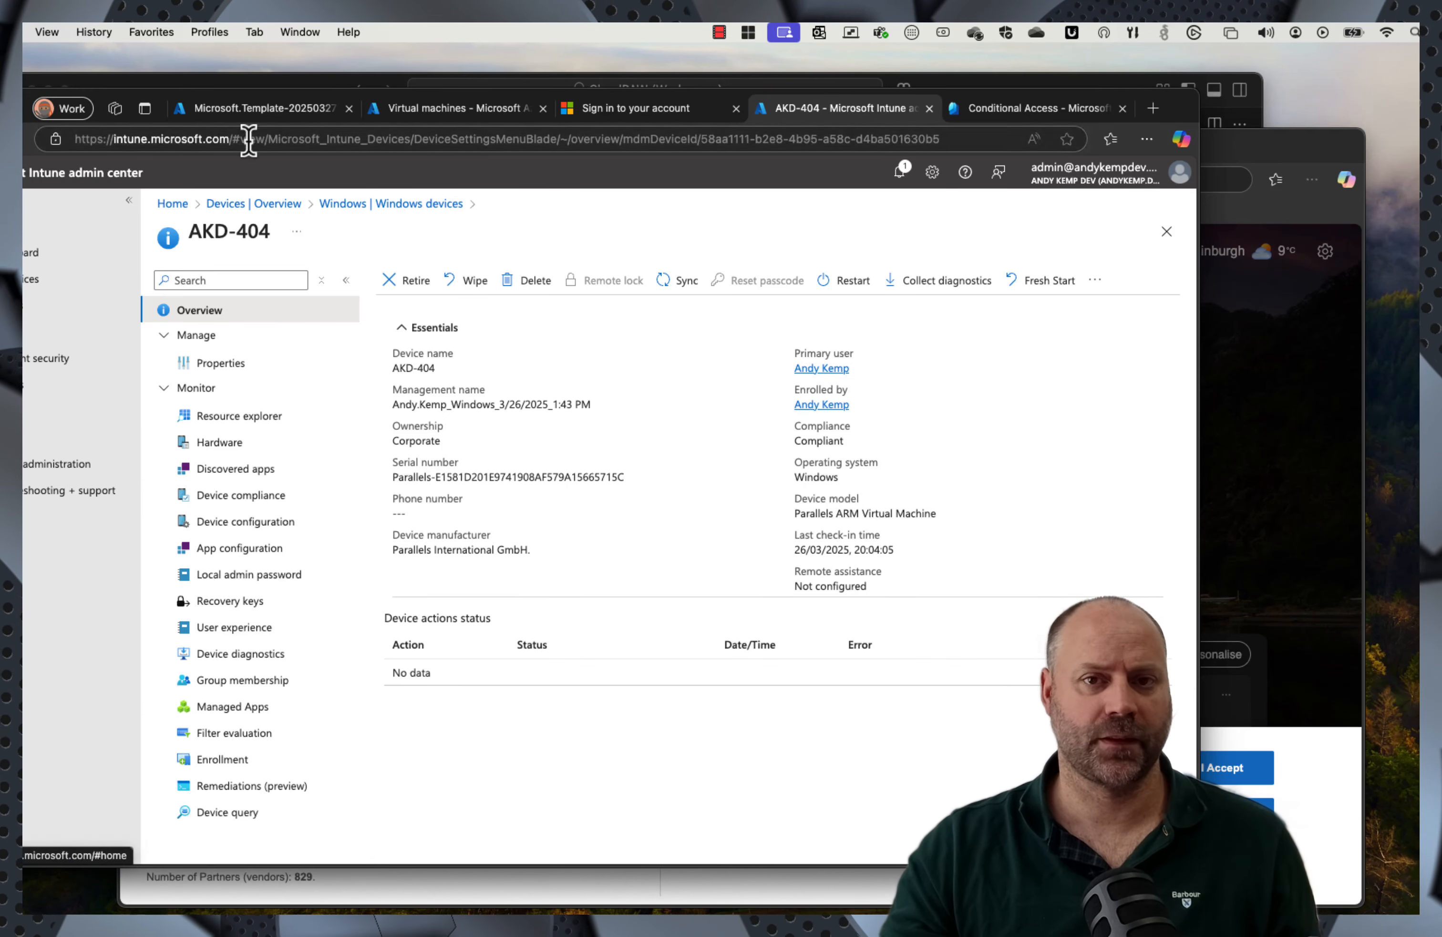
click(1004, 112)
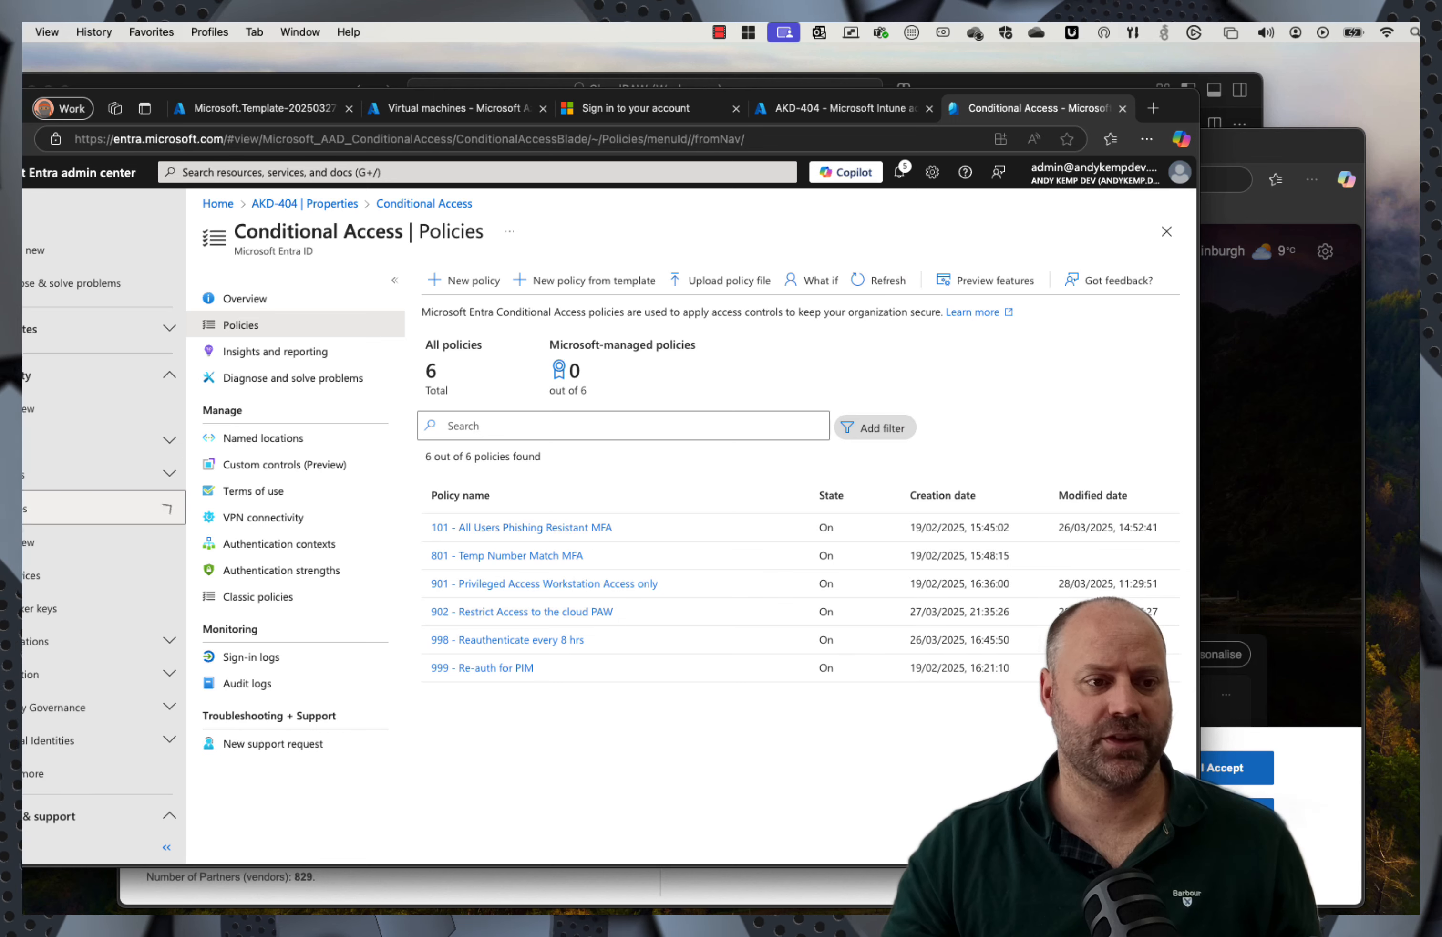
click(36, 508)
click(28, 573)
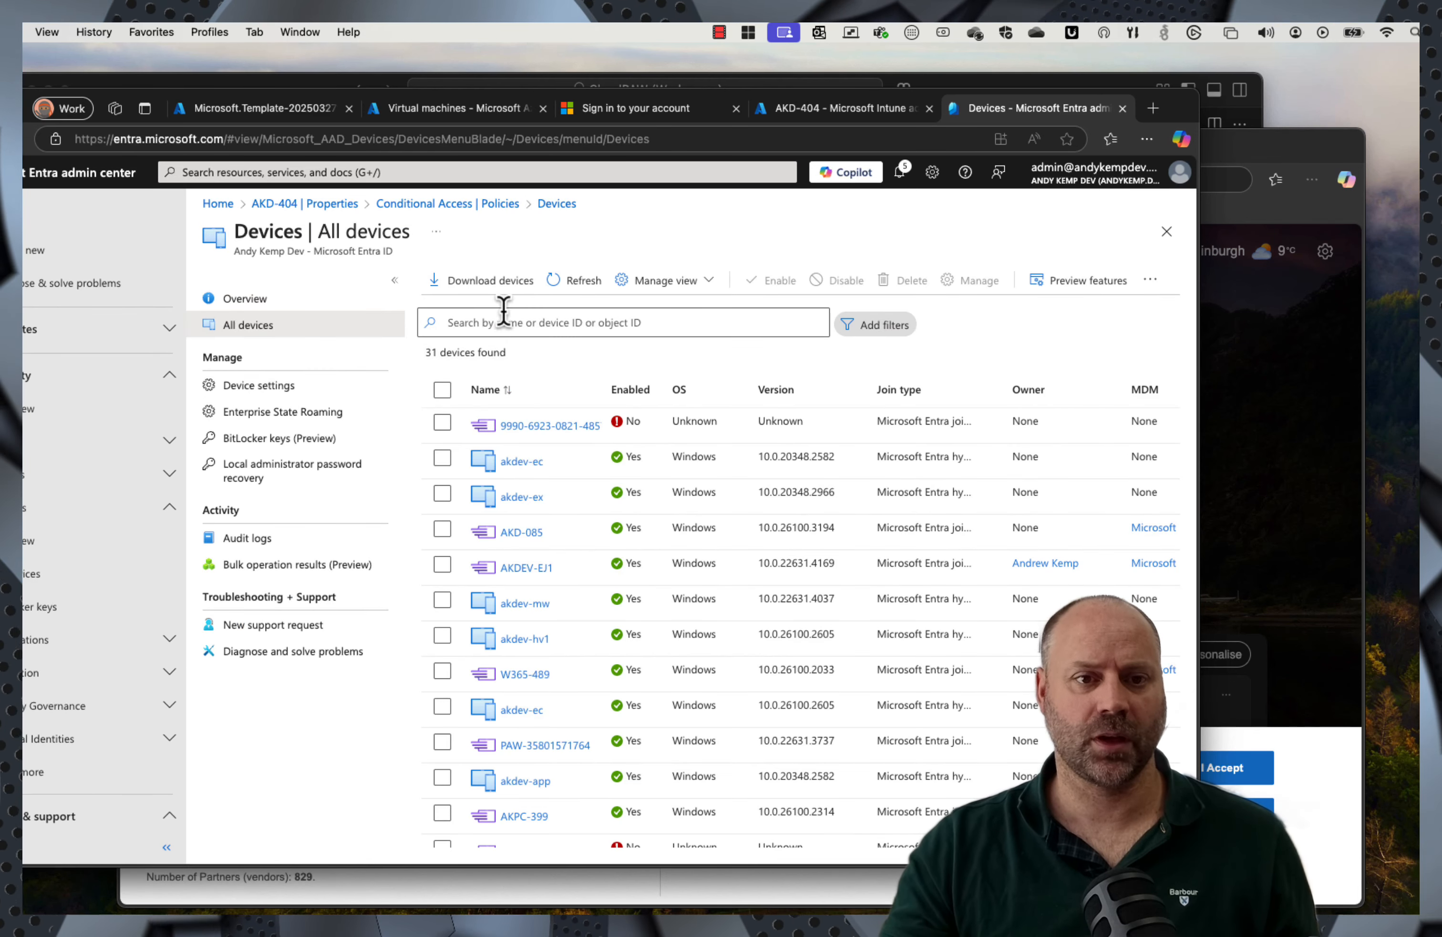
Step: Search the device list for akd-404 and check its extensionAttribute1 (PAW Access) property
click(500, 321)
text(akd-404)
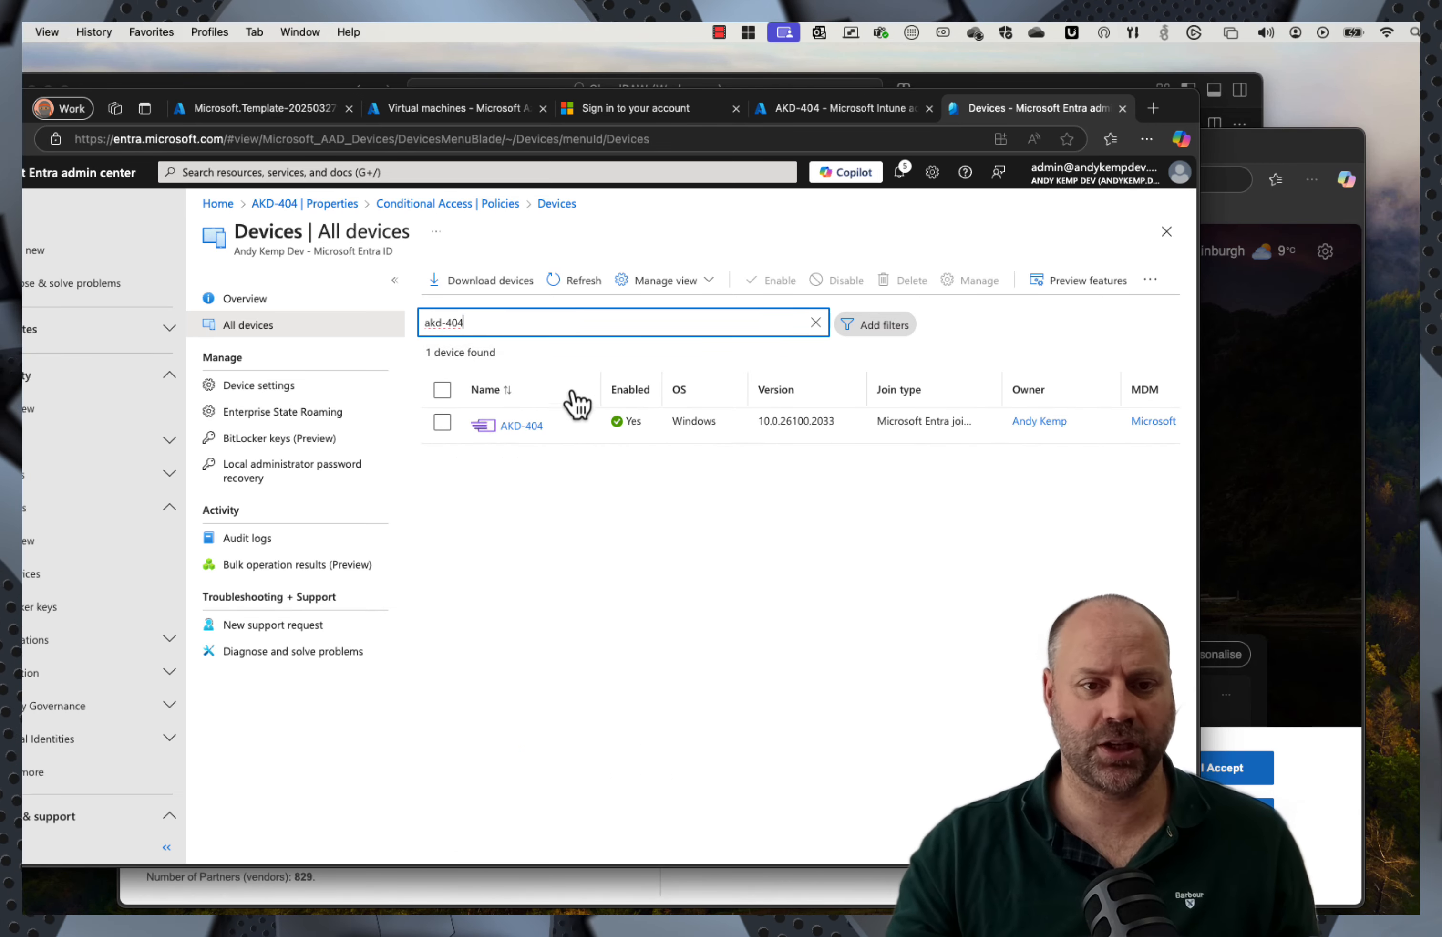
click(522, 426)
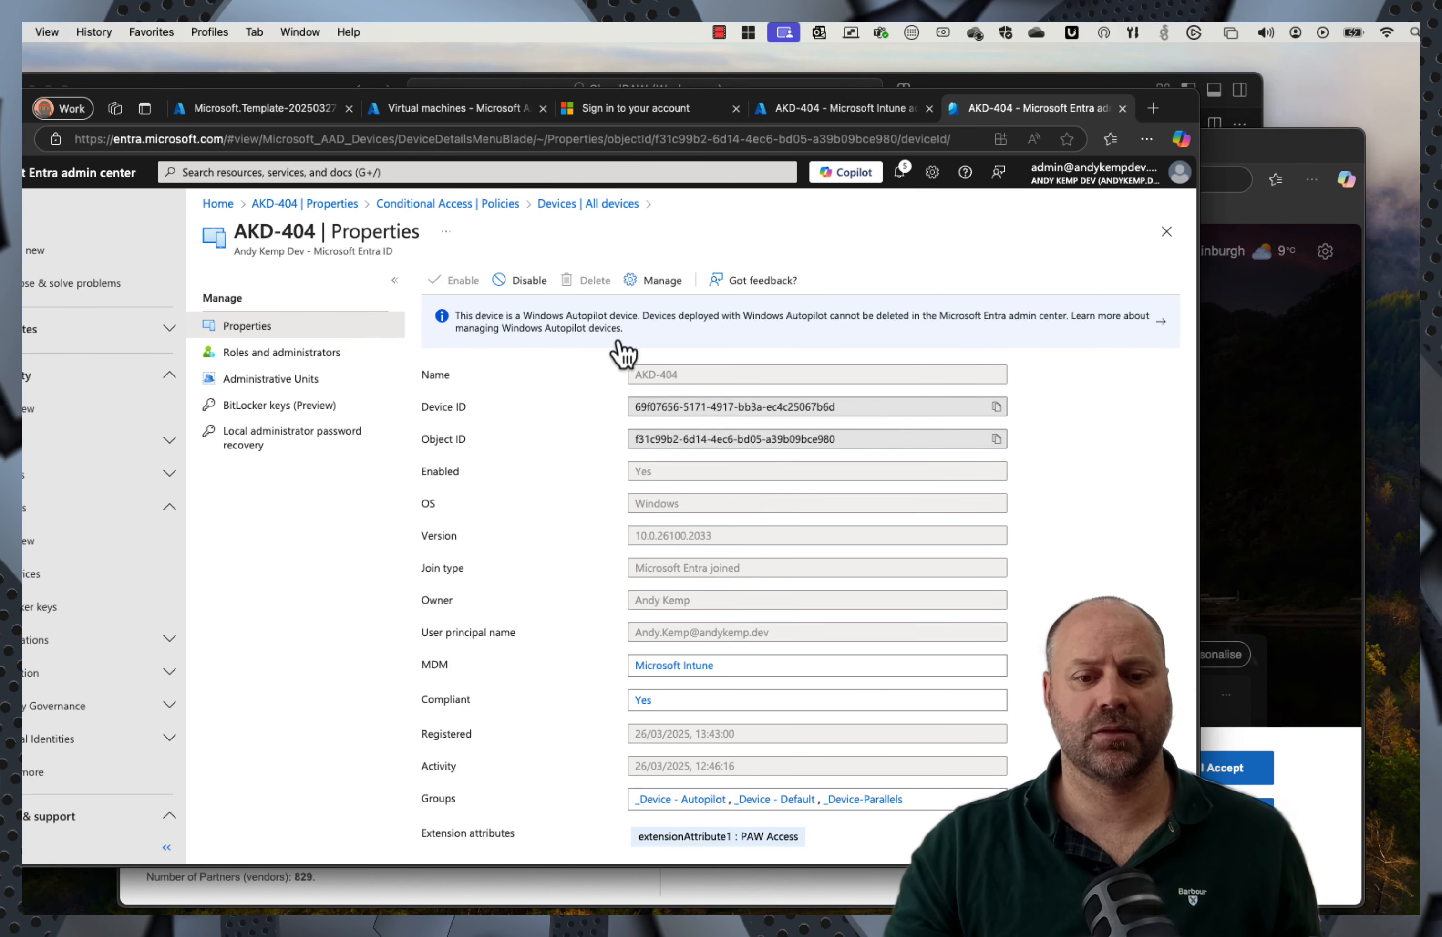
click(781, 839)
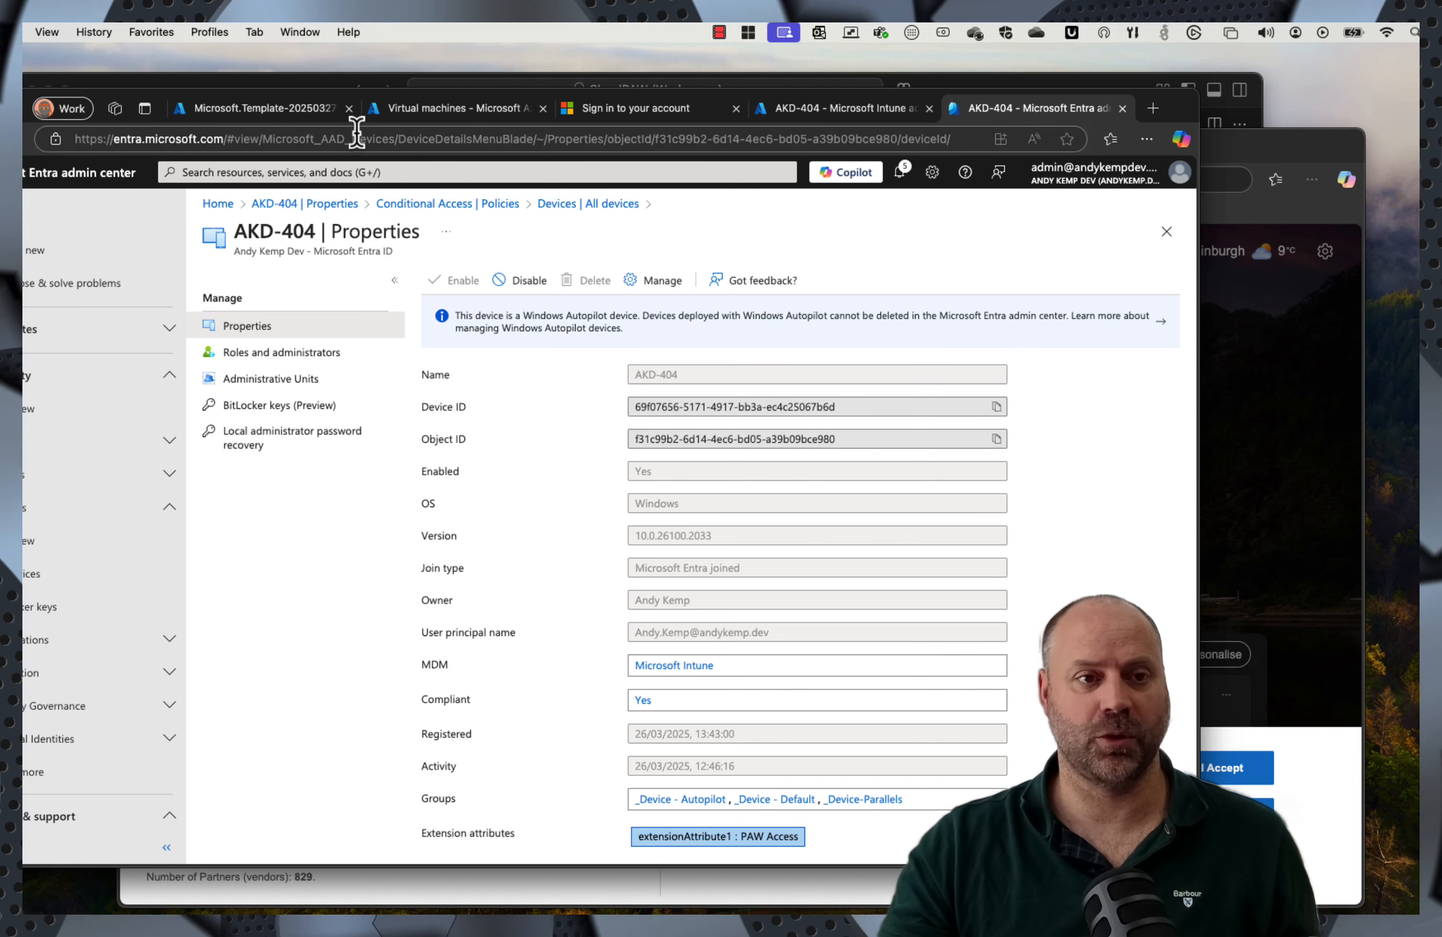
click(12, 139)
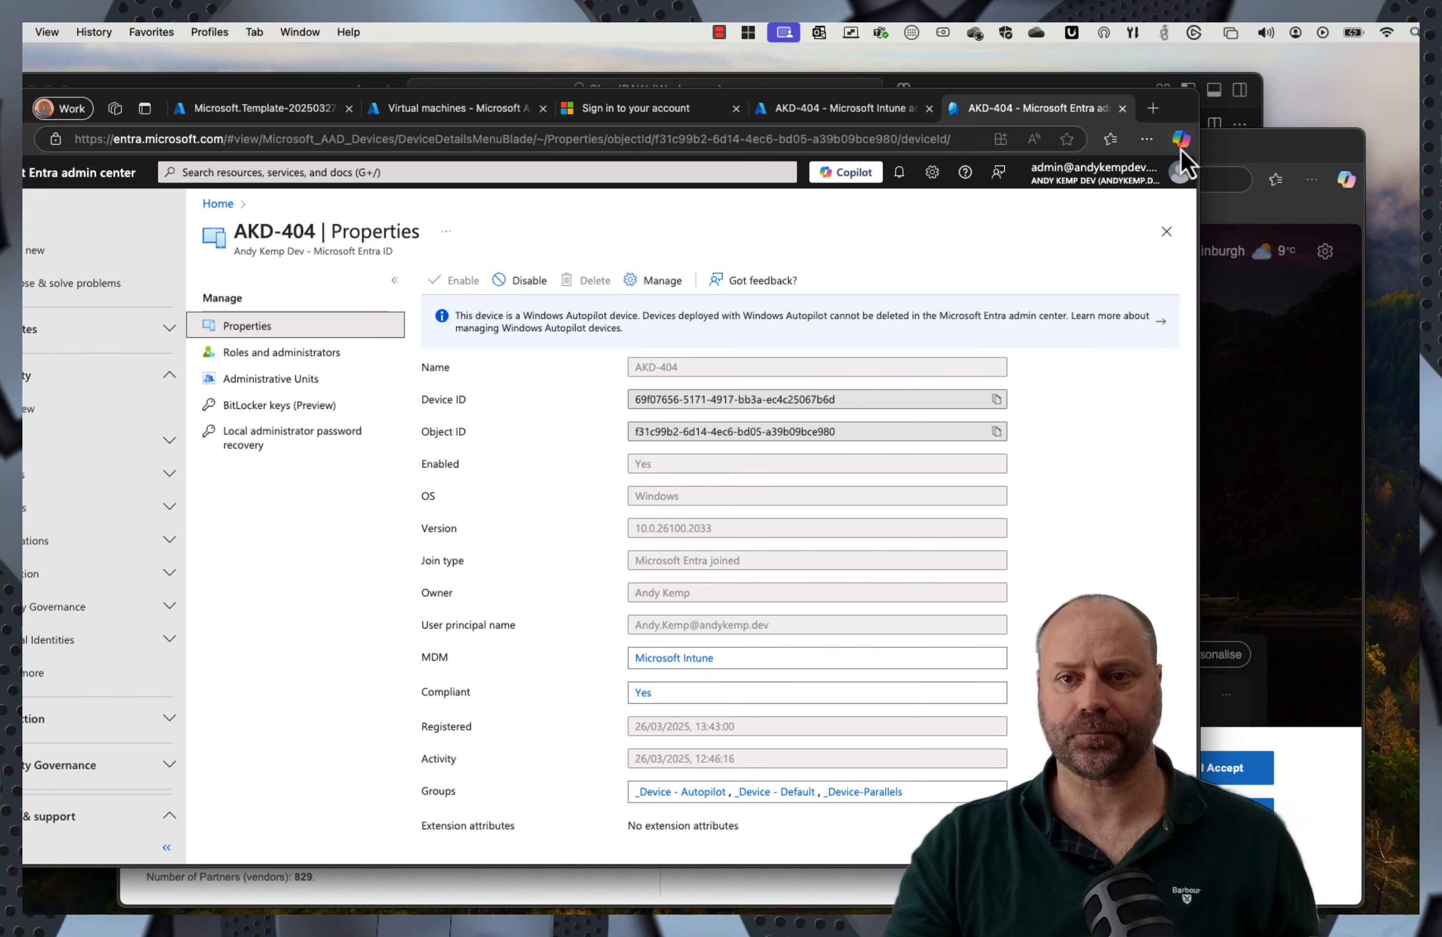
Step: Discard the stray new tab and return to the Azure portal home with Cloud Shell
click(1285, 178)
text(ent)
click(1109, 150)
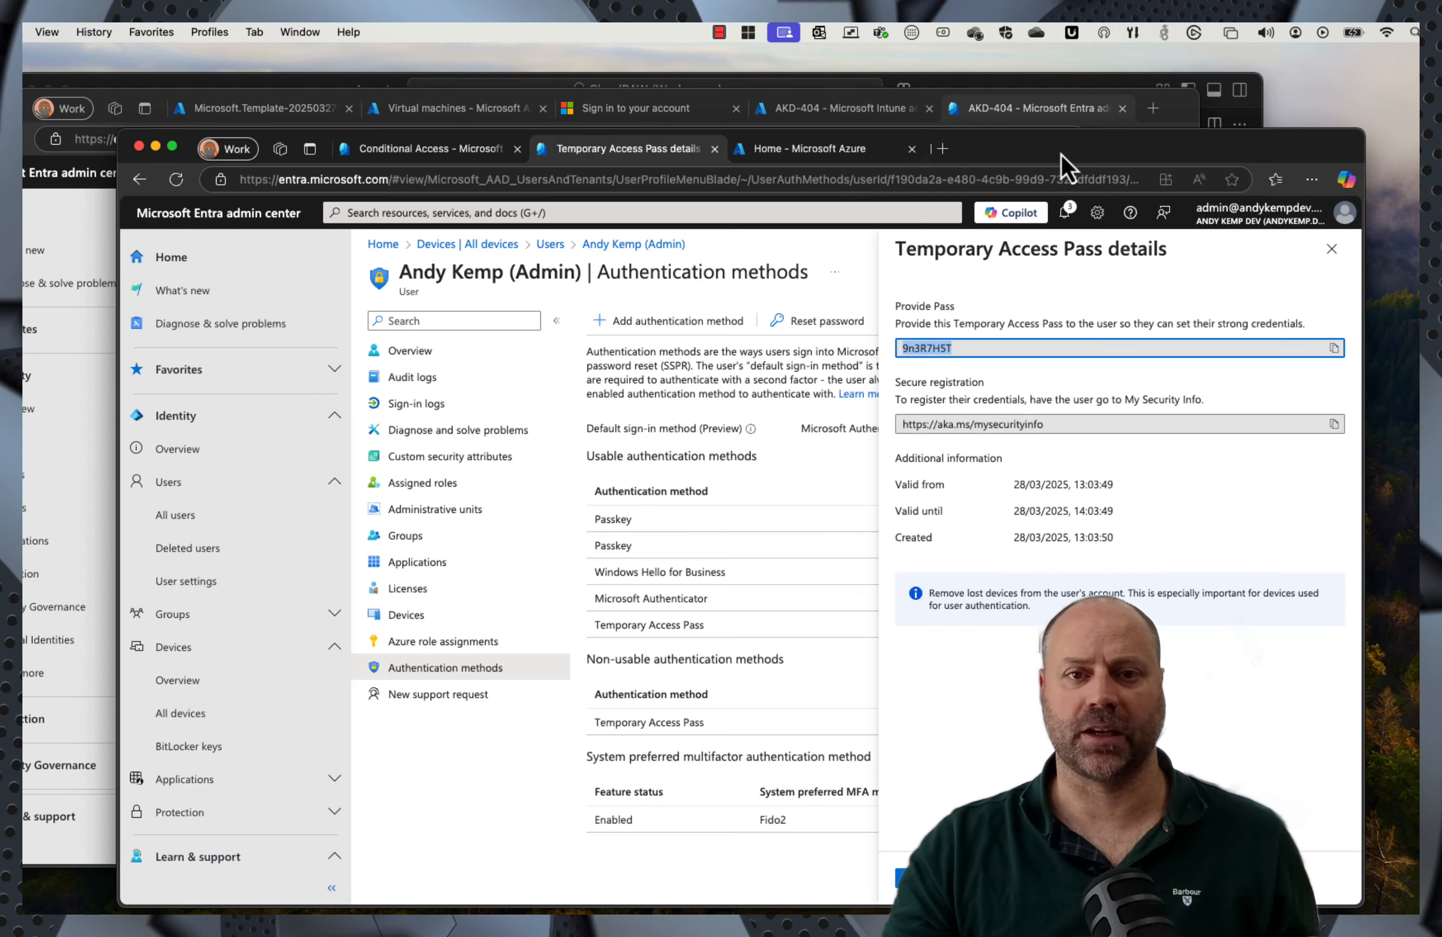
click(473, 159)
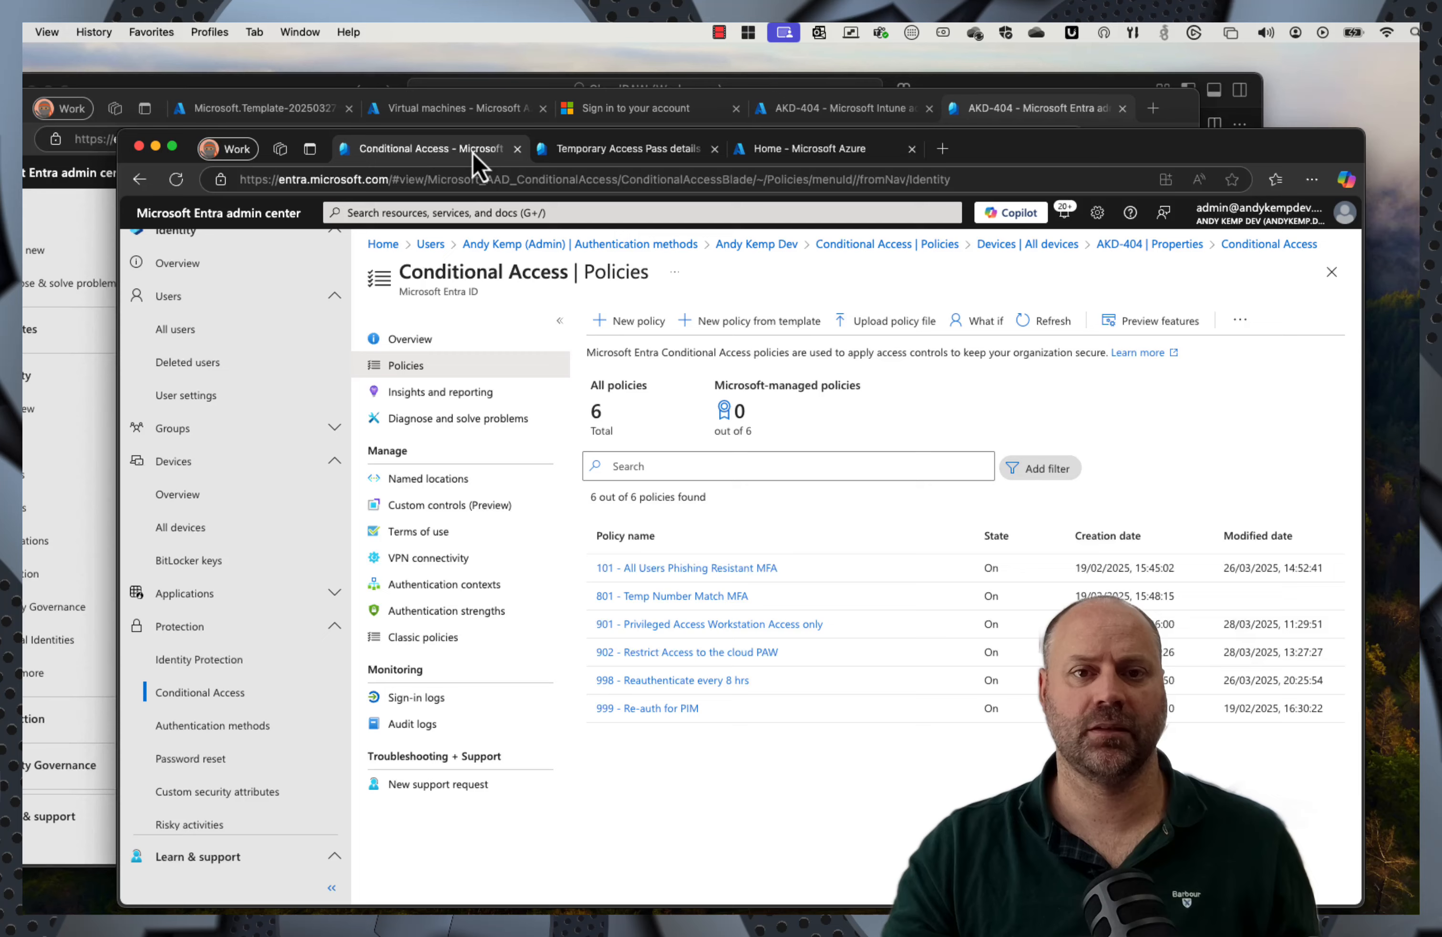
click(775, 149)
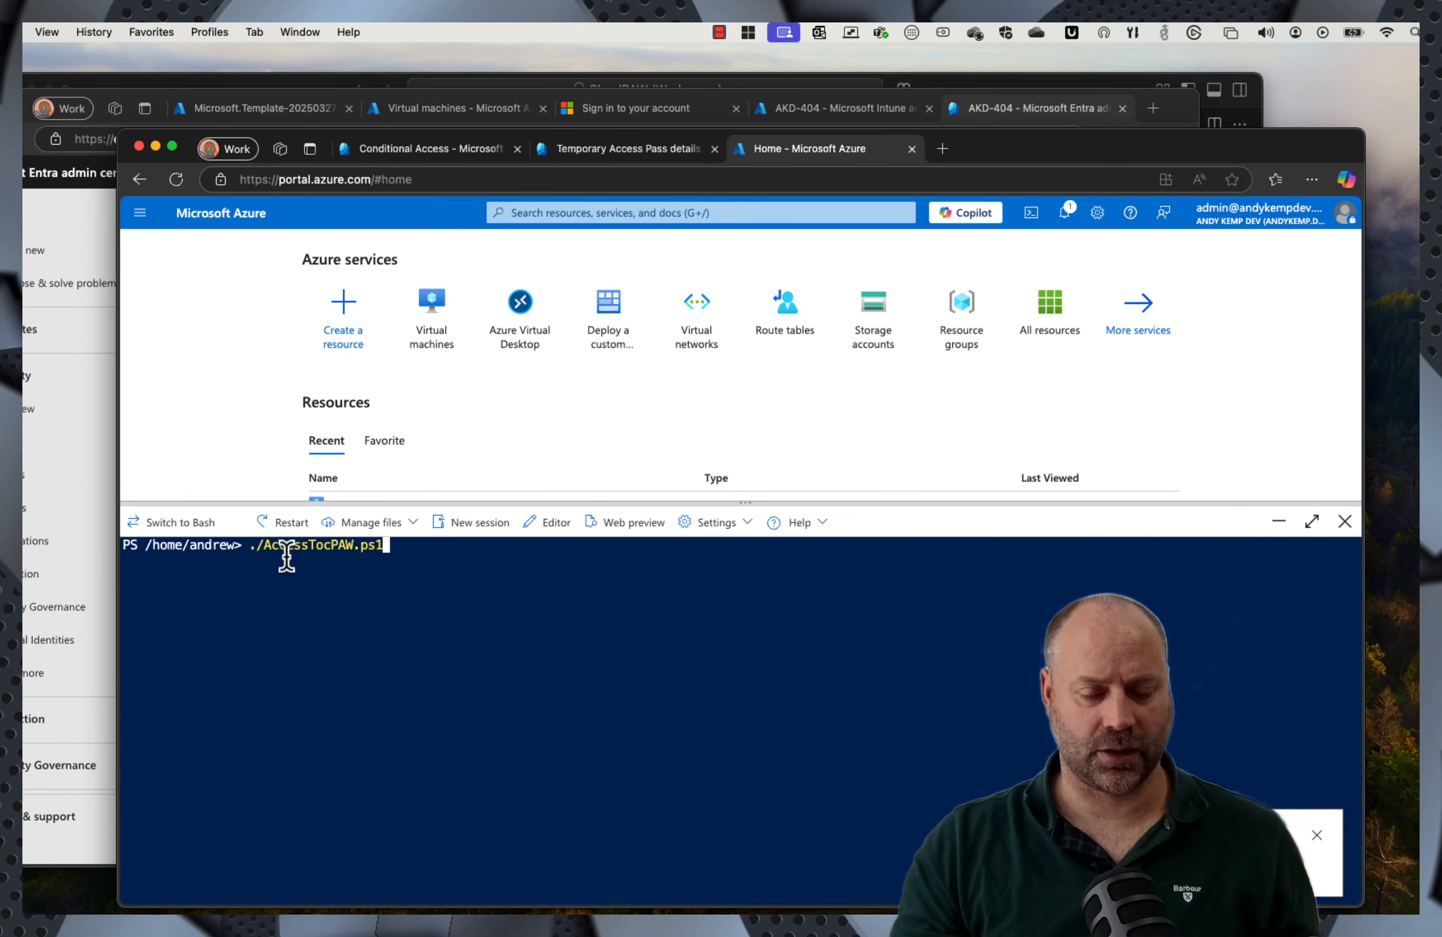
Step: Run ./AccessTocPAW.ps1 with the user's UPN and device 1, tagging AKD-404 'Access to cPAW'
key(Return)
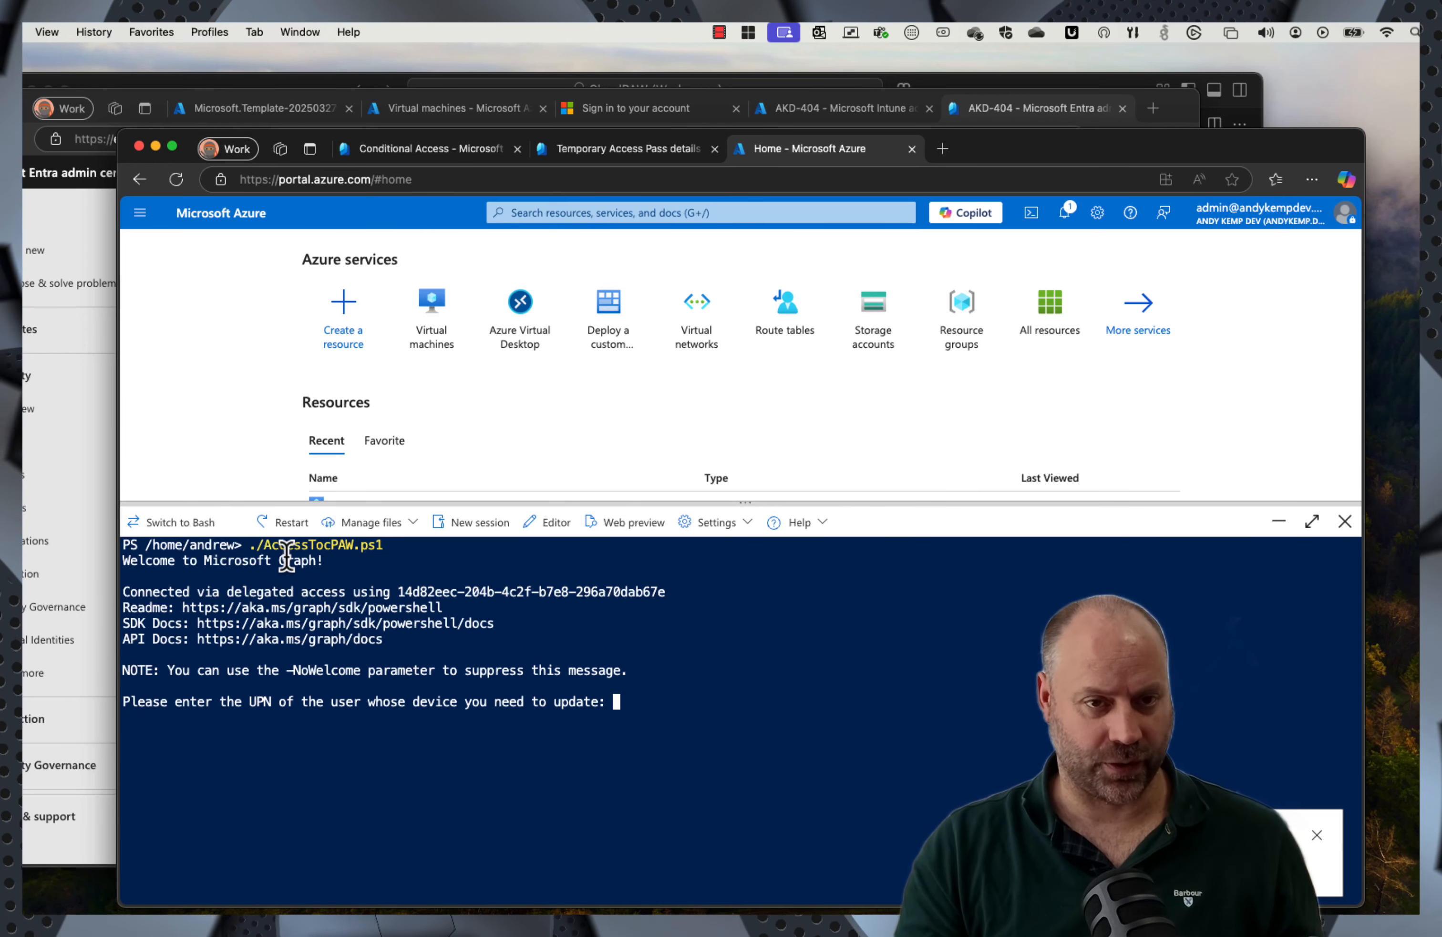
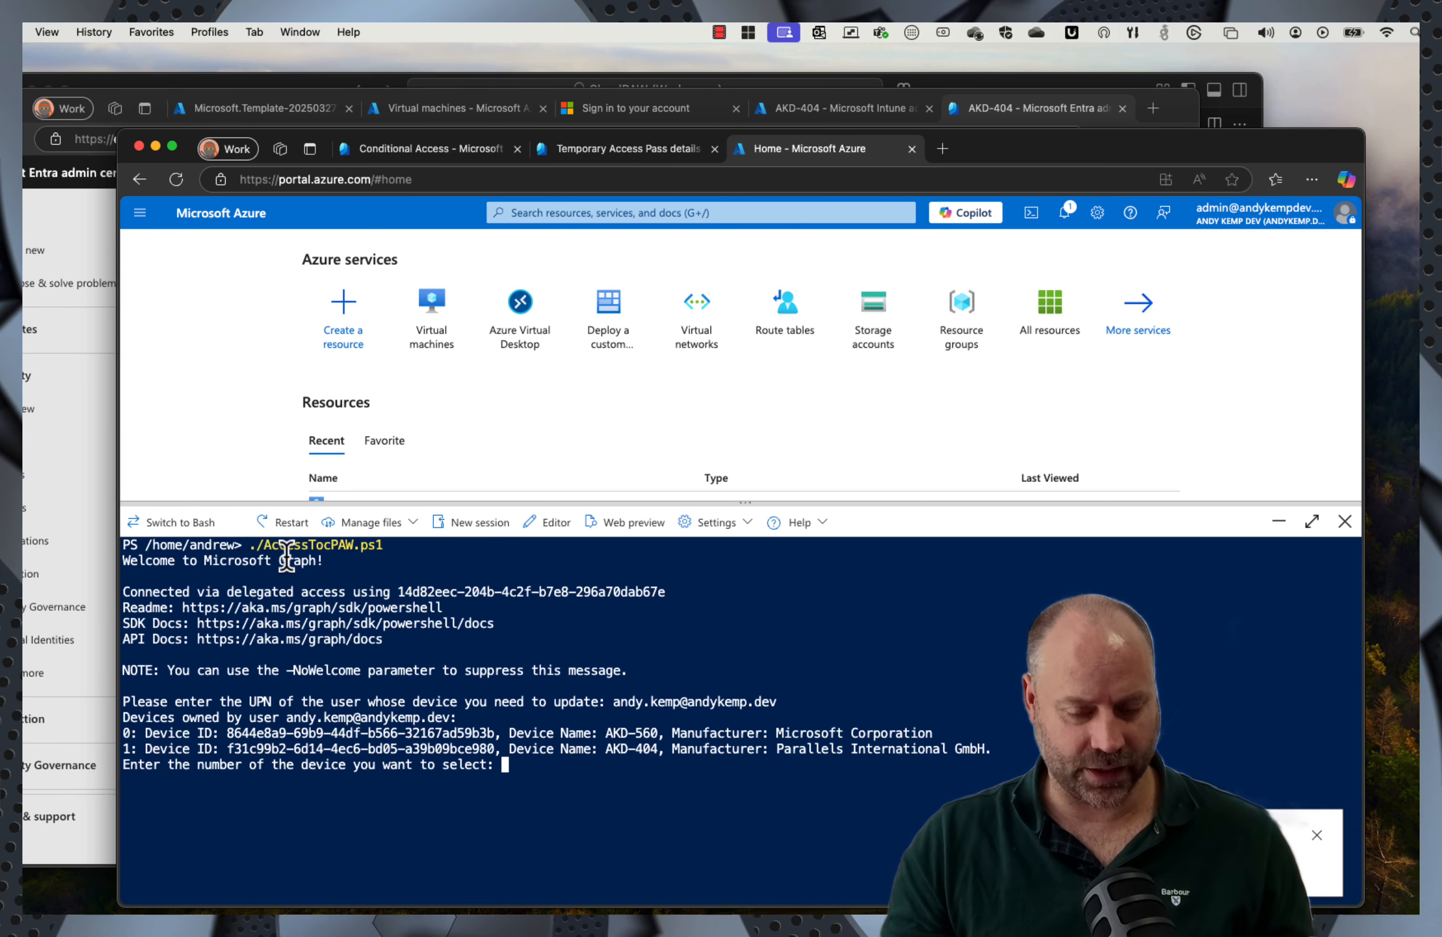
key(Return)
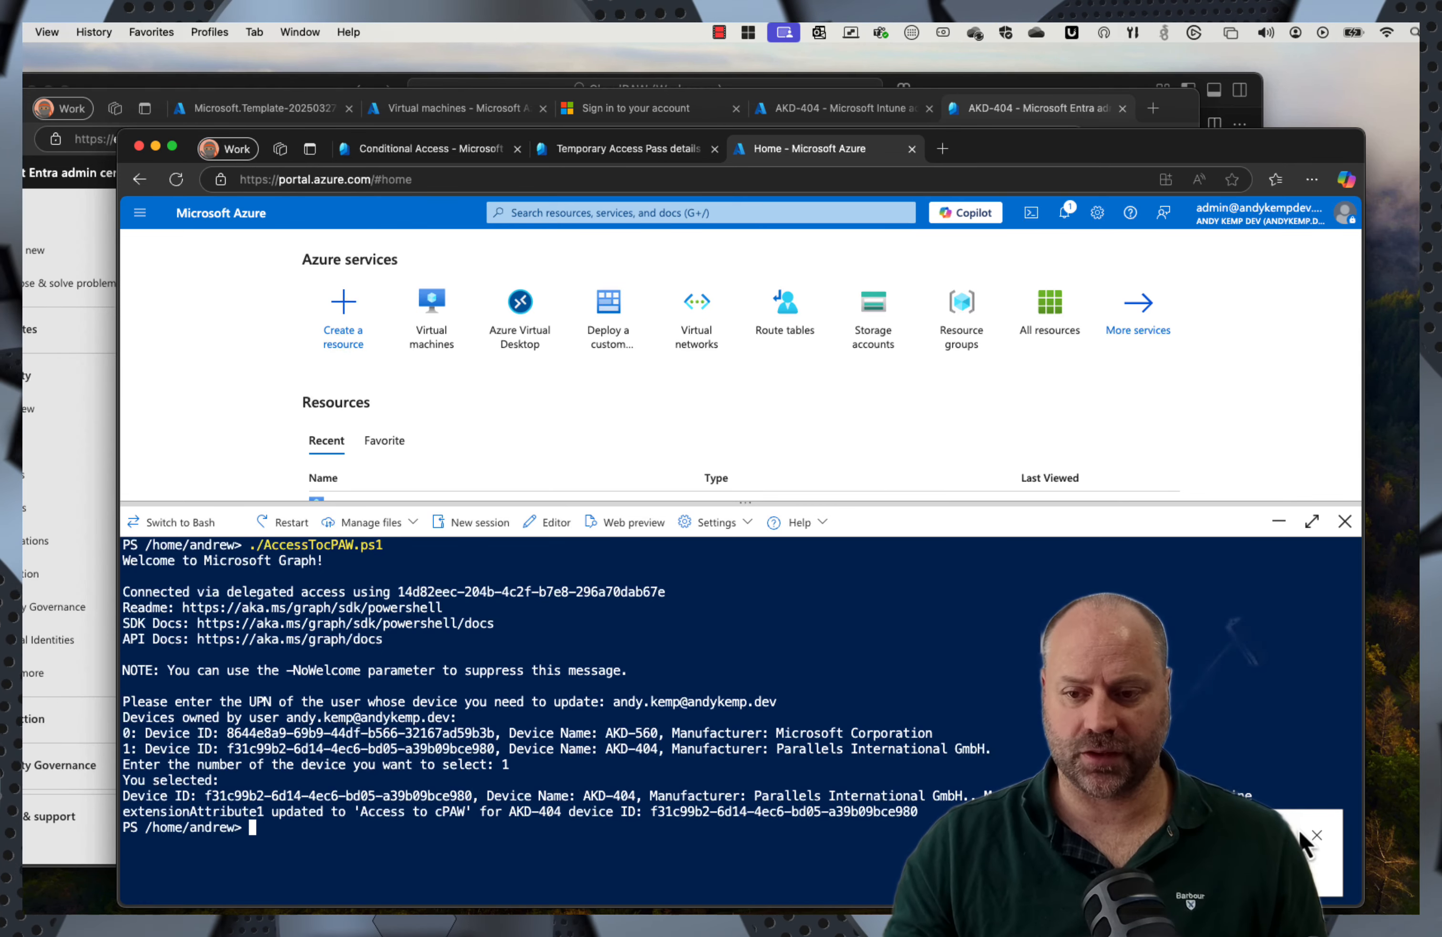
click(1316, 835)
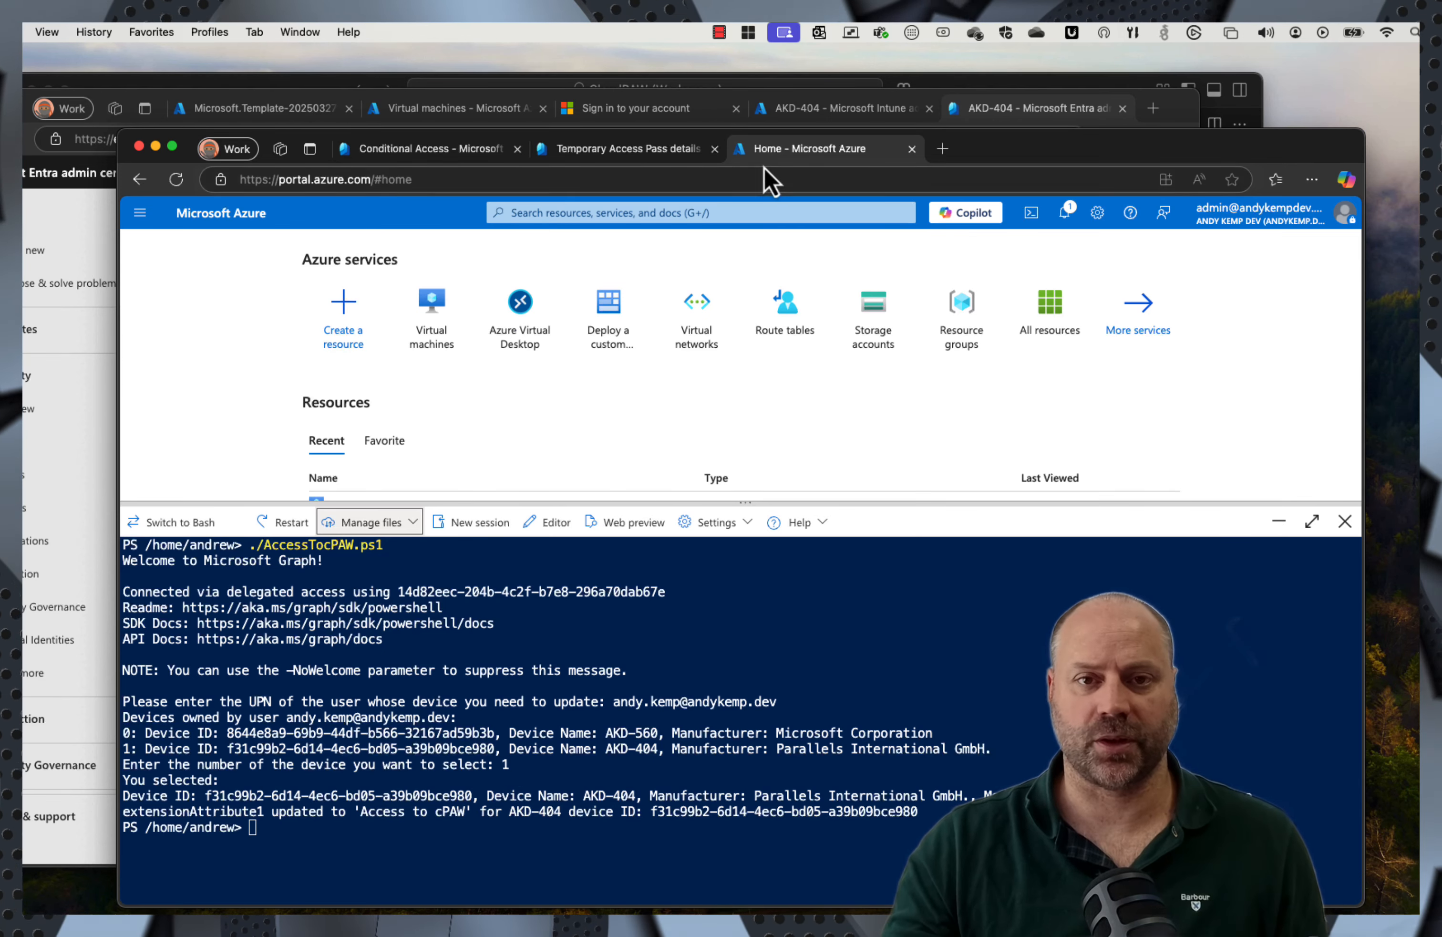
Step: Confirm AKD-404's extensionAttribute1 reads 'Access to cPAW', then reload the Entra admin center home
click(1007, 115)
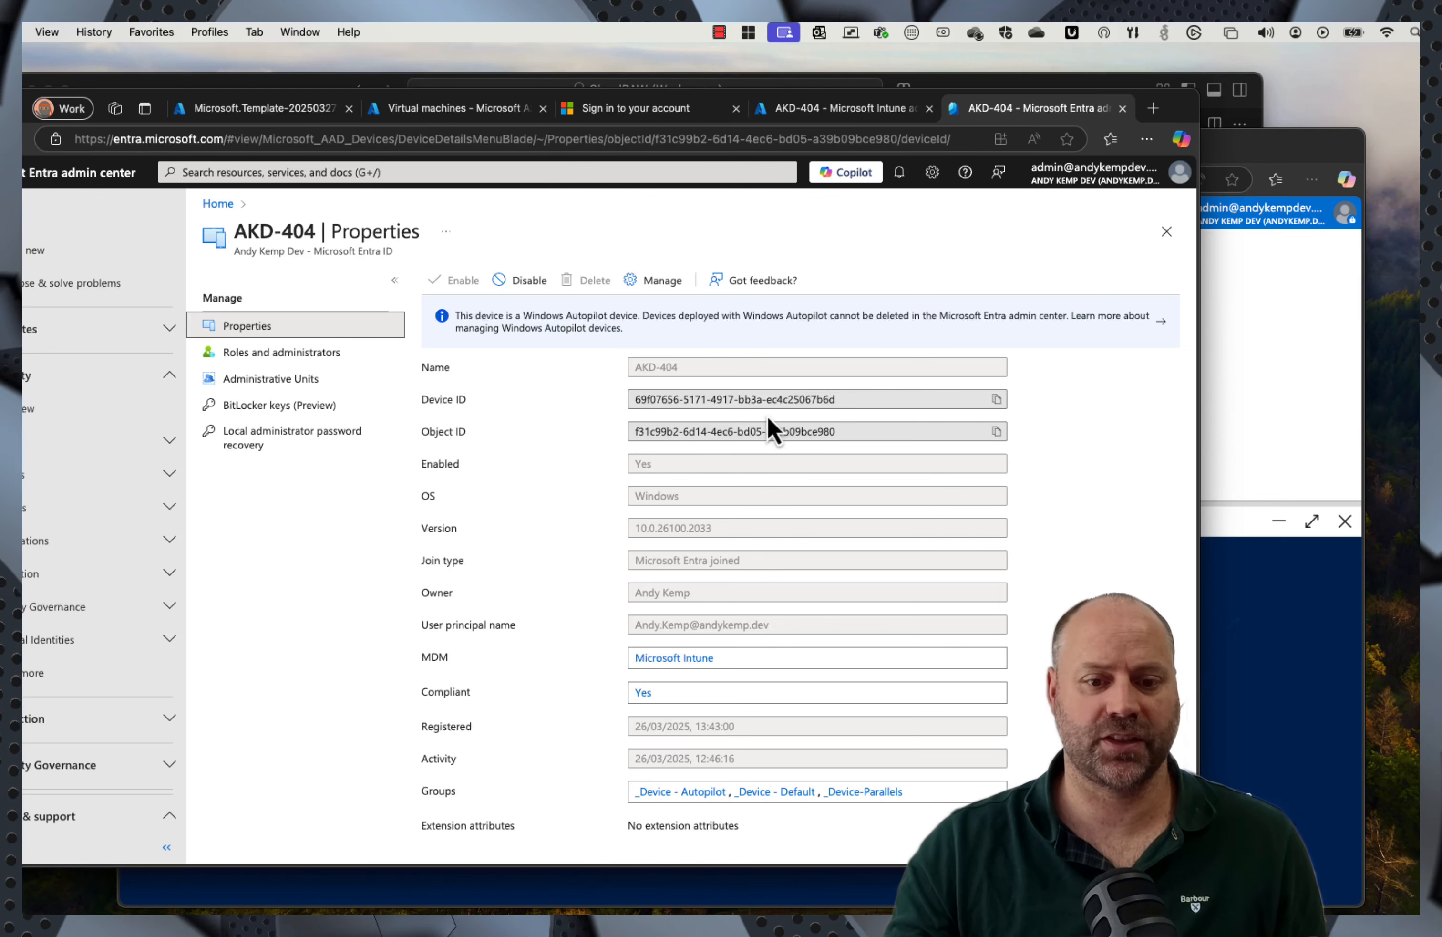
click(49, 173)
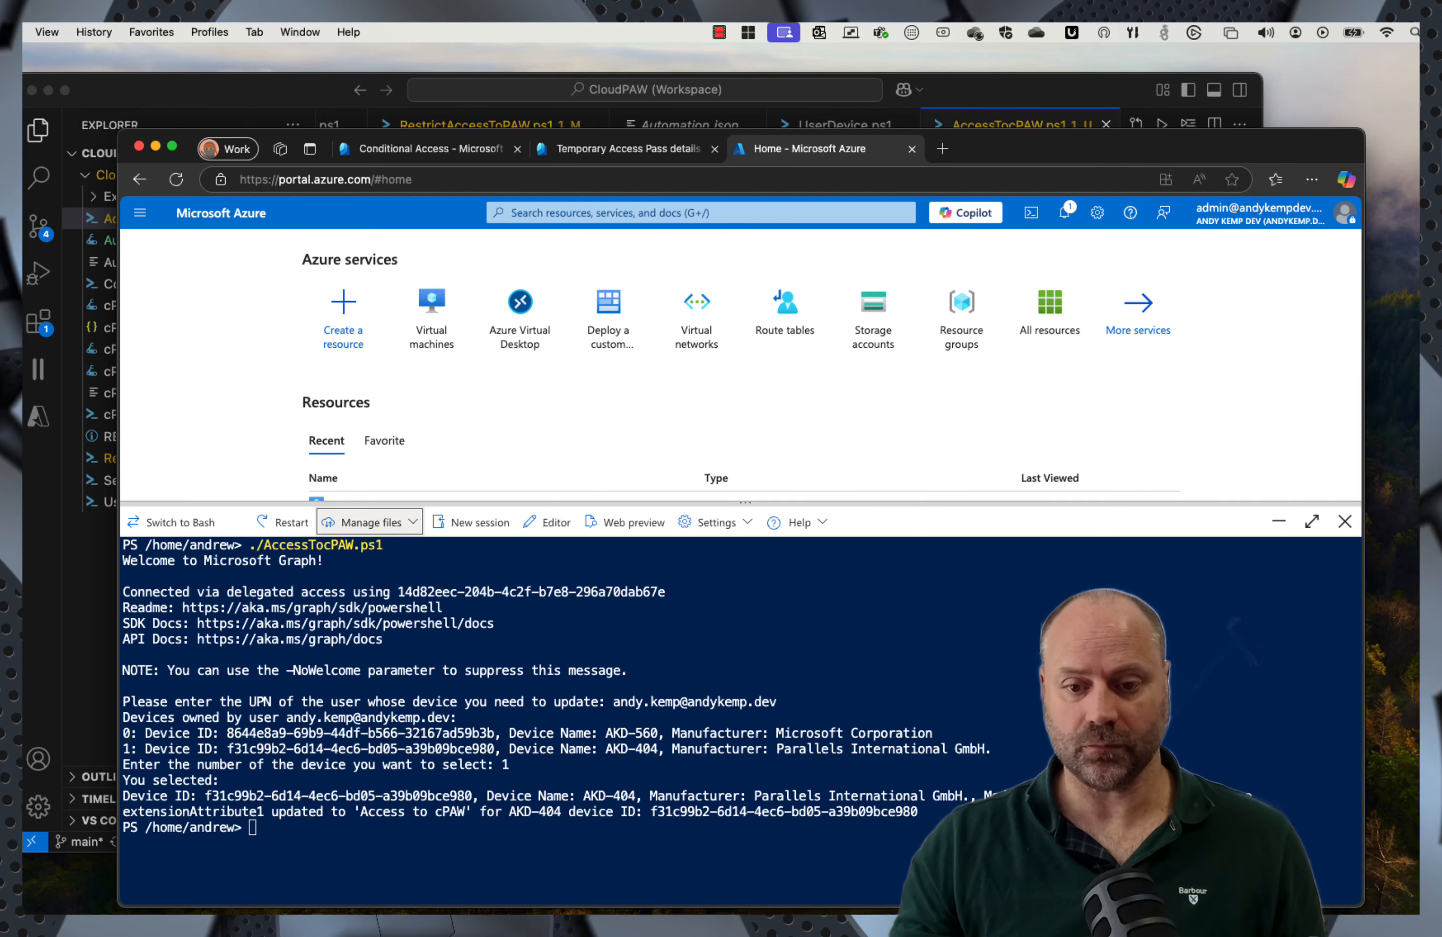
Step: On the dev client, relaunch Windows App and connect Privileged Access Desktop using the Temporary Access Pass
mouse_move(794, 912)
click(909, 887)
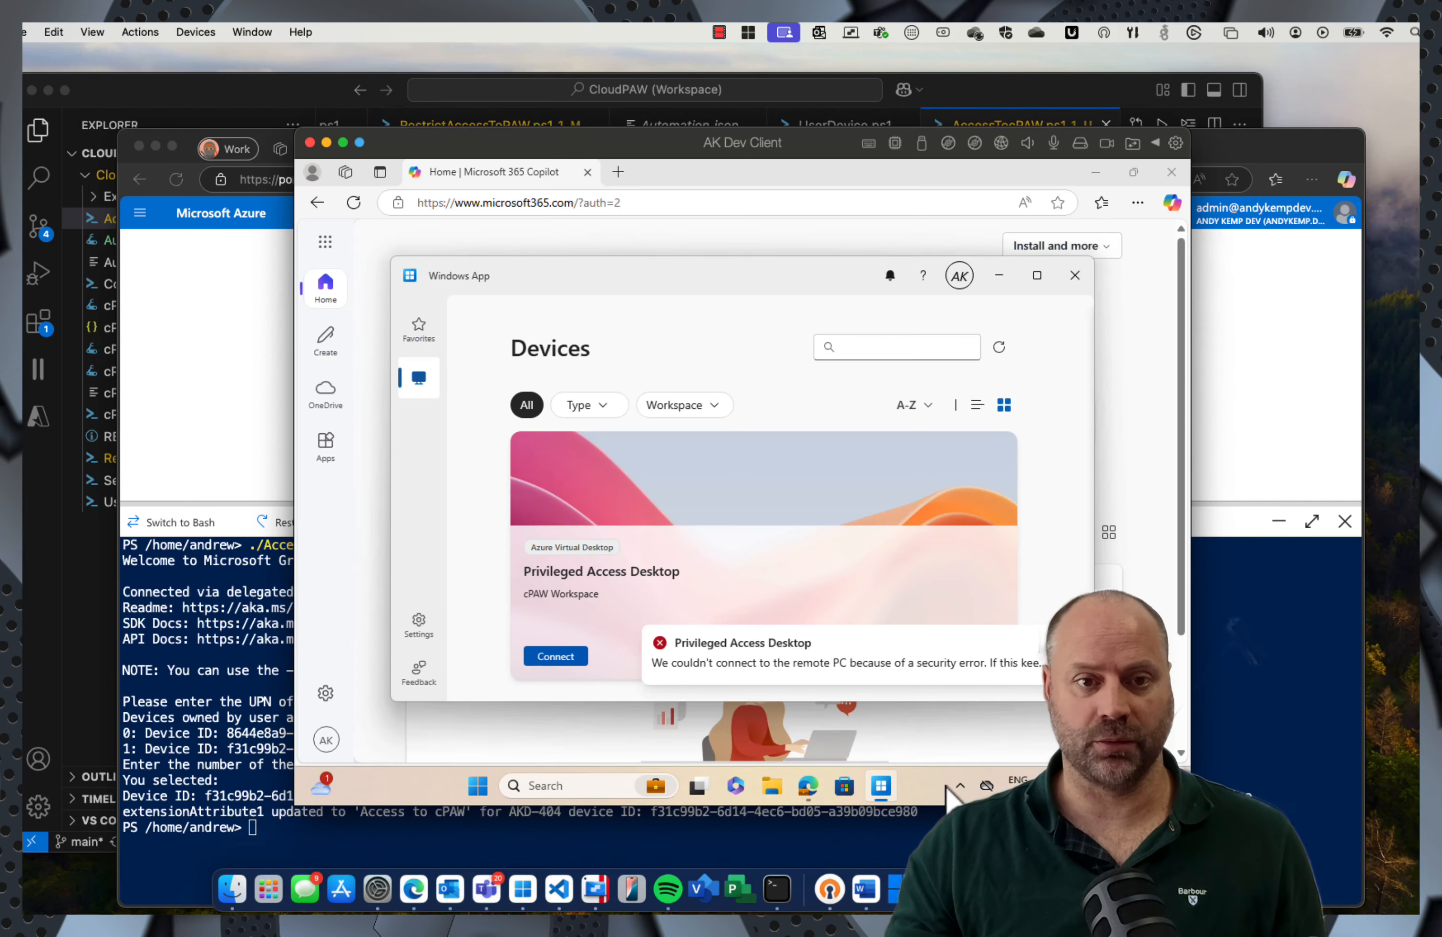
click(1075, 276)
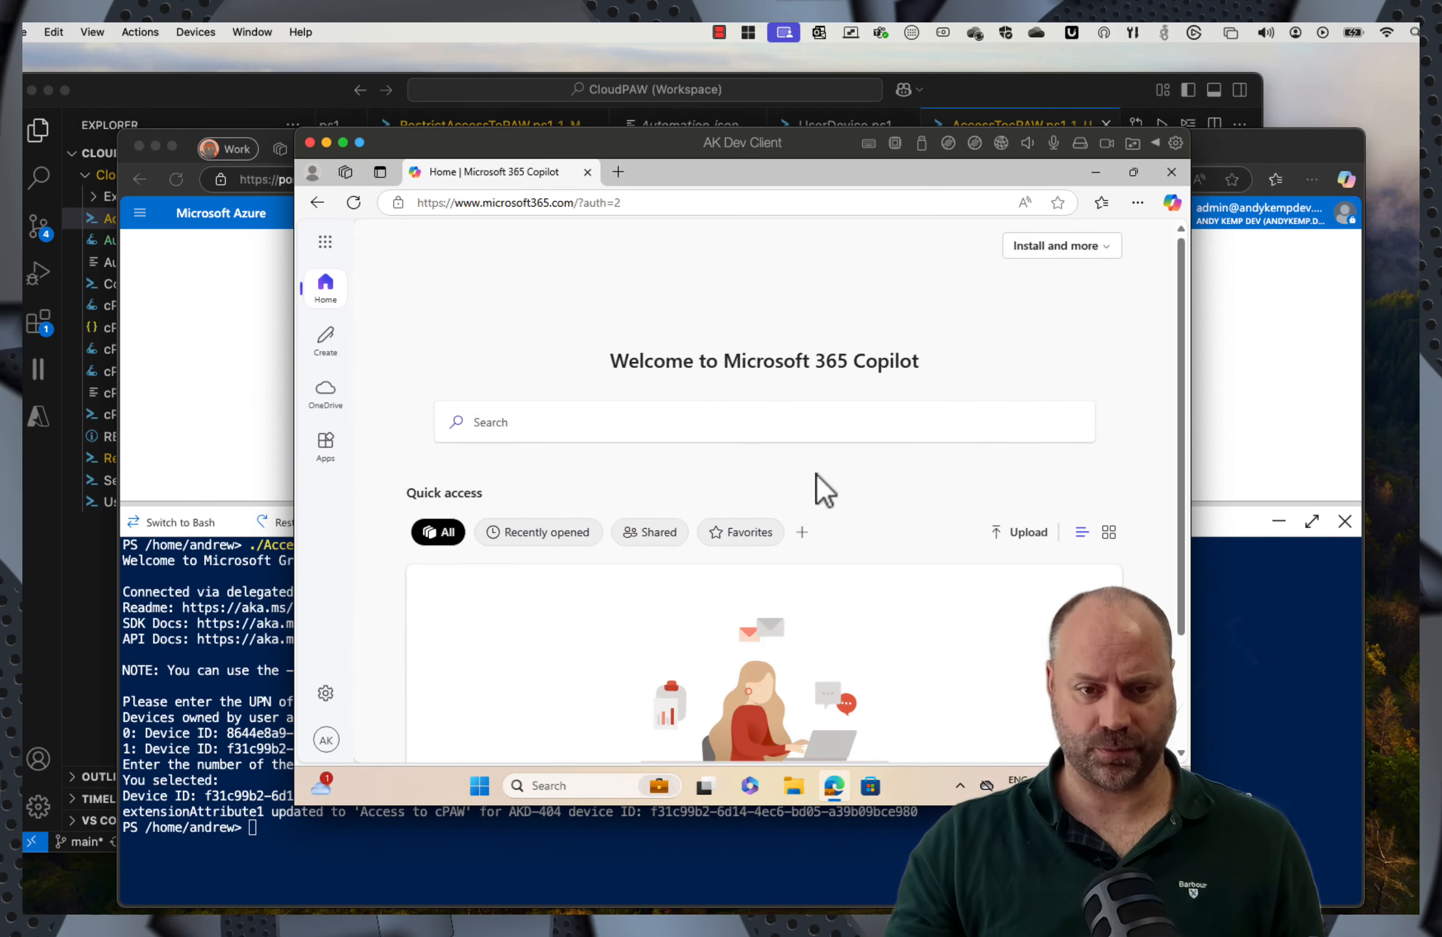
click(517, 787)
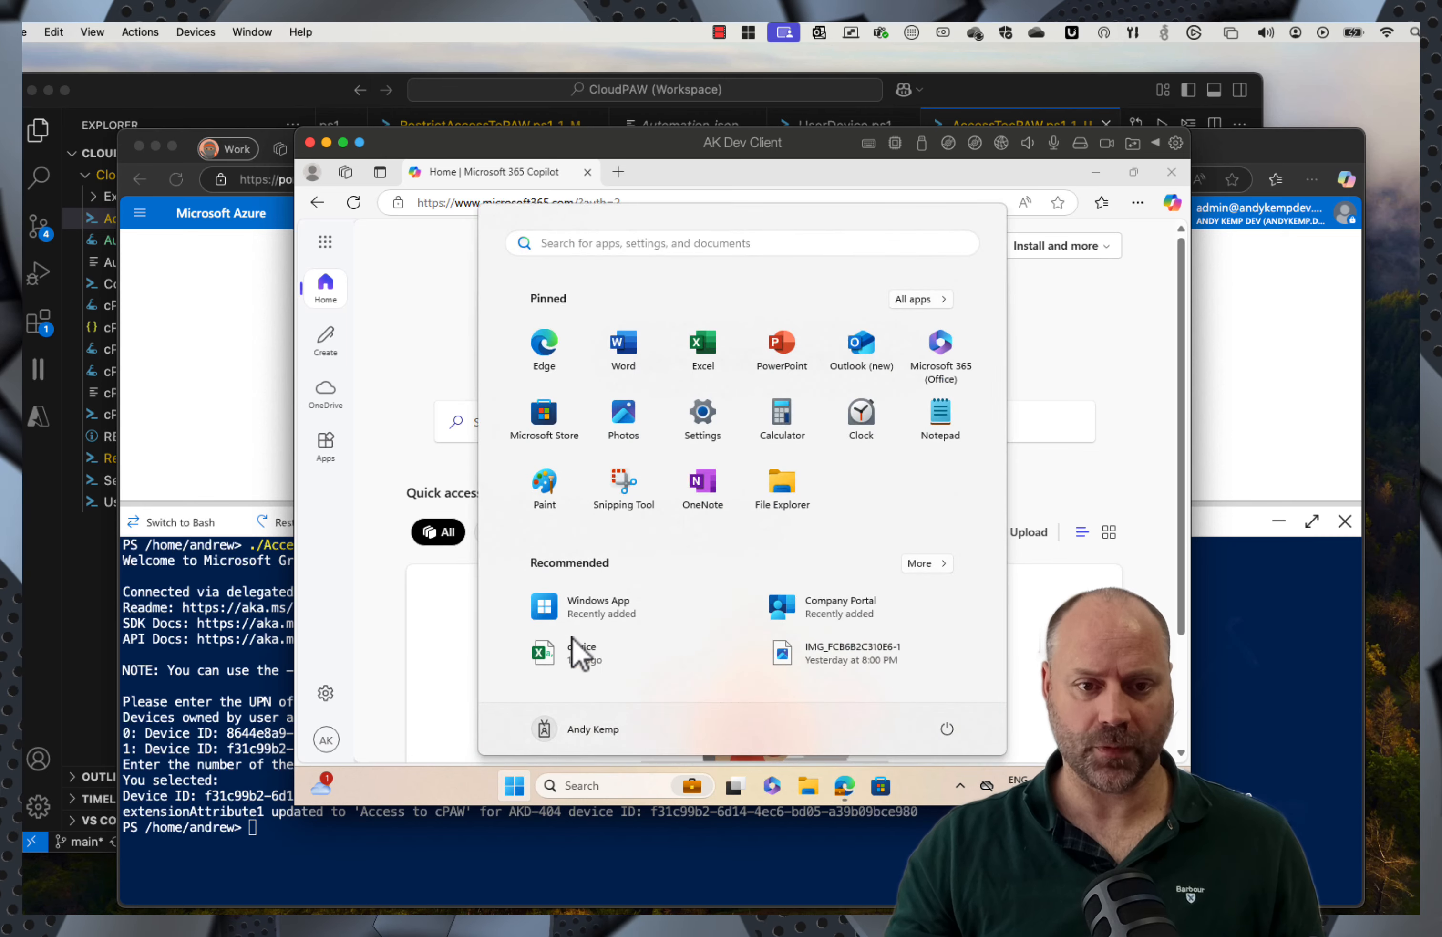
click(584, 608)
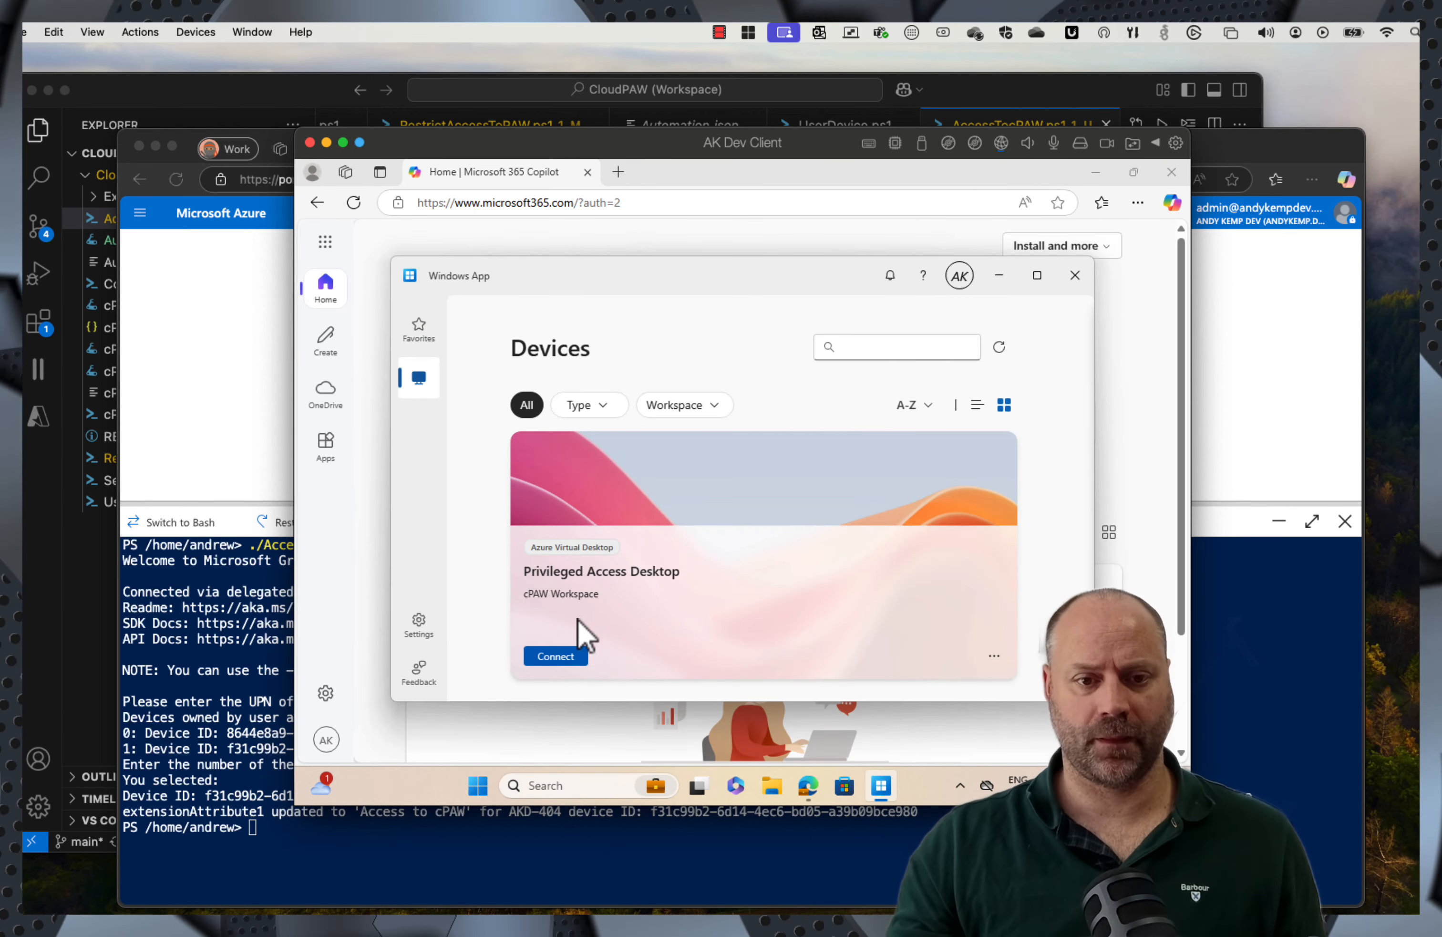
click(556, 656)
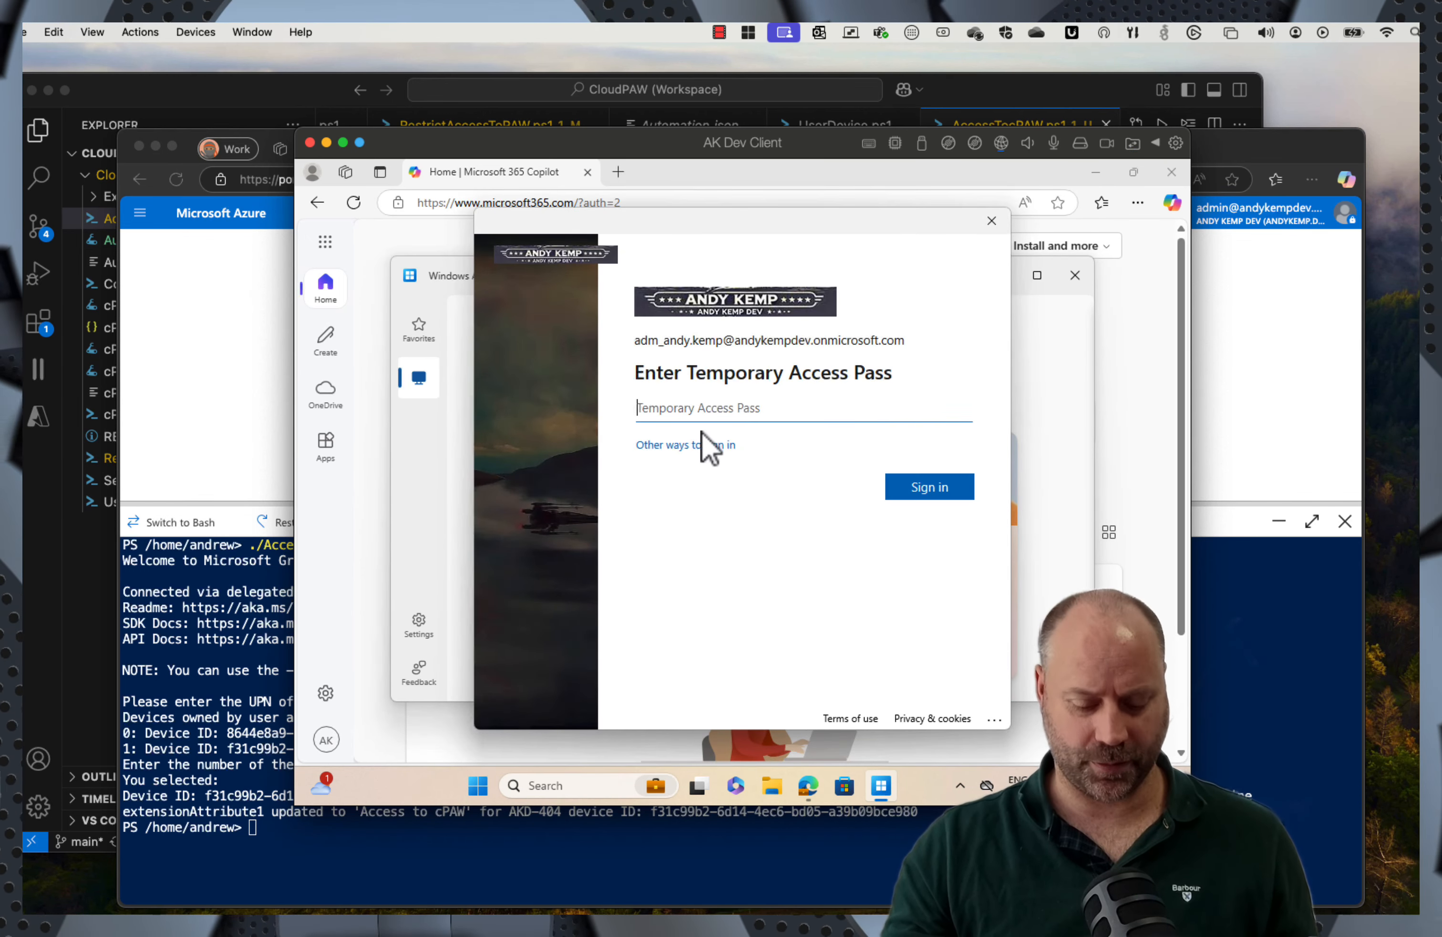
click(929, 487)
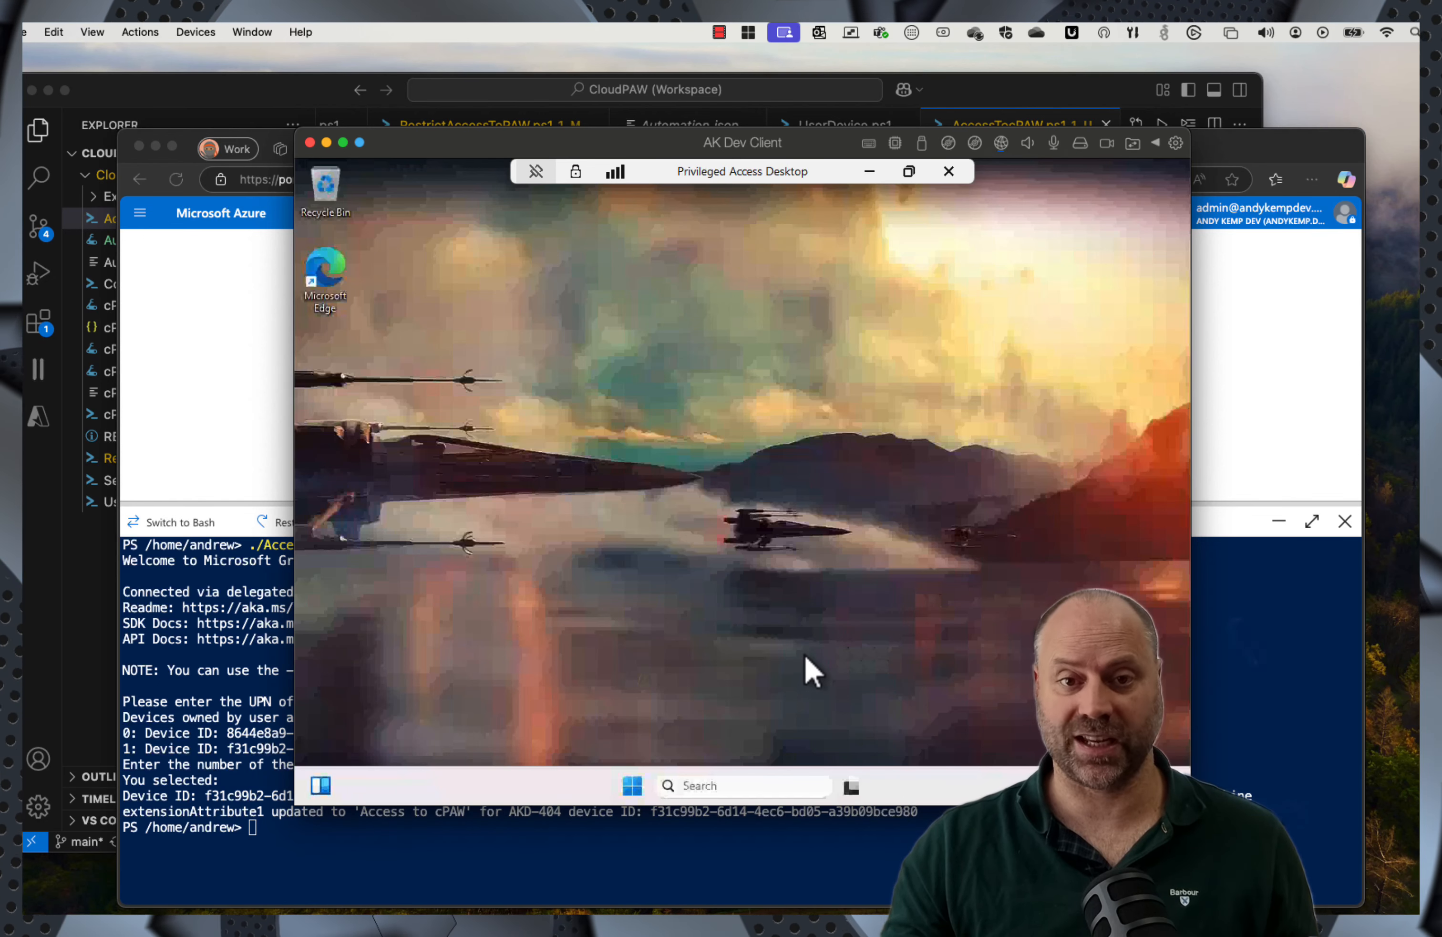
Step: Disconnect the Privileged Access Desktop session and show Windows App's add-account options on the Mac
click(952, 178)
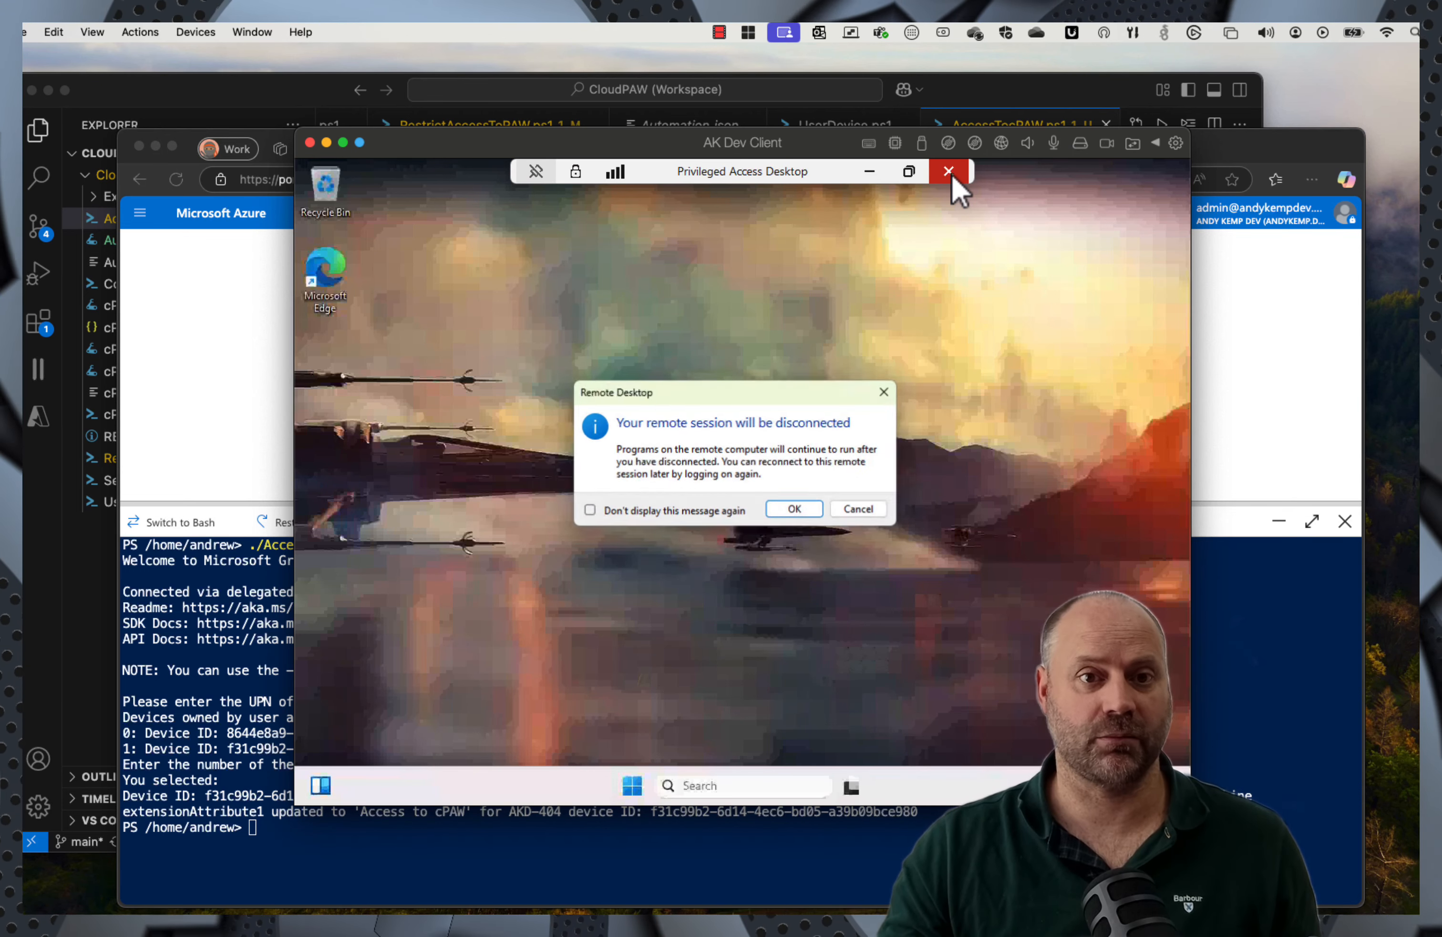
click(796, 510)
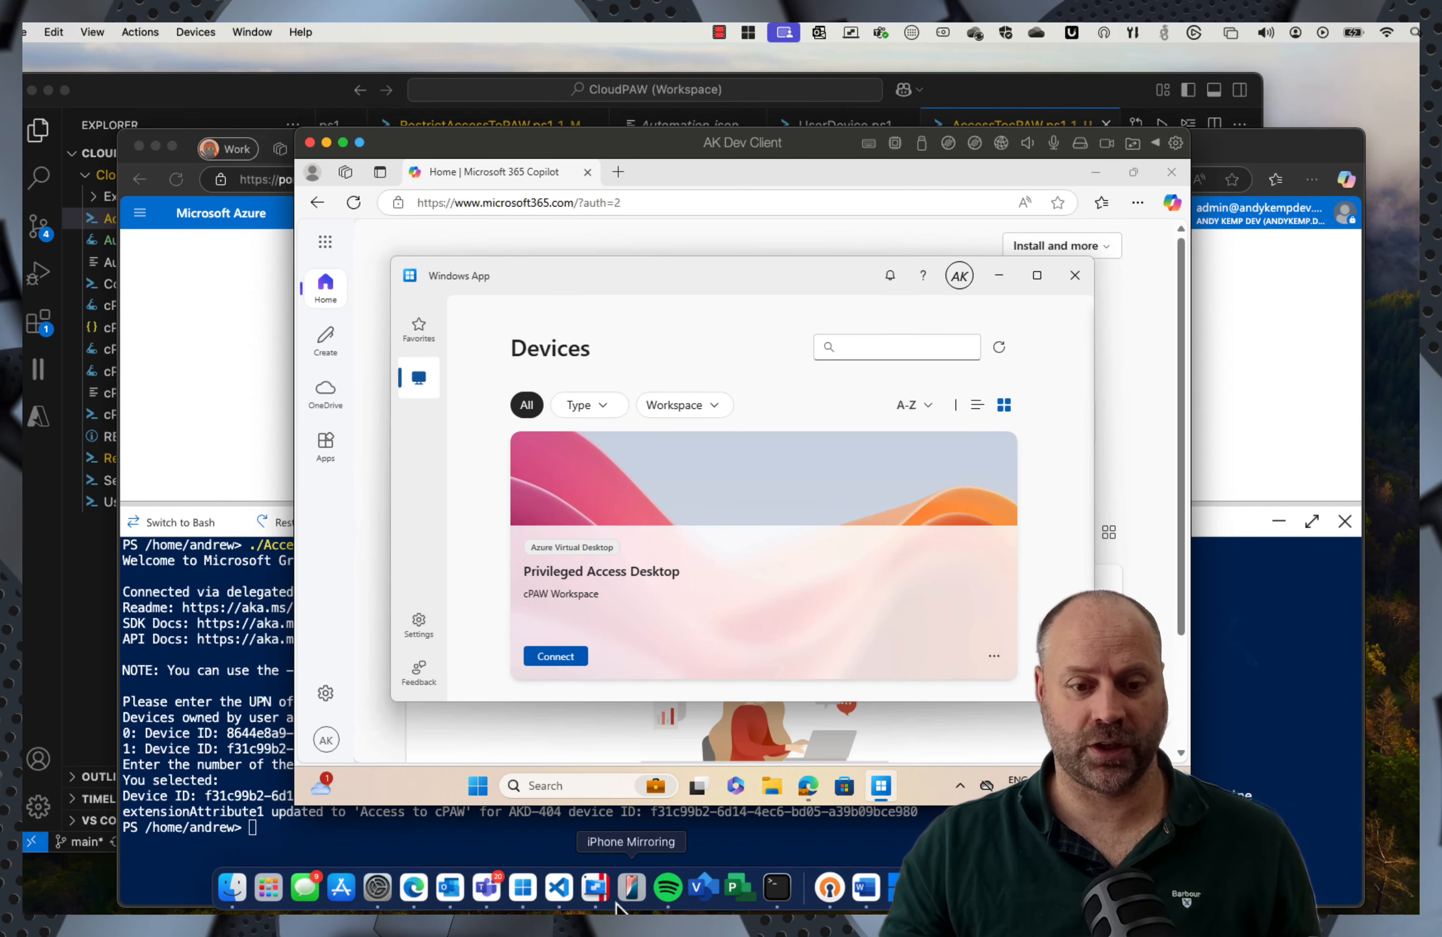
click(524, 886)
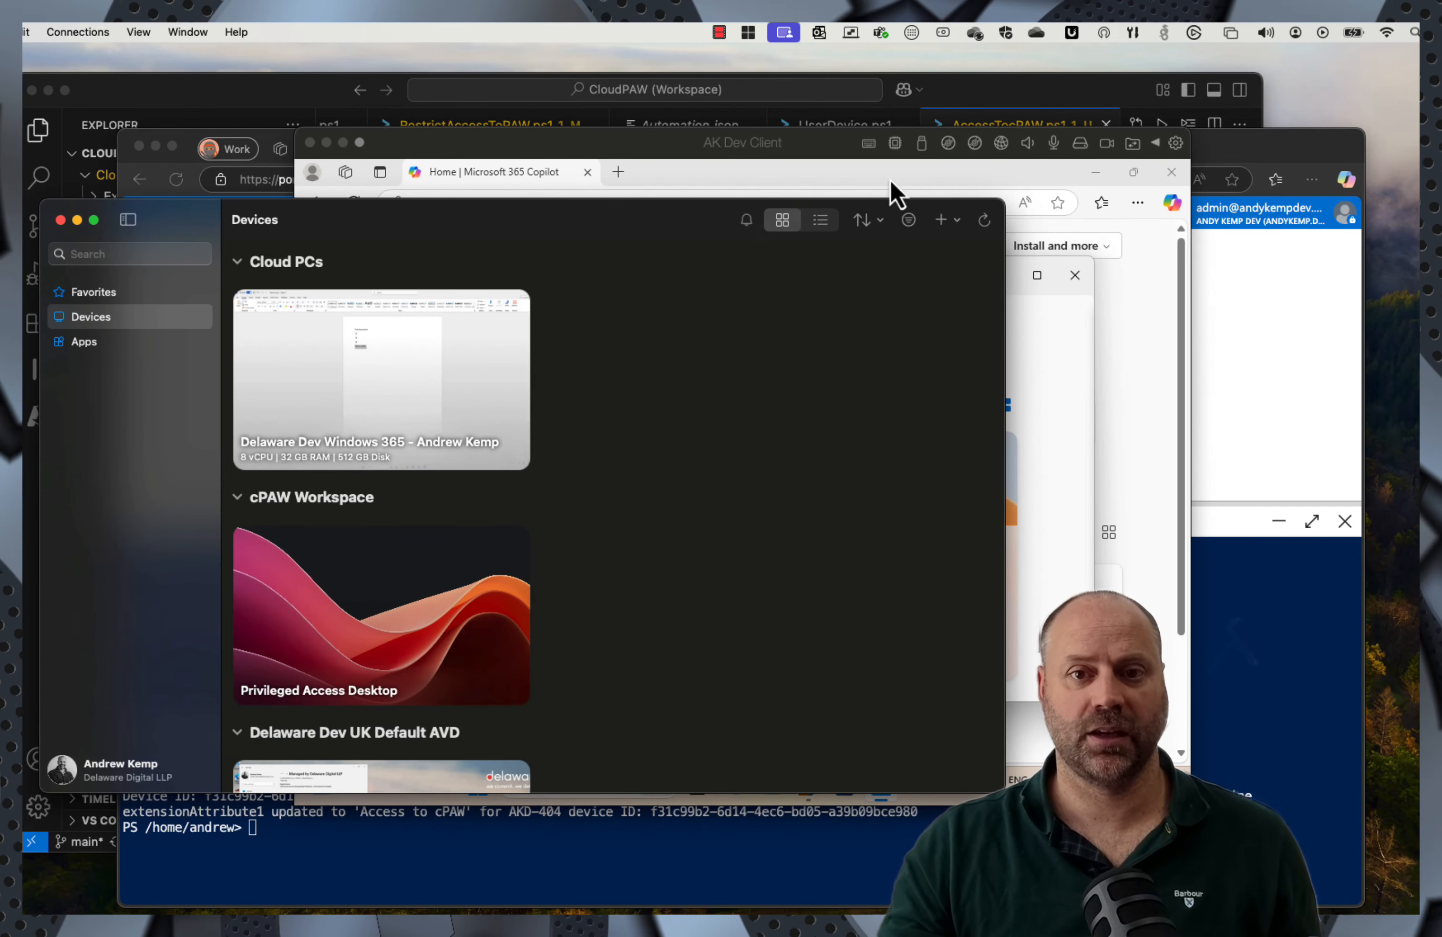
click(944, 219)
click(966, 249)
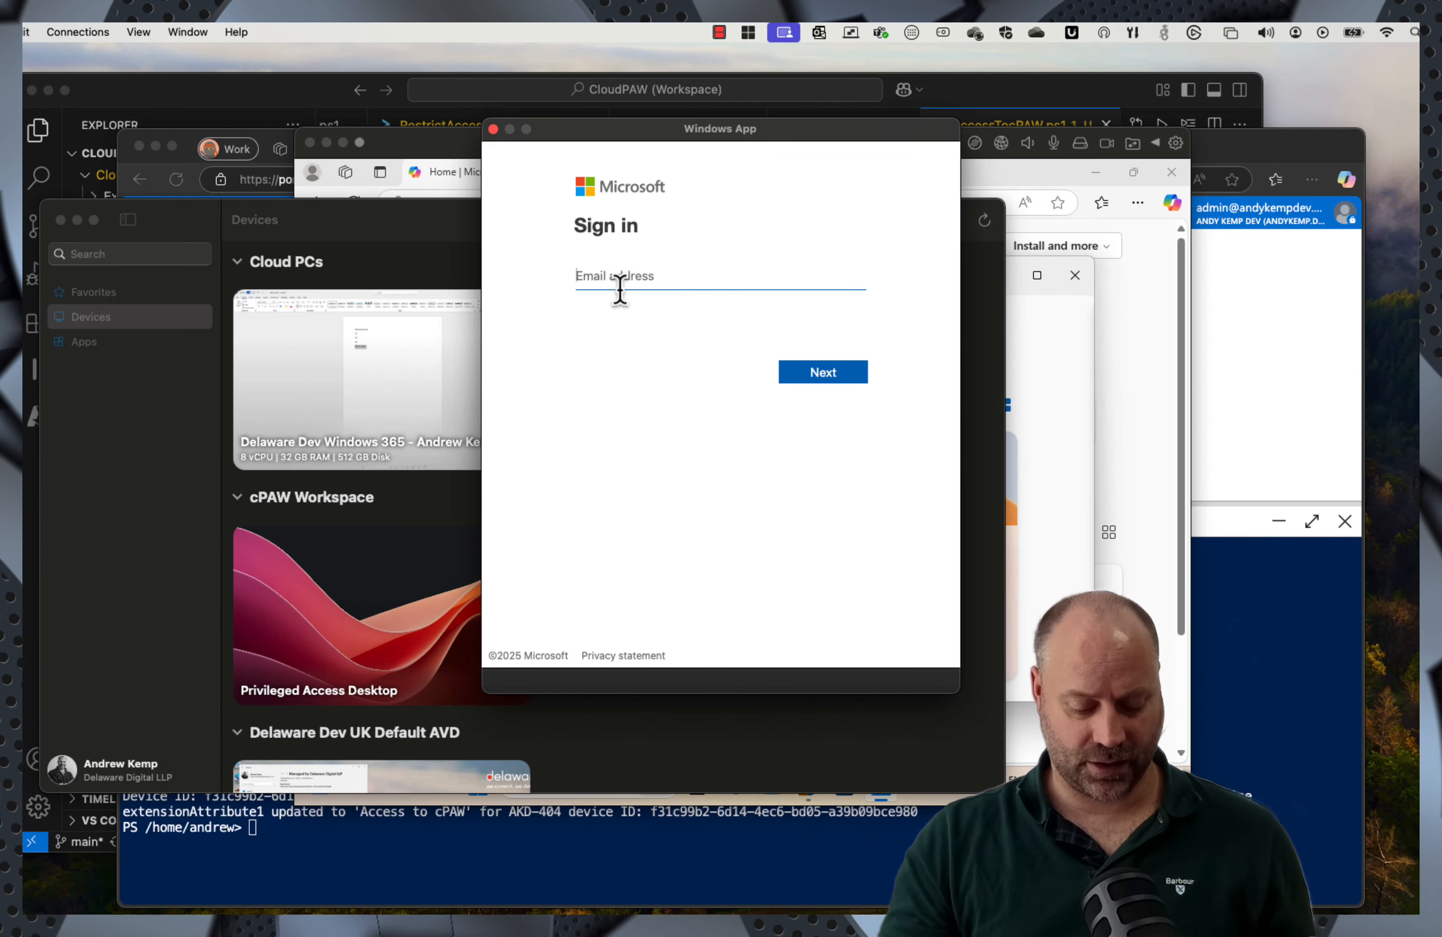
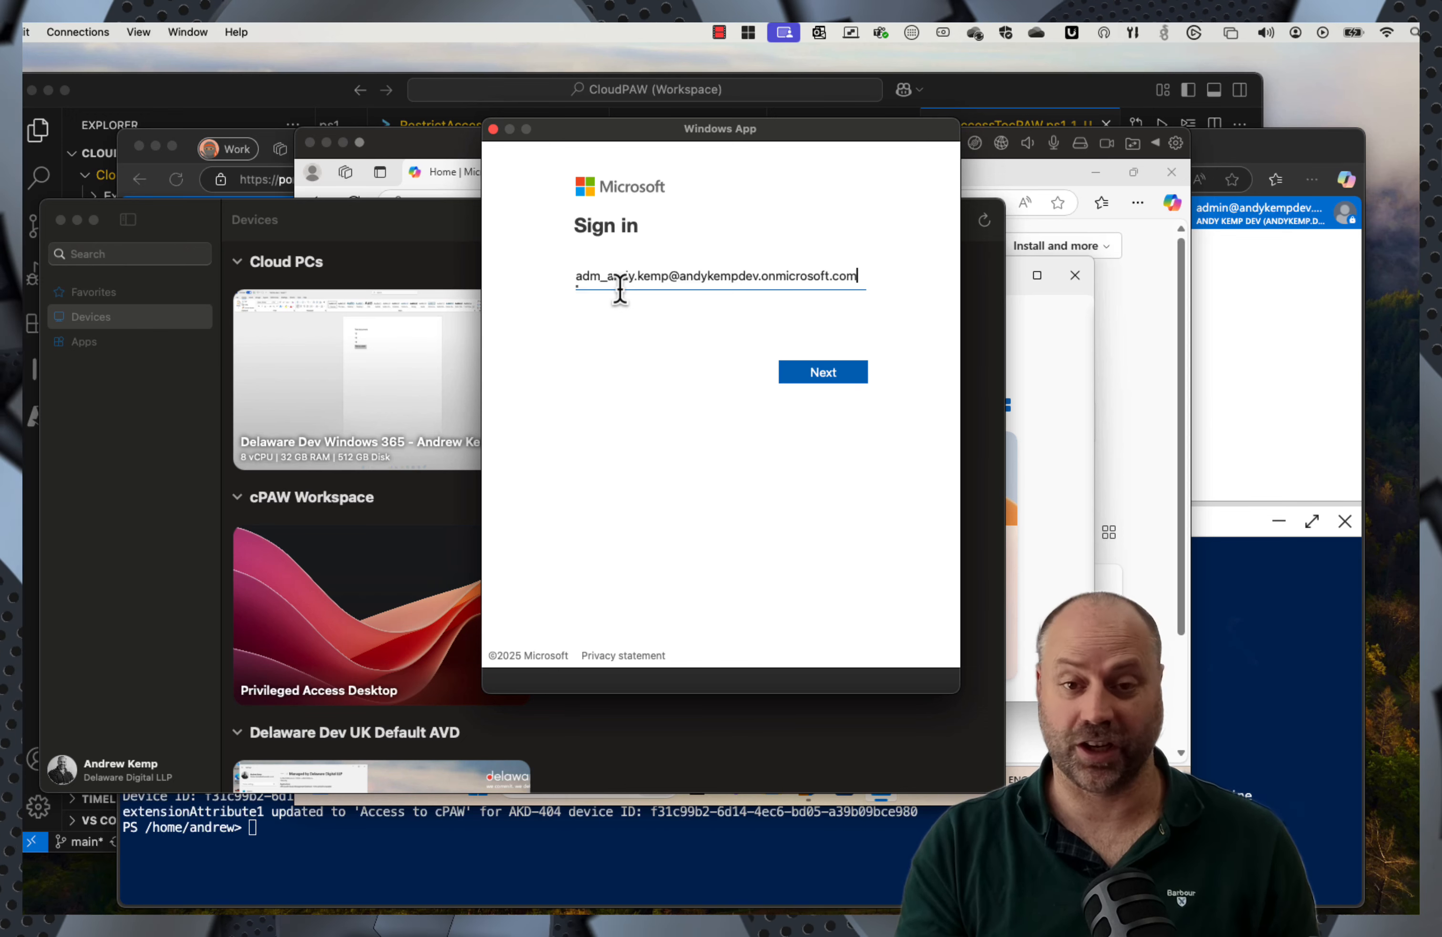
key(Return)
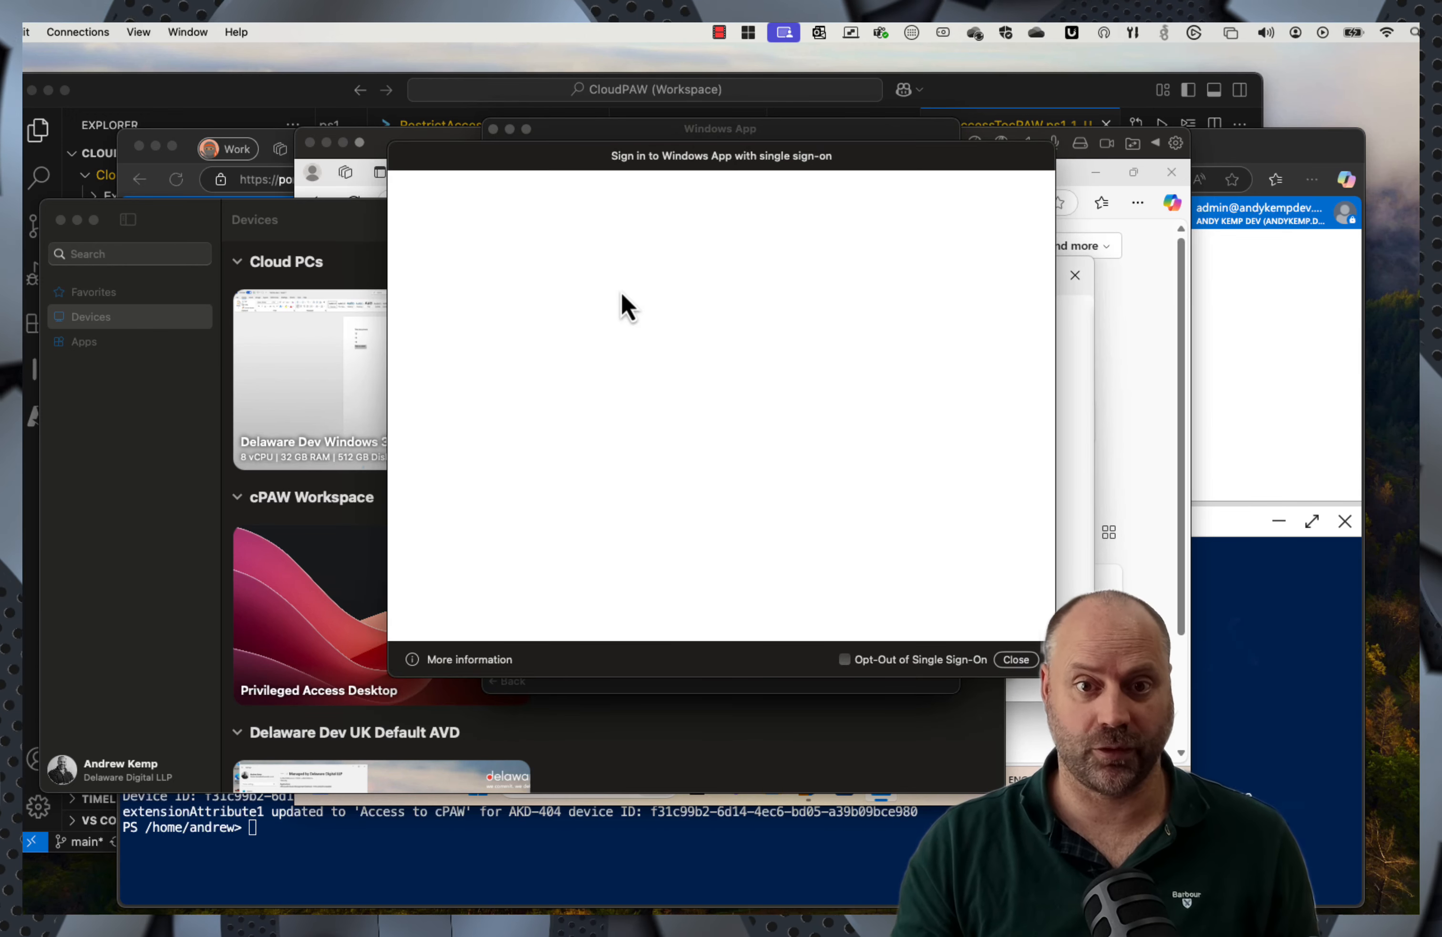
key(super+v)
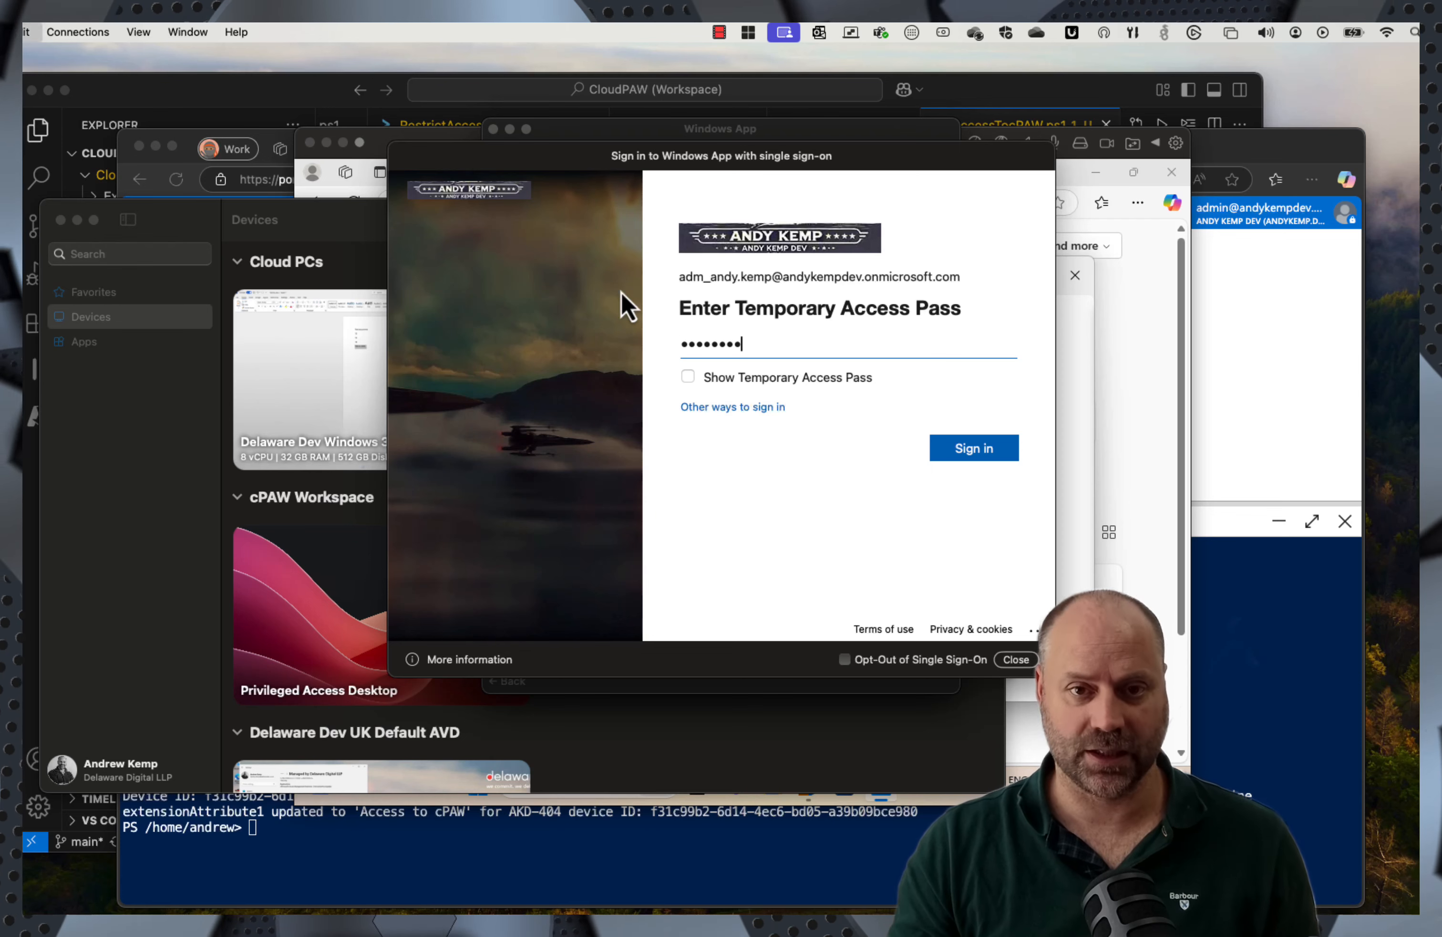
key(Return)
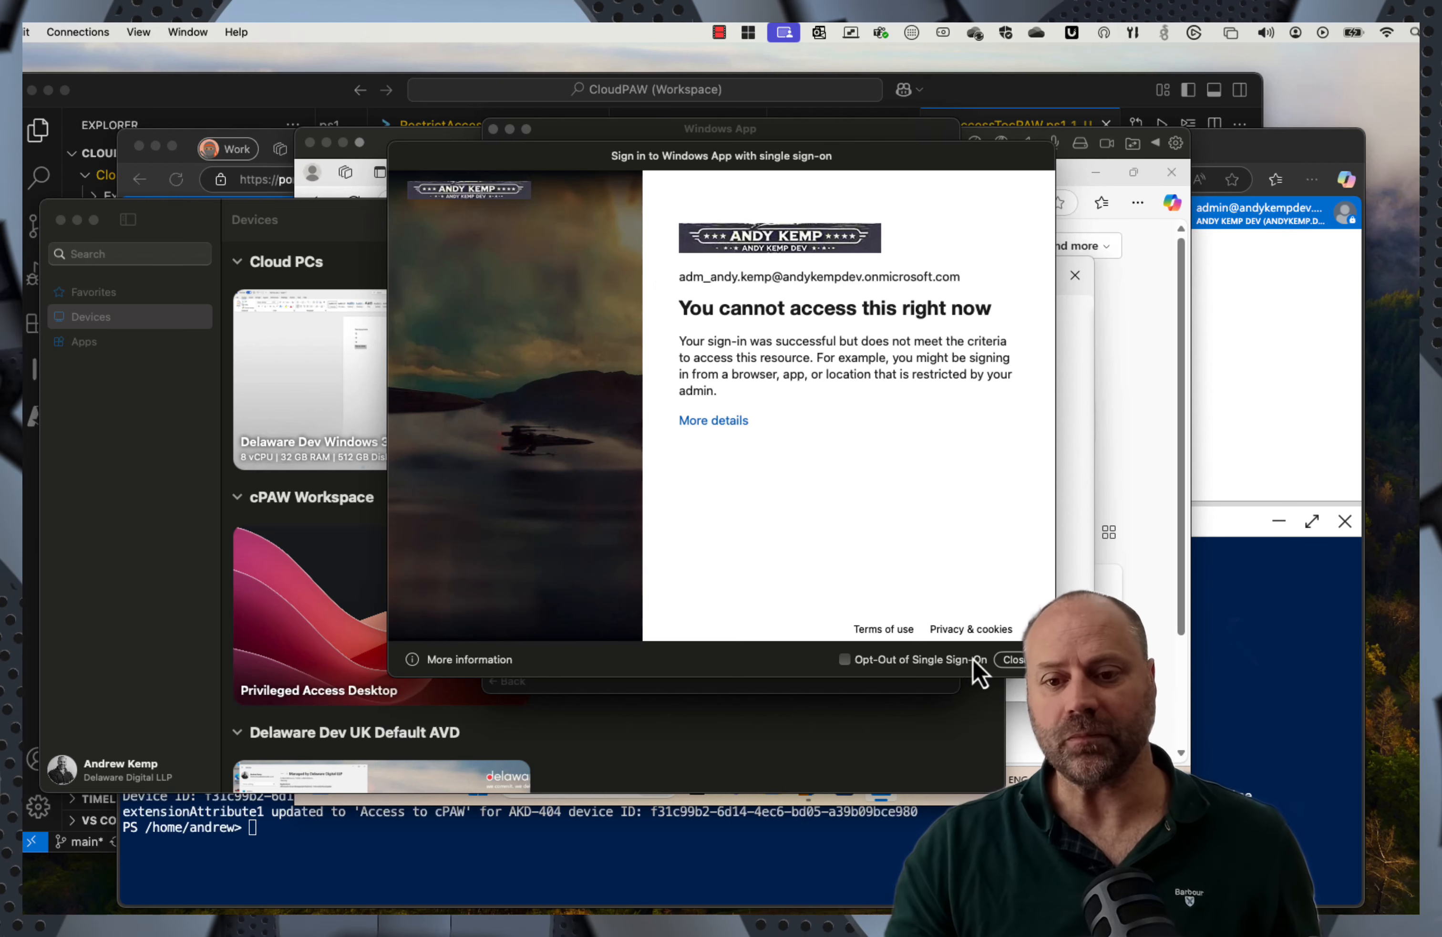
click(1014, 659)
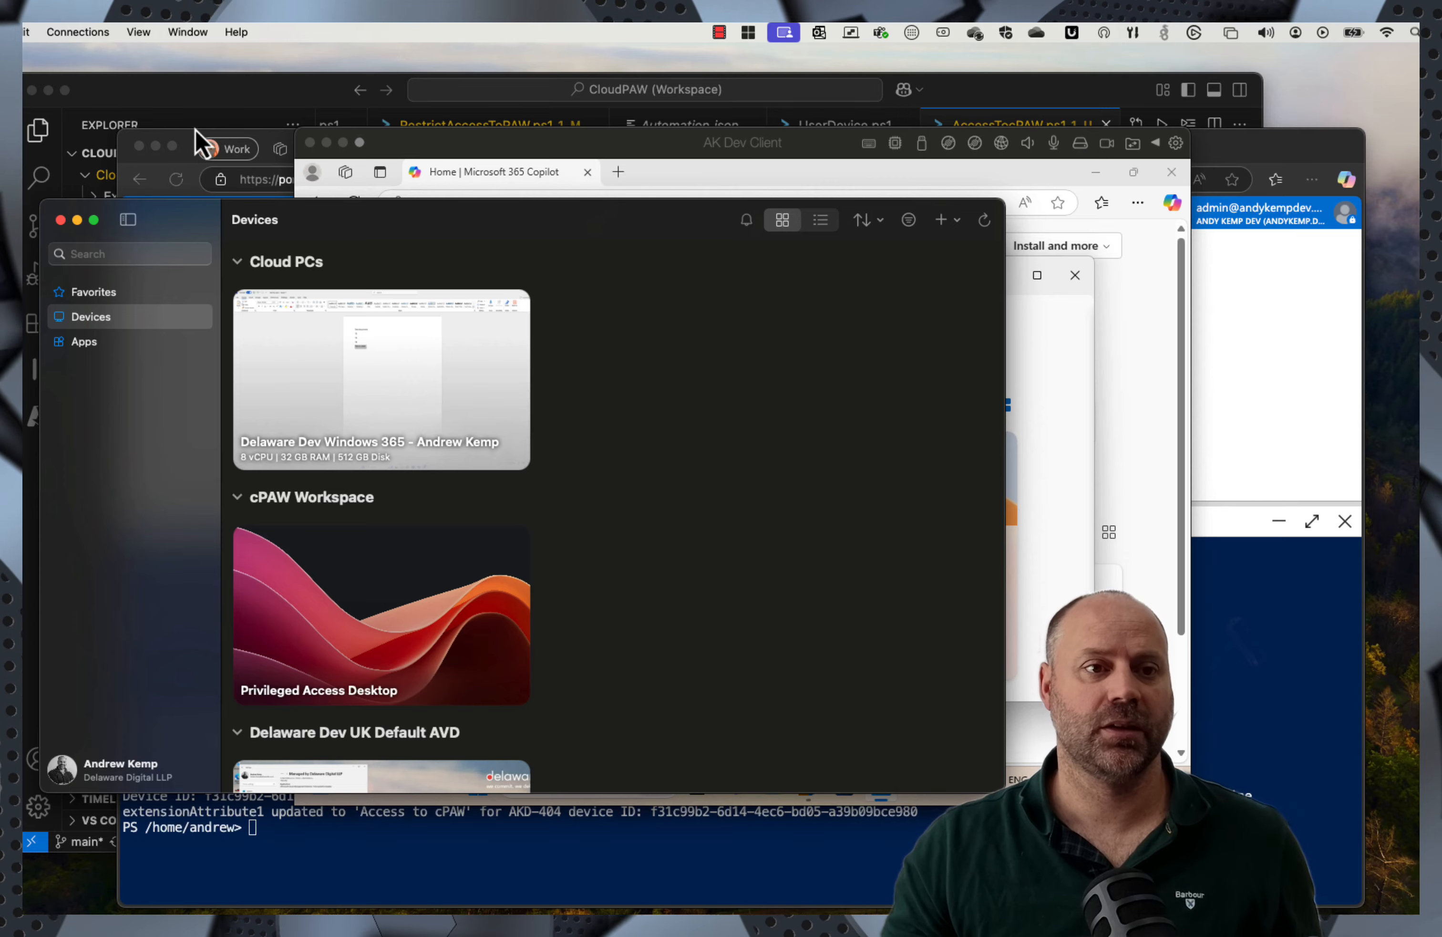
Step: Open an InPrivate Edge window on the Mac and go to entra.microsoft.com
click(193, 144)
click(1313, 179)
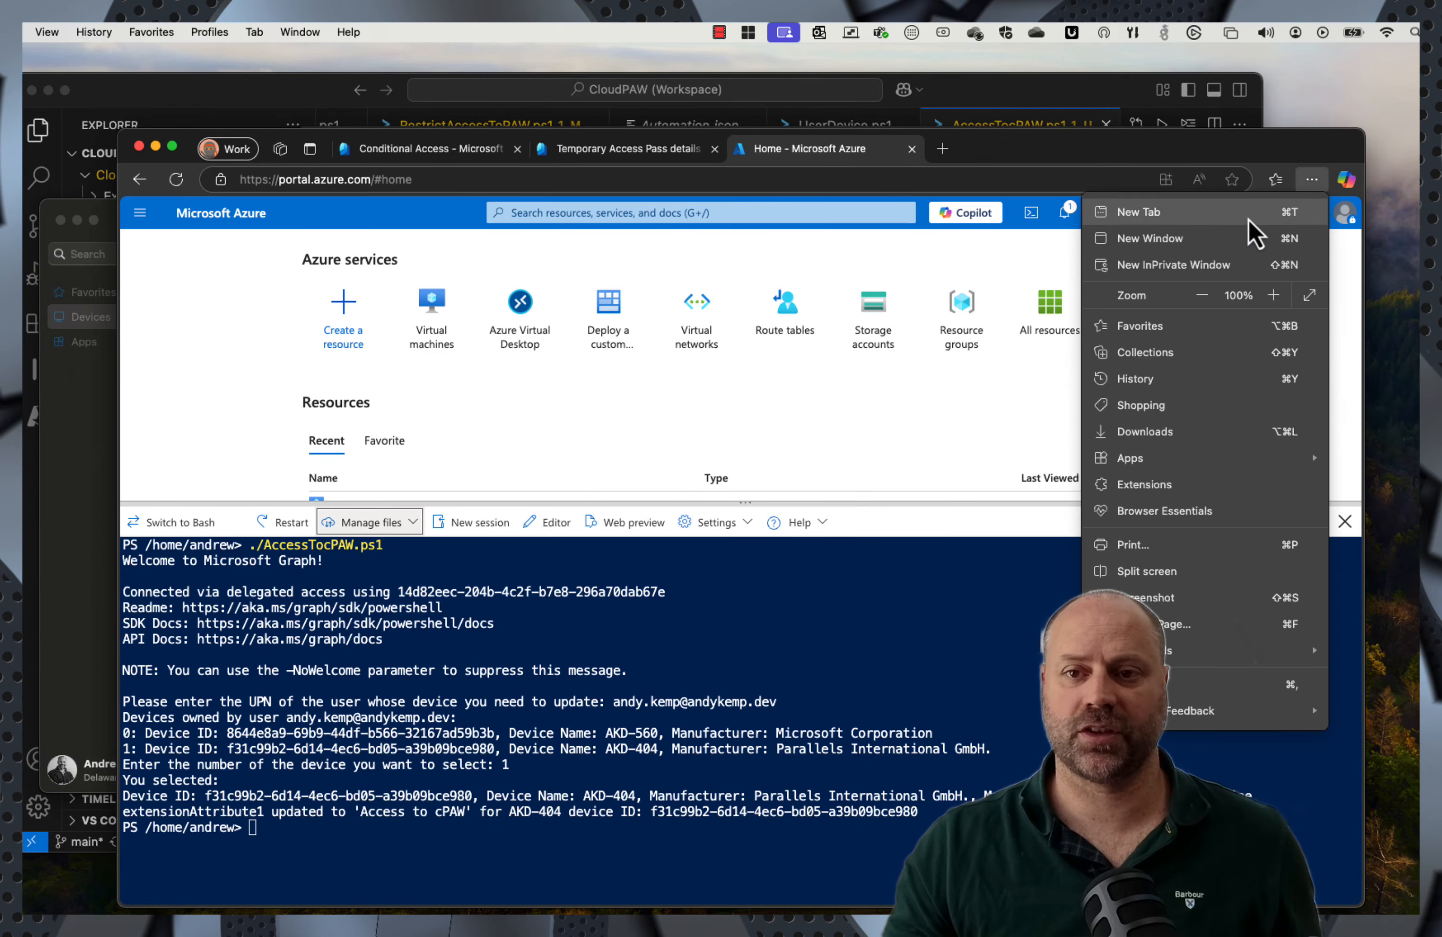
click(1177, 265)
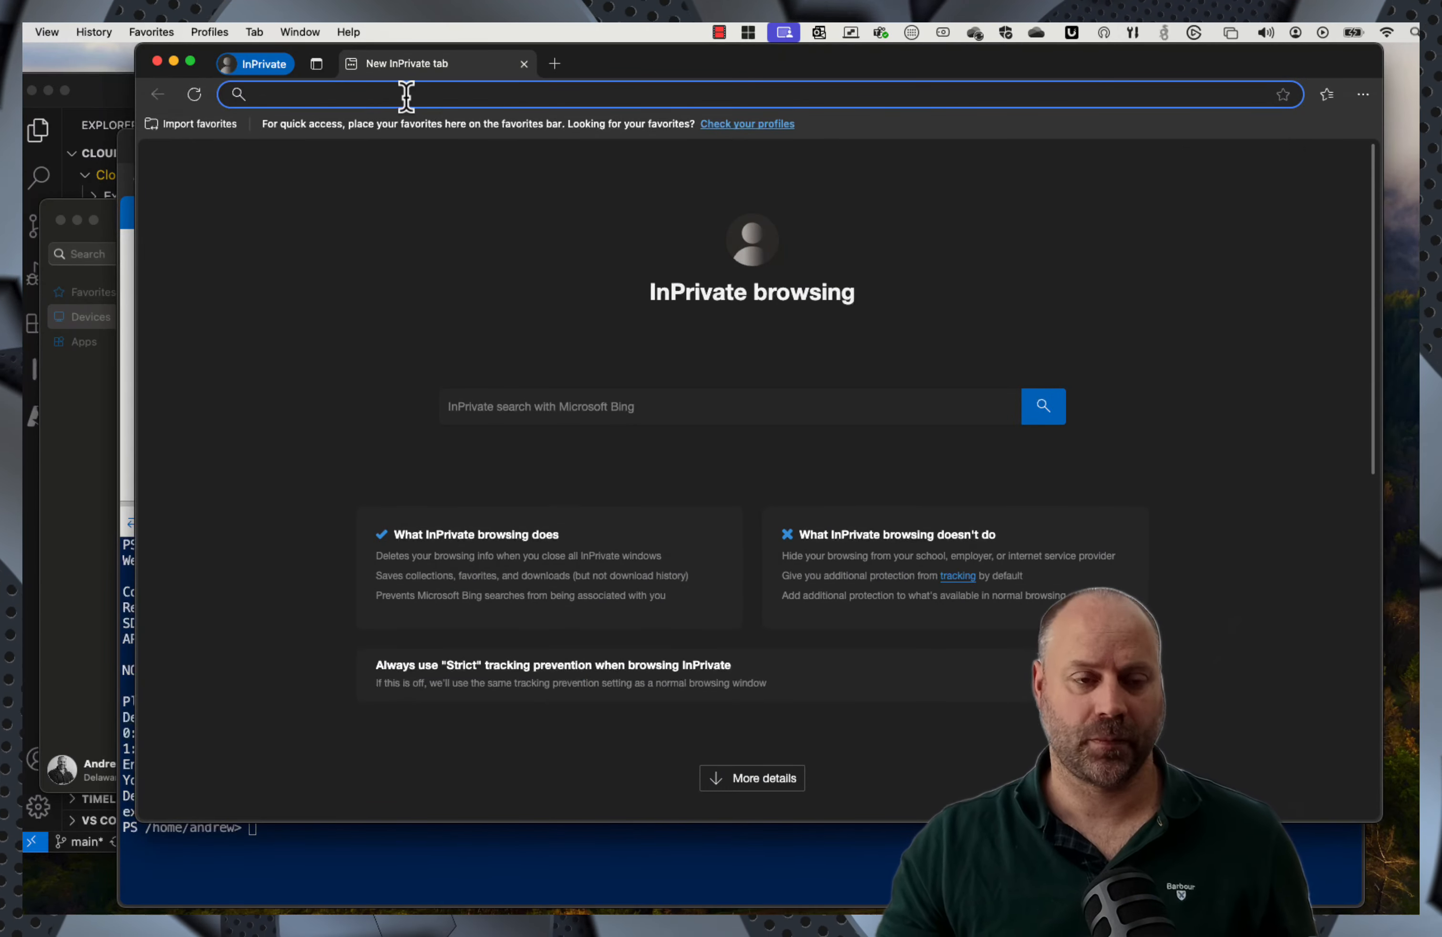
text(entra.microsoft.com)
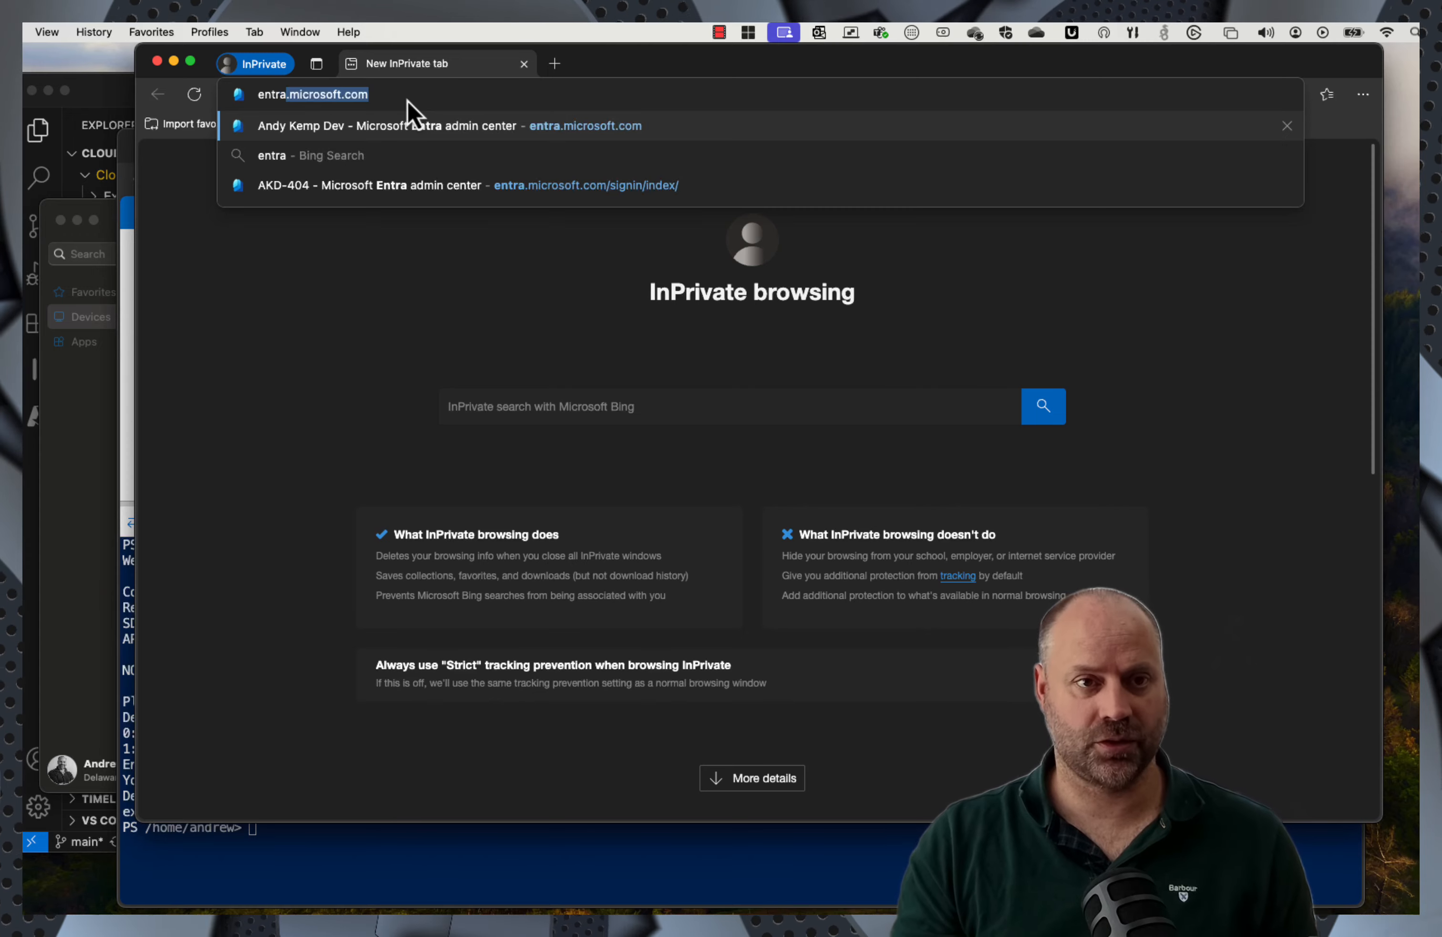
key(Return)
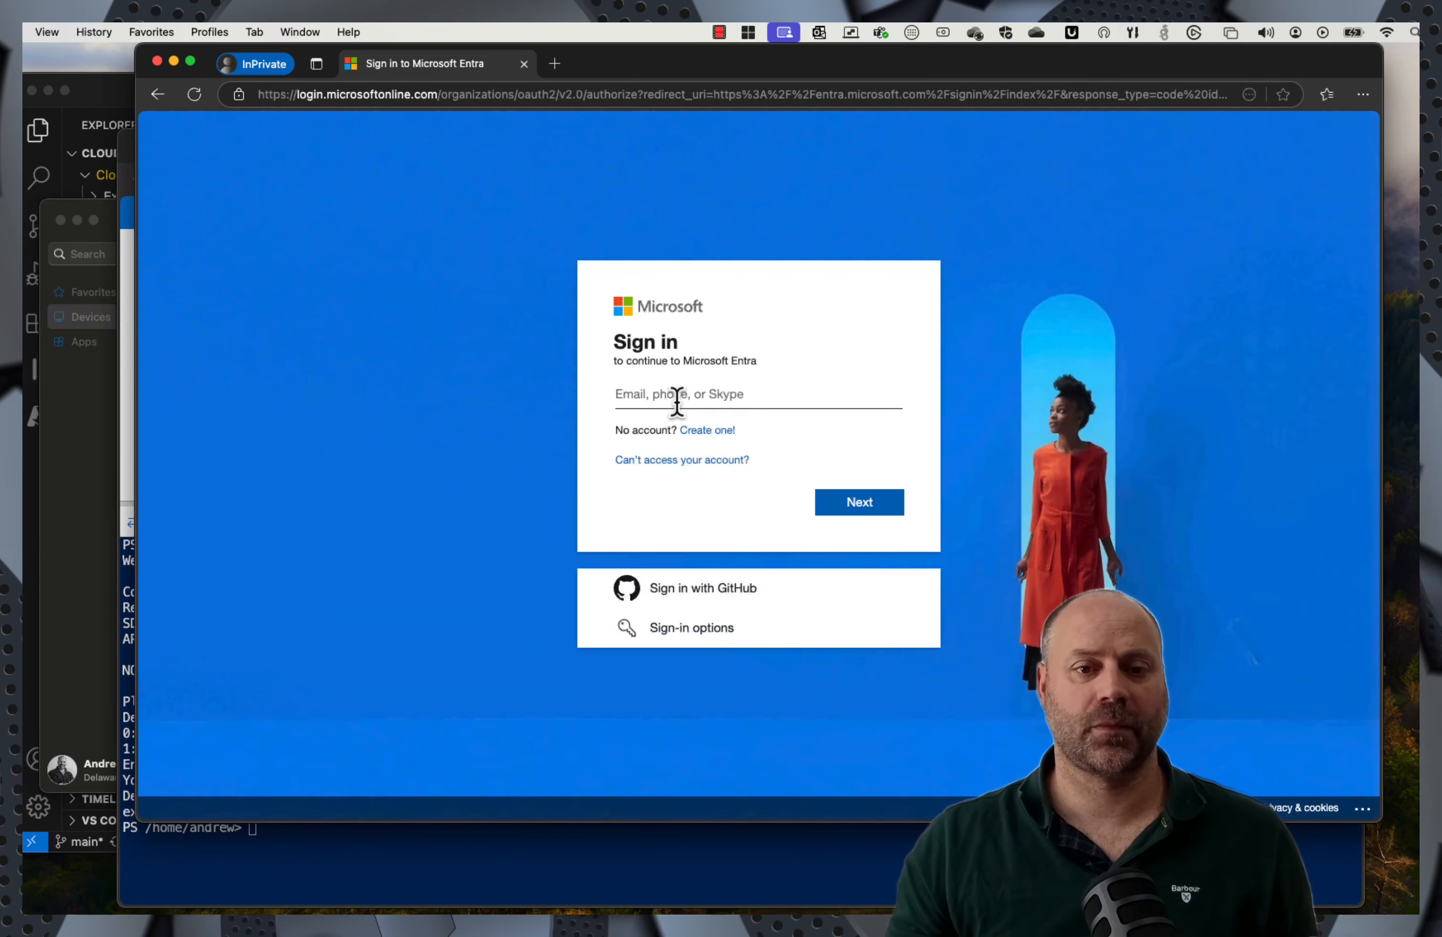
Step: Sign in with the admin account email and Temporary Access Pass, see it blocked, then close the window
click(666, 394)
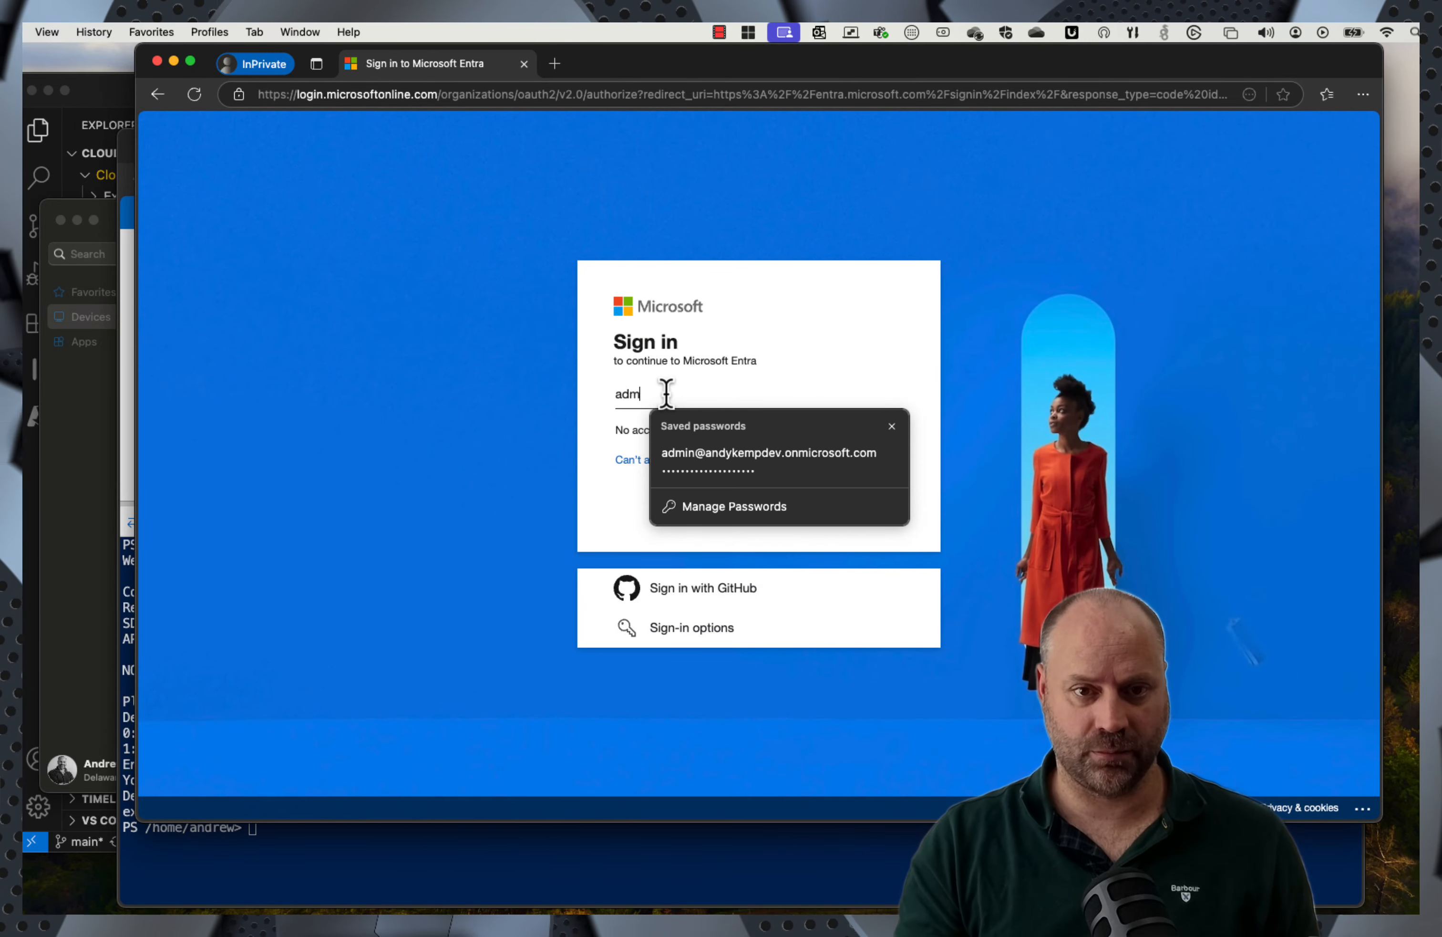
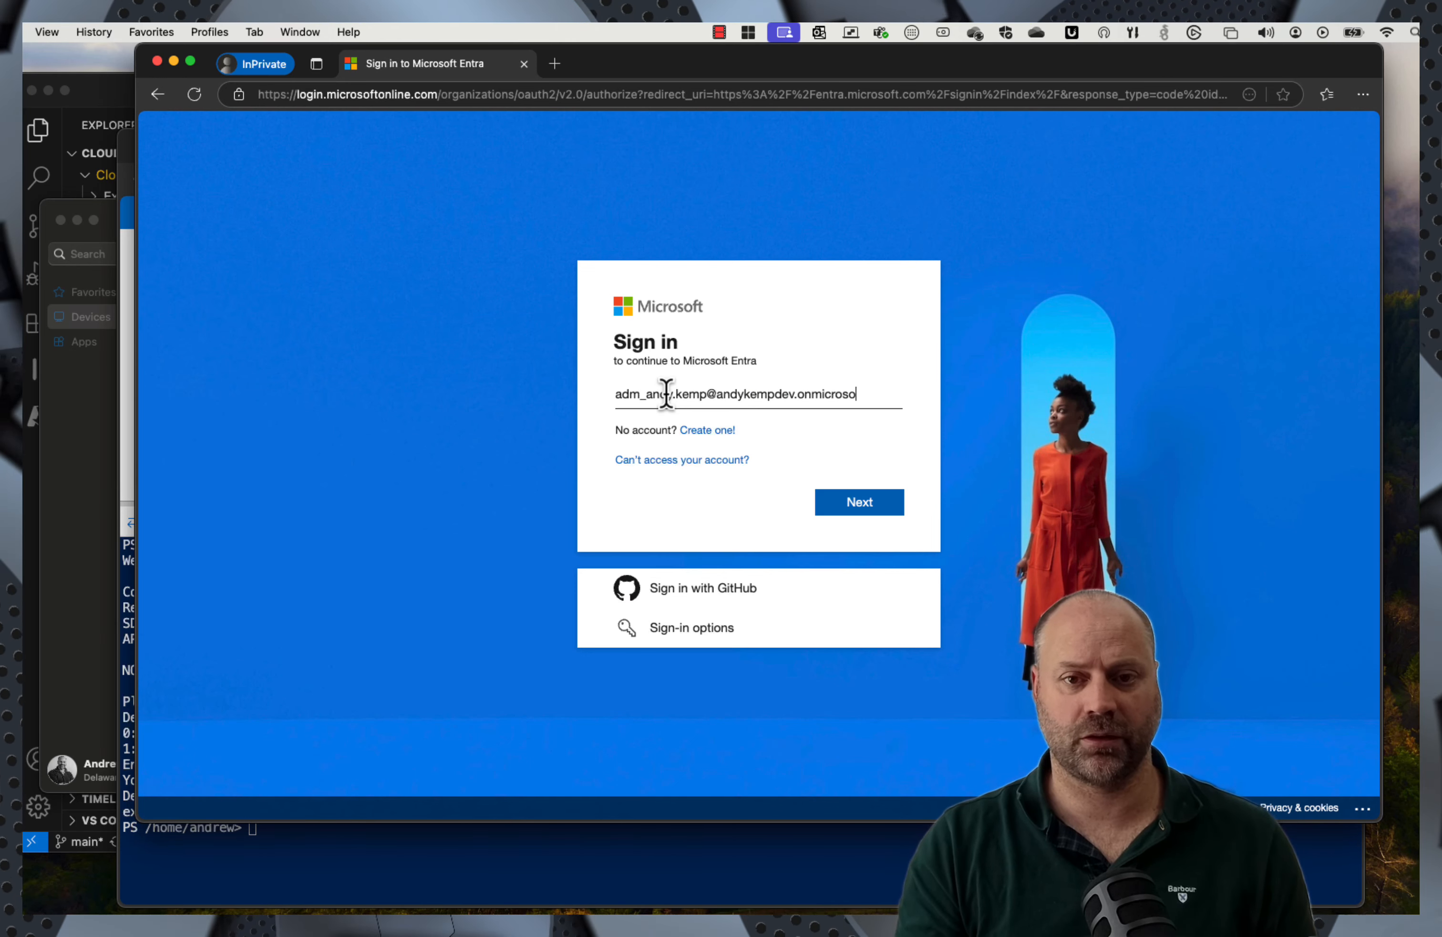
key(Return)
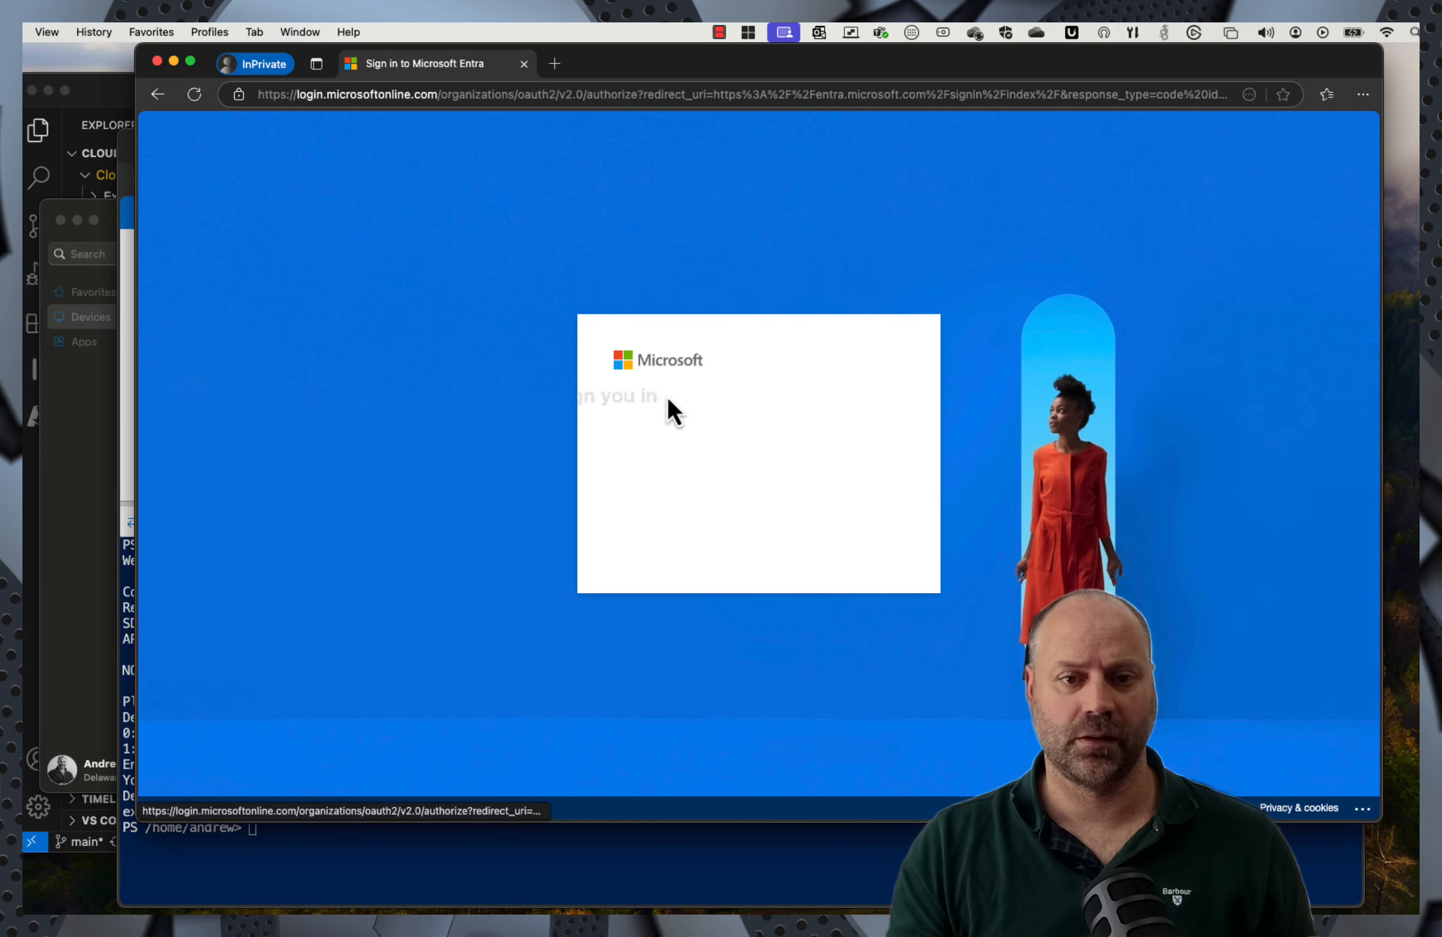
key(super+v)
key(Return)
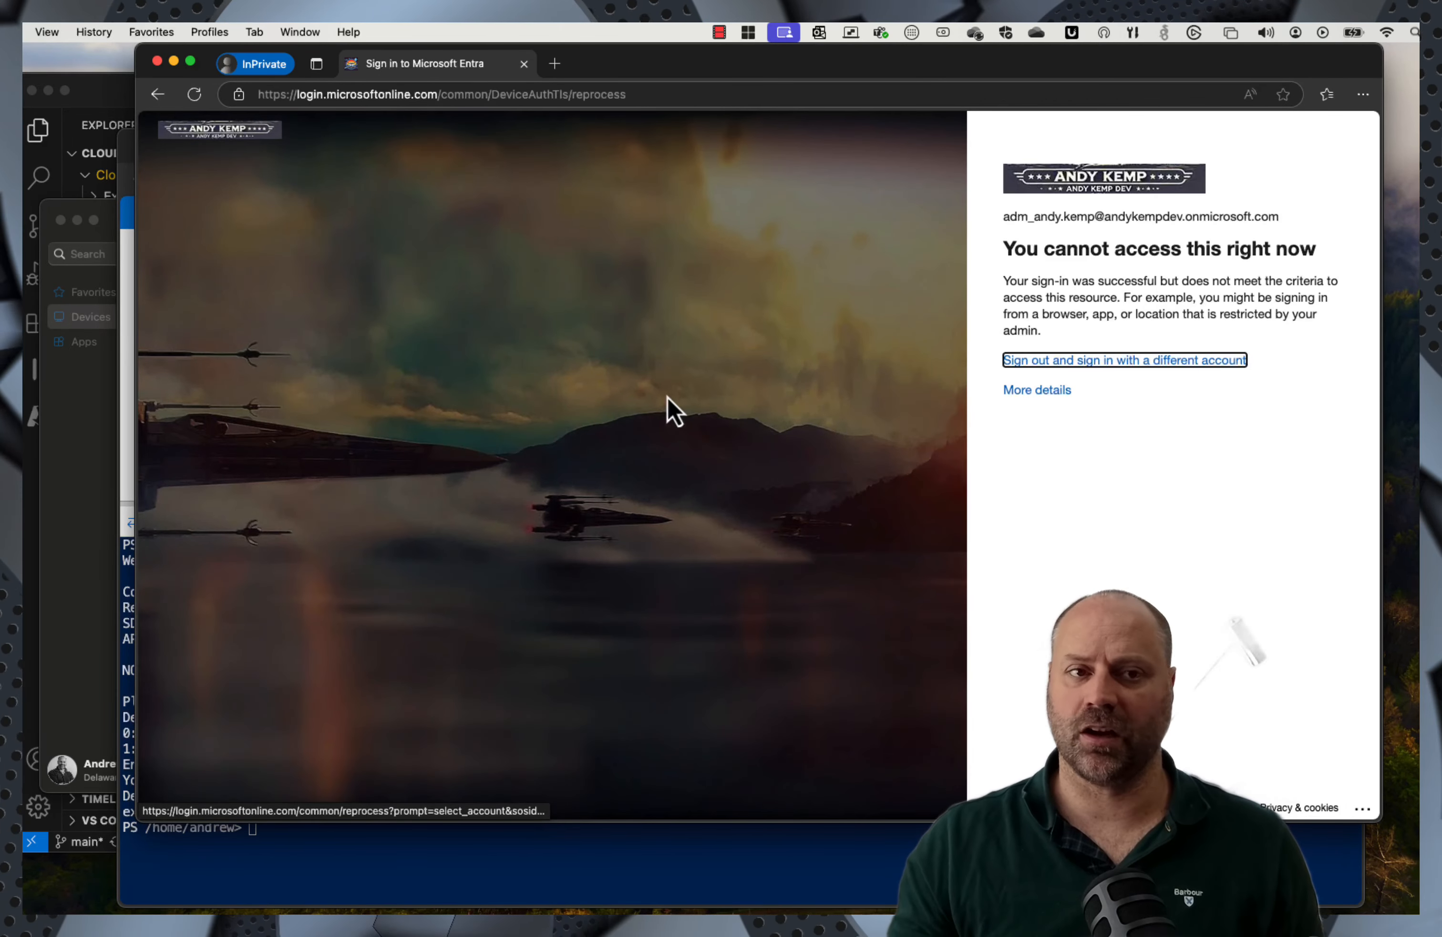
click(157, 61)
Step: On the dev client, open an InPrivate Edge window at entra.microsoft.com
mouse_move(1033, 910)
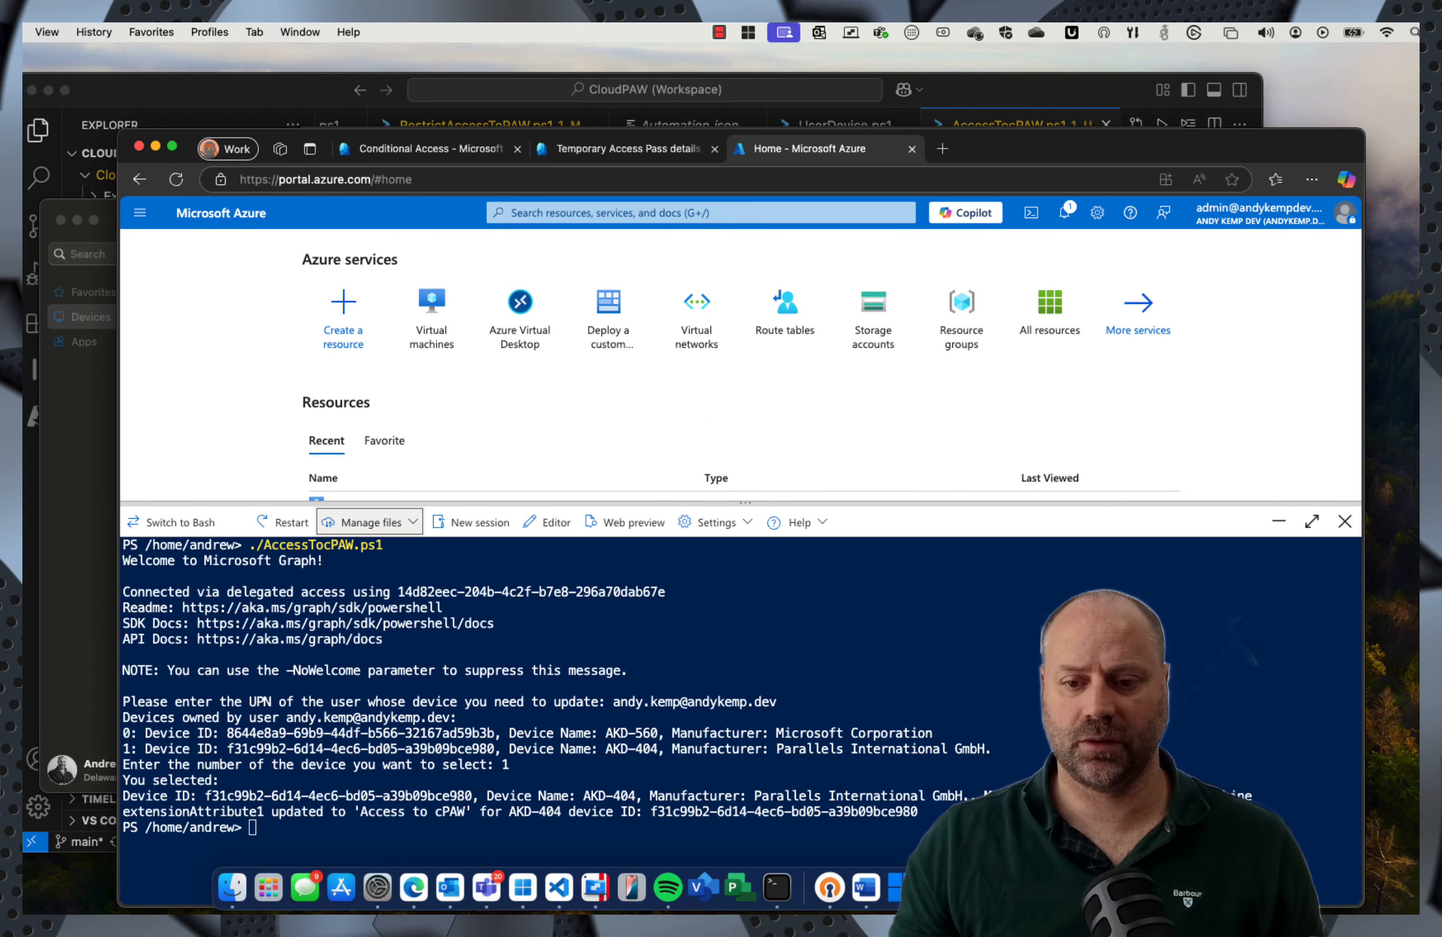
click(911, 888)
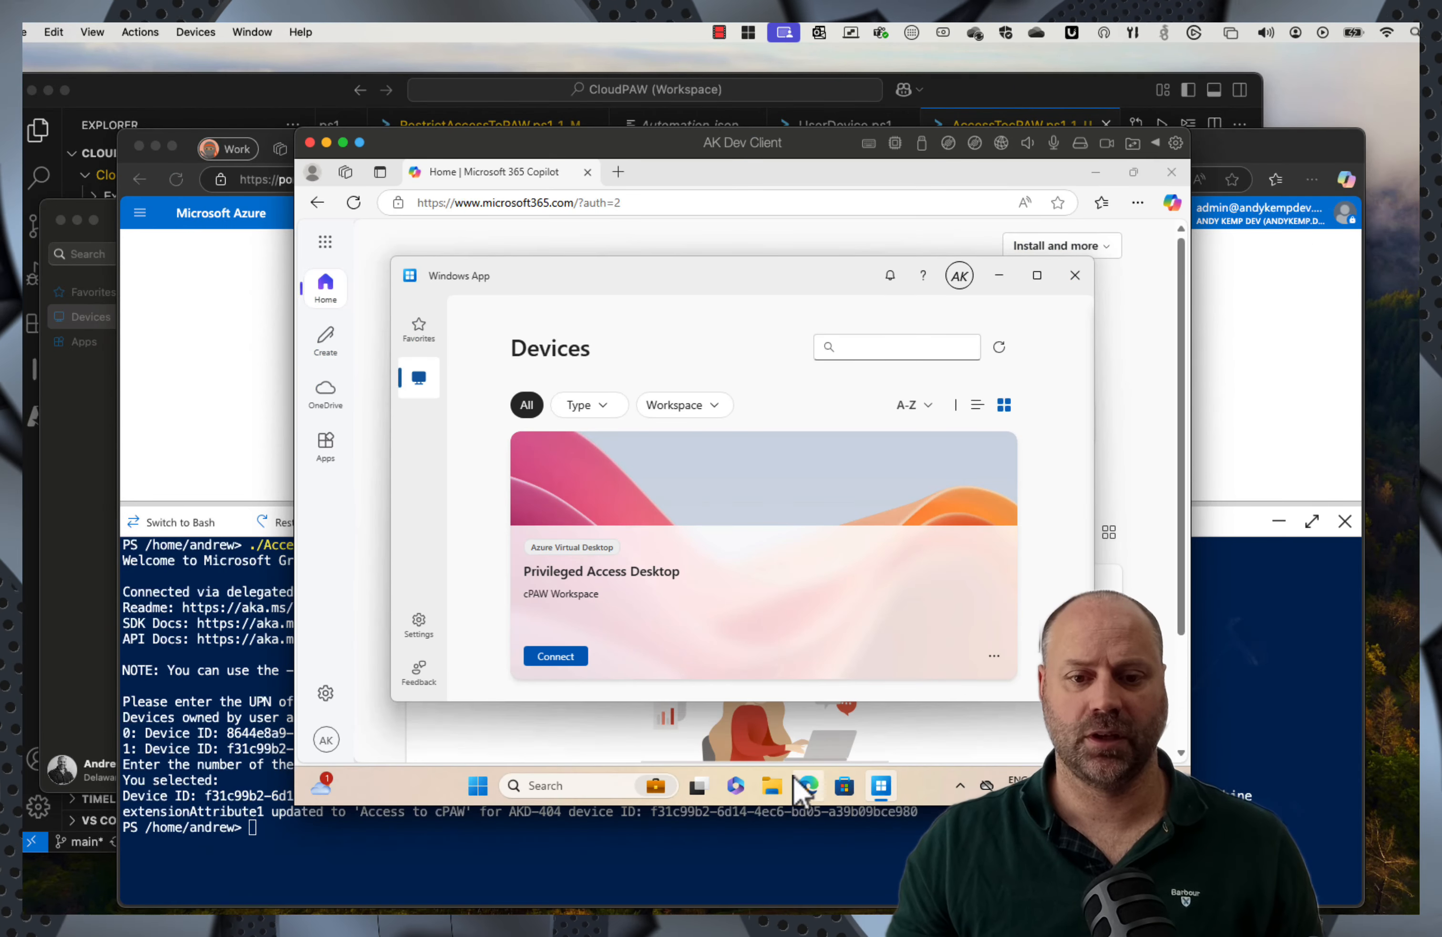
click(809, 786)
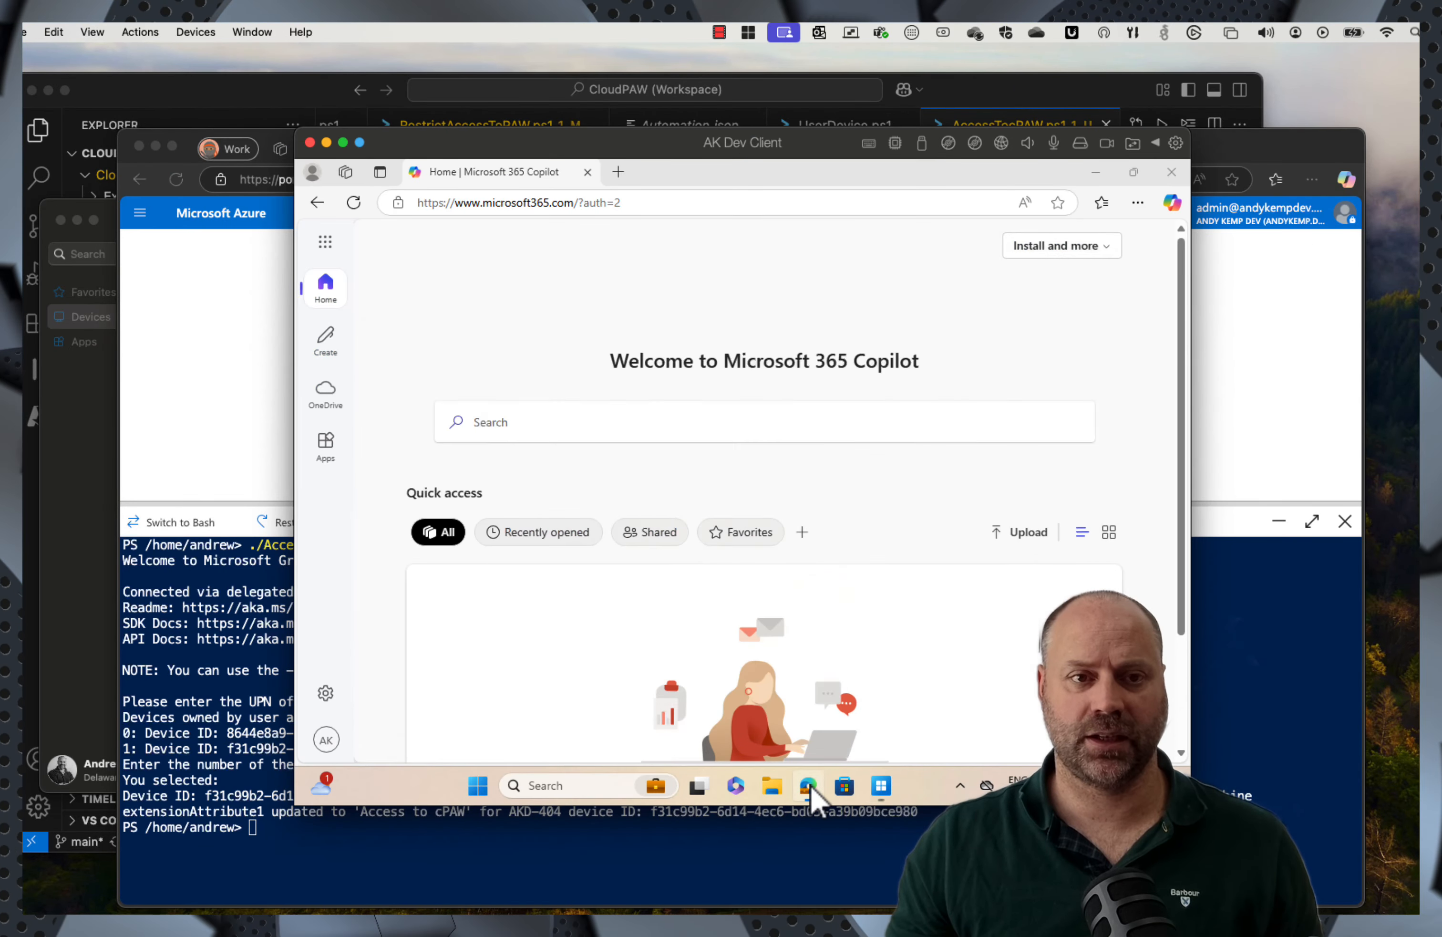
click(1137, 202)
click(957, 283)
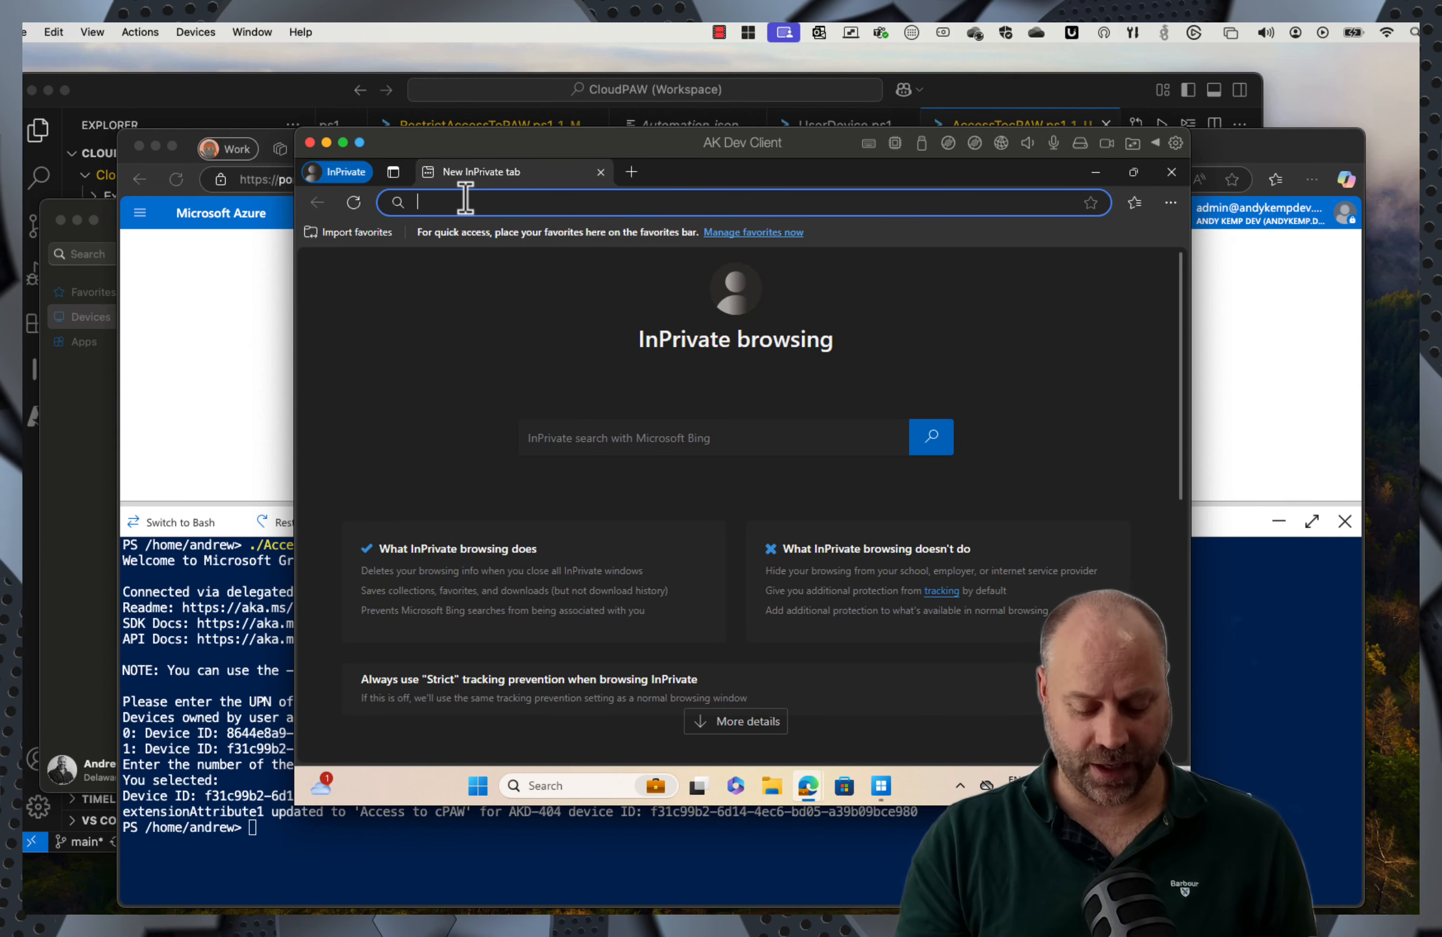
text(entra.)
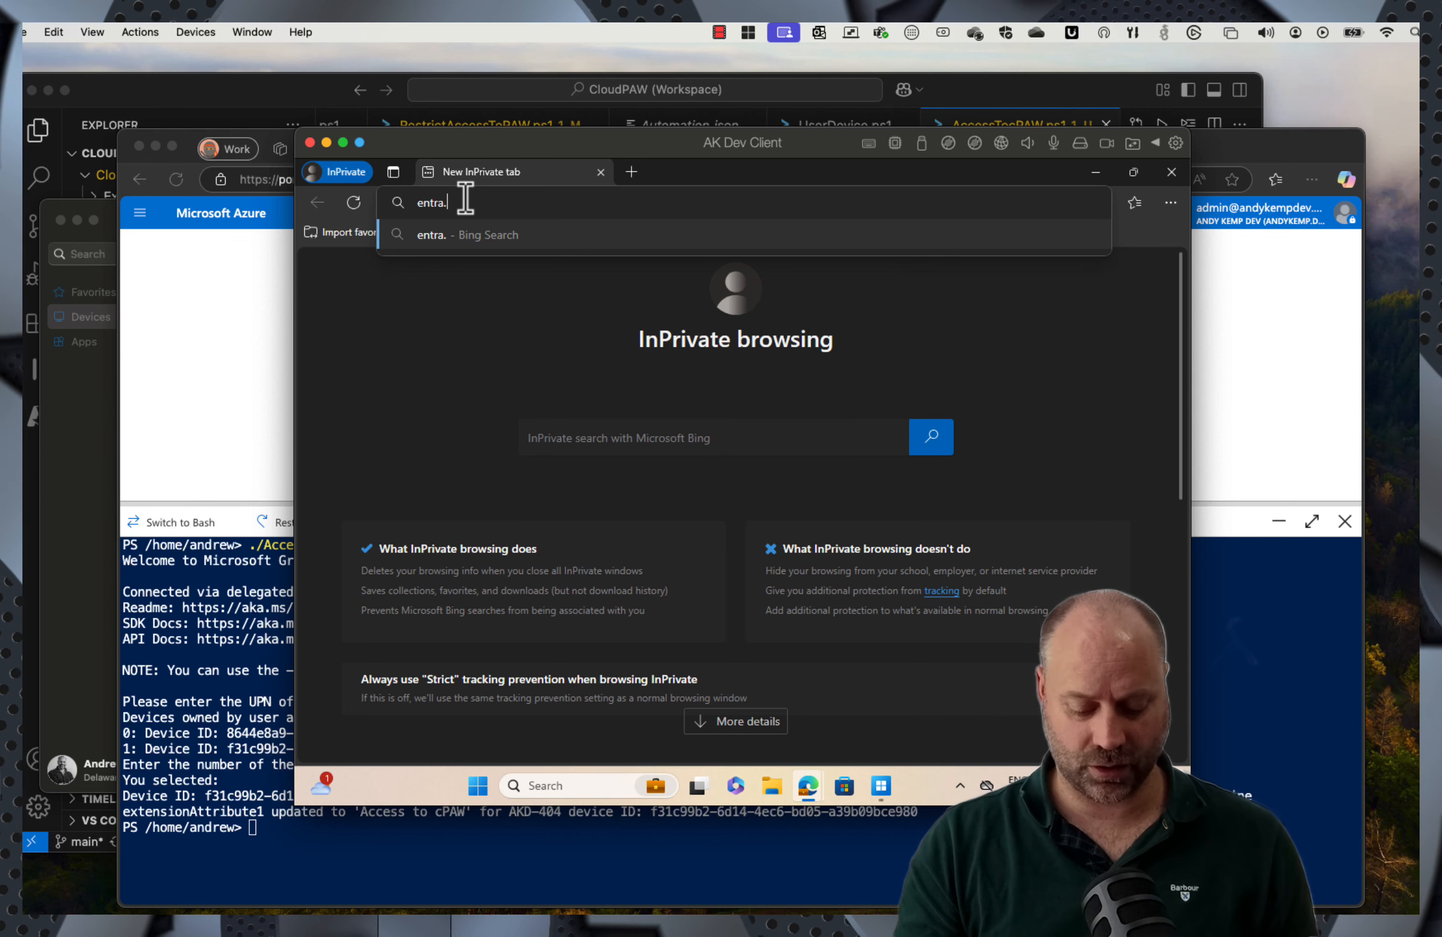
text(microsoft.com)
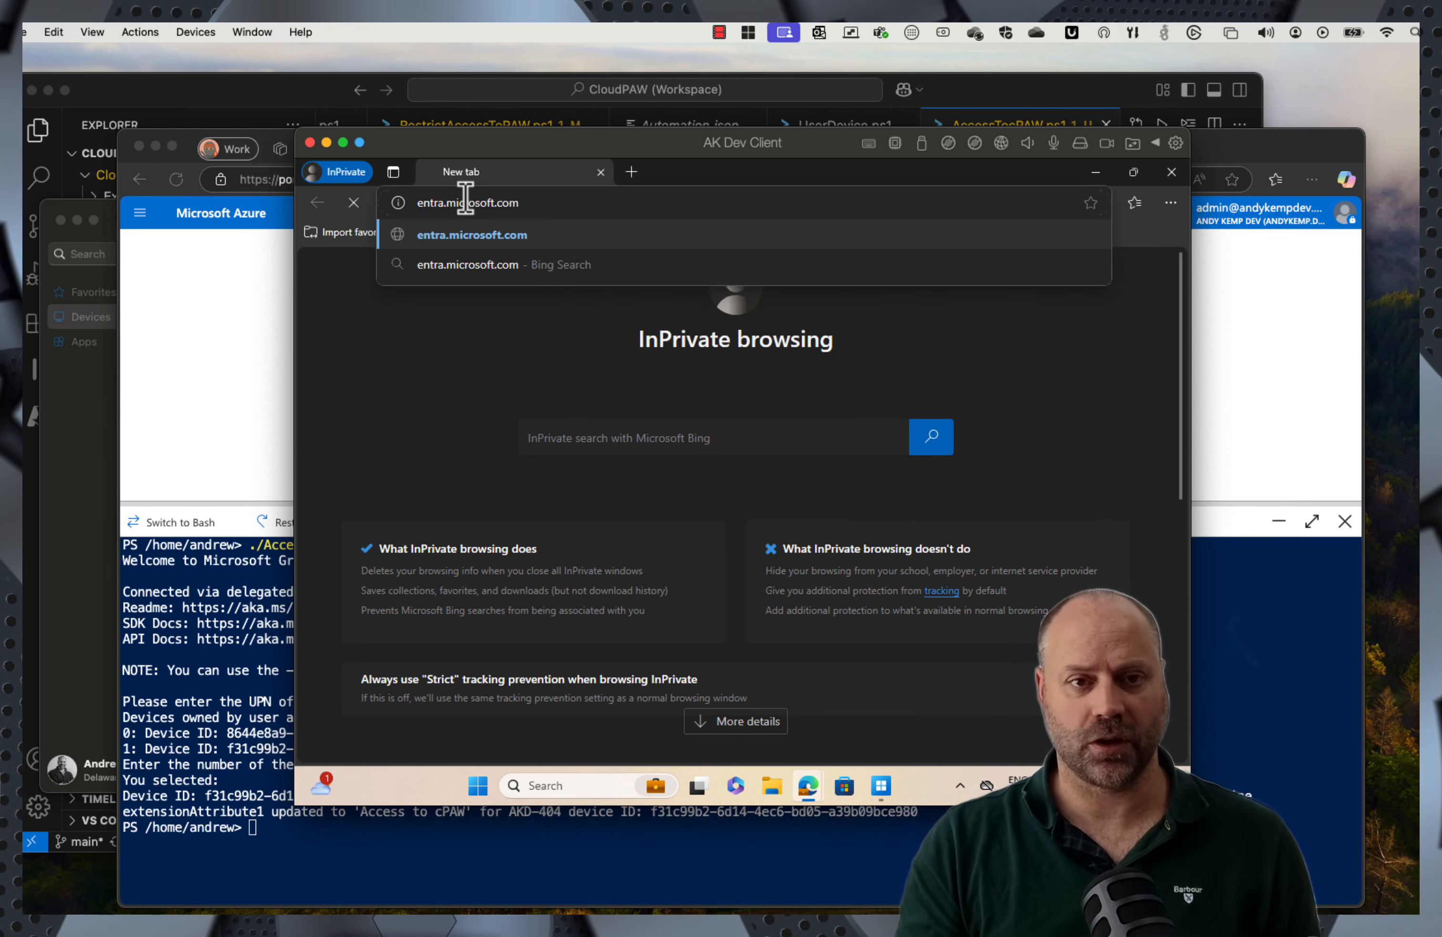
key(Return)
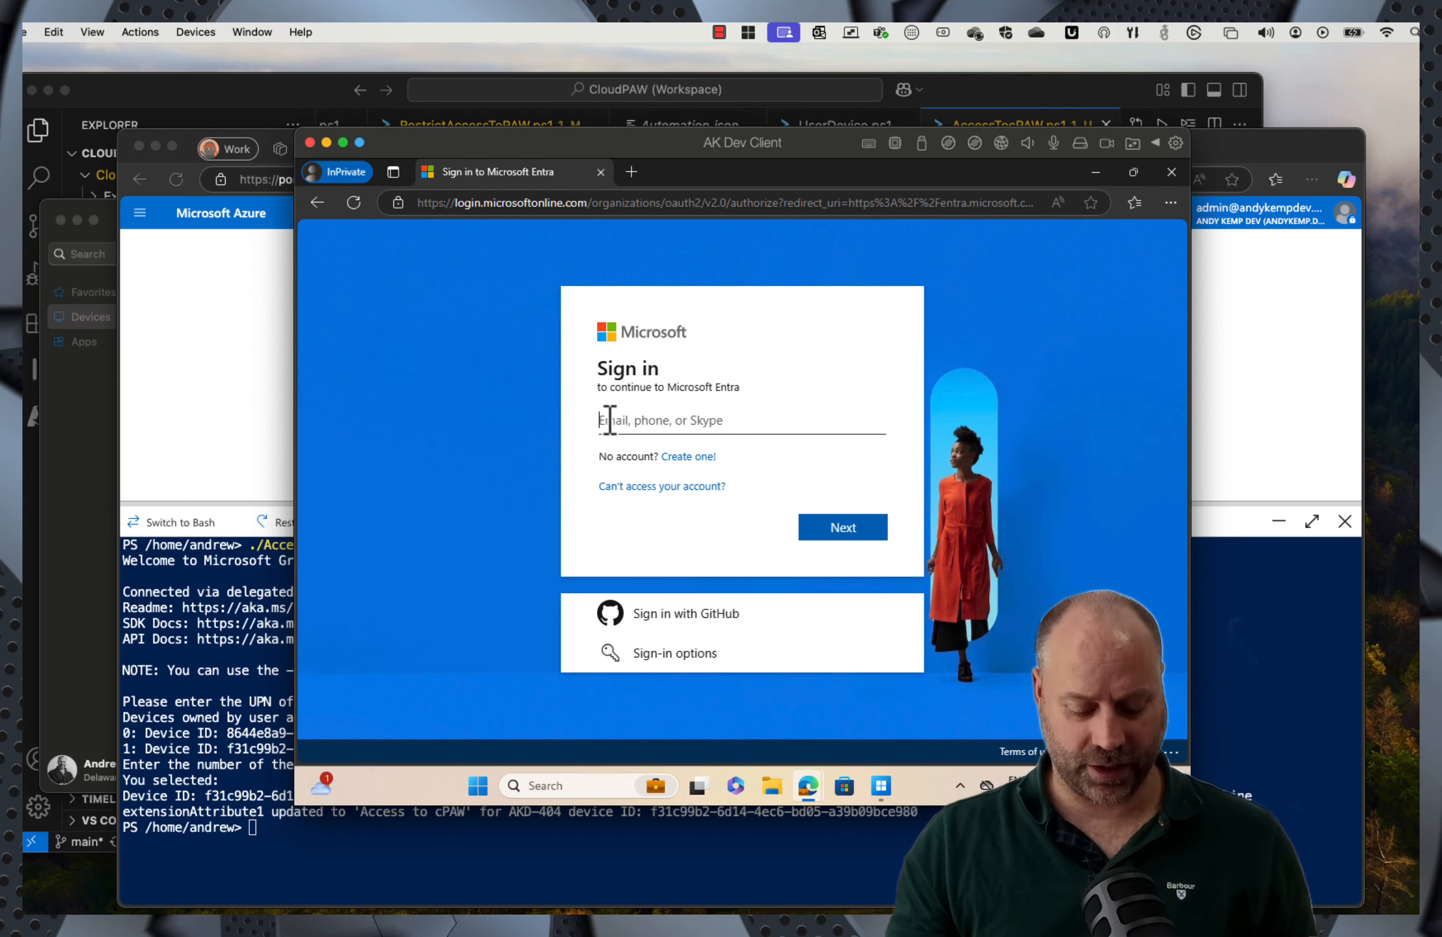
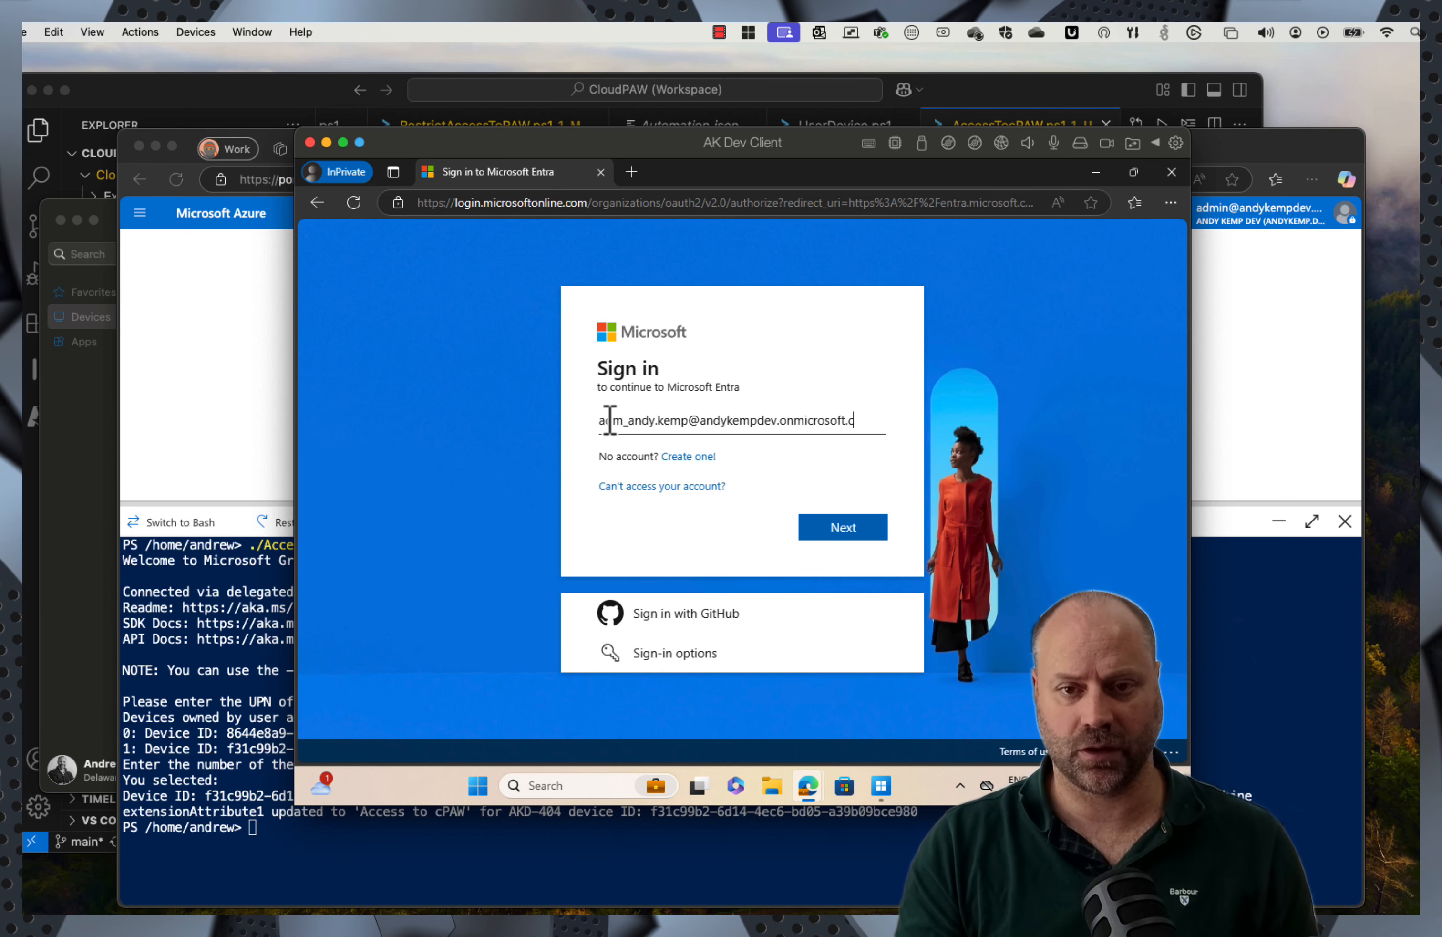
Step: Enter the admin account email and Temporary Access Pass, get refused, and close the private window
key(Return)
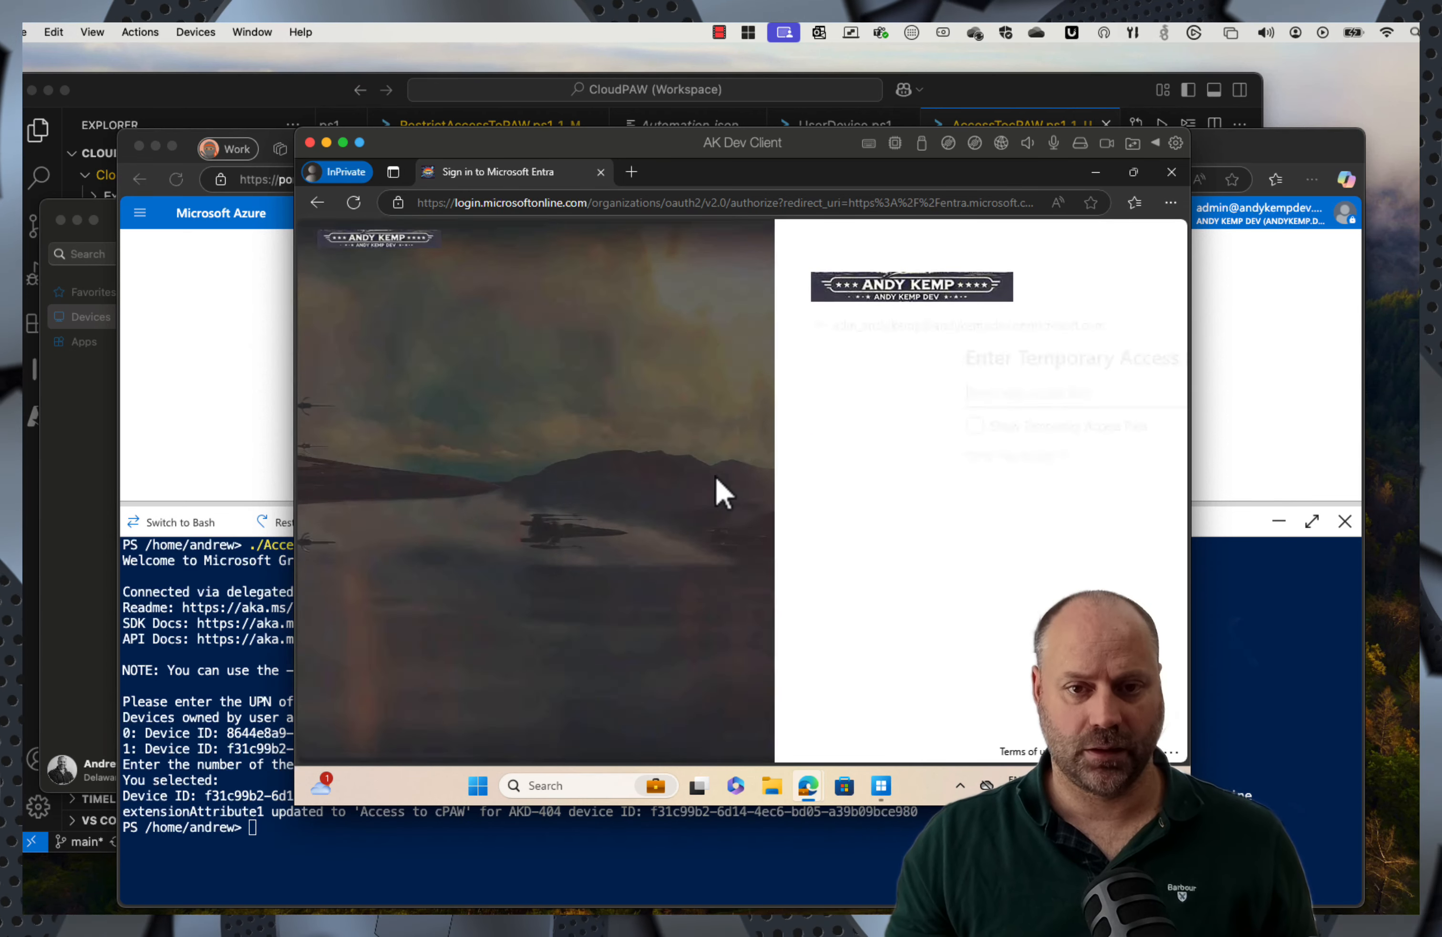
key(ctrl+v)
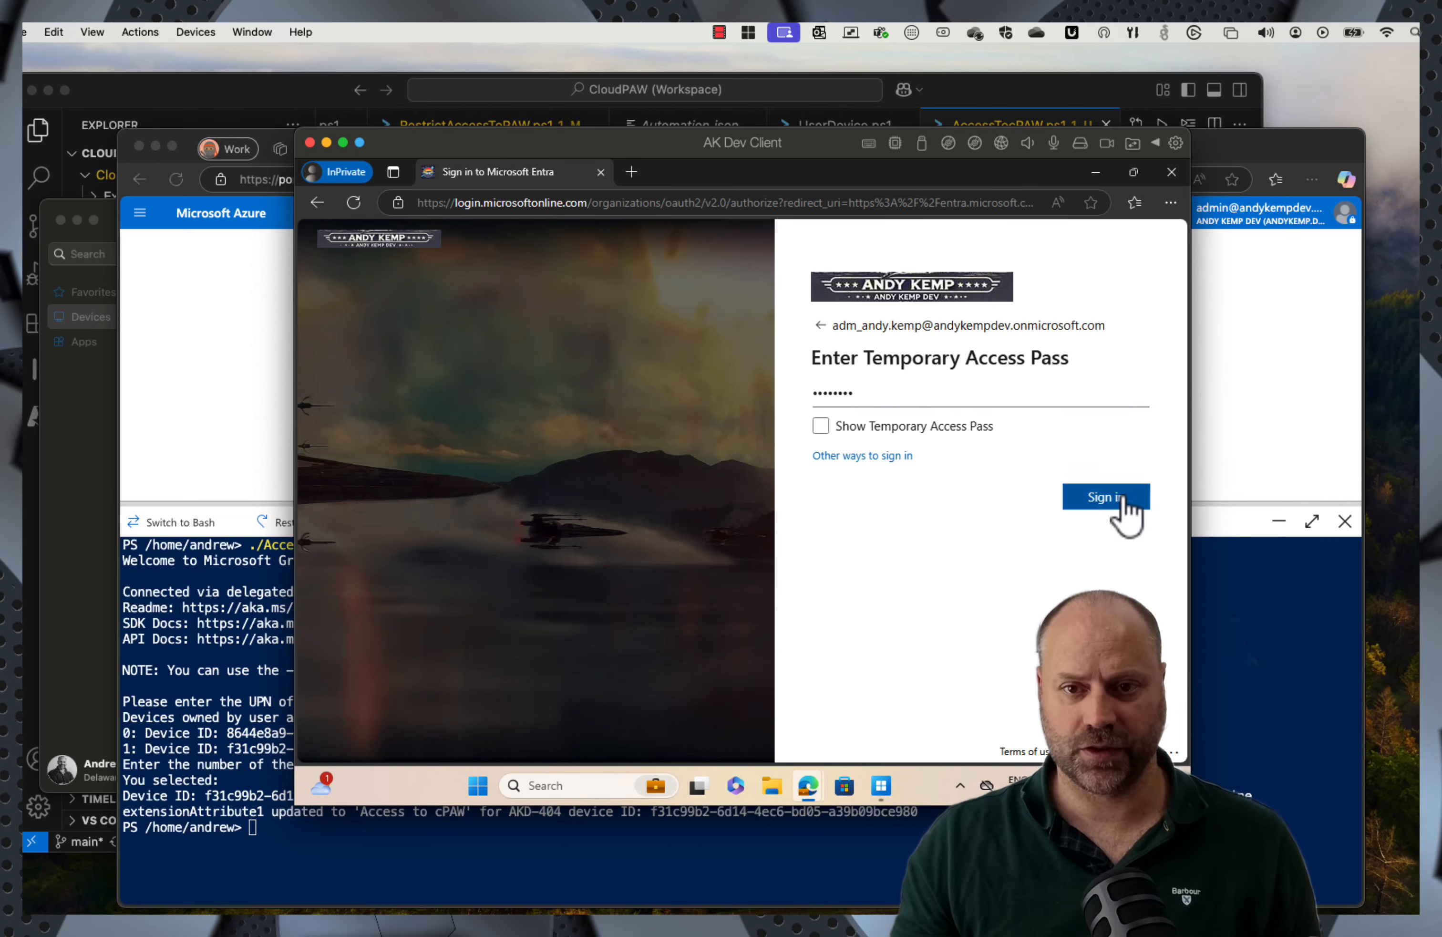
click(1123, 499)
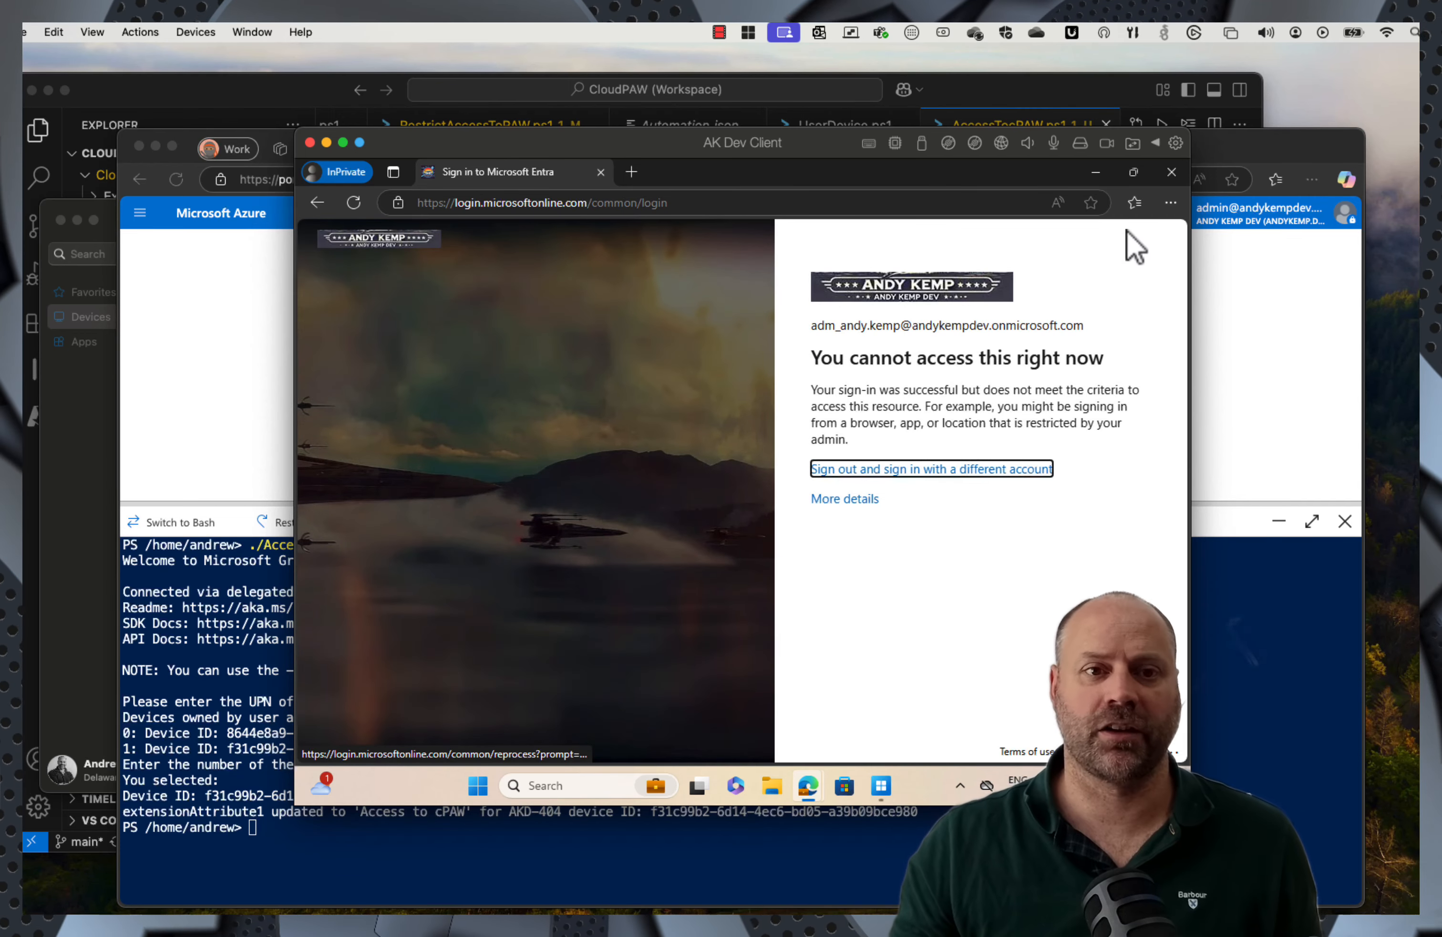
click(1163, 177)
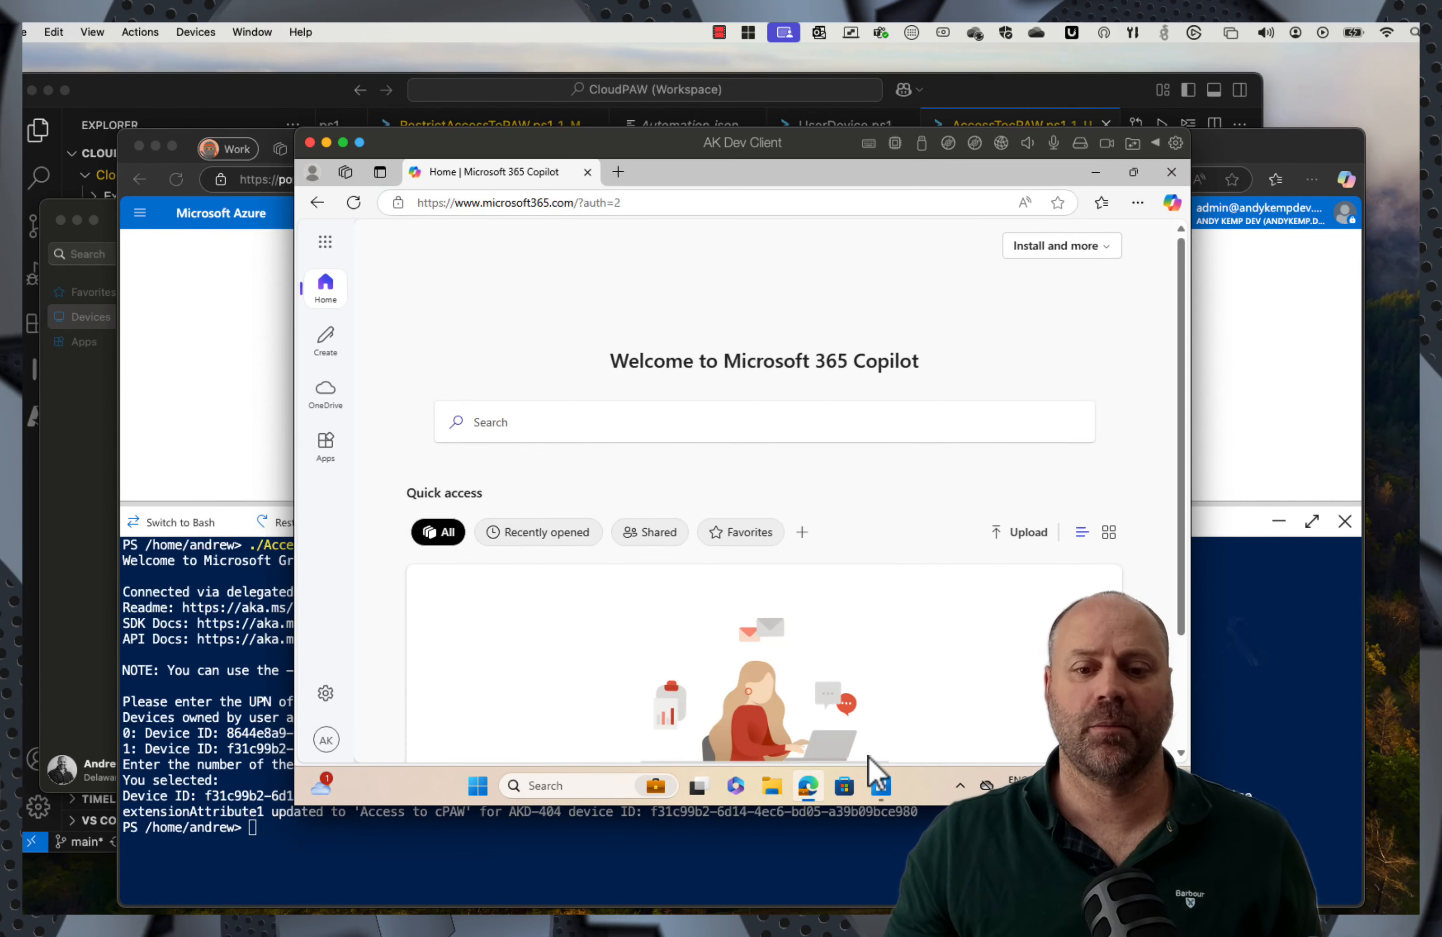
Step: Connect to the Privileged Access Desktop, launch Edge on it and enter the address 'entra'
click(881, 787)
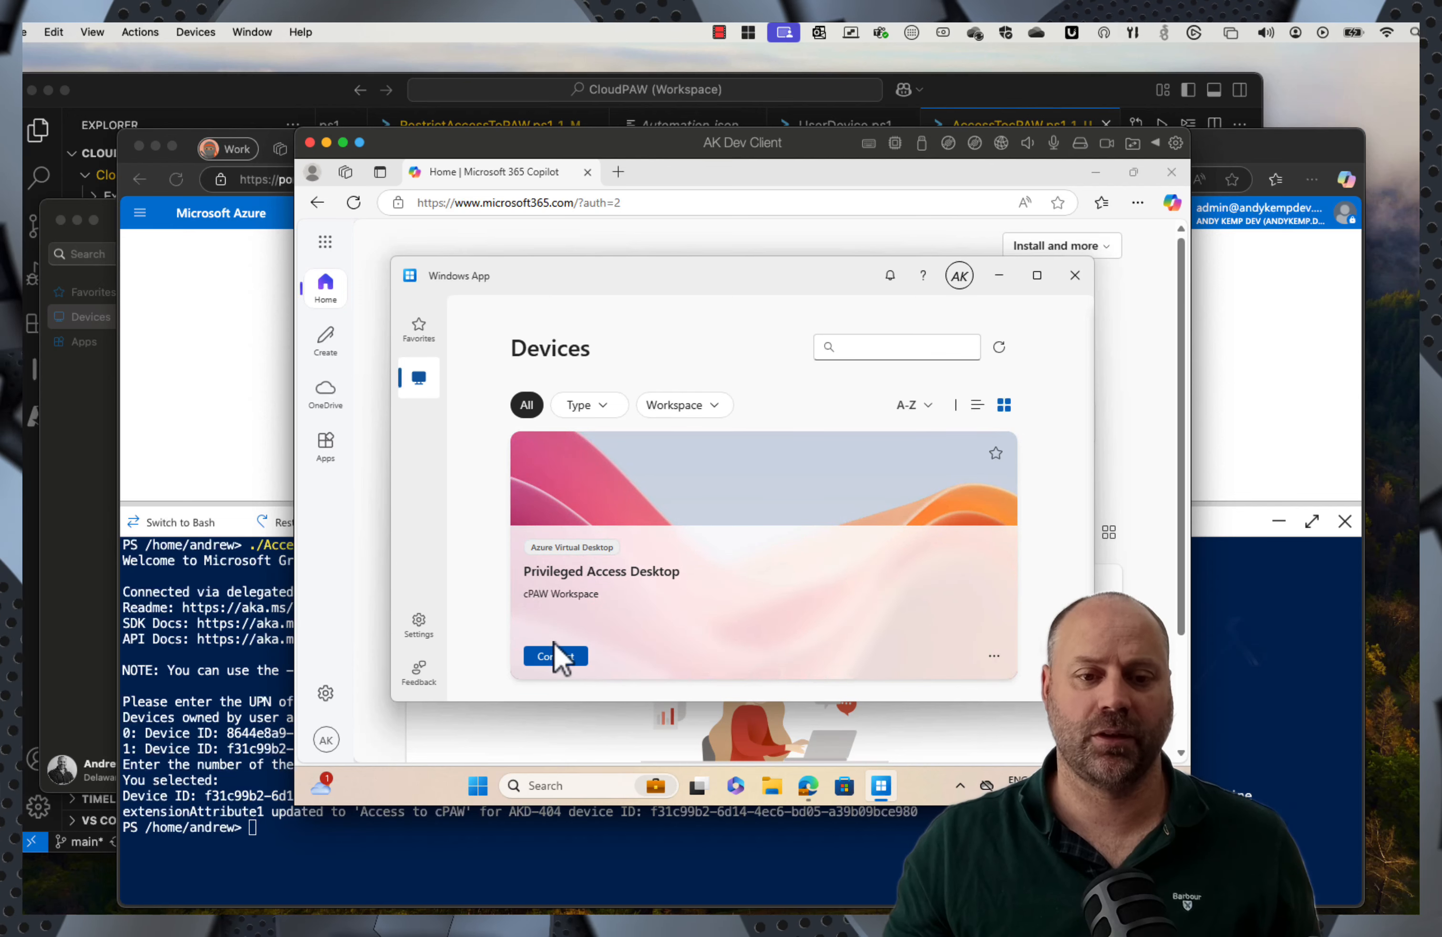
click(555, 656)
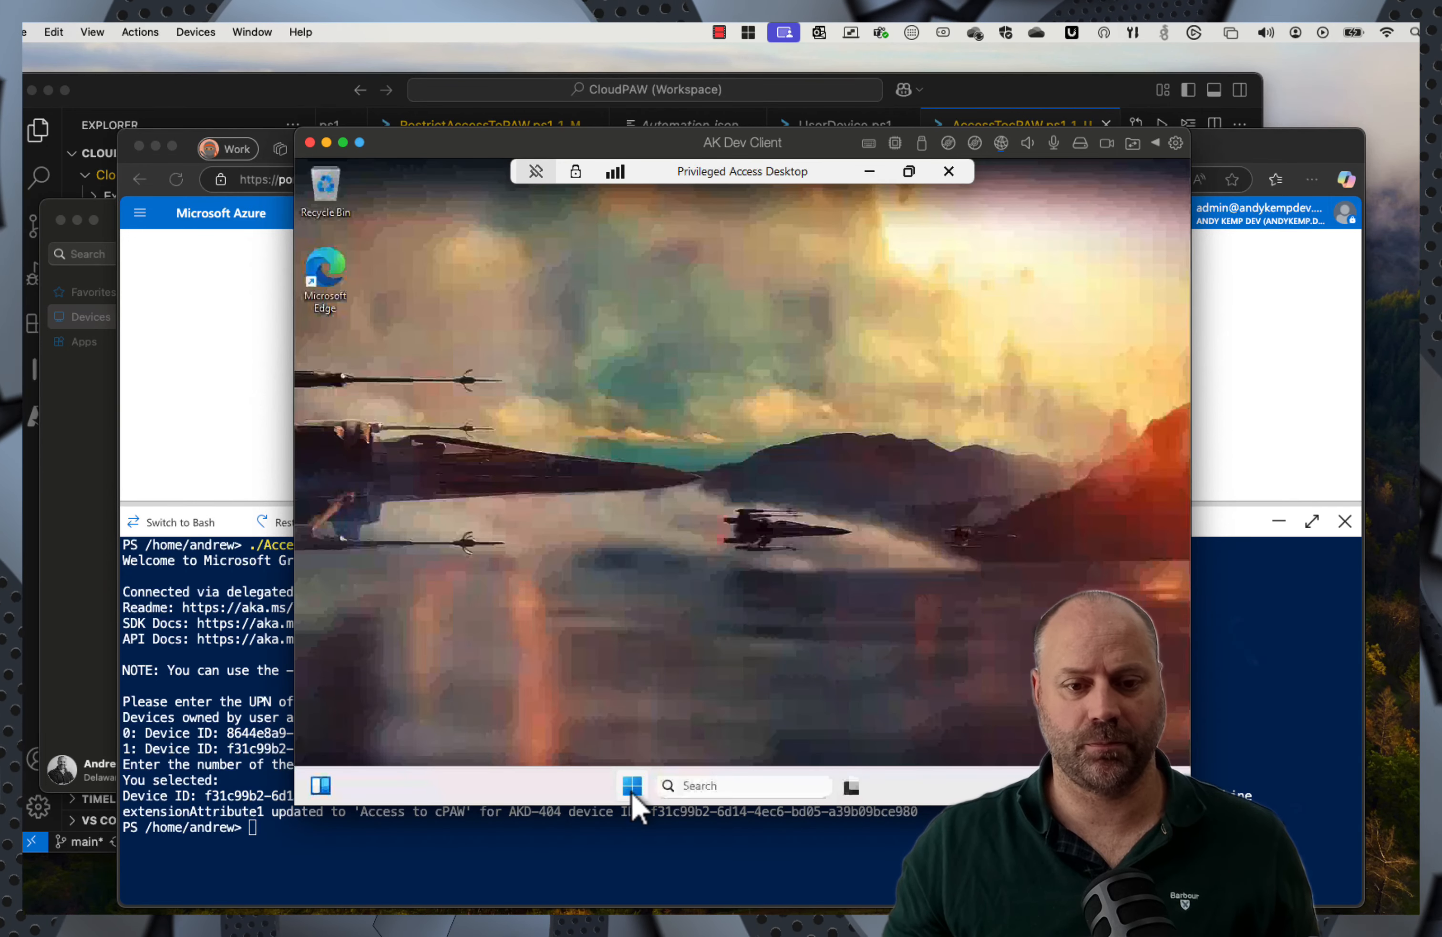
click(633, 786)
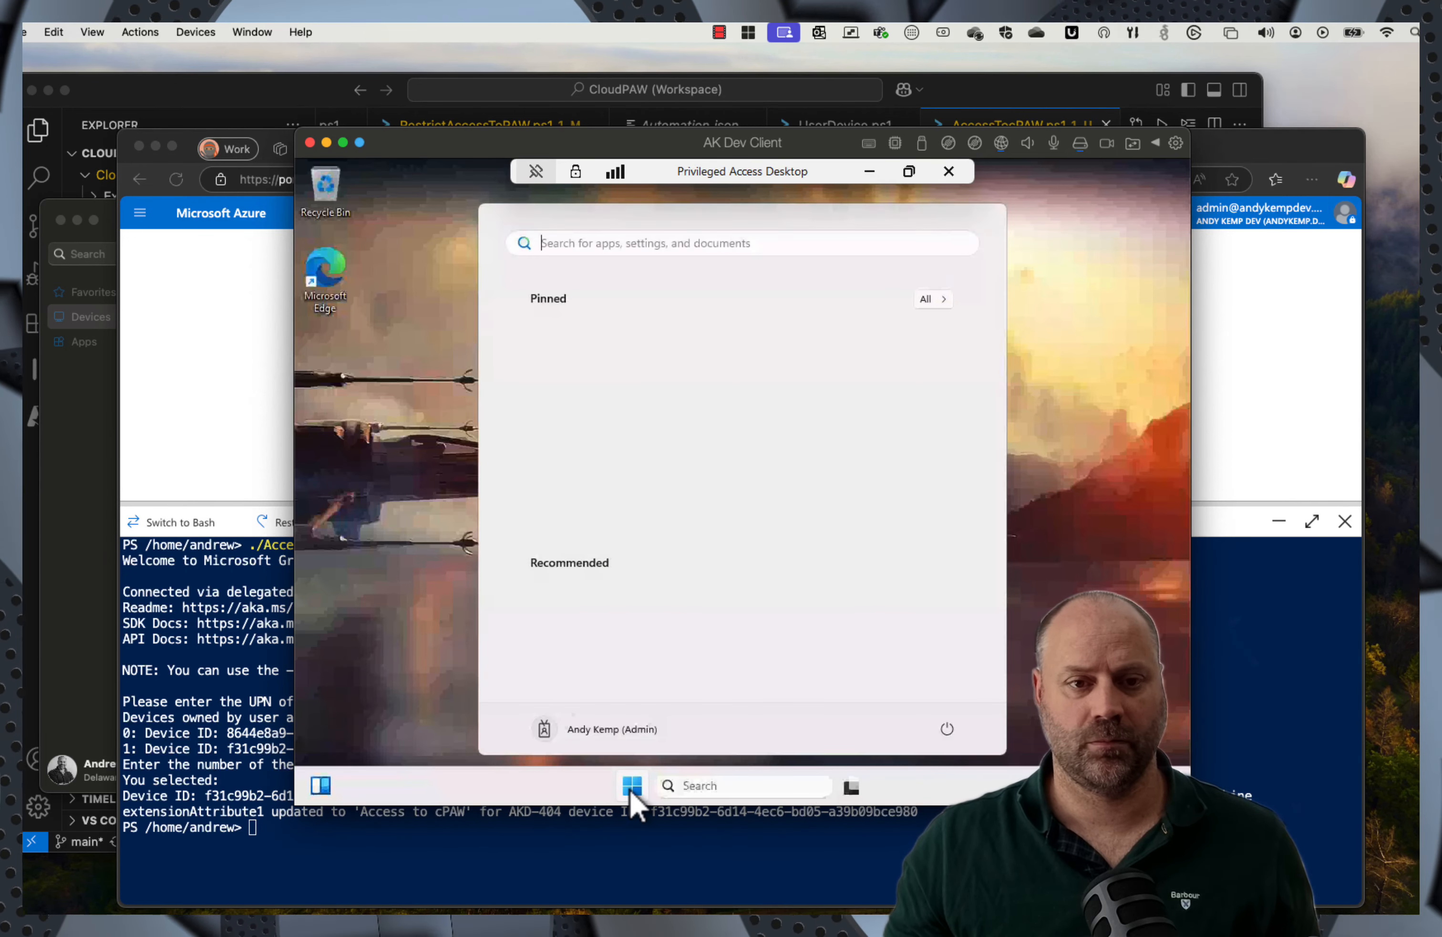
double_click(324, 281)
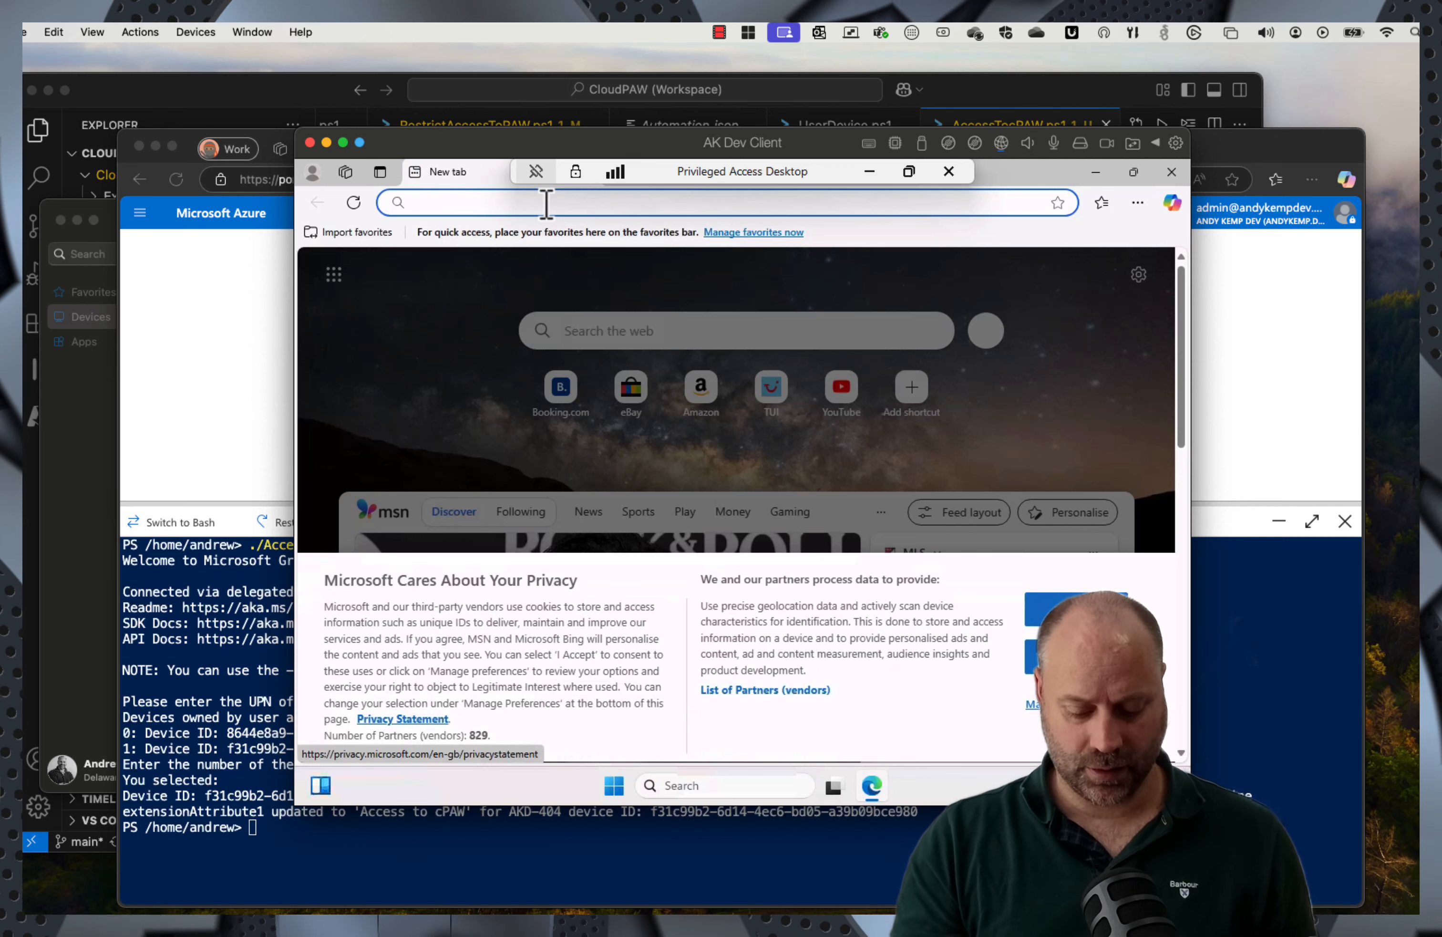
text(entra.micro...)
key(Return)
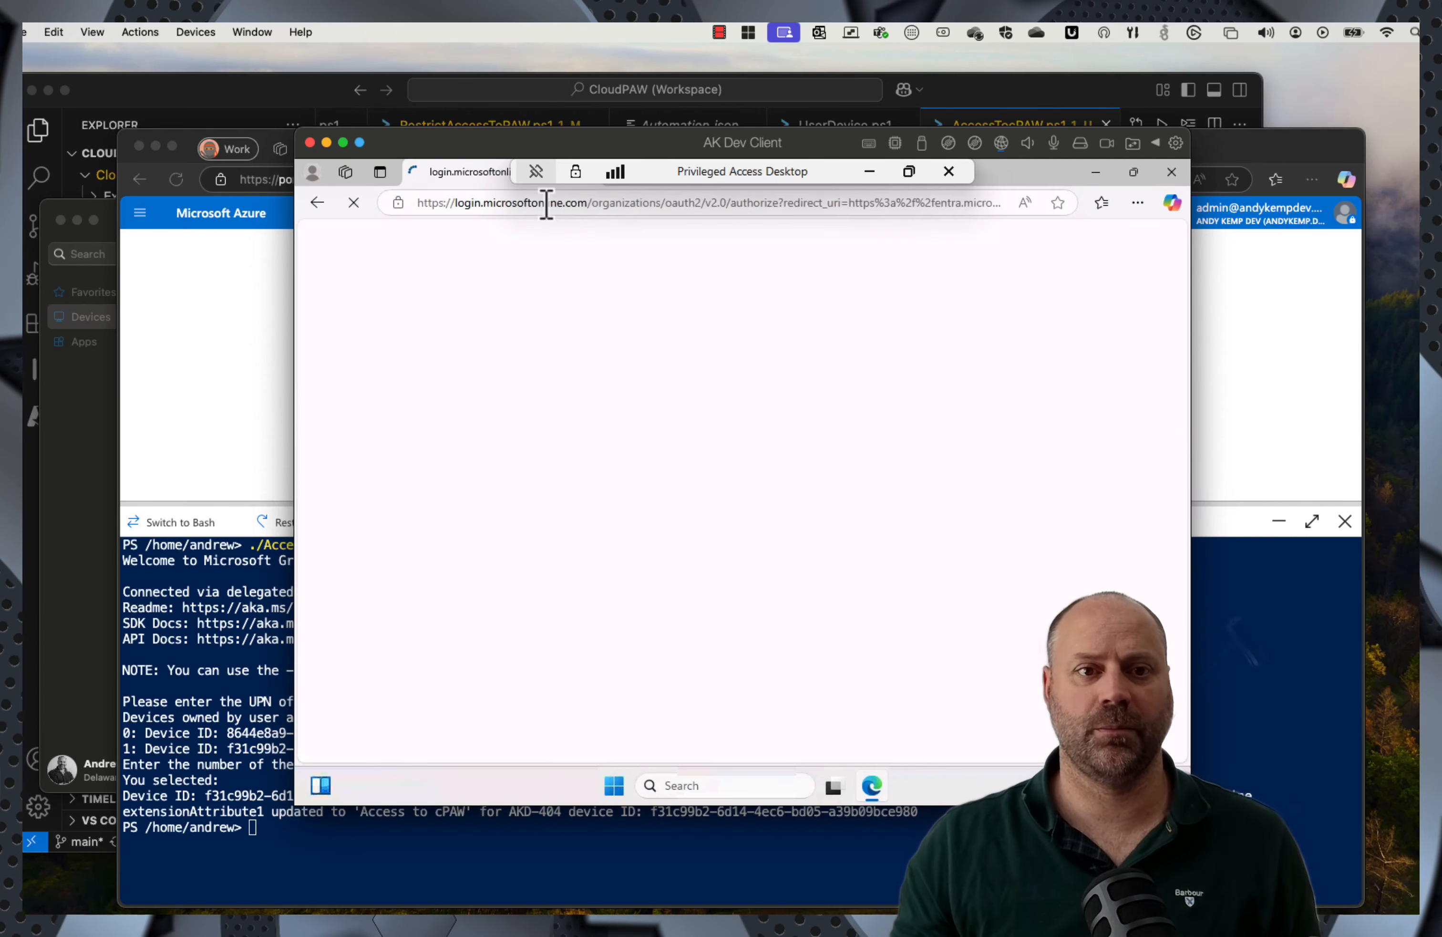